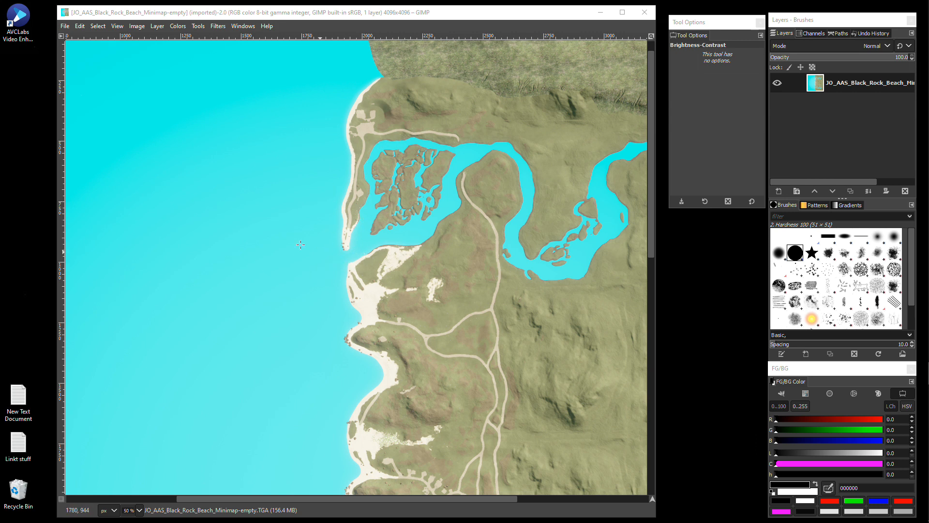
# Step: Increase the map image's contrast by setting Brightness to -105 and Contrast to 68
pyautogui.click(178, 26)
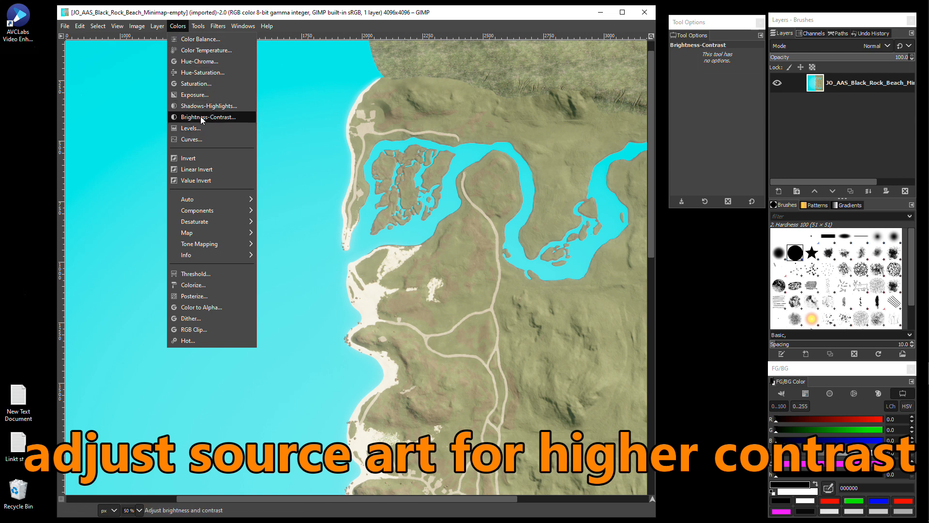
pyautogui.click(201, 118)
pyautogui.moveTo(672, 251); pyautogui.dragTo(604, 250)
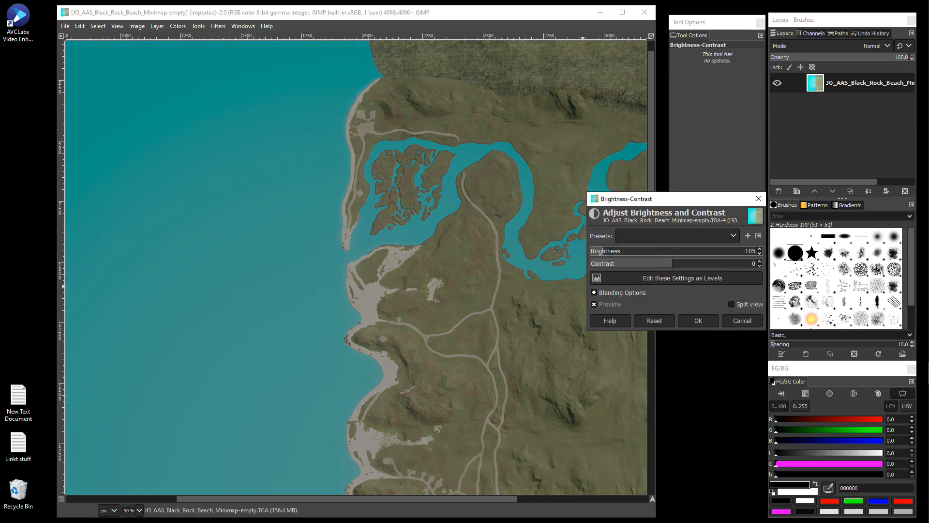
pyautogui.moveTo(674, 263); pyautogui.dragTo(717, 264)
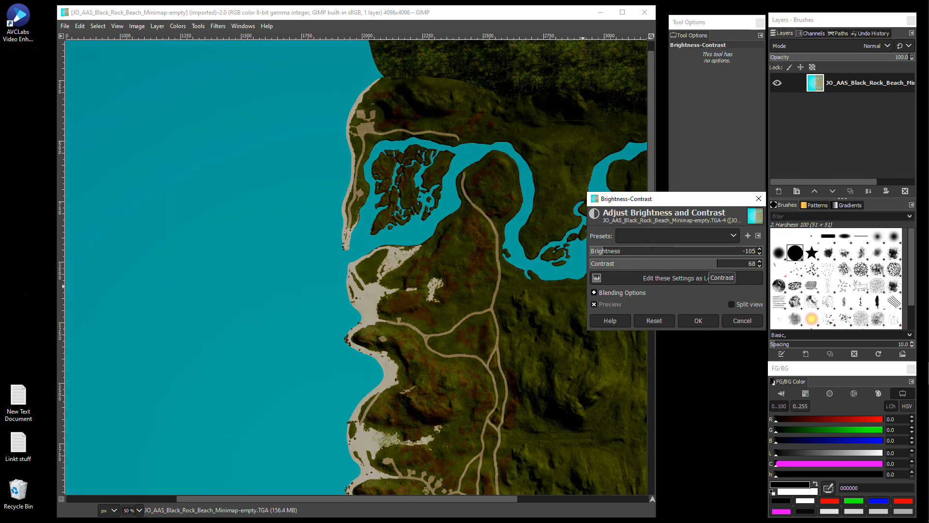
pyautogui.click(699, 321)
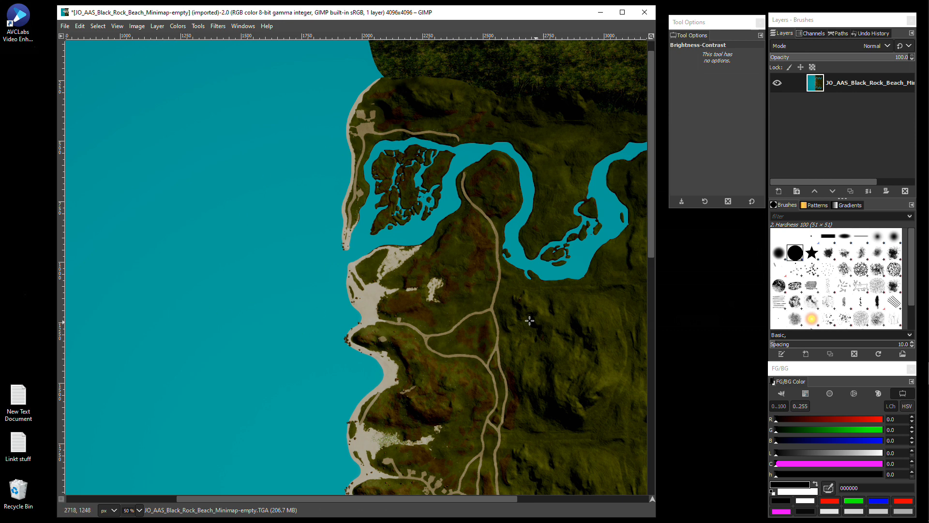
# Step: Decompose the map image into separate layers using the RGB color model
pyautogui.click(179, 26)
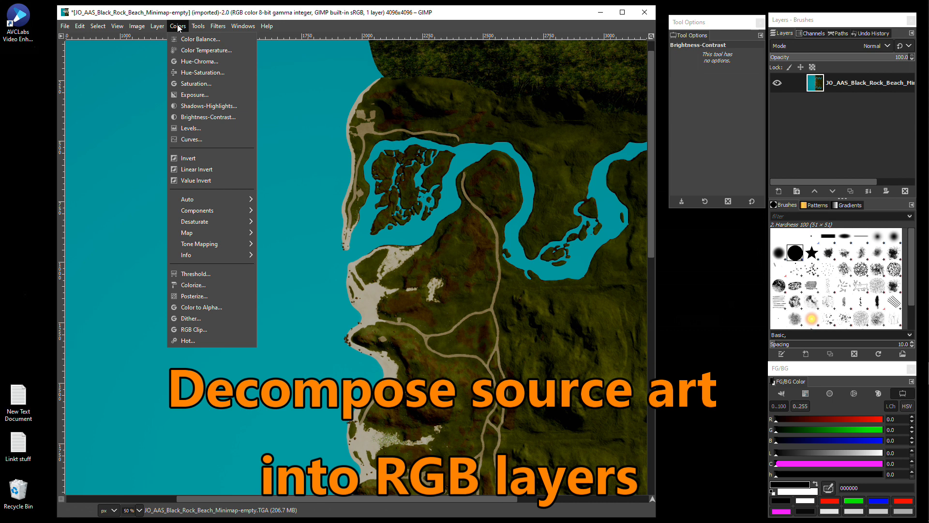
pyautogui.moveTo(200, 213)
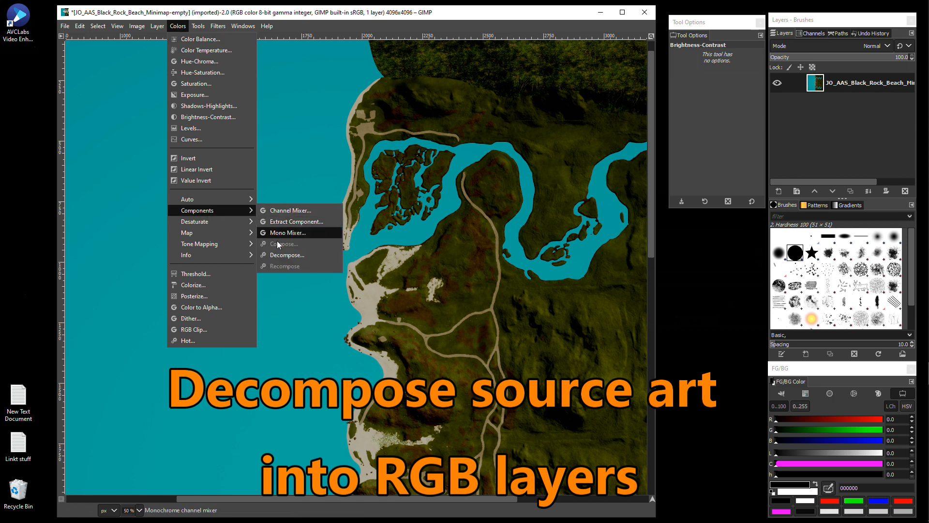
pyautogui.click(281, 256)
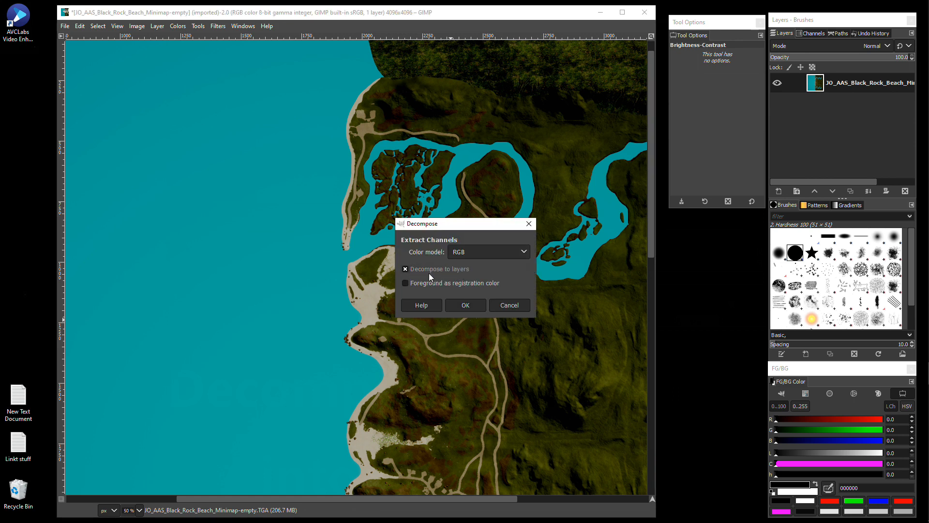
pyautogui.click(464, 306)
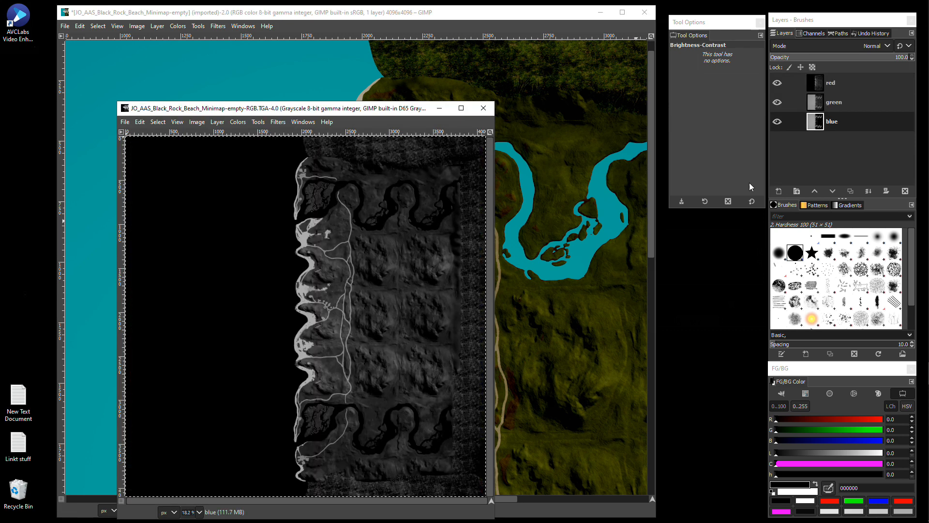
# Step: Hide the green and blue layers of the decomposed image, keeping only the red layer visible
pyautogui.click(777, 83)
pyautogui.click(777, 102)
pyautogui.click(776, 122)
pyautogui.click(777, 83)
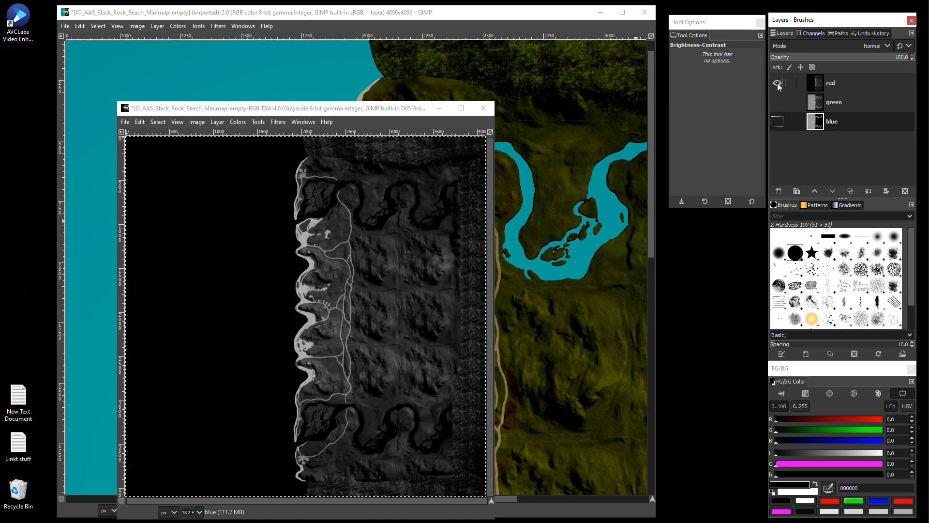
# Step: Compare the red, green and blue layers one at a time for land-water contrast, finishing with only red shown
pyautogui.click(777, 83)
pyautogui.click(777, 102)
pyautogui.click(777, 102)
pyautogui.click(777, 122)
pyautogui.click(778, 122)
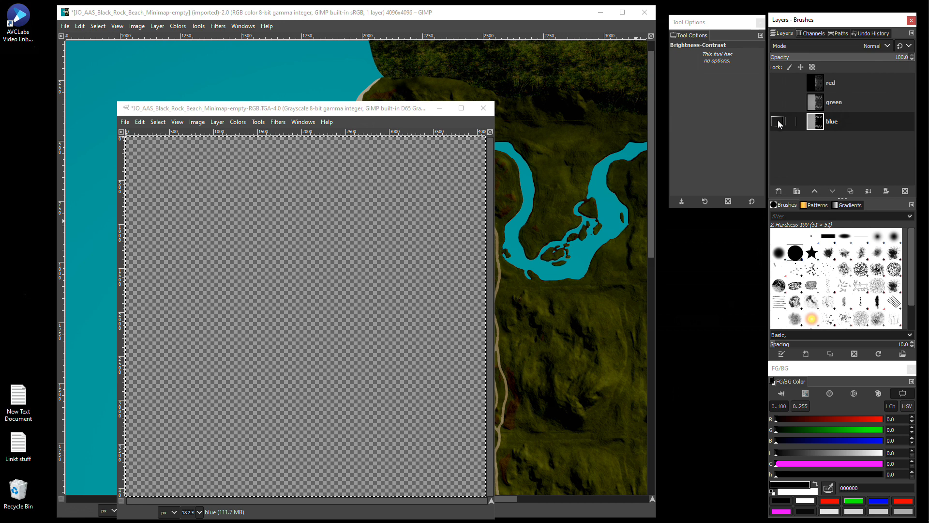
pyautogui.click(777, 123)
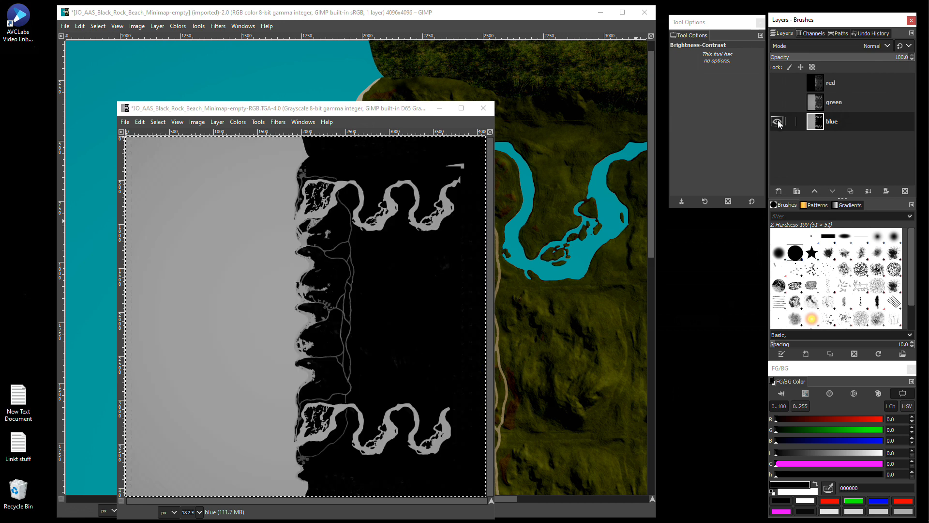
pyautogui.click(778, 123)
pyautogui.click(777, 102)
pyautogui.click(778, 103)
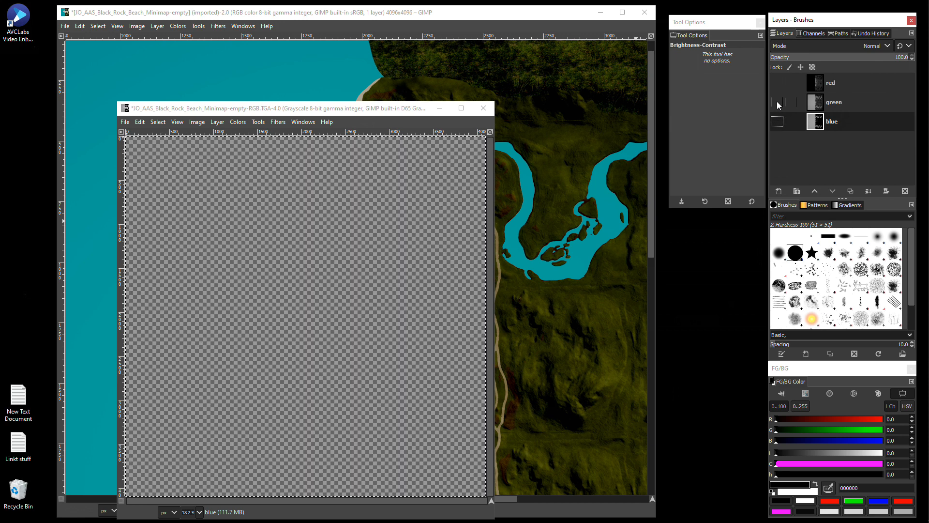
pyautogui.click(779, 83)
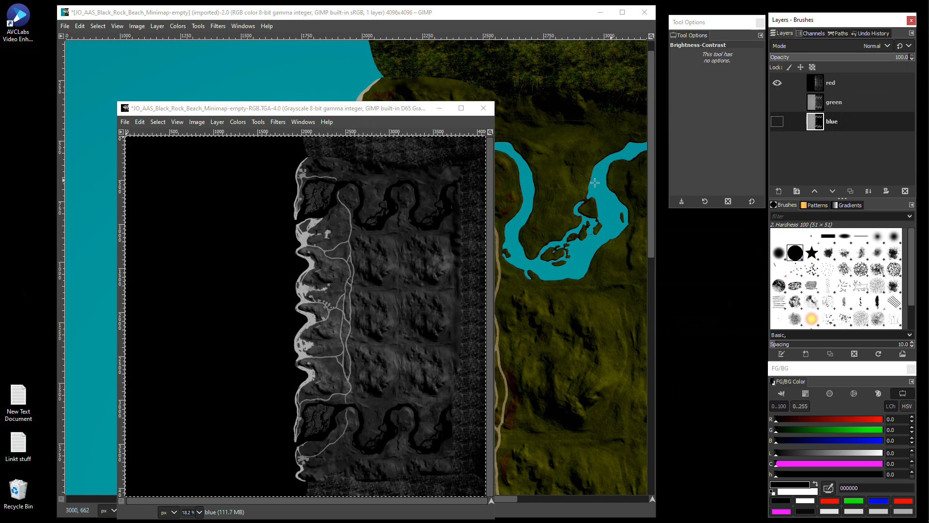
# Step: Minimize the original color image window, then move and enlarge the decomposed image's window to give more working space
pyautogui.click(438, 14)
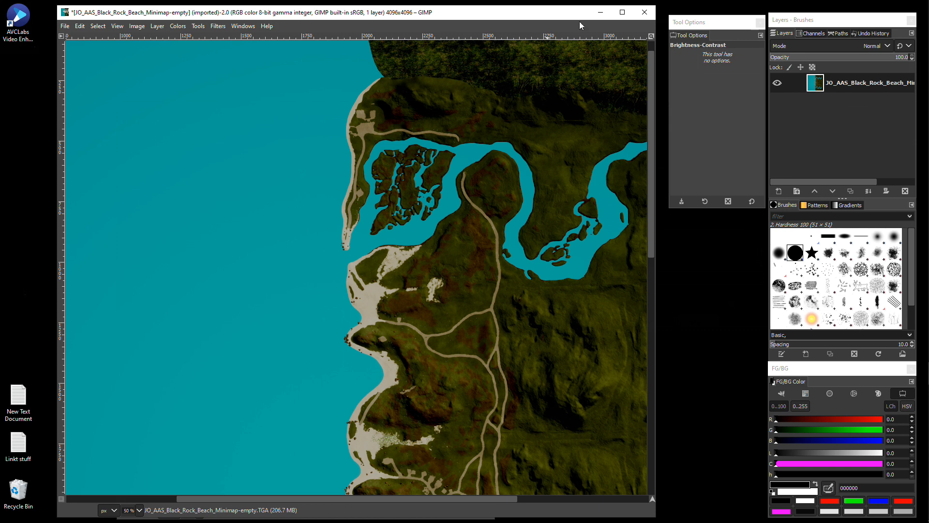
pyautogui.click(600, 12)
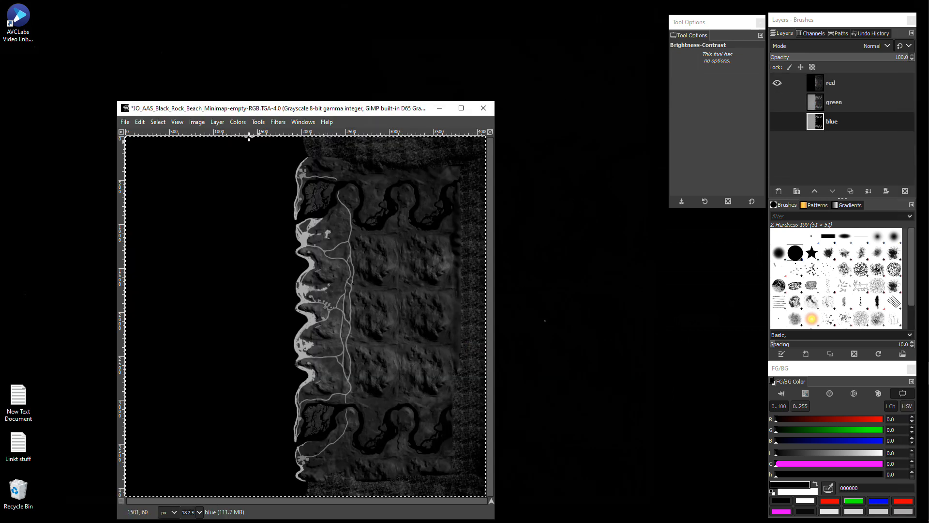
pyautogui.moveTo(173, 110); pyautogui.dragTo(69, 20)
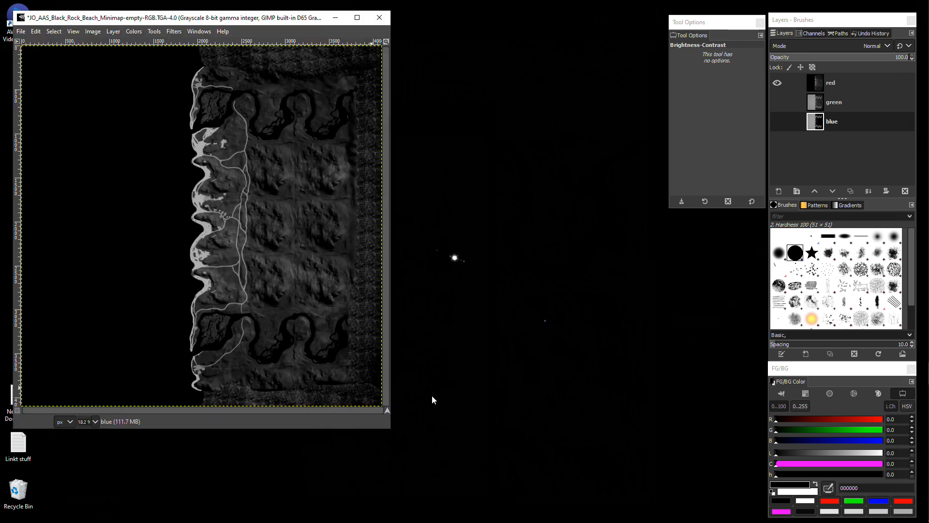
pyautogui.moveTo(389, 426); pyautogui.dragTo(641, 505)
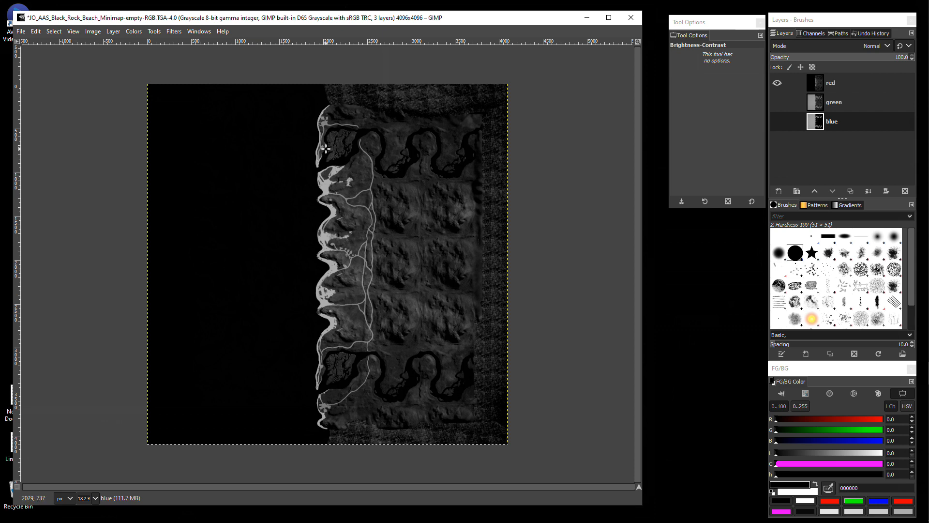
# Step: Select the dark water area on the red layer with the Fuzzy Select tool at a threshold of 1.4
pyautogui.scroll(6, 325, 149)
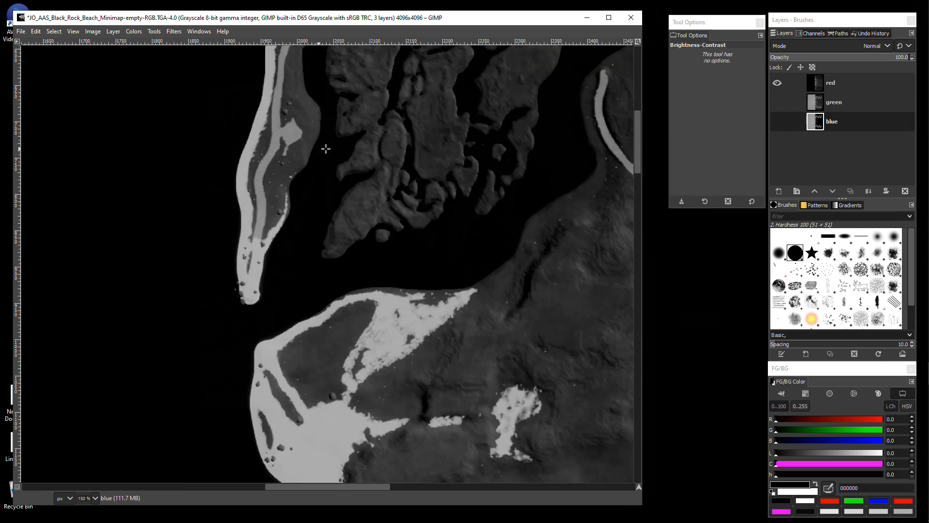
pyautogui.click(158, 34)
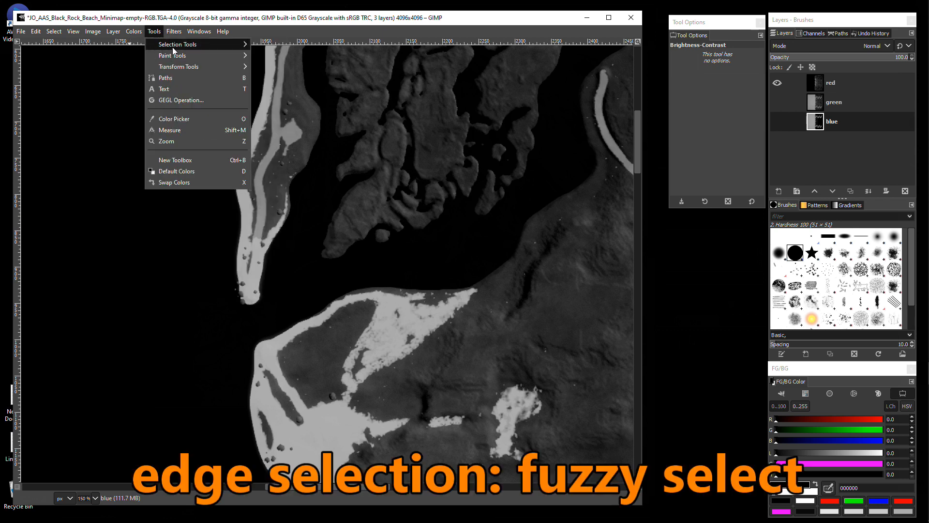
pyautogui.moveTo(168, 49)
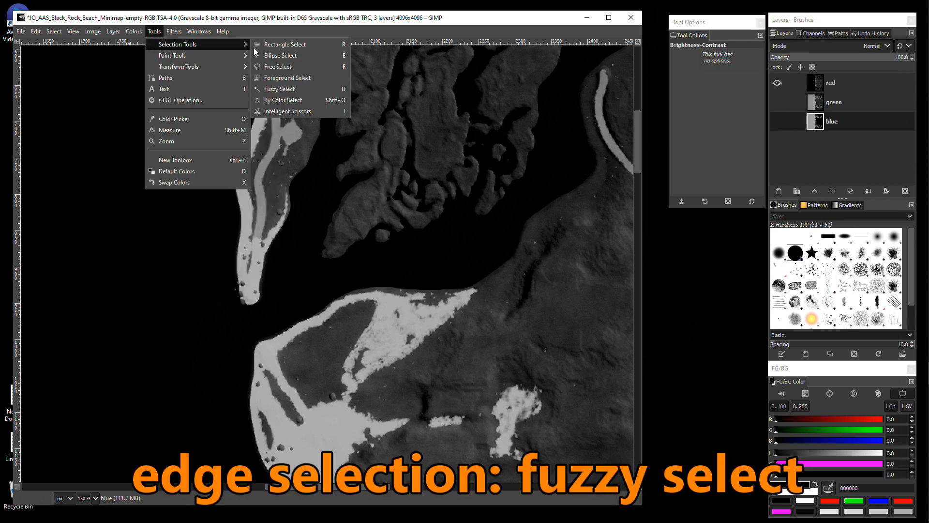
pyautogui.click(282, 90)
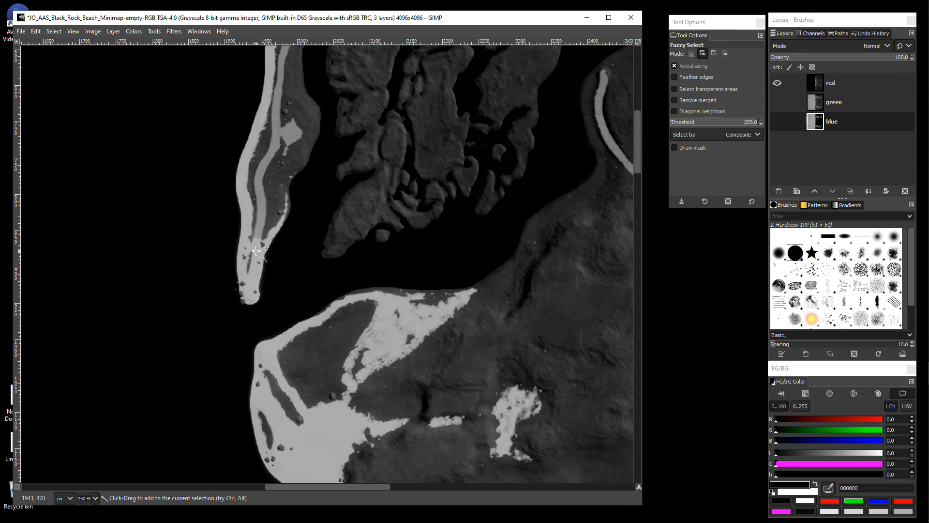
pyautogui.press('shift')
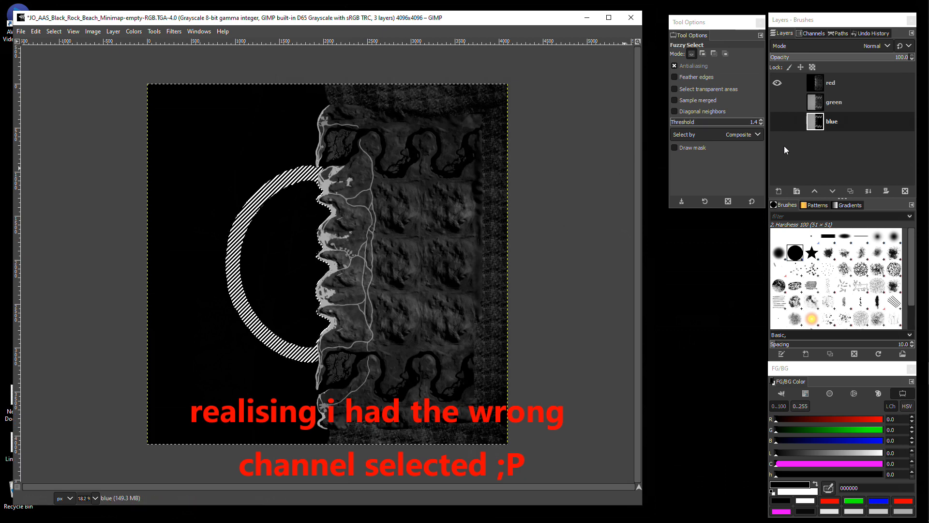
pyautogui.click(850, 80)
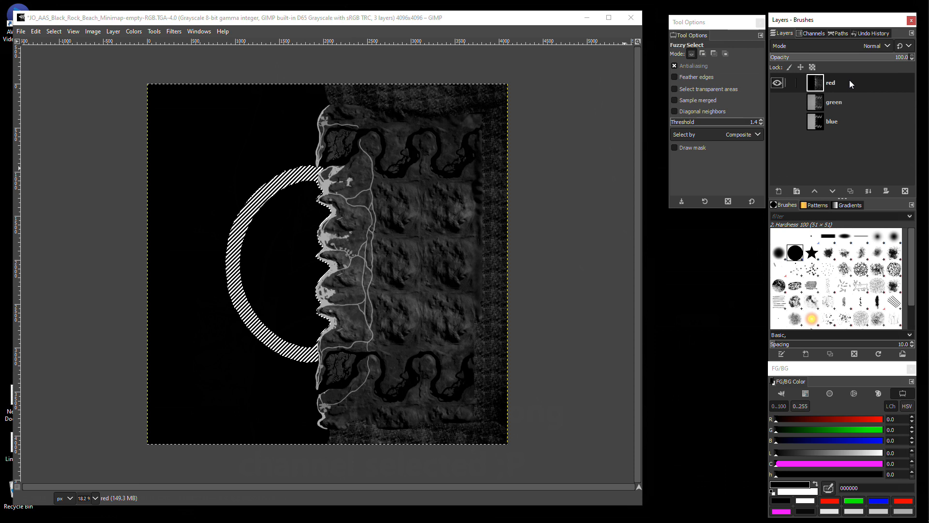
pyautogui.click(261, 163)
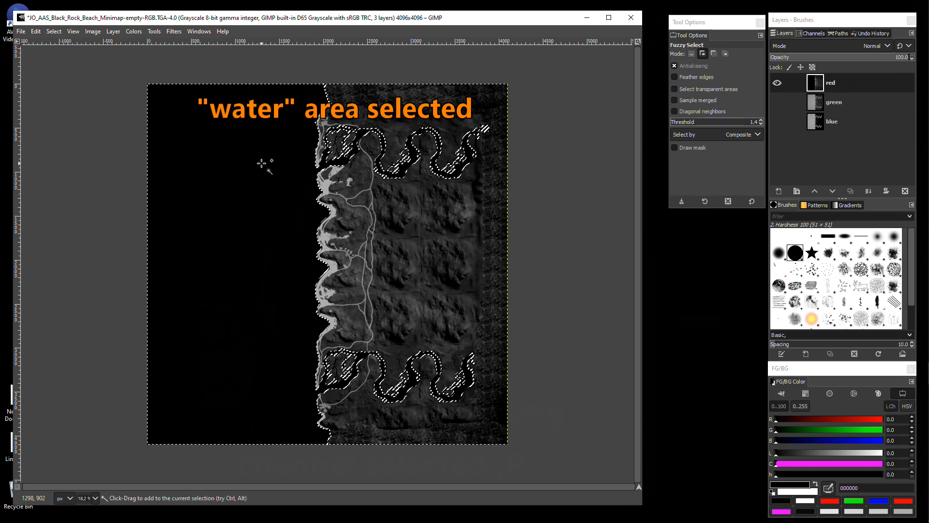
# Step: Examine how closely the water selection follows the shoreline around the sandy spit and the river islands
pyautogui.press('+')
pyautogui.press('+')
pyautogui.press('+')
pyautogui.press('+')
pyautogui.press('+')
pyautogui.press('+')
pyautogui.press('+')
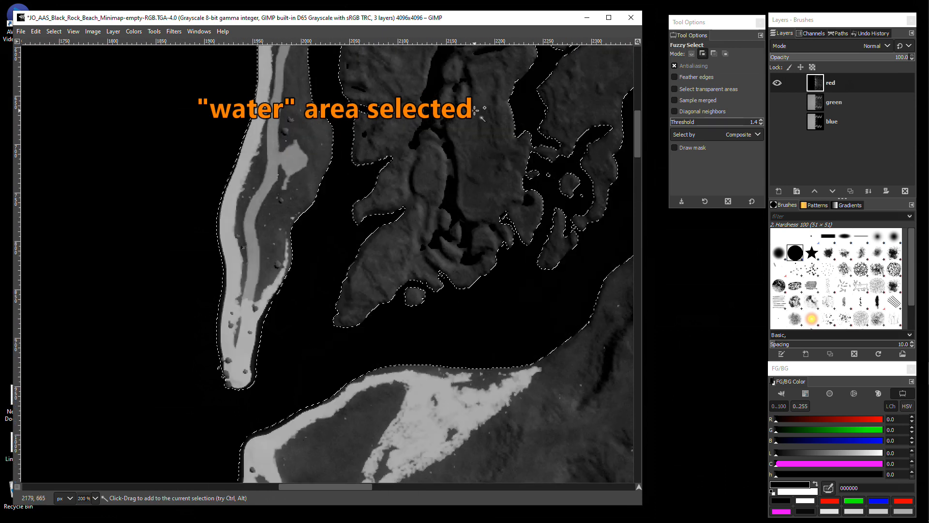
pyautogui.press('+')
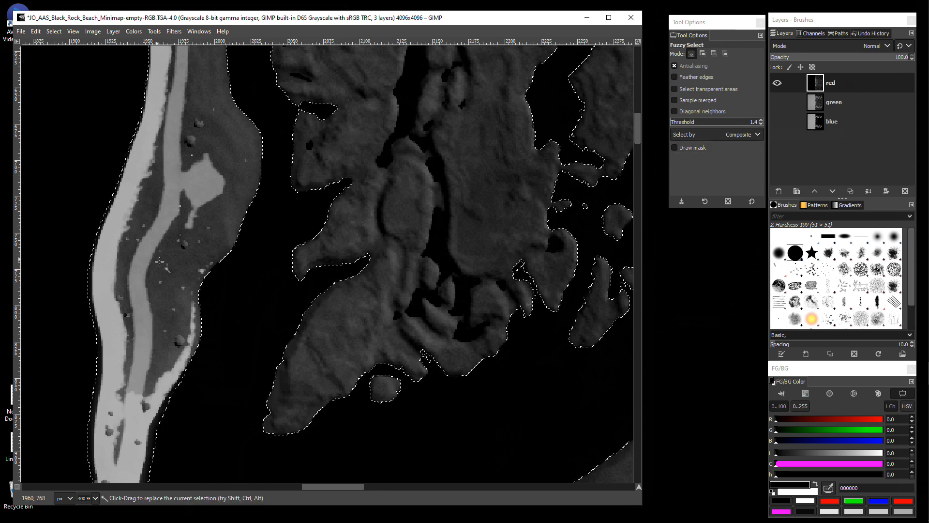
pyautogui.moveTo(192, 299); pyautogui.dragTo(331, 168)
# Step: Show the green and blue layers briefly beneath the red one, then hide both again
pyautogui.click(777, 102)
pyautogui.click(777, 121)
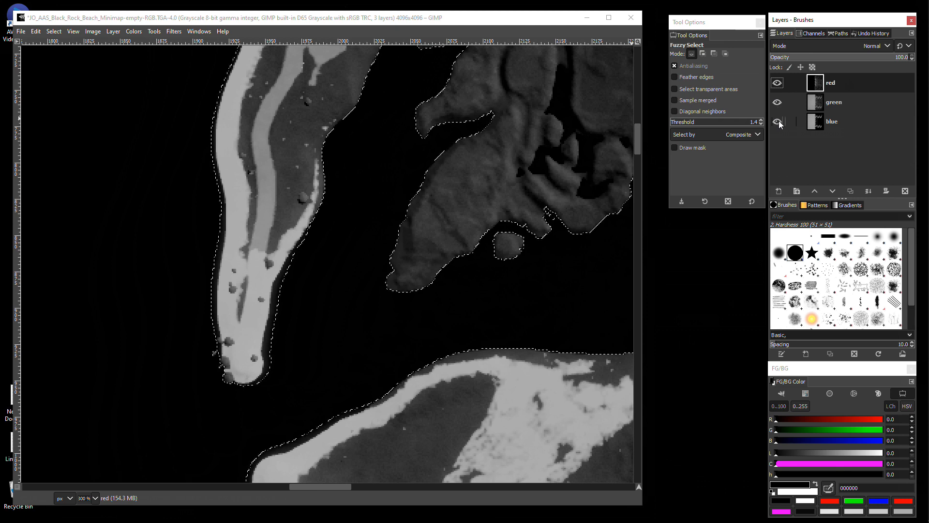
pyautogui.click(778, 121)
pyautogui.click(777, 103)
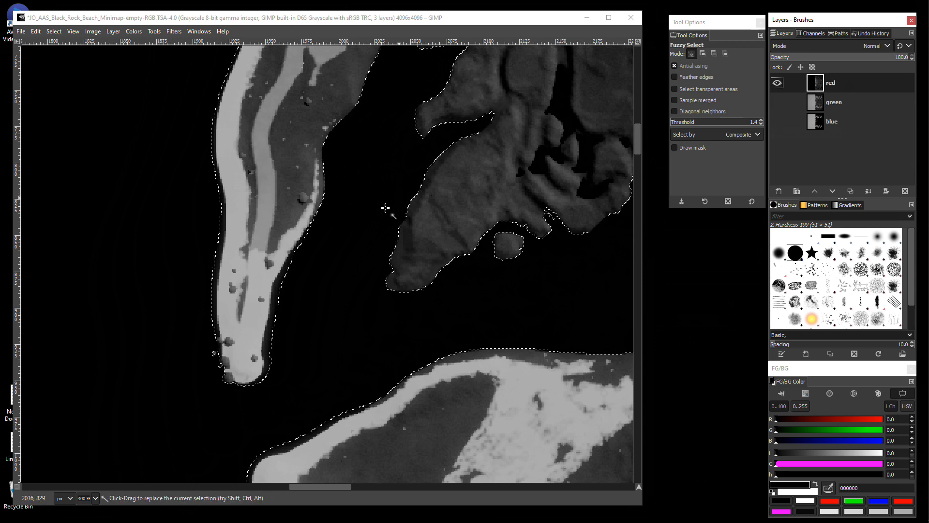
# Step: Check the rocks at the tip of the sandy spit in the original color image, then minimize it again
pyautogui.moveTo(914, 373)
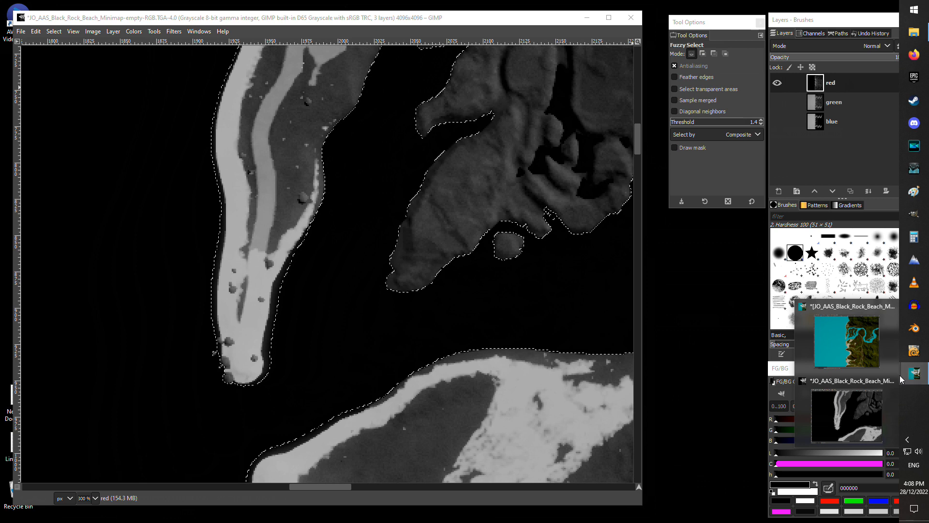
pyautogui.click(821, 354)
pyautogui.scroll(1, 339, 243)
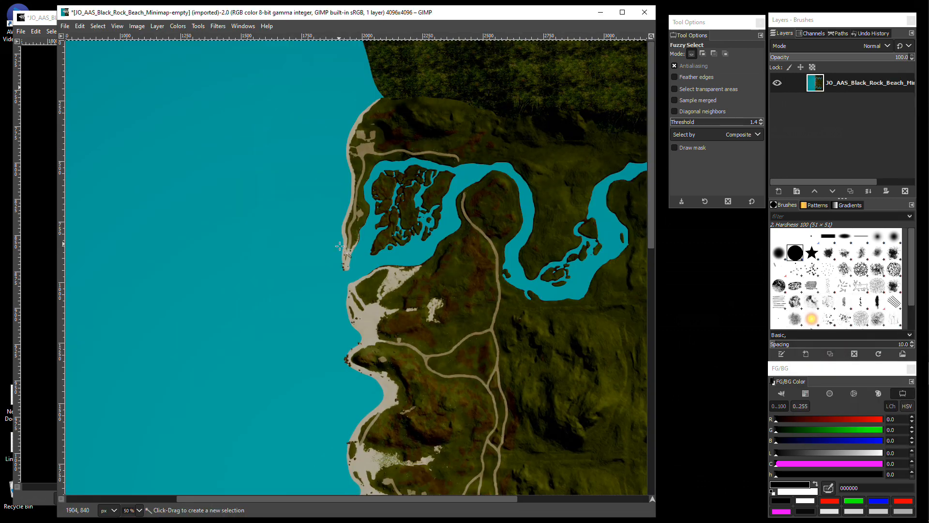
pyautogui.scroll(7, 344, 264)
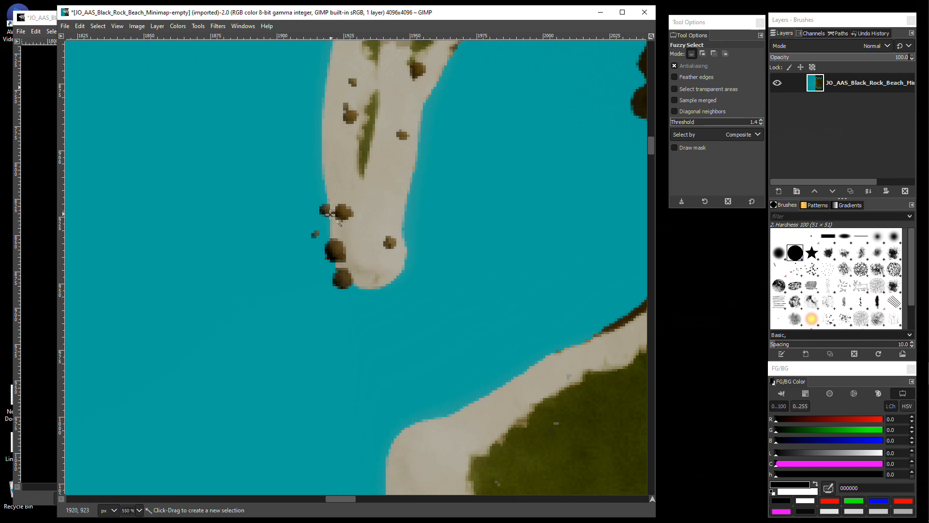
pyautogui.click(601, 12)
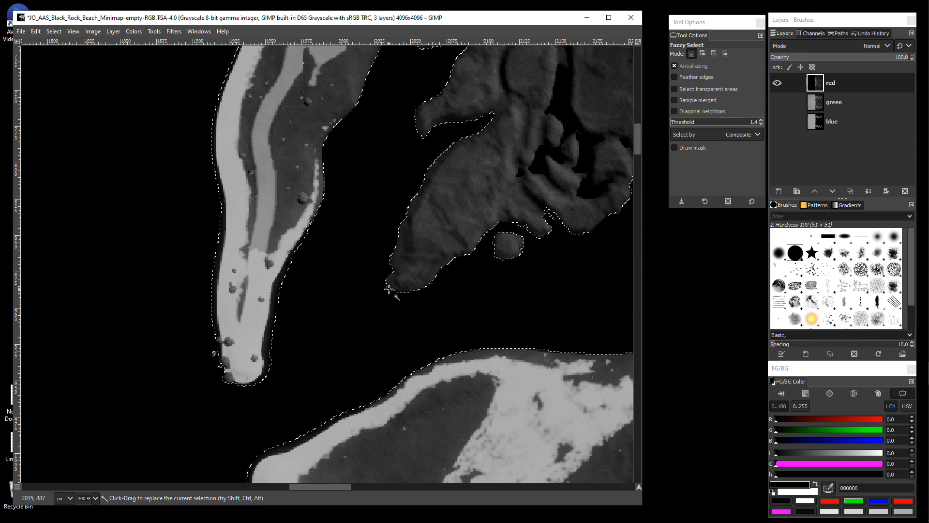
# Step: Review the water selection across the whole map and along the northern coast and river islands
pyautogui.keyDown('ctrl'); pyautogui.scroll(-2, 392, 293); pyautogui.keyUp('ctrl')
pyautogui.keyDown('ctrl'); pyautogui.scroll(-4, 404, 259); pyautogui.keyUp('ctrl')
pyautogui.keyDown('ctrl'); pyautogui.scroll(-2, 383, 198); pyautogui.keyUp('ctrl')
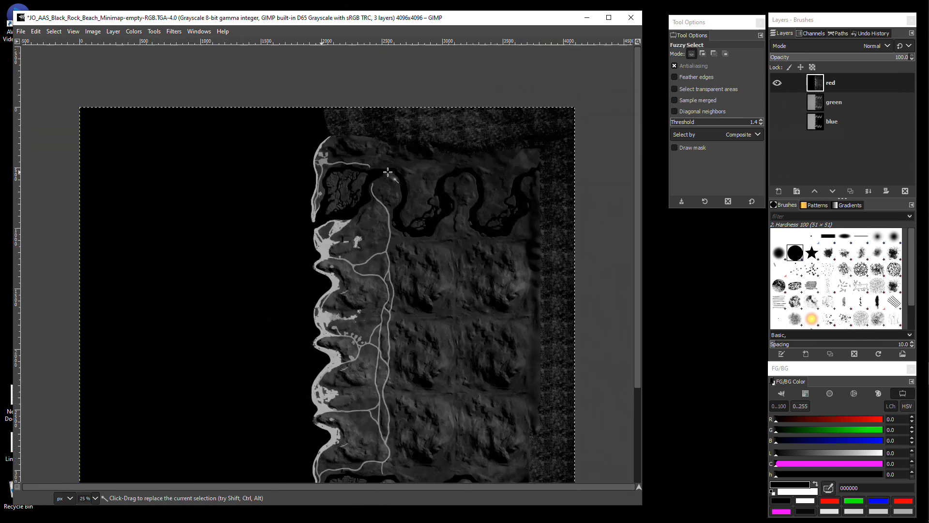
pyautogui.keyDown('ctrl'); pyautogui.scroll(-1, 383, 199); pyautogui.keyUp('ctrl')
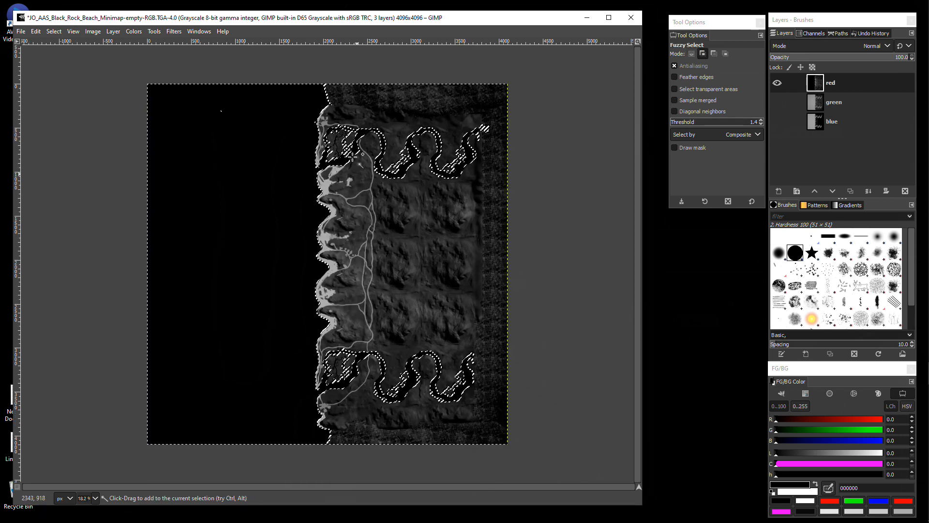
pyautogui.keyDown('ctrl'); pyautogui.scroll(3, 323, 100); pyautogui.keyUp('ctrl')
pyautogui.keyDown('ctrl'); pyautogui.scroll(2, 321, 83); pyautogui.keyUp('ctrl')
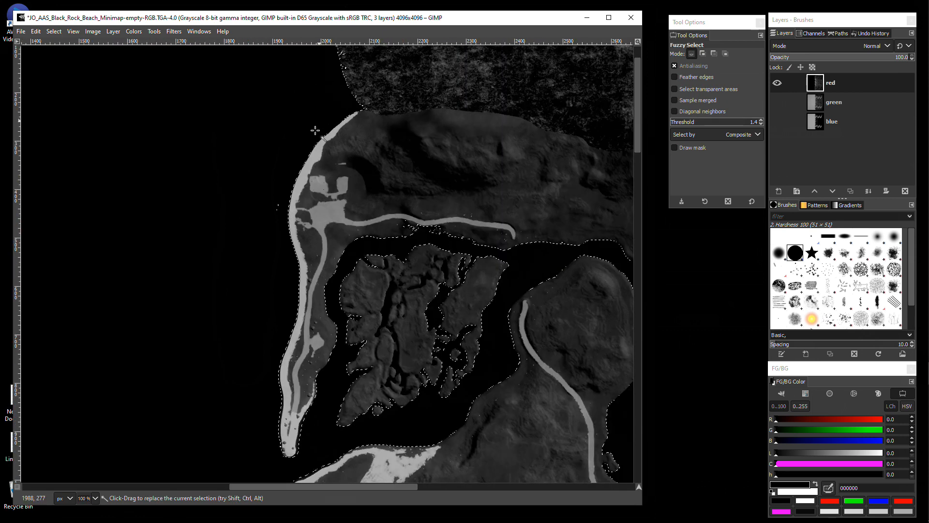
# Step: Try masking out the stray specks off the northern beach with a Paintbrush stroke in Quick Mask, then return to the selection outline
pyautogui.keyDown('ctrl'); pyautogui.scroll(1, 290, 137); pyautogui.keyUp('ctrl')
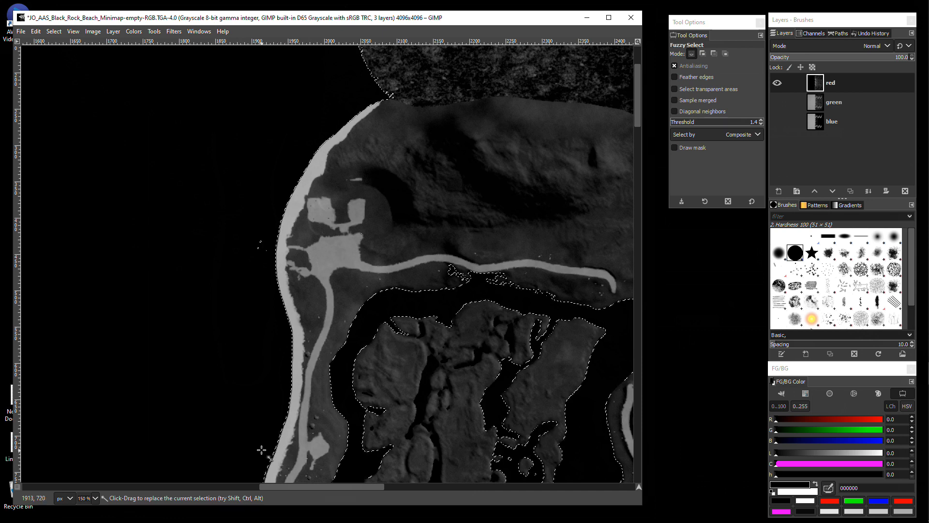
pyautogui.click(57, 32)
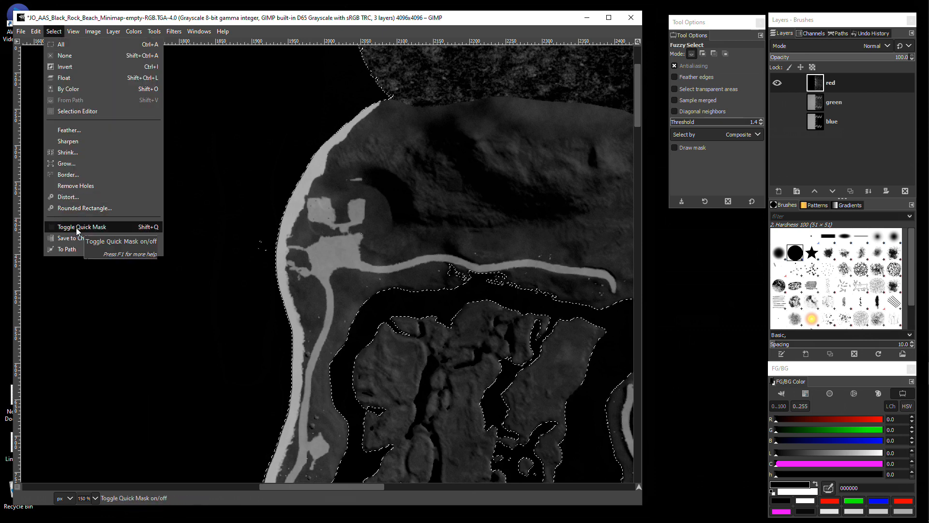
pyautogui.click(121, 228)
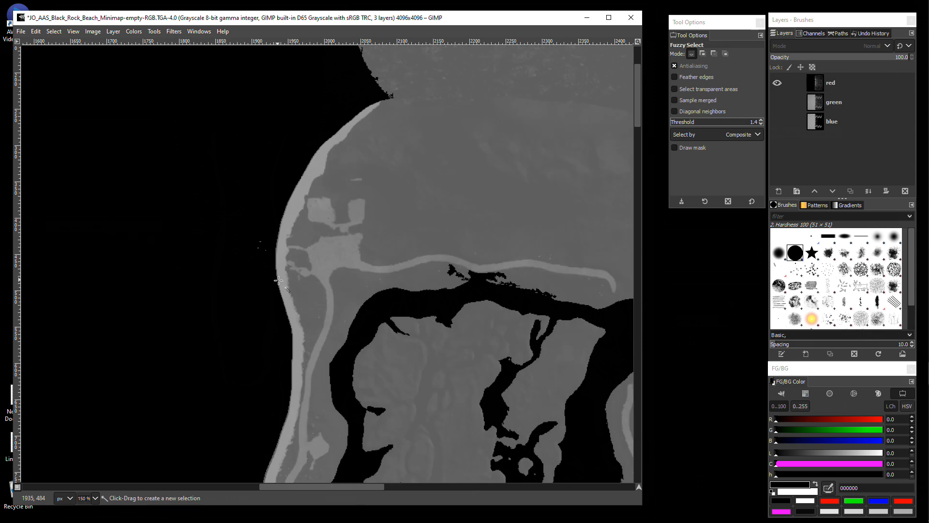
pyautogui.click(154, 31)
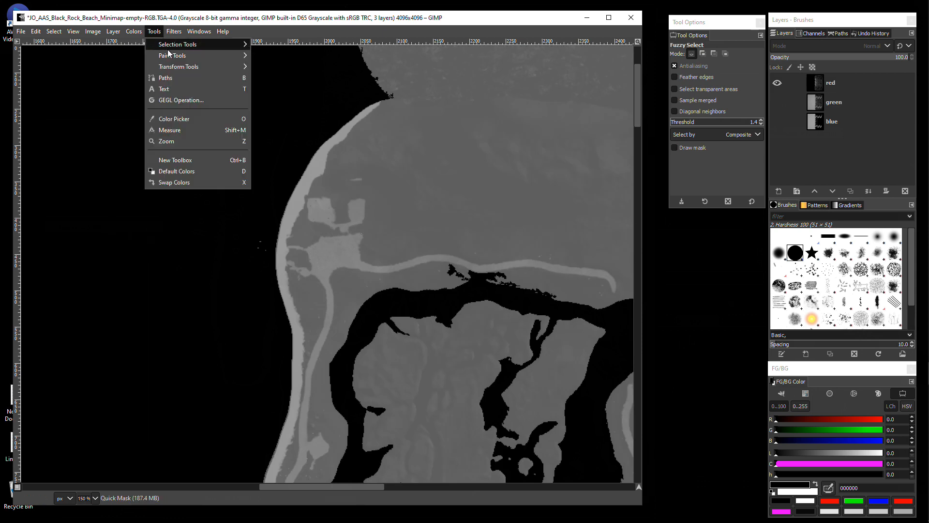
pyautogui.moveTo(213, 56)
pyautogui.click(285, 88)
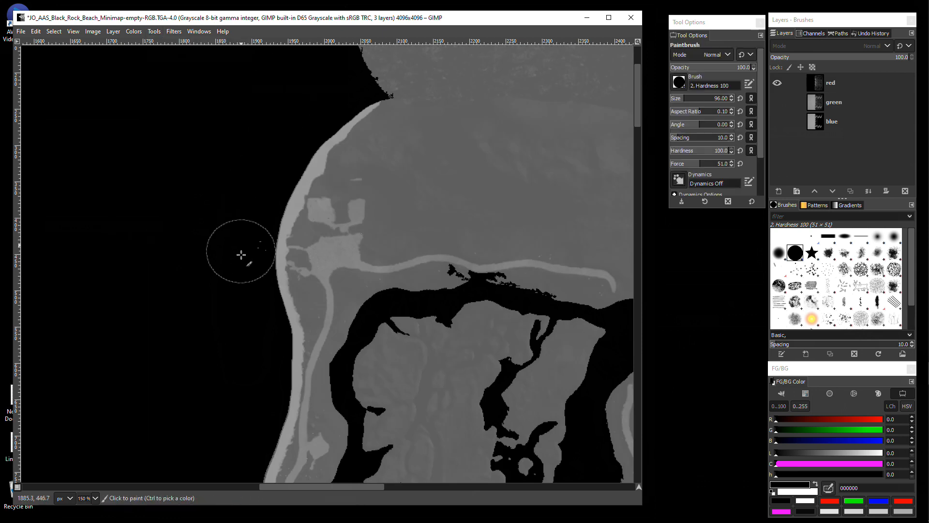
pyautogui.moveTo(252, 247); pyautogui.dragTo(251, 227)
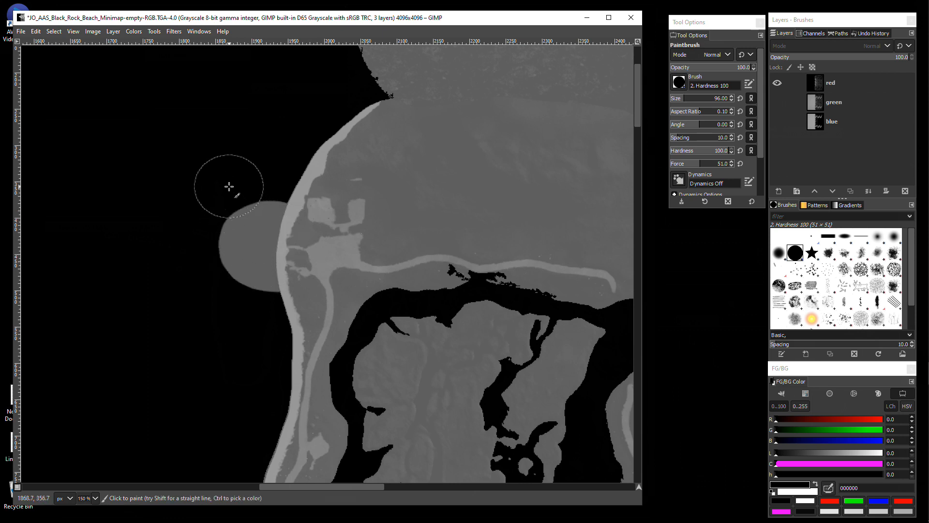
pyautogui.hotkey('shift', 'q')
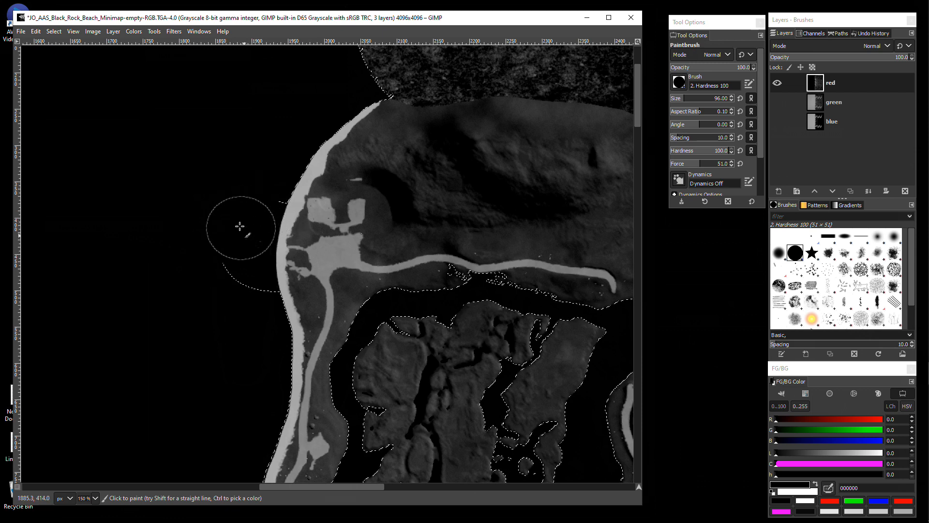
# Step: Undo the test brush stroke and the Quick Mask changes to restore the original water selection
pyautogui.hotkey('ctrl', 'shift', 'a')
pyautogui.hotkey('ctrl', 'z')
pyautogui.hotkey('ctrl', 'z')
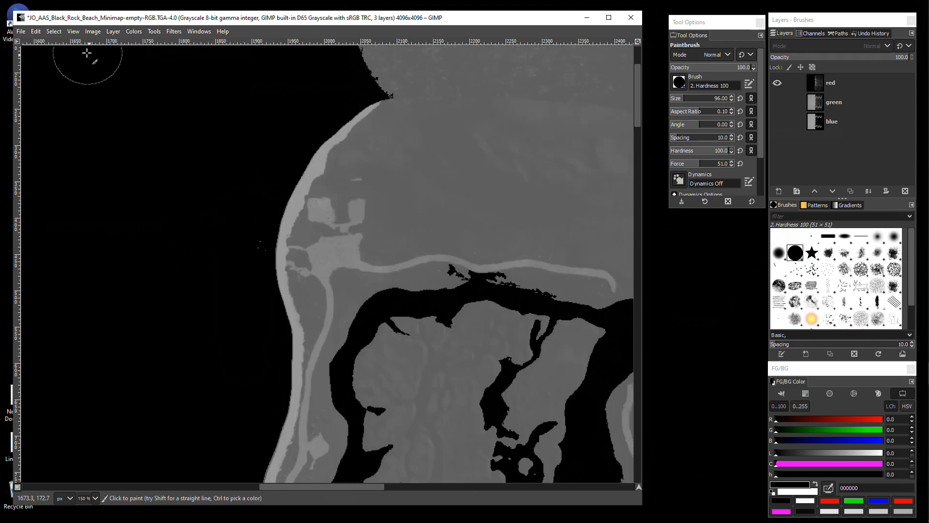
pyautogui.hotkey('ctrl', 'z')
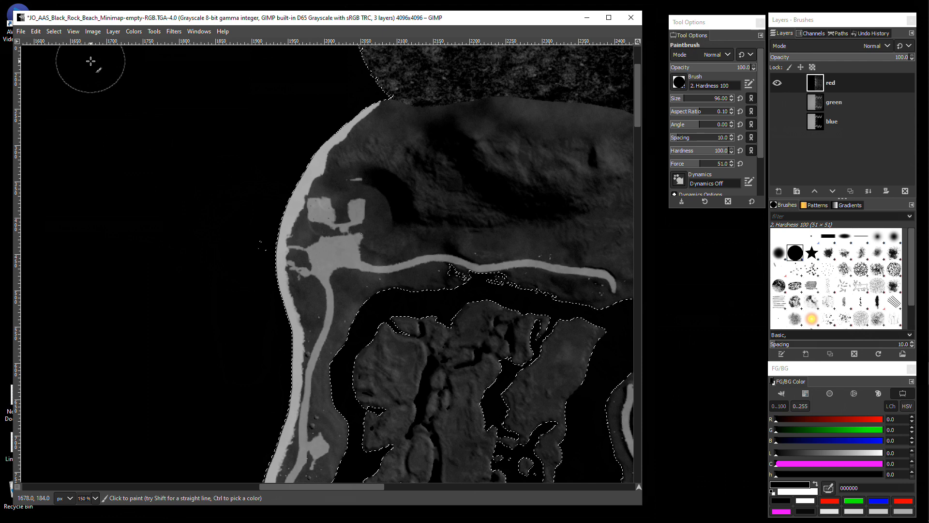
# Step: Invert the selection to the land area and set the Paintbrush size to 58
pyautogui.click(58, 31)
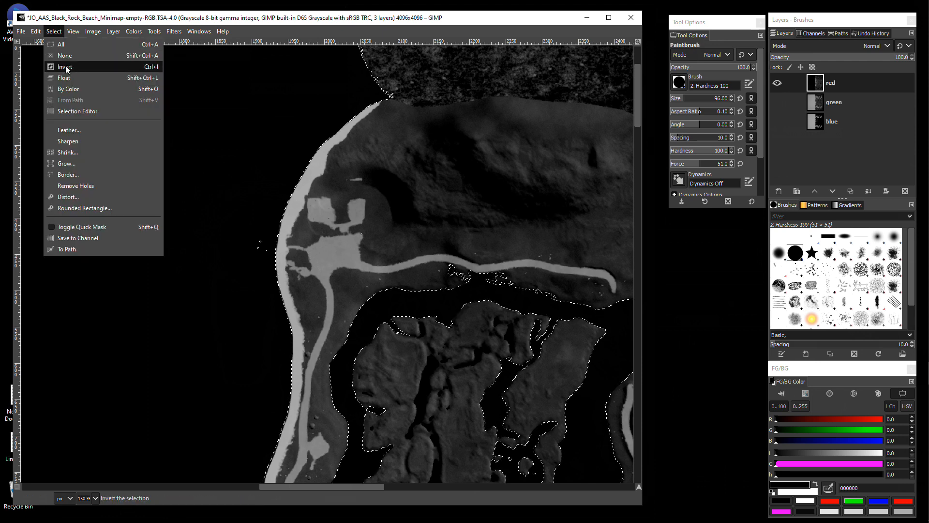
pyautogui.click(63, 64)
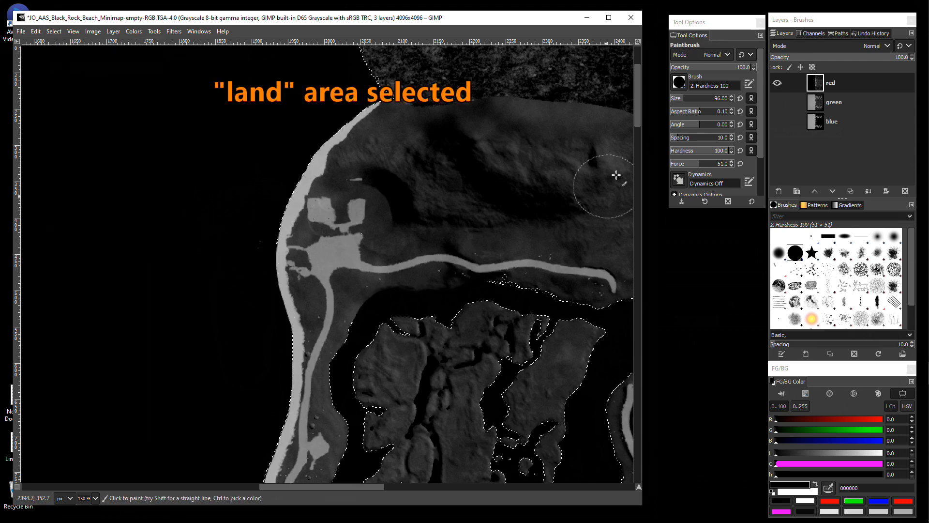
pyautogui.moveTo(638, 124)
pyautogui.mouseDown()
pyautogui.moveTo(636, 175)
pyautogui.moveTo(635, 130)
pyautogui.mouseUp()
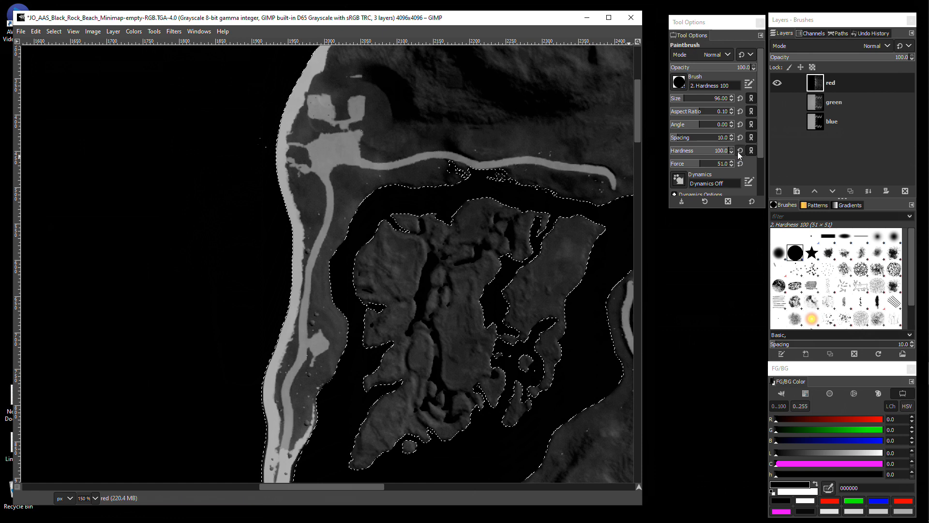
pyautogui.click(732, 100)
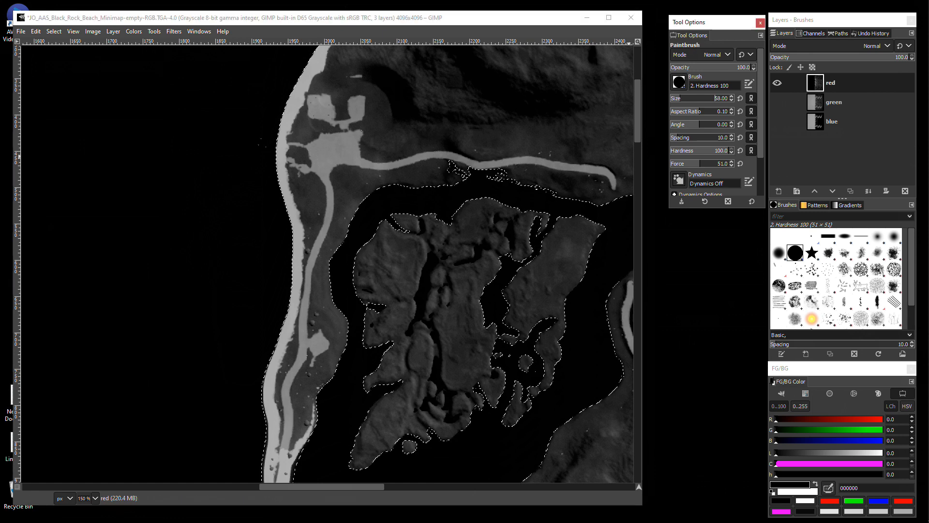
pyautogui.scroll(5, 389, 149)
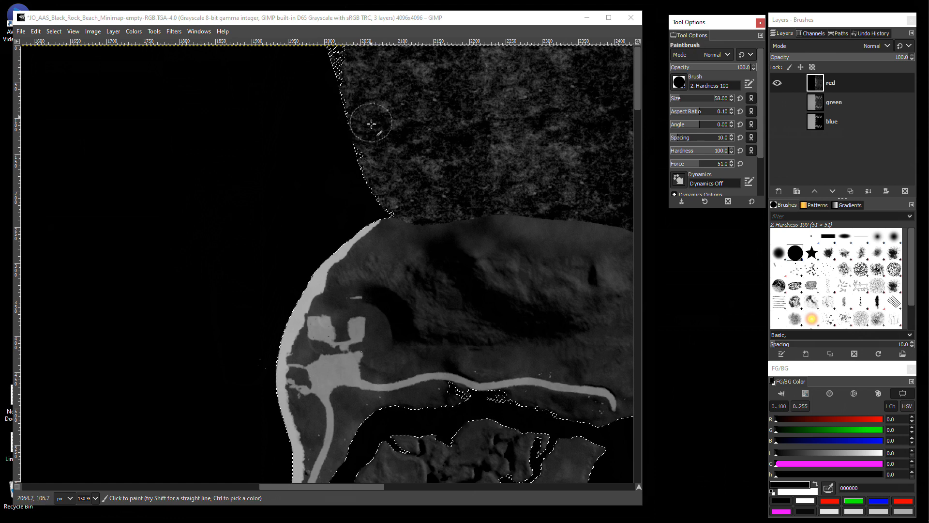
# Step: Switch the selection back to the water area and turn on Quick Mask
pyautogui.click(53, 31)
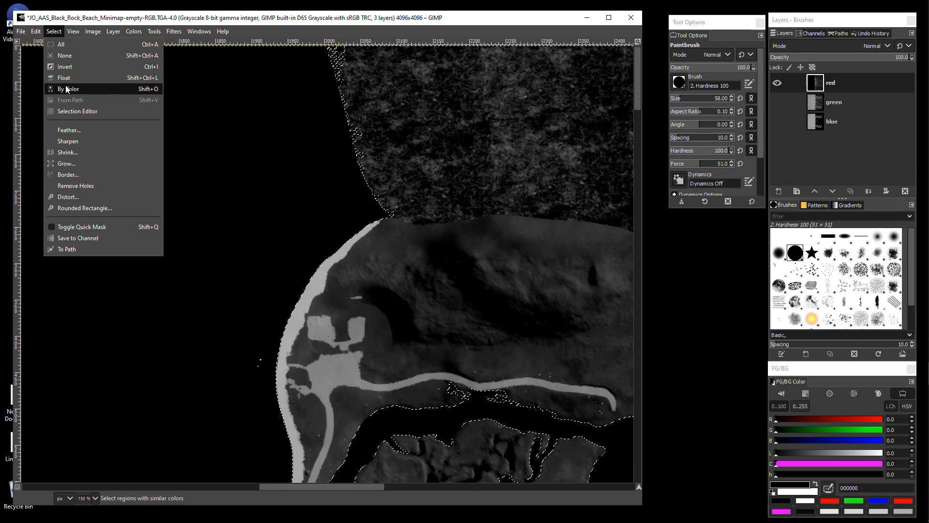
pyautogui.click(63, 78)
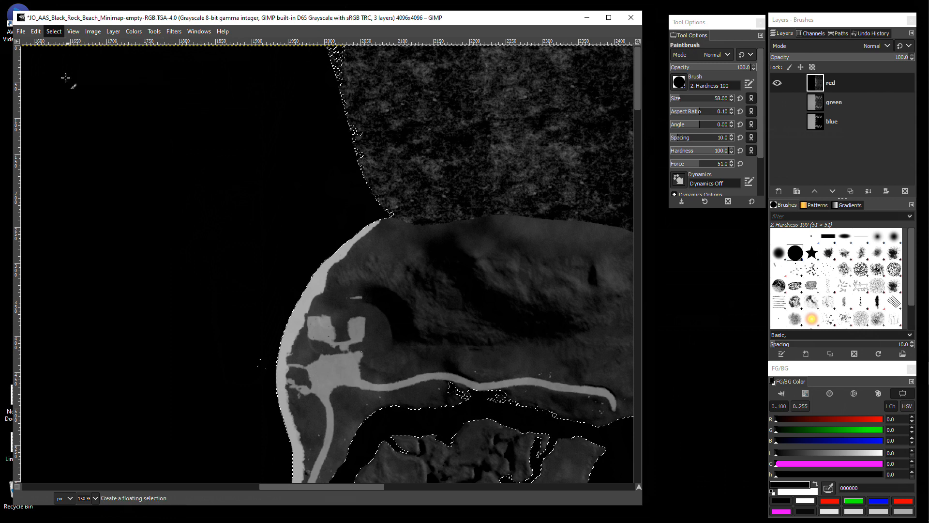
pyautogui.hotkey('ctrl', 'h')
pyautogui.click(54, 31)
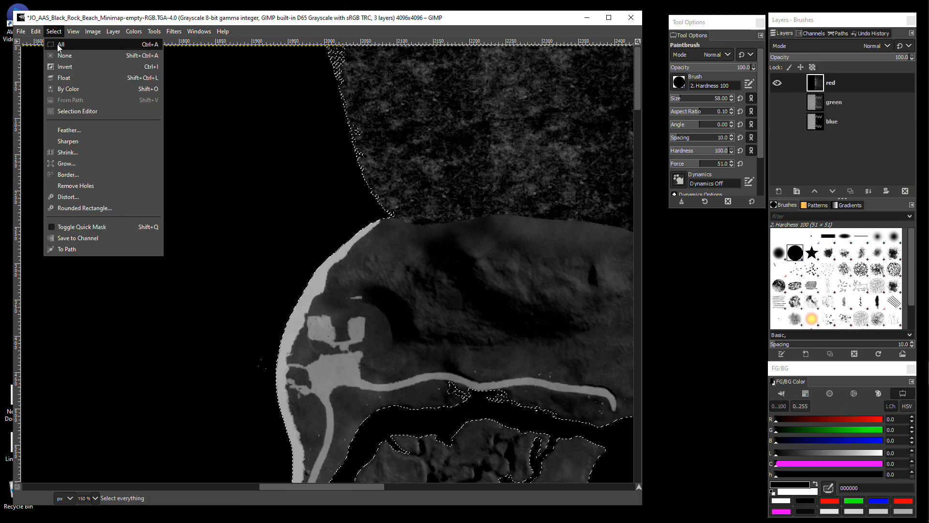
pyautogui.click(84, 77)
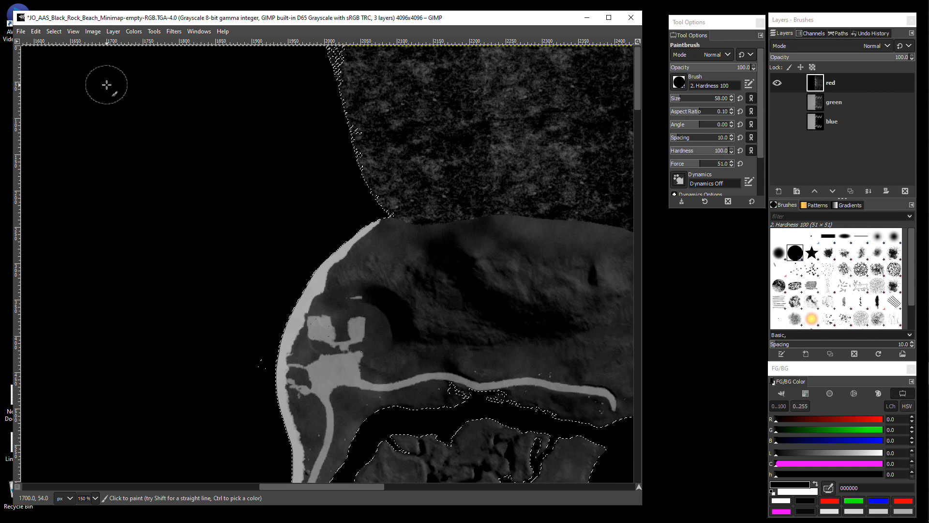
pyautogui.hotkey('shift', 'q')
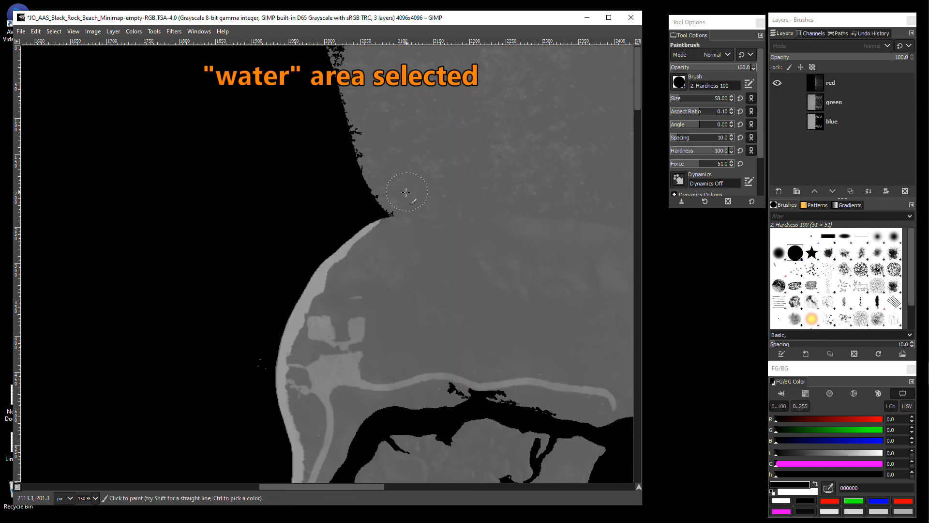
# Step: Paint black over the ragged shoreline between the northern beach and the map's upper edge to smooth the water mask
pyautogui.click(402, 199)
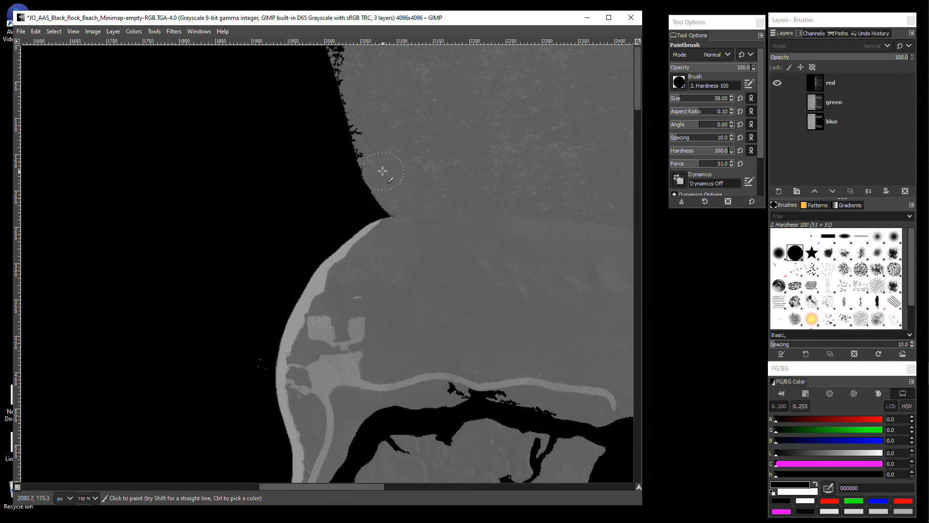
pyautogui.moveTo(378, 153); pyautogui.dragTo(370, 125)
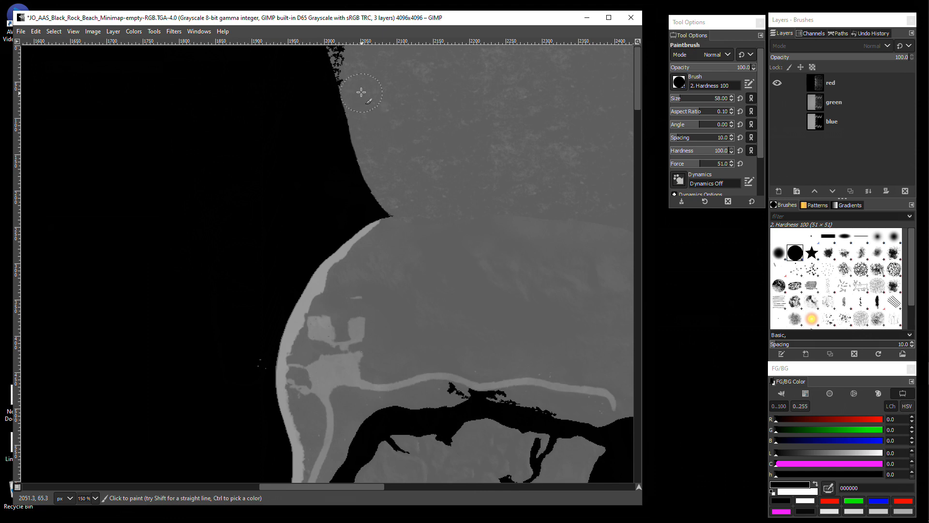
pyautogui.moveTo(358, 77); pyautogui.dragTo(347, 46)
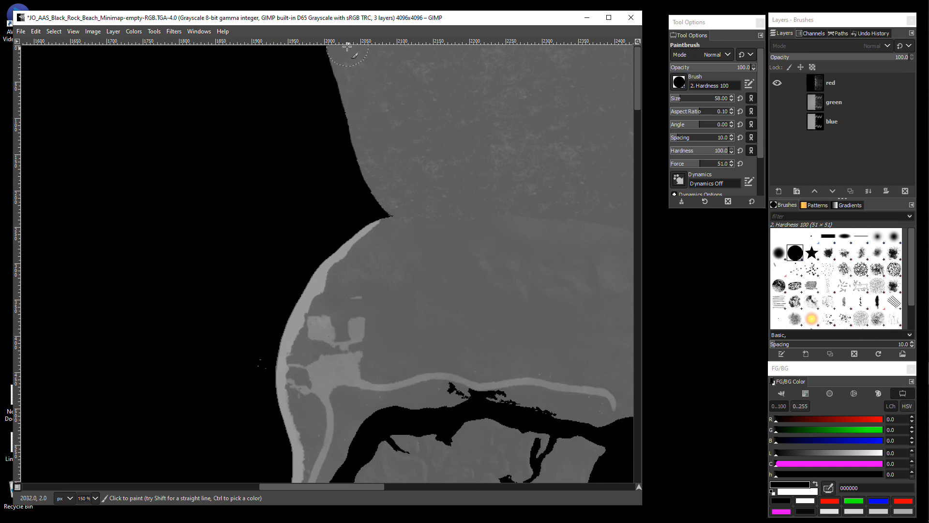
# Step: Smooth the ragged shoreline below the southern beach with black in the water mask, then turn off Quick Mask
pyautogui.moveTo(637, 92)
pyautogui.mouseDown()
pyautogui.moveTo(637, 100)
pyautogui.moveTo(635, 81)
pyautogui.mouseUp()
pyautogui.moveTo(639, 97); pyautogui.dragTo(649, 490)
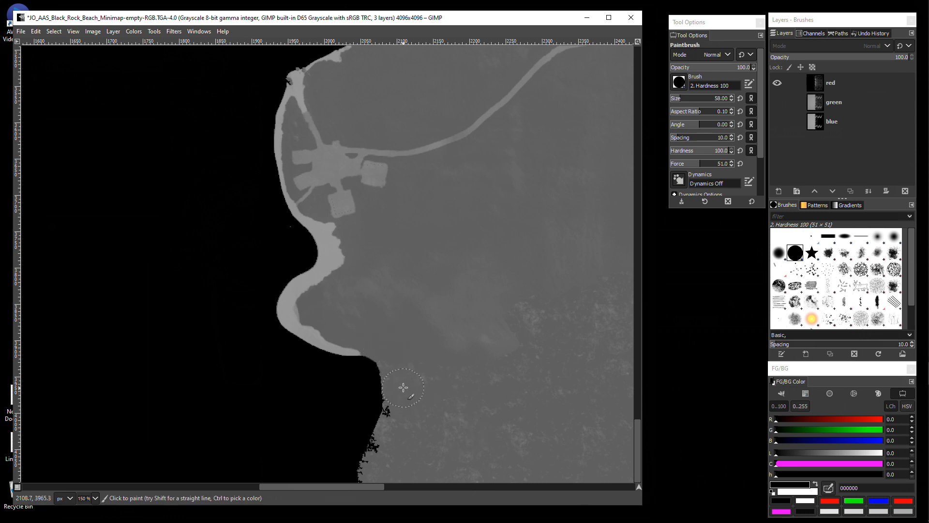
pyautogui.moveTo(403, 396); pyautogui.dragTo(377, 474)
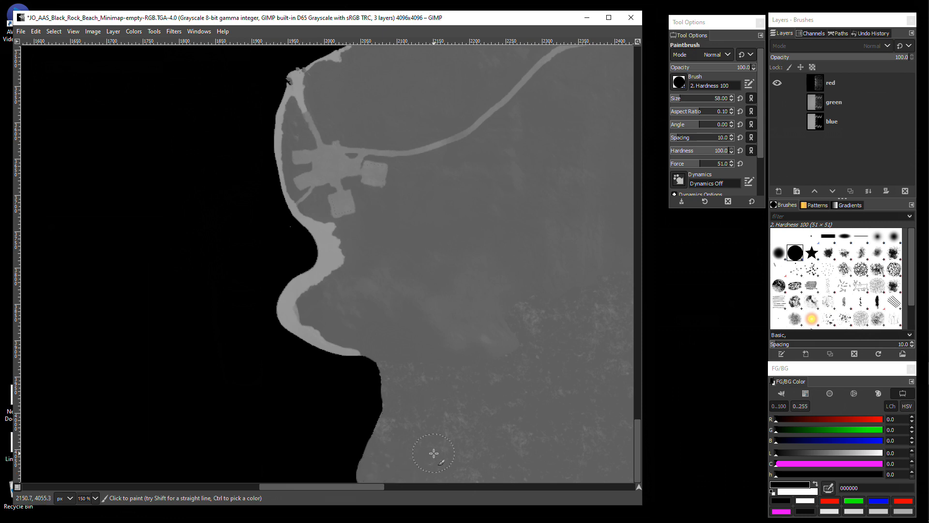
pyautogui.hotkey('shift', 'q')
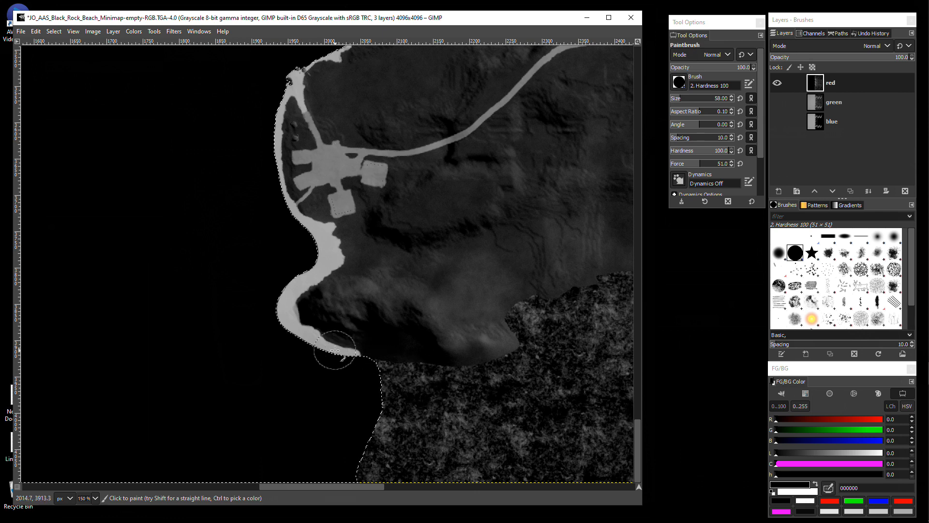
# Step: Reduce the Paintbrush size to 28 for close-up work on the southern beach
pyautogui.press('+')
pyautogui.press('+')
pyautogui.press('+')
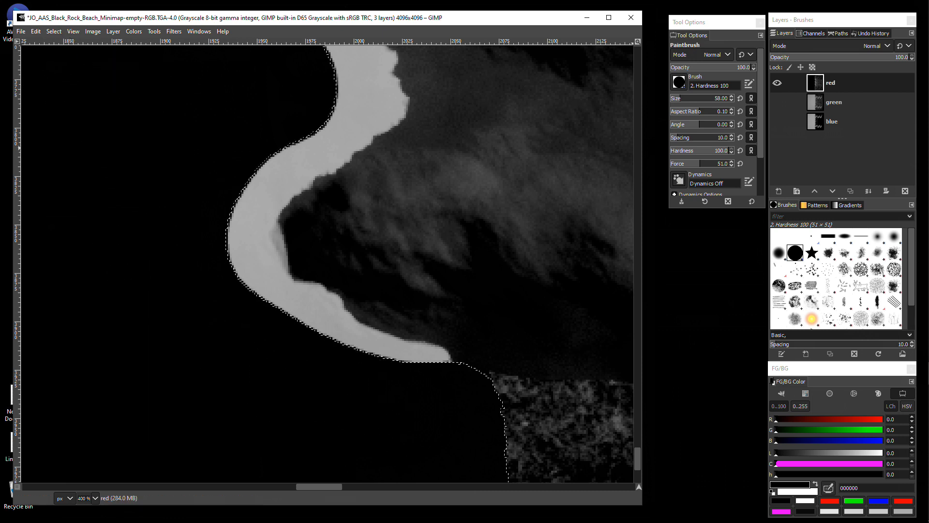
pyautogui.moveTo(726, 99); pyautogui.dragTo(707, 99)
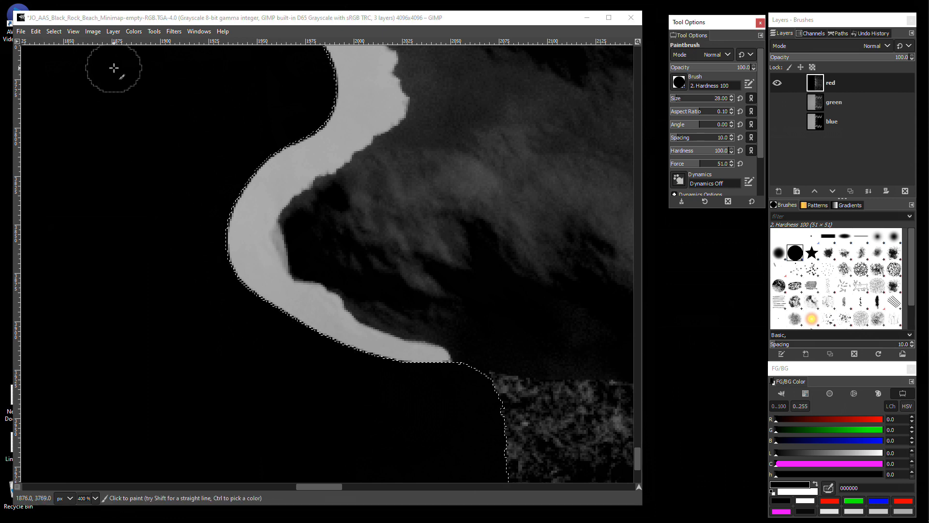
# Step: Invert the selection to the land area and turn on Quick Mask
pyautogui.click(54, 32)
pyautogui.click(64, 66)
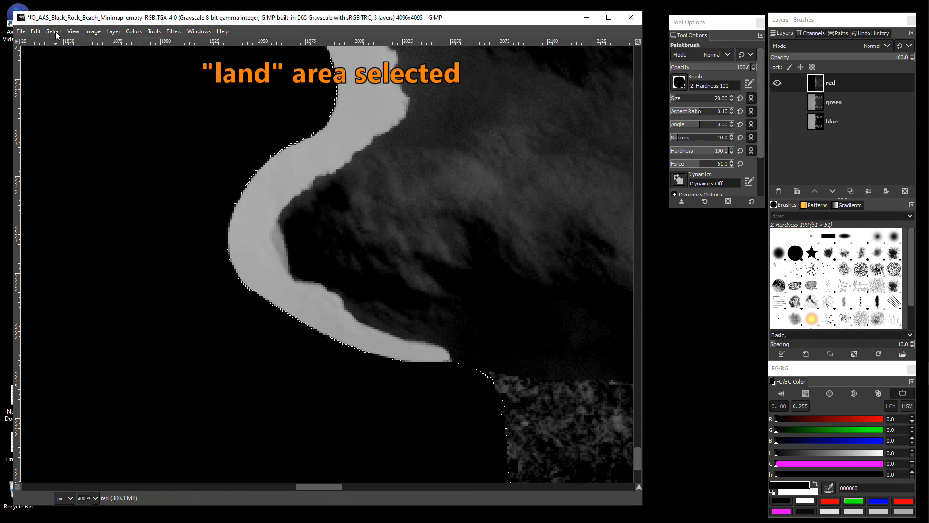
pyautogui.click(54, 32)
pyautogui.click(72, 227)
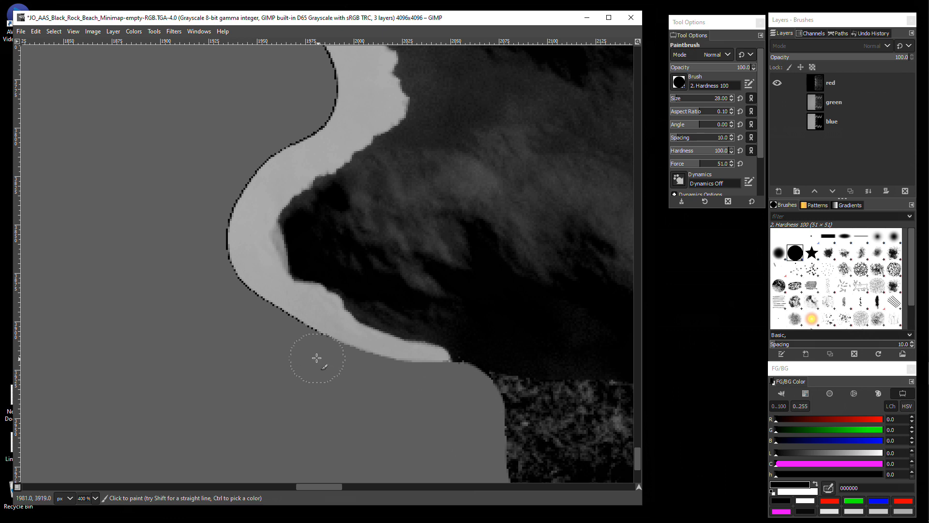
# Step: Paint black along the ragged water's edge from the southern beach's tip around the bay to smooth the land mask
pyautogui.moveTo(299, 348); pyautogui.dragTo(262, 324)
pyautogui.moveTo(207, 262); pyautogui.dragTo(217, 187)
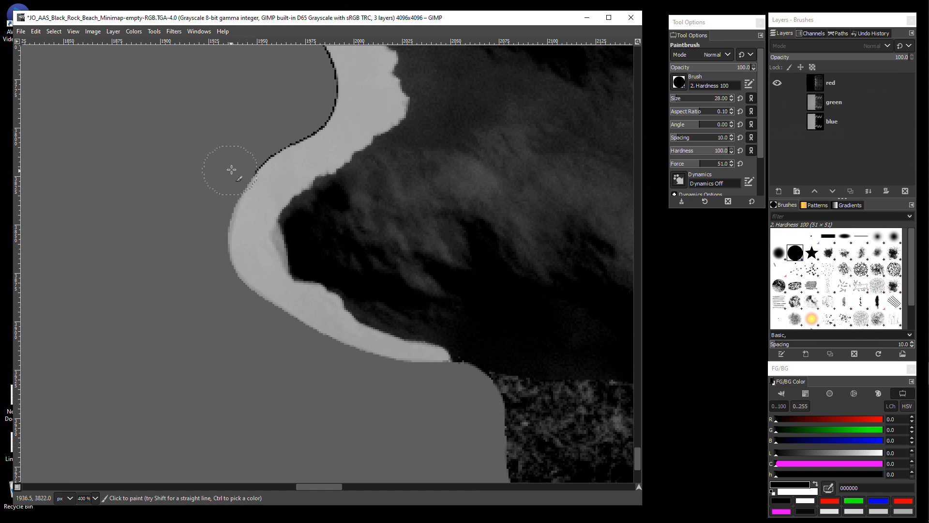
pyautogui.scroll(5, 232, 146)
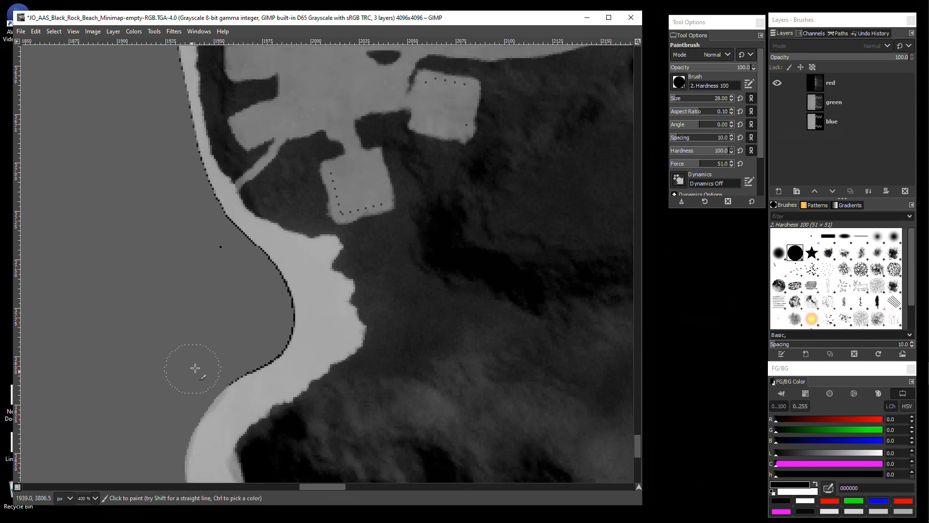
pyautogui.moveTo(242, 351)
pyautogui.mouseDown()
pyautogui.moveTo(266, 322)
pyautogui.moveTo(270, 301)
pyautogui.moveTo(257, 281)
pyautogui.mouseUp()
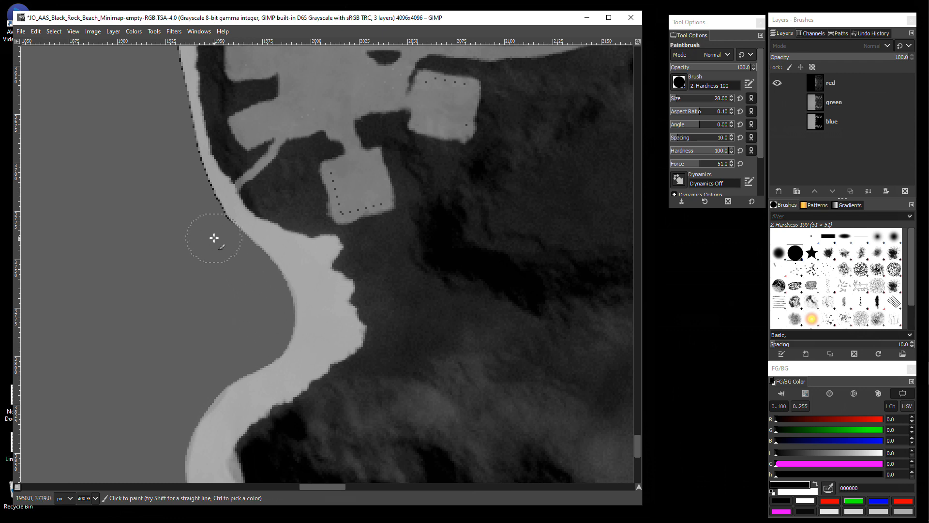
pyautogui.moveTo(210, 232)
pyautogui.mouseDown()
pyautogui.moveTo(286, 379)
pyautogui.moveTo(280, 390)
pyautogui.mouseUp()
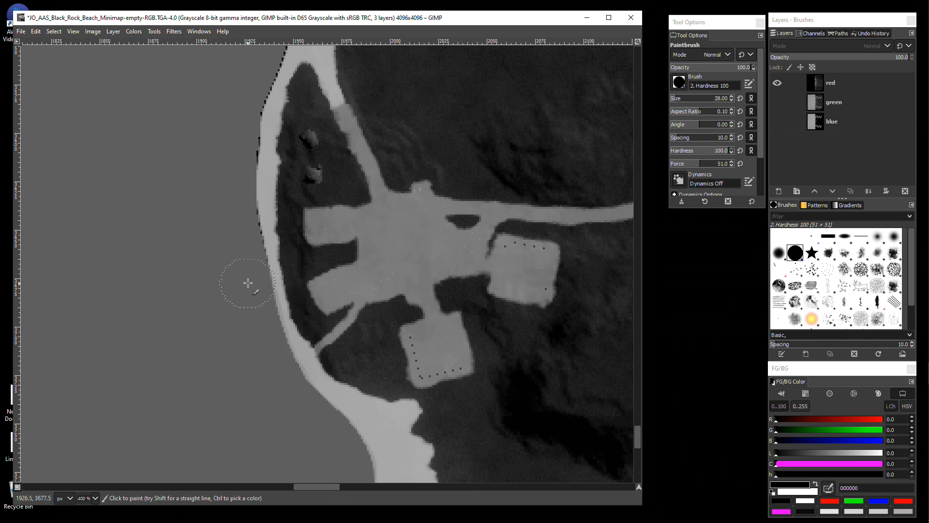
# Step: Smooth the narrow coastal strip west of the road compound, up to the rocky headland, with black in the land mask
pyautogui.moveTo(243, 264); pyautogui.dragTo(272, 411)
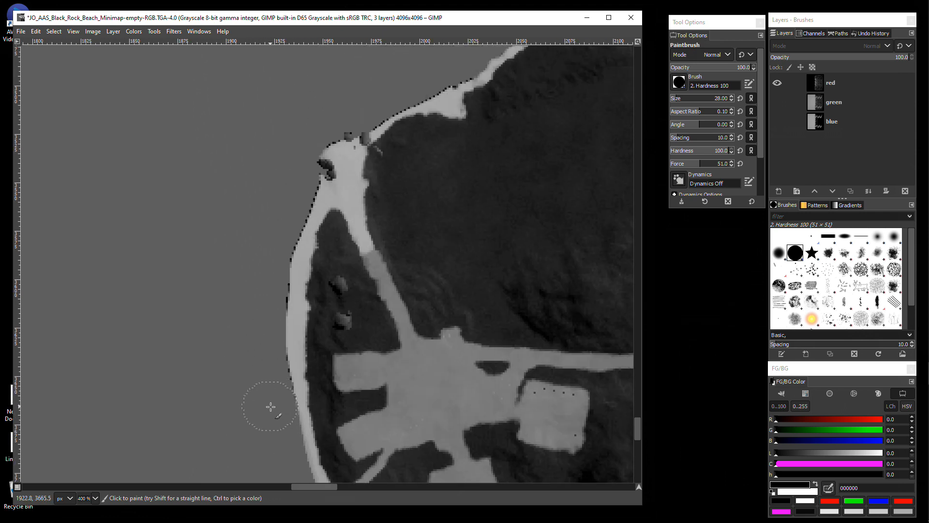
pyautogui.moveTo(262, 306); pyautogui.dragTo(234, 384)
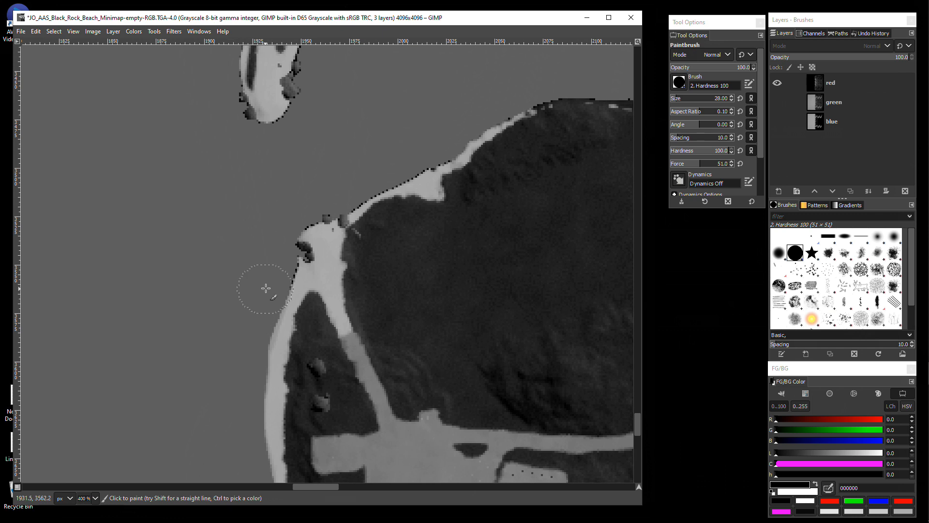
pyautogui.moveTo(274, 265); pyautogui.dragTo(287, 255)
# Step: Paint black along the shoreline northeast of the headland, following the channel's southern bank
pyautogui.scroll(5, 262, 284)
pyautogui.hscroll(2, 261, 284)
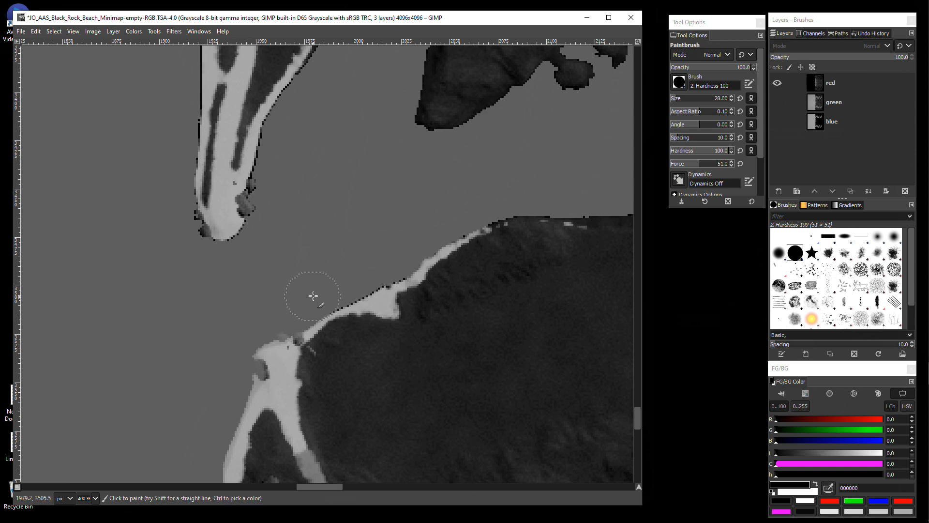
pyautogui.moveTo(350, 281); pyautogui.dragTo(224, 366)
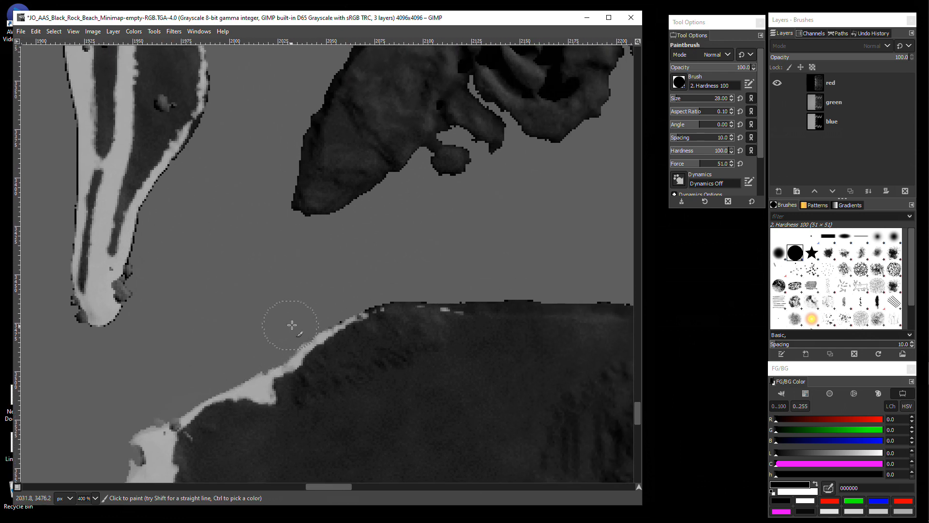
pyautogui.moveTo(256, 324); pyautogui.dragTo(162, 371)
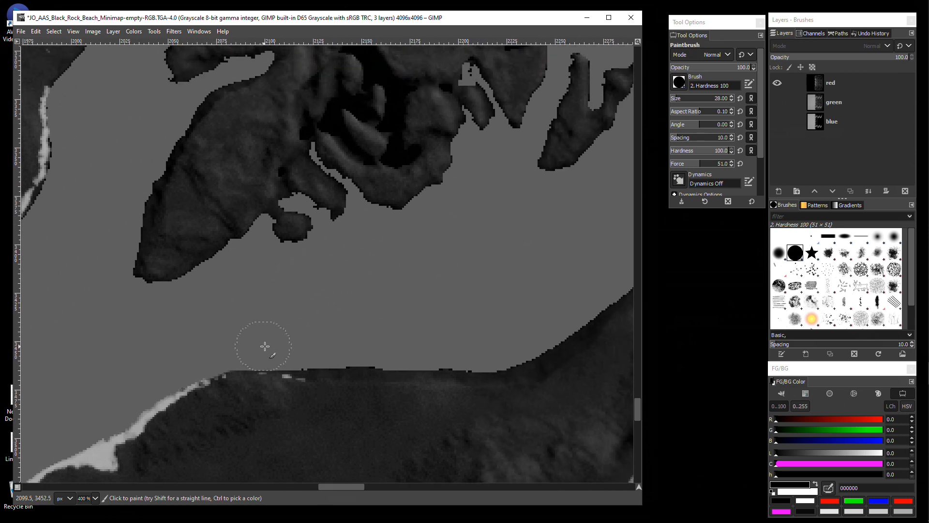
pyautogui.moveTo(348, 347)
pyautogui.mouseDown()
pyautogui.moveTo(332, 453)
pyautogui.moveTo(293, 481)
pyautogui.moveTo(398, 370)
pyautogui.moveTo(533, 344)
pyautogui.moveTo(507, 328)
pyautogui.moveTo(362, 312)
pyautogui.mouseUp()
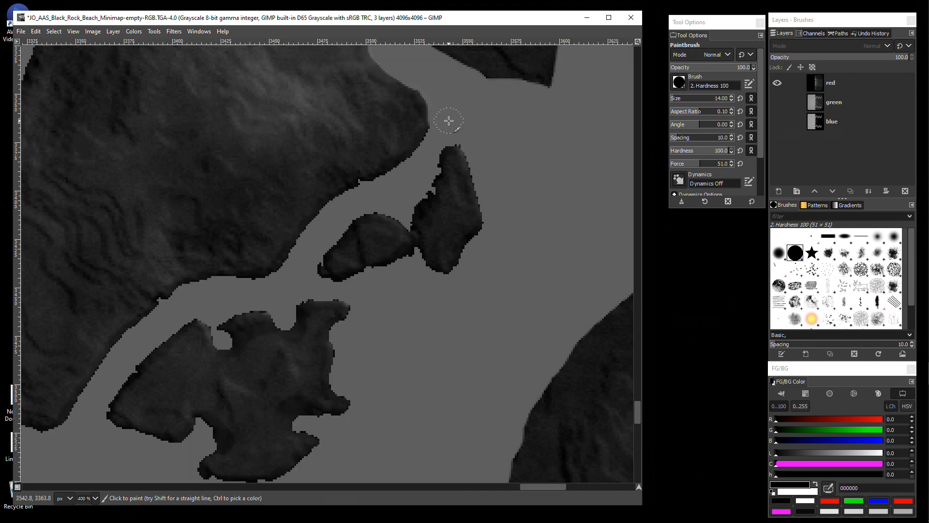
# Step: Undo the last stroke, then paint out the tiny islet and smooth the two joined islets with a size 14 black brush
pyautogui.press('ctrl')
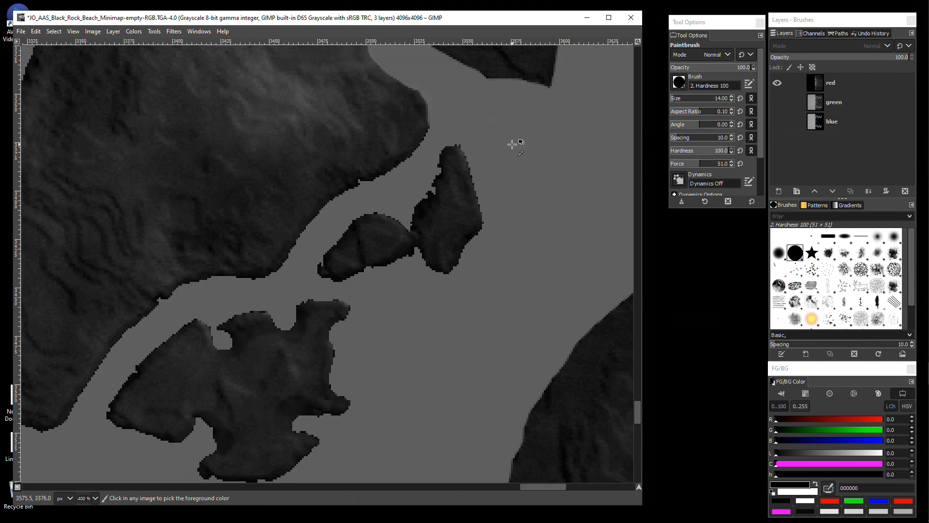
pyautogui.hotkey('ctrl', 'z')
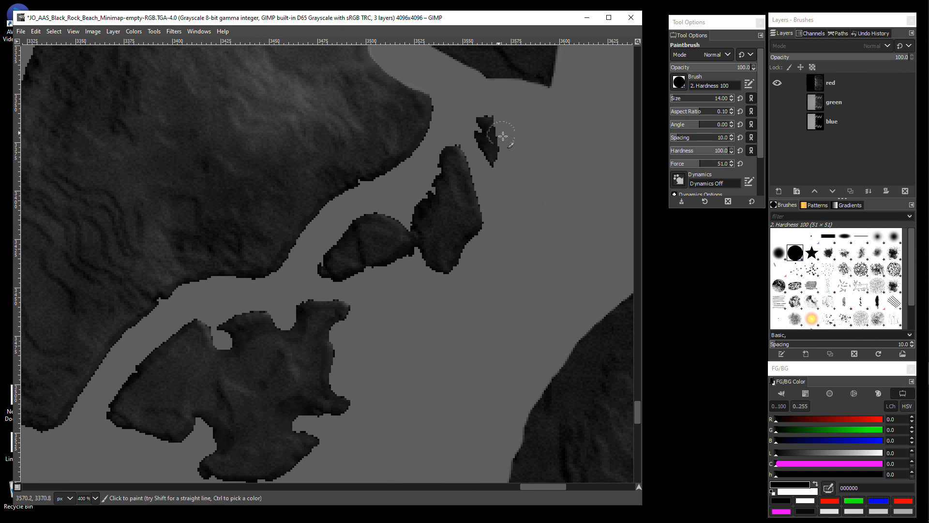
pyautogui.moveTo(485, 111)
pyautogui.mouseDown()
pyautogui.moveTo(492, 146)
pyautogui.moveTo(478, 132)
pyautogui.mouseUp()
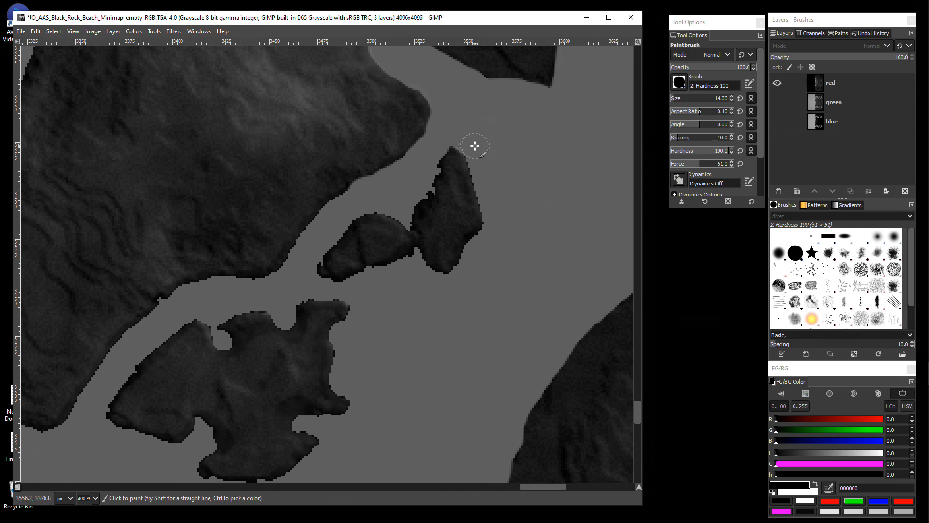
pyautogui.moveTo(483, 166); pyautogui.dragTo(490, 198)
pyautogui.moveTo(479, 246)
pyautogui.mouseDown()
pyautogui.moveTo(452, 278)
pyautogui.moveTo(433, 277)
pyautogui.moveTo(416, 256)
pyautogui.moveTo(340, 289)
pyautogui.moveTo(319, 282)
pyautogui.mouseUp()
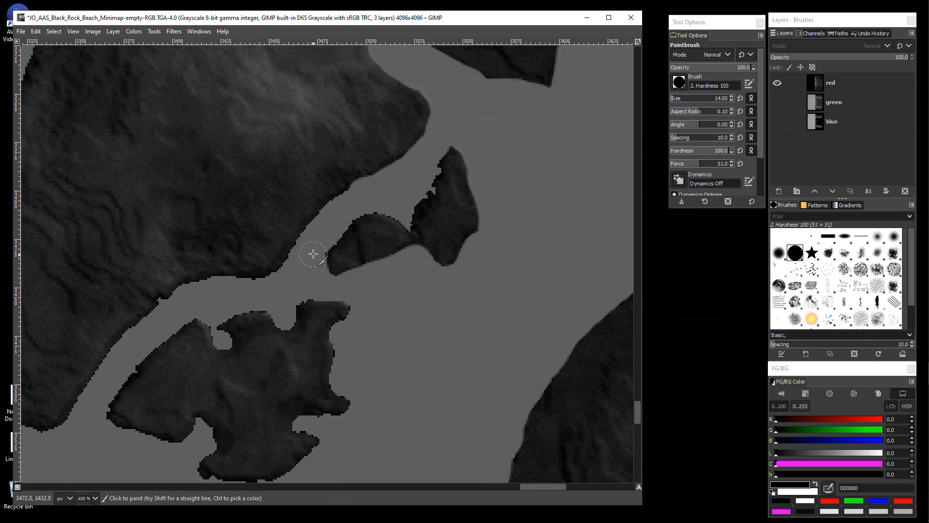
pyautogui.moveTo(388, 209)
pyautogui.mouseDown()
pyautogui.moveTo(407, 221)
pyautogui.moveTo(439, 148)
pyautogui.mouseUp()
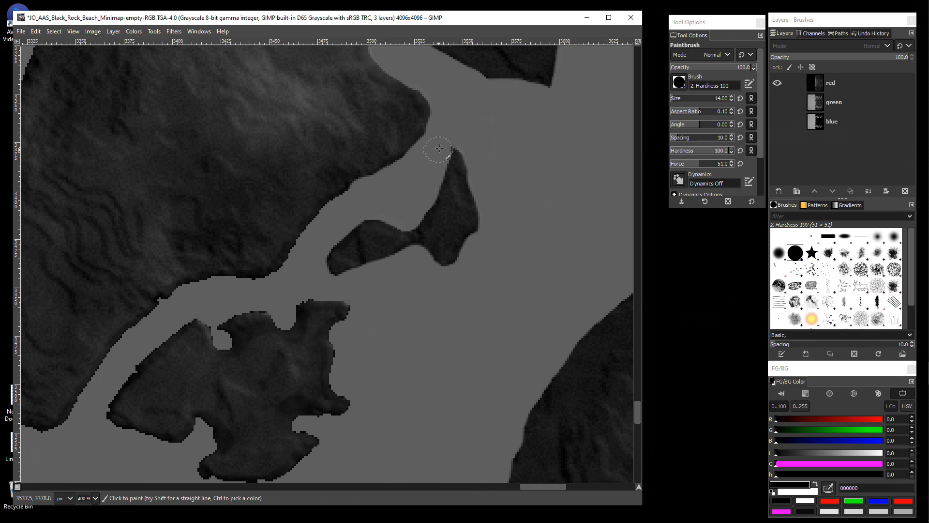
# Step: Smooth the lobed islet's outline, including its northern notch, and the neighbouring channel banks with black in the land mask
pyautogui.moveTo(385, 172)
pyautogui.mouseDown()
pyautogui.moveTo(290, 264)
pyautogui.moveTo(254, 281)
pyautogui.mouseUp()
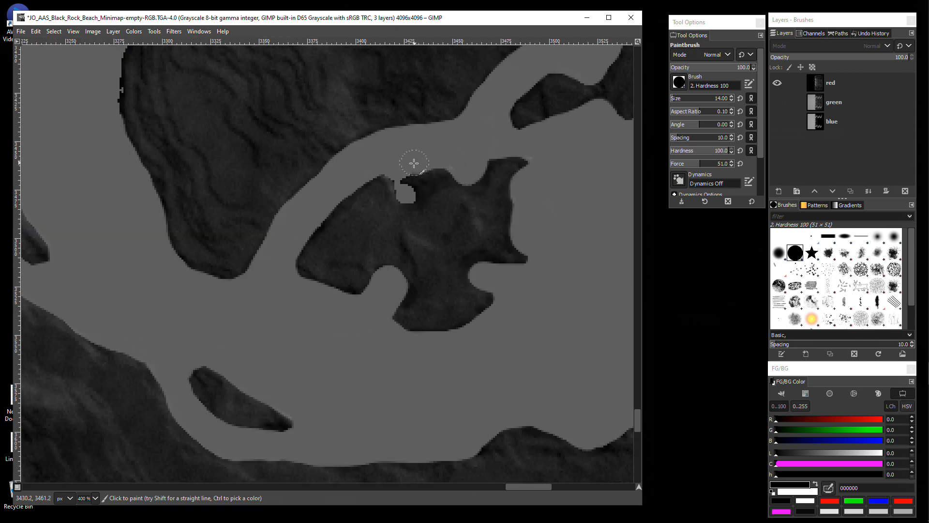
pyautogui.moveTo(413, 164); pyautogui.dragTo(406, 195)
pyautogui.moveTo(238, 312); pyautogui.dragTo(503, 393)
pyautogui.moveTo(356, 134); pyautogui.dragTo(320, 347)
pyautogui.moveTo(344, 416)
pyautogui.mouseDown()
pyautogui.moveTo(349, 335)
pyautogui.moveTo(431, 219)
pyautogui.mouseUp()
# Step: Paint black along the jagged eastern bank of the narrow channel to smooth its edge
pyautogui.moveTo(421, 218); pyautogui.dragTo(323, 416)
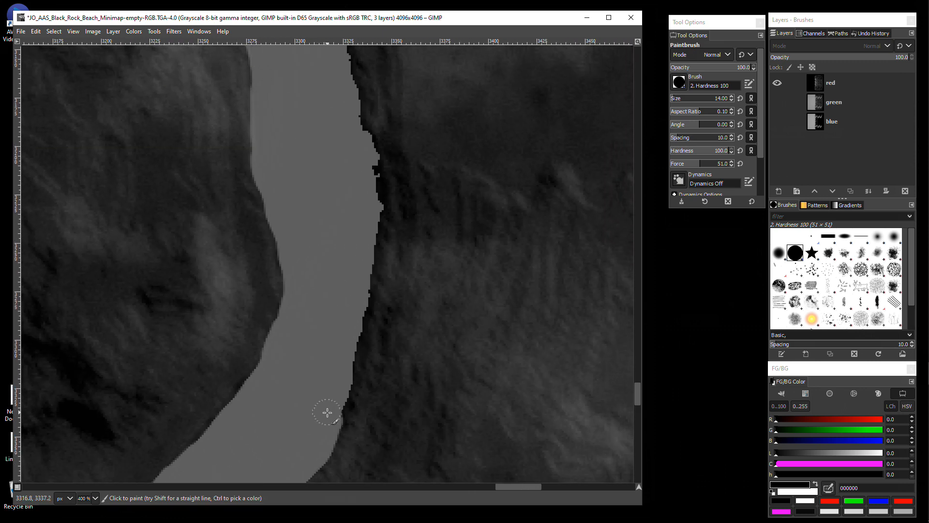
pyautogui.moveTo(341, 376); pyautogui.dragTo(348, 334)
pyautogui.moveTo(358, 298)
pyautogui.mouseDown()
pyautogui.moveTo(361, 258)
pyautogui.moveTo(347, 432)
pyautogui.mouseUp()
pyautogui.moveTo(347, 429); pyautogui.dragTo(350, 399)
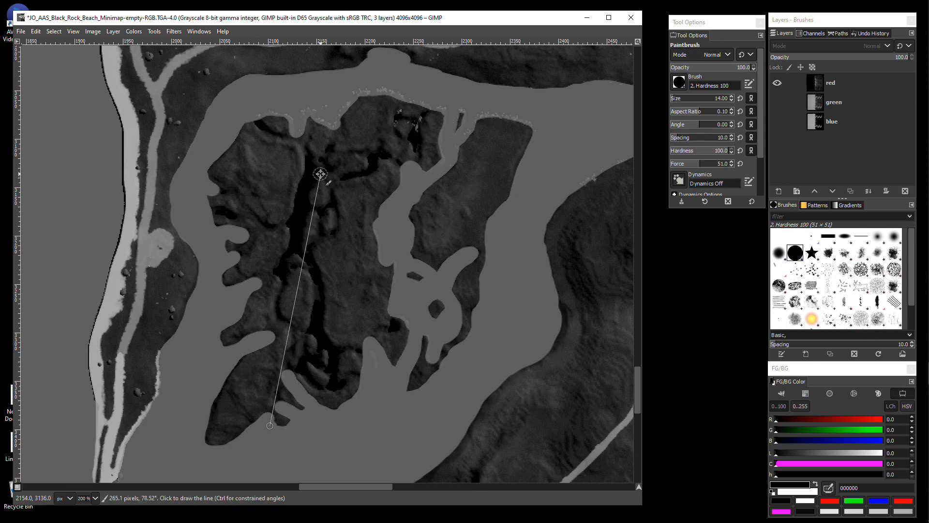
# Step: Set the Paintbrush size to 8 for close-up work on the large rocky island
pyautogui.press('+')
pyautogui.press('+')
pyautogui.press('+')
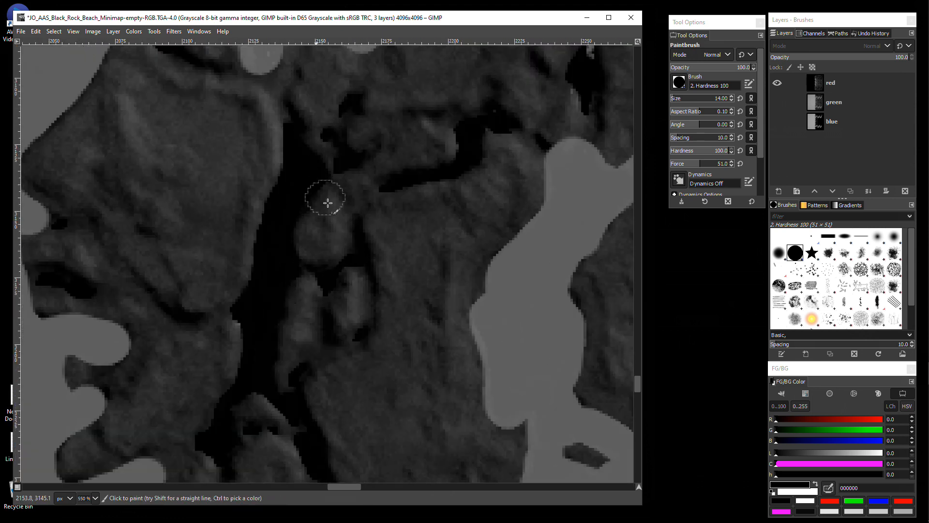
pyautogui.doubleClick(721, 98)
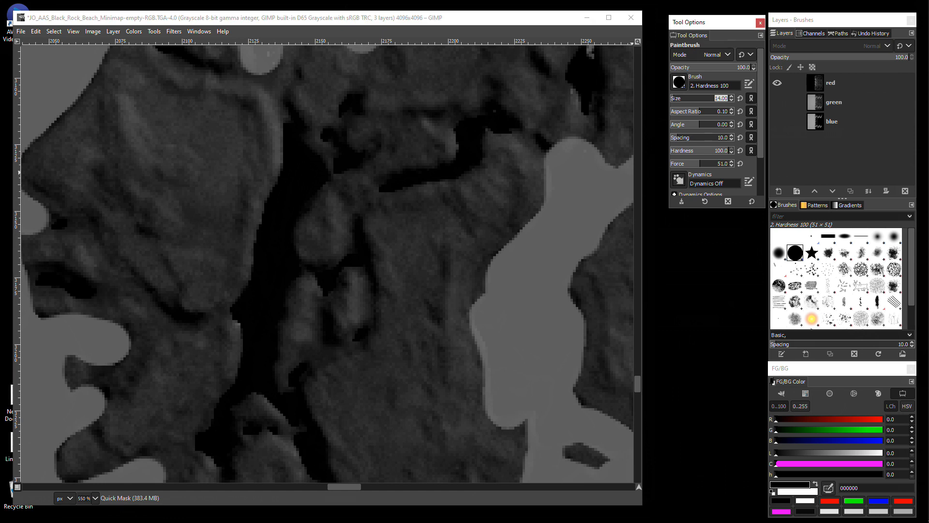
pyautogui.press('Return')
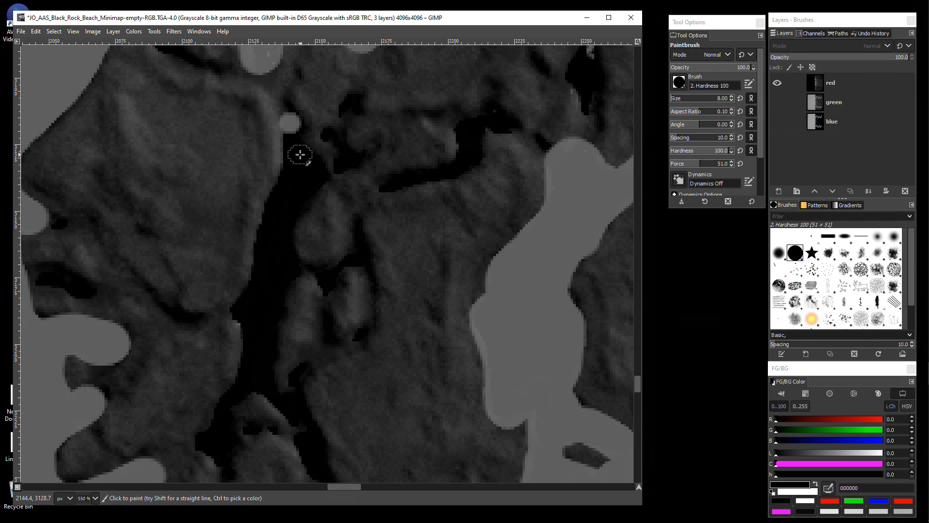
# Step: Paint black over the dark pits in the rocky island's northeastern part and retouch the nearby shoreline in the land mask
pyautogui.press('space')
pyautogui.moveTo(294, 179)
pyautogui.mouseDown()
pyautogui.moveTo(237, 247)
pyautogui.moveTo(209, 257)
pyautogui.mouseUp()
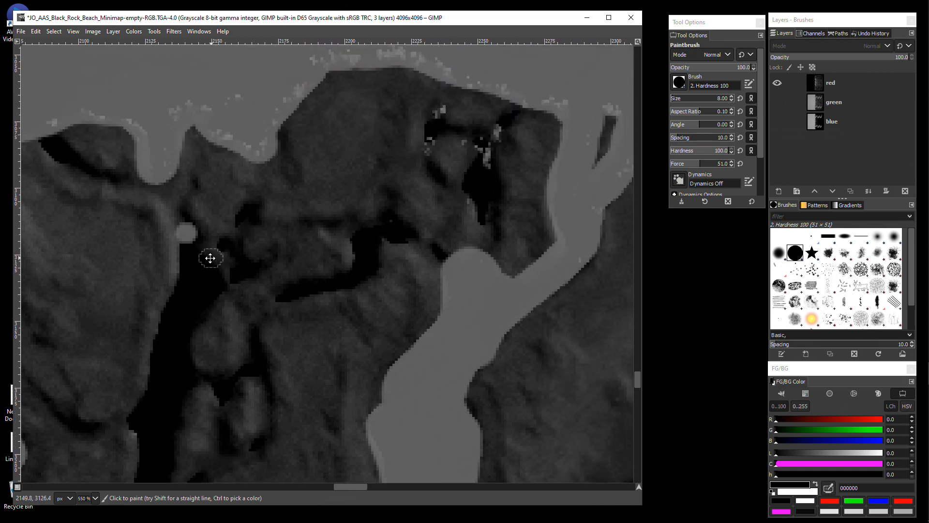
pyautogui.moveTo(510, 117)
pyautogui.mouseDown()
pyautogui.moveTo(475, 139)
pyautogui.moveTo(429, 136)
pyautogui.mouseUp()
pyautogui.moveTo(436, 187)
pyautogui.mouseDown()
pyautogui.moveTo(425, 170)
pyautogui.moveTo(442, 181)
pyautogui.moveTo(483, 150)
pyautogui.moveTo(479, 219)
pyautogui.moveTo(486, 186)
pyautogui.mouseUp()
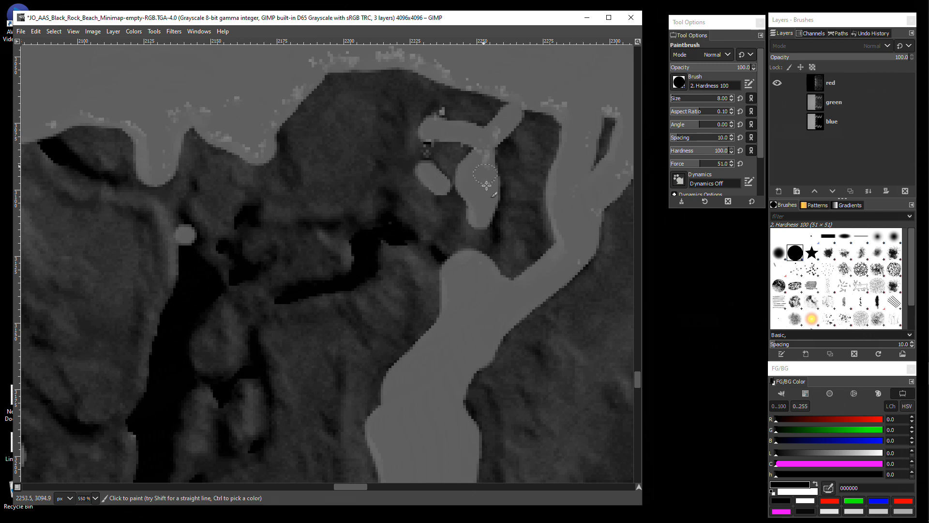
pyautogui.moveTo(442, 263)
pyautogui.mouseDown()
pyautogui.moveTo(400, 226)
pyautogui.moveTo(375, 225)
pyautogui.moveTo(361, 236)
pyautogui.moveTo(399, 233)
pyautogui.moveTo(370, 275)
pyautogui.moveTo(278, 298)
pyautogui.moveTo(360, 254)
pyautogui.mouseUp()
pyautogui.moveTo(285, 273); pyautogui.dragTo(427, 228)
pyautogui.moveTo(392, 164)
pyautogui.mouseDown()
pyautogui.moveTo(374, 176)
pyautogui.moveTo(395, 168)
pyautogui.moveTo(360, 208)
pyautogui.moveTo(381, 202)
pyautogui.moveTo(375, 235)
pyautogui.moveTo(385, 220)
pyautogui.mouseUp()
pyautogui.moveTo(338, 195)
pyautogui.mouseDown()
pyautogui.moveTo(364, 229)
pyautogui.moveTo(339, 271)
pyautogui.moveTo(348, 214)
pyautogui.moveTo(320, 270)
pyautogui.moveTo(345, 228)
pyautogui.mouseUp()
pyautogui.moveTo(325, 269)
pyautogui.mouseDown()
pyautogui.moveTo(407, 107)
pyautogui.moveTo(372, 146)
pyautogui.moveTo(345, 233)
pyautogui.moveTo(343, 248)
pyautogui.moveTo(373, 253)
pyautogui.moveTo(399, 201)
pyautogui.moveTo(394, 166)
pyautogui.moveTo(409, 138)
pyautogui.moveTo(388, 149)
pyautogui.moveTo(361, 232)
pyautogui.moveTo(386, 188)
pyautogui.moveTo(369, 245)
pyautogui.moveTo(383, 233)
pyautogui.moveTo(321, 164)
pyautogui.moveTo(354, 141)
pyautogui.moveTo(372, 161)
pyautogui.moveTo(383, 138)
pyautogui.moveTo(401, 128)
pyautogui.moveTo(402, 92)
pyautogui.moveTo(417, 155)
pyautogui.mouseUp()
pyautogui.moveTo(409, 200)
pyautogui.mouseDown()
pyautogui.moveTo(372, 189)
pyautogui.moveTo(386, 213)
pyautogui.mouseUp()
pyautogui.moveTo(307, 238)
pyautogui.mouseDown()
pyautogui.moveTo(359, 155)
pyautogui.moveTo(393, 184)
pyautogui.moveTo(388, 193)
pyautogui.moveTo(371, 175)
pyautogui.moveTo(372, 133)
pyautogui.moveTo(351, 127)
pyautogui.moveTo(344, 180)
pyautogui.moveTo(301, 238)
pyautogui.moveTo(325, 272)
pyautogui.moveTo(333, 235)
pyautogui.moveTo(324, 210)
pyautogui.moveTo(309, 251)
pyautogui.moveTo(387, 225)
pyautogui.moveTo(362, 184)
pyautogui.mouseUp()
pyautogui.moveTo(385, 213)
pyautogui.mouseDown()
pyautogui.moveTo(395, 208)
pyautogui.moveTo(419, 263)
pyautogui.moveTo(395, 240)
pyautogui.moveTo(421, 288)
pyautogui.mouseUp()
# Step: Smooth the rocky western headland above the light beach with a size 28 black brush in the land mask
pyautogui.scroll(-5, 387, 288)
pyautogui.hscroll(2, 368, 203)
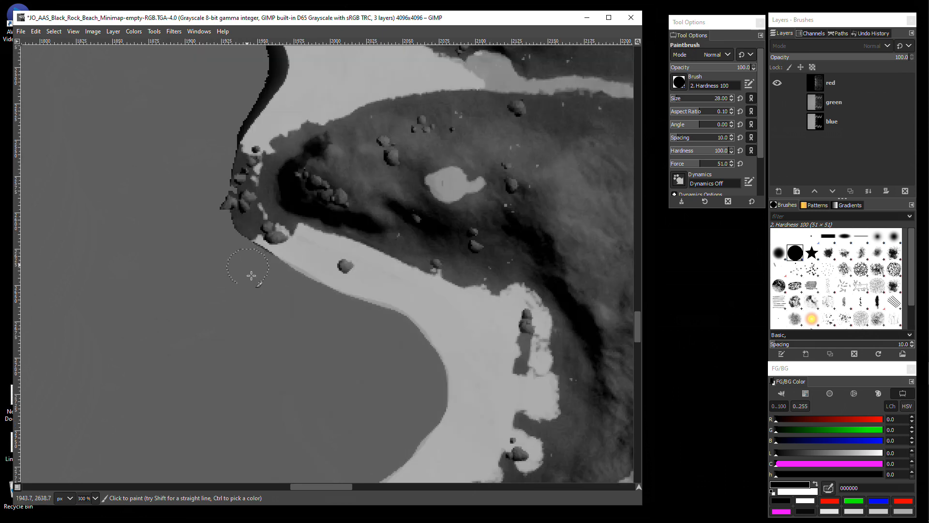
pyautogui.moveTo(255, 279); pyautogui.dragTo(412, 415)
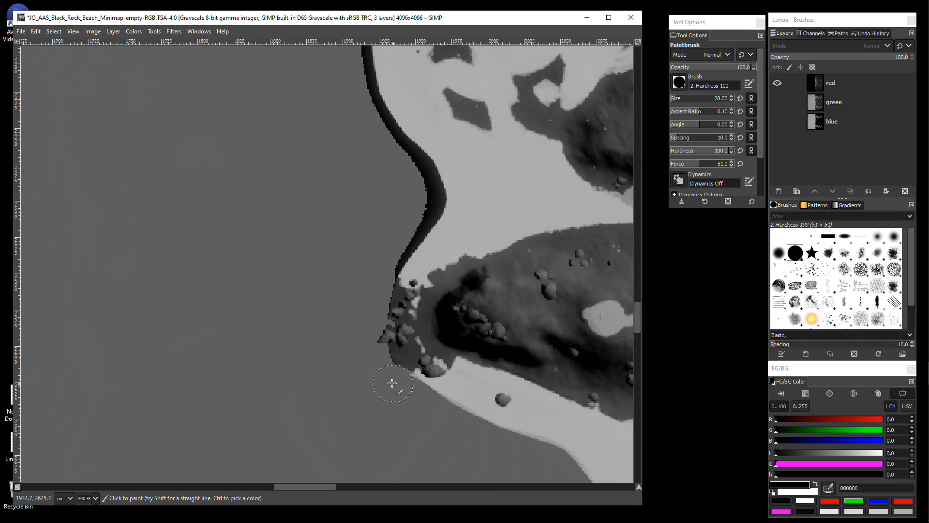
pyautogui.moveTo(377, 370)
pyautogui.mouseDown()
pyautogui.moveTo(370, 335)
pyautogui.moveTo(378, 280)
pyautogui.mouseUp()
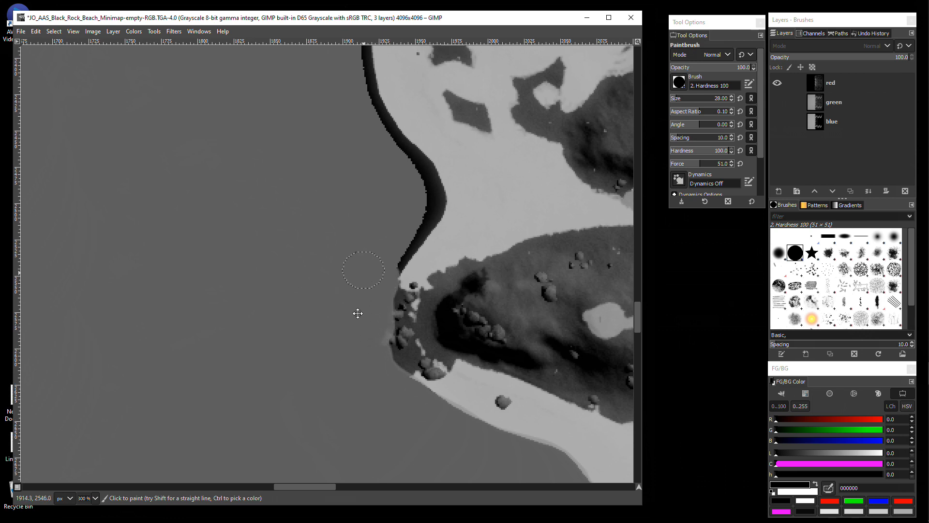
pyautogui.scroll(5, 357, 313)
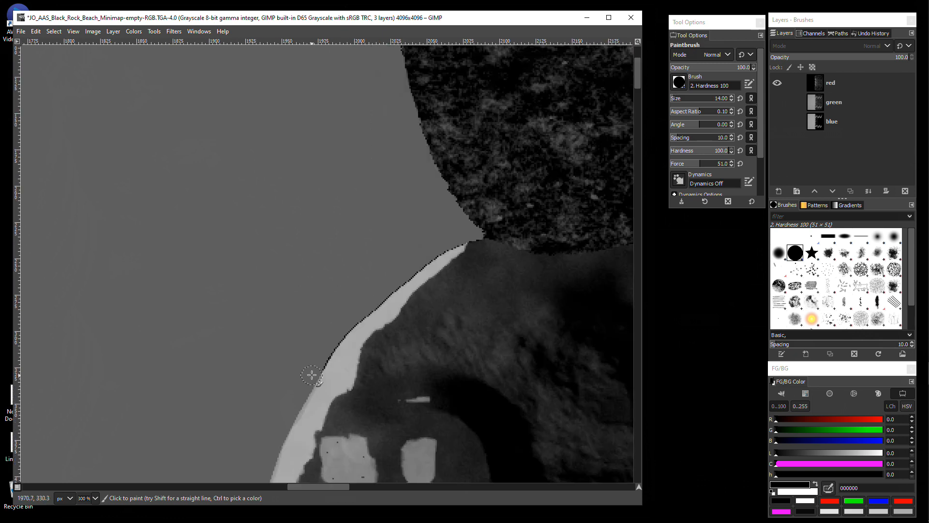
# Step: Smooth the shoreline from the northern beach to the map's upper edge with a size 14 black brush, then turn off Quick Mask
pyautogui.moveTo(311, 373); pyautogui.dragTo(371, 304)
pyautogui.moveTo(409, 270); pyautogui.dragTo(475, 233)
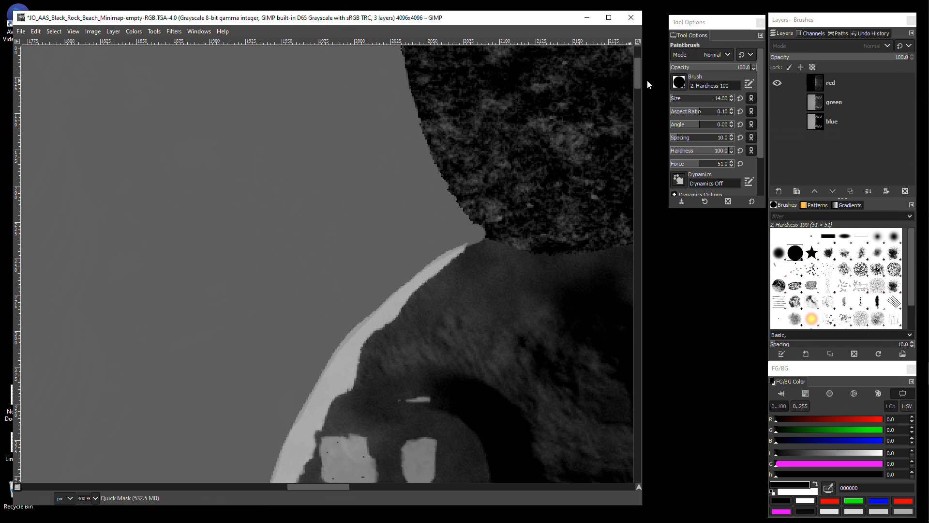
pyautogui.scroll(5, 638, 73)
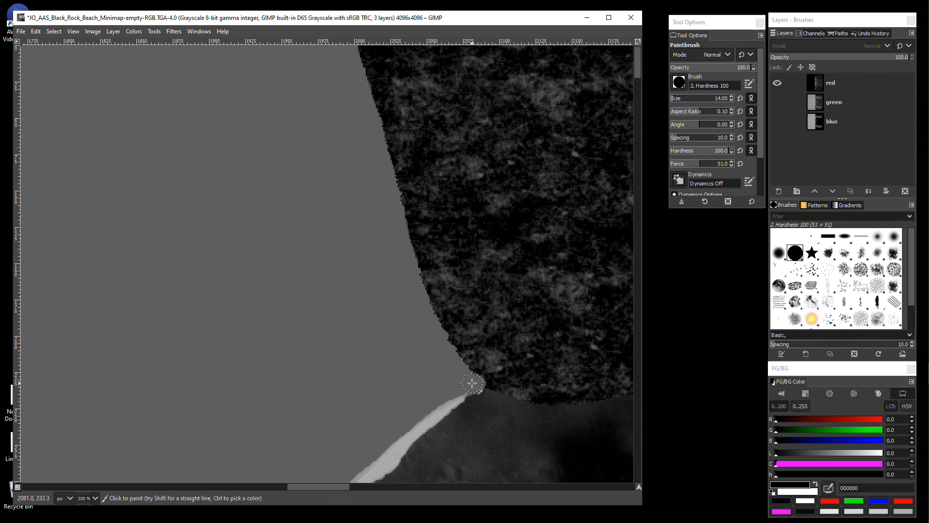
pyautogui.moveTo(474, 380); pyautogui.dragTo(452, 360)
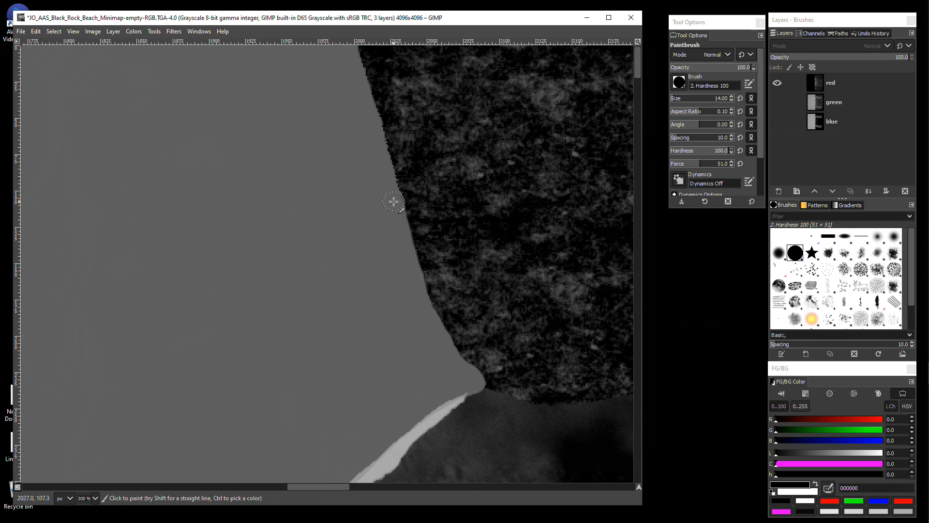
pyautogui.moveTo(384, 168); pyautogui.dragTo(376, 125)
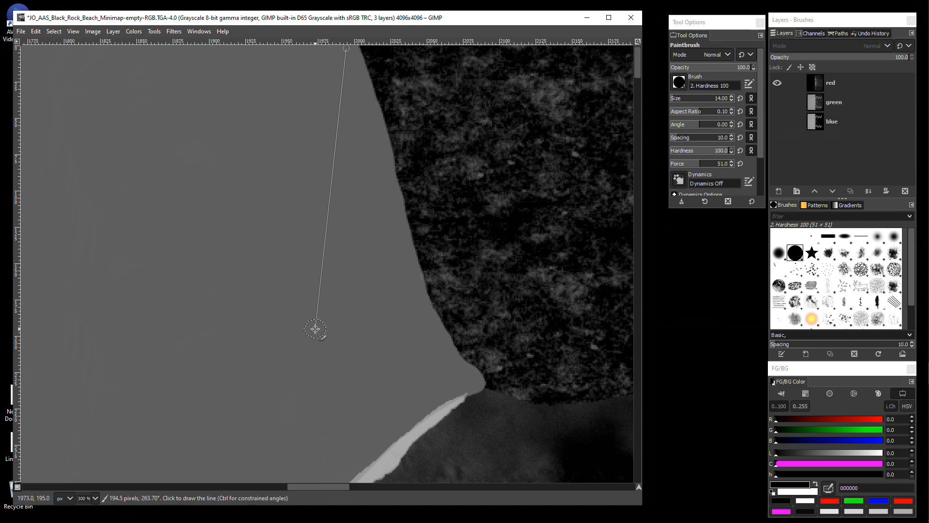
pyautogui.hotkey('shift', 'q')
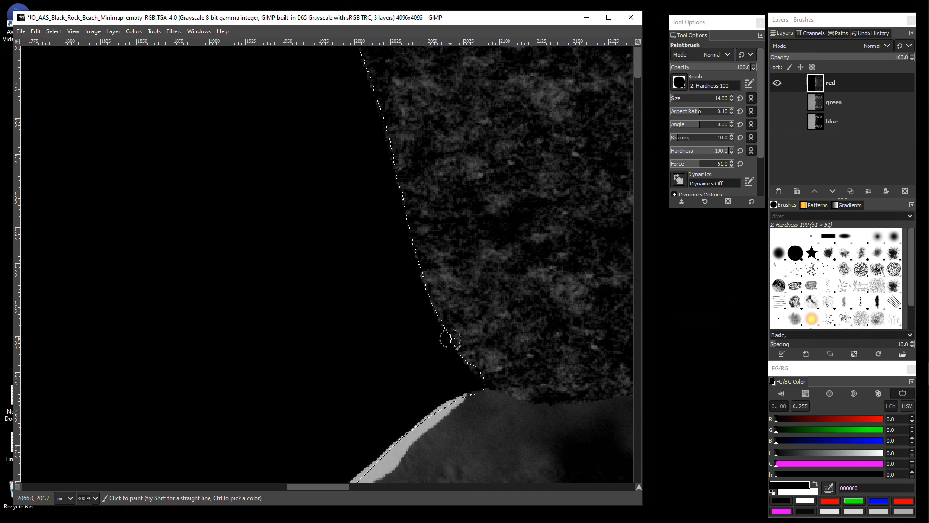
# Step: Examine the cleaned selection outline along the northern coast, the river channels and the islands
pyautogui.scroll(-5, 448, 333)
pyautogui.scroll(-5, 419, 364)
pyautogui.scroll(5, 419, 365)
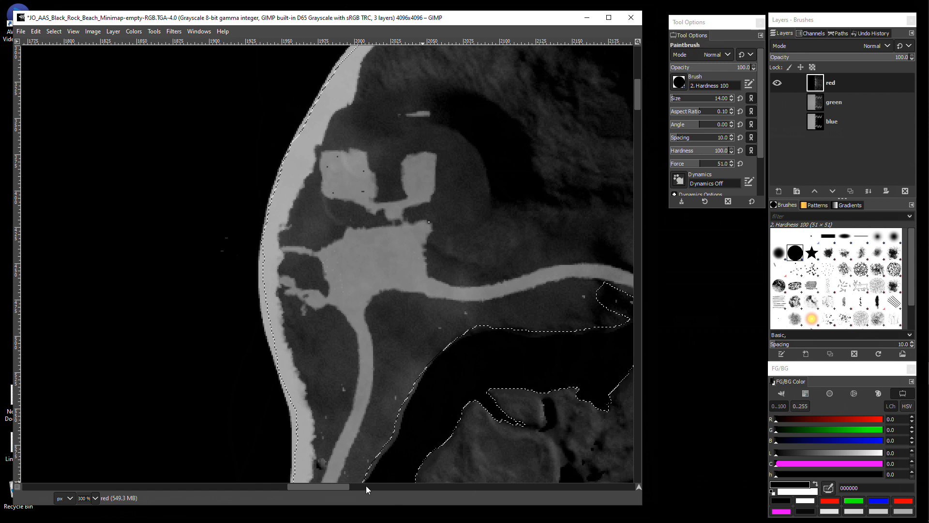
pyautogui.moveTo(336, 487); pyautogui.dragTo(426, 488)
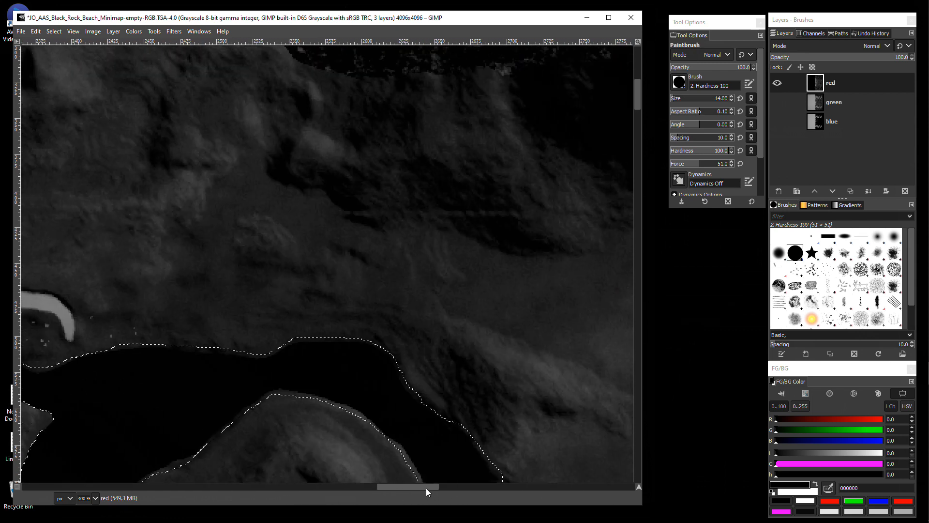
pyautogui.press('-')
pyautogui.press('-')
pyautogui.press('-')
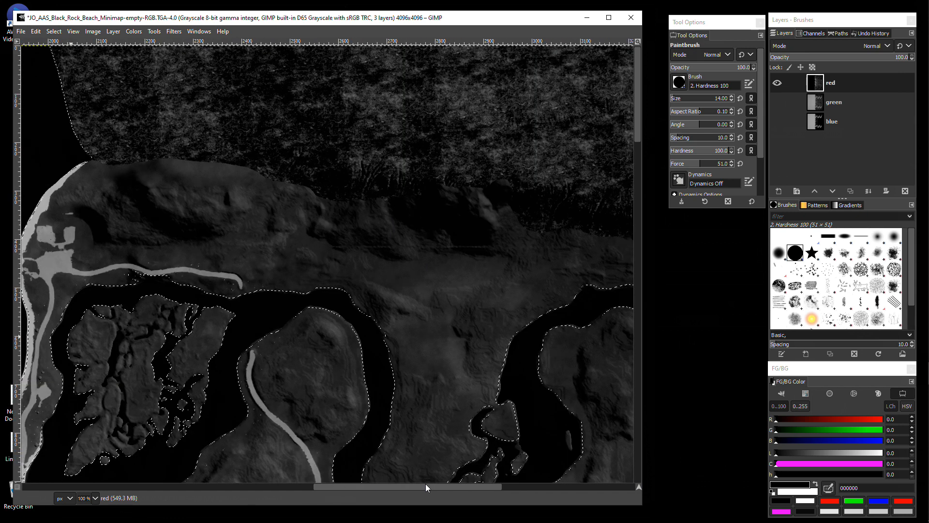
# Step: Examine the selection outline along the northern river out to the map's eastern side and around the rocky lagoon island
pyautogui.press('-')
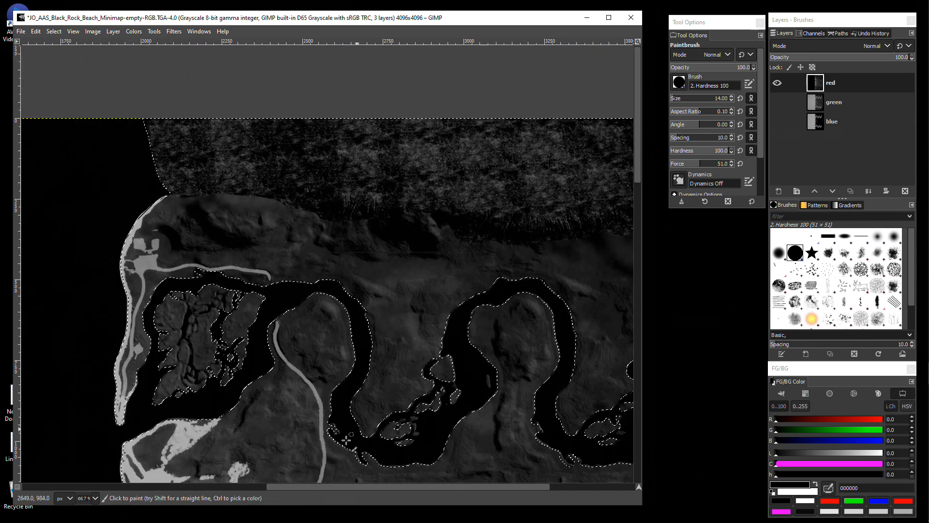
pyautogui.moveTo(638, 168); pyautogui.dragTo(636, 485)
pyautogui.moveTo(365, 487); pyautogui.dragTo(448, 487)
pyautogui.moveTo(638, 383); pyautogui.dragTo(665, 110)
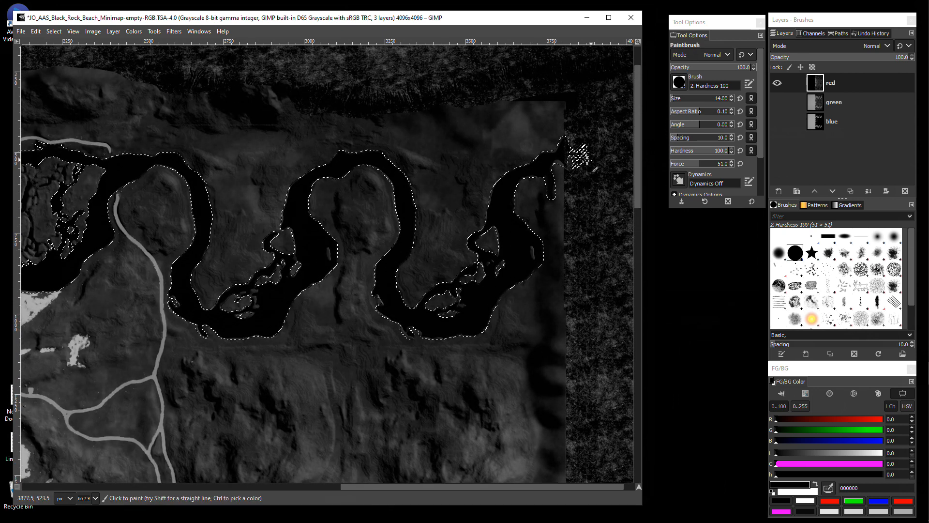
pyautogui.moveTo(396, 487); pyautogui.dragTo(257, 485)
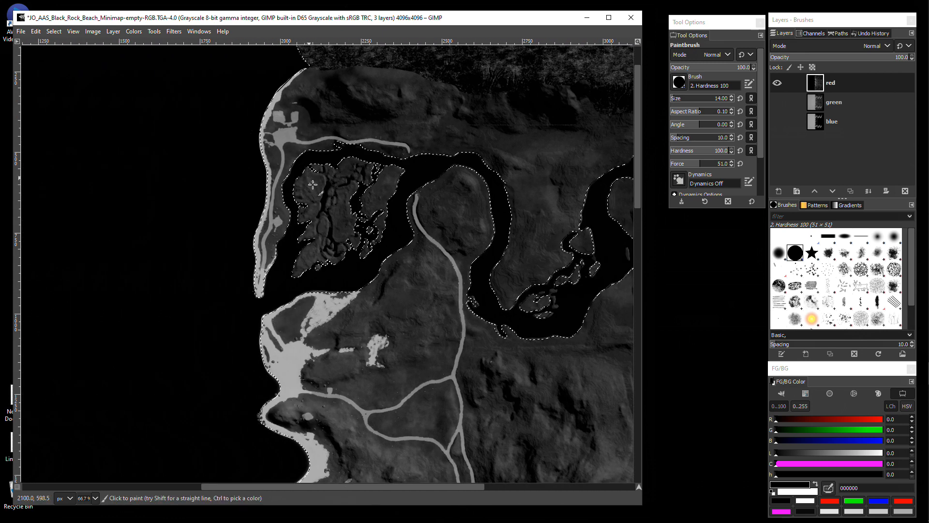
pyautogui.press('shift')
pyautogui.keyDown('ctrl'); pyautogui.scroll(3, 313, 181); pyautogui.keyUp('ctrl')
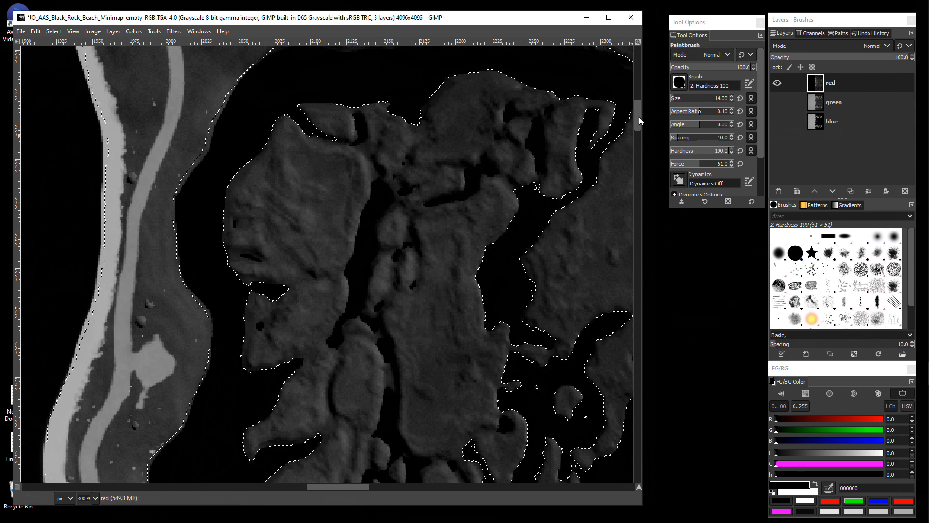
pyautogui.moveTo(409, 173); pyautogui.dragTo(300, 248)
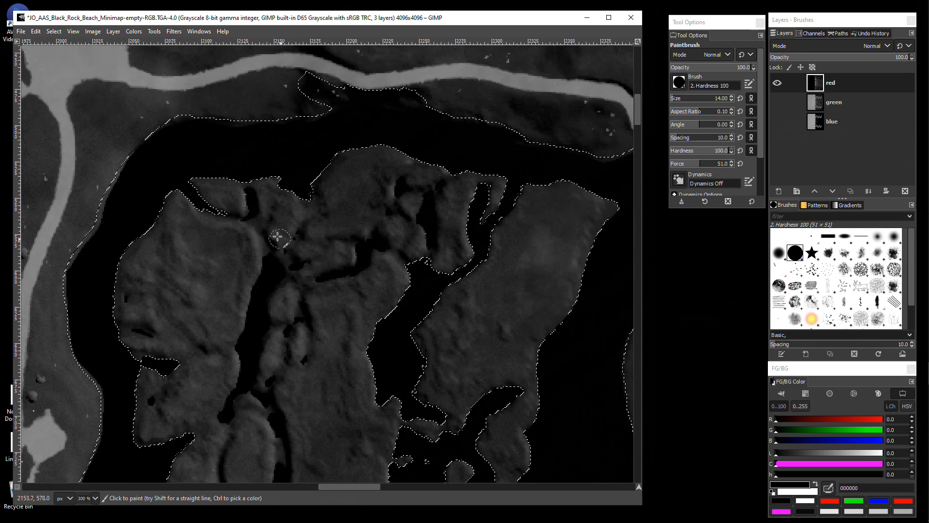
# Step: Turn on Quick Mask and paint the two narrow gaps in the island's northwestern rocks black with a size 10 brush
pyautogui.click(731, 100)
pyautogui.click(732, 100)
pyautogui.click(731, 100)
pyautogui.click(731, 100)
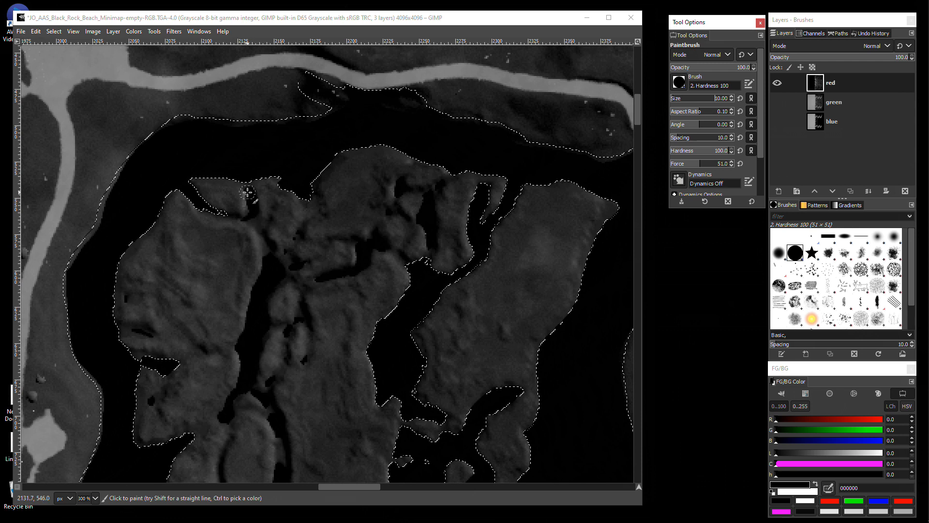
pyautogui.moveTo(248, 190); pyautogui.dragTo(252, 222)
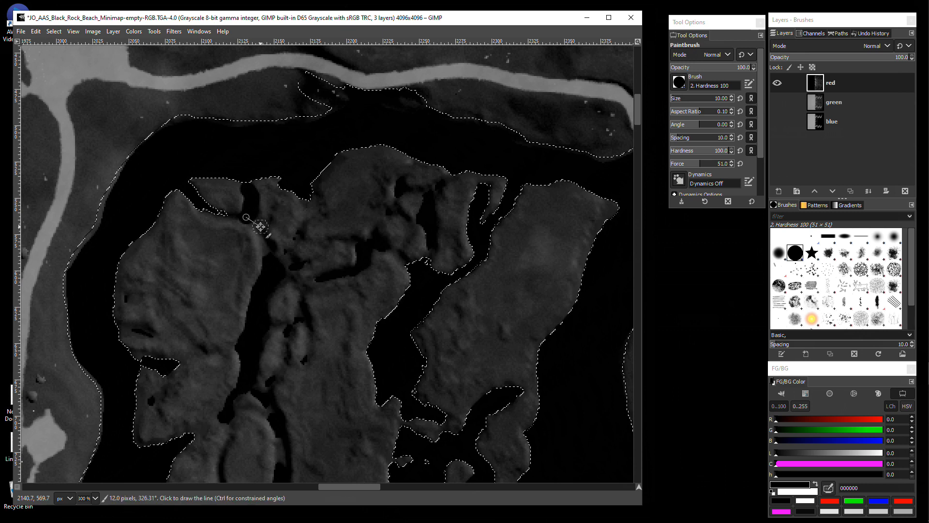
pyautogui.hotkey('shift', 'q')
pyautogui.moveTo(245, 183)
pyautogui.mouseDown()
pyautogui.moveTo(247, 223)
pyautogui.moveTo(249, 213)
pyautogui.mouseUp()
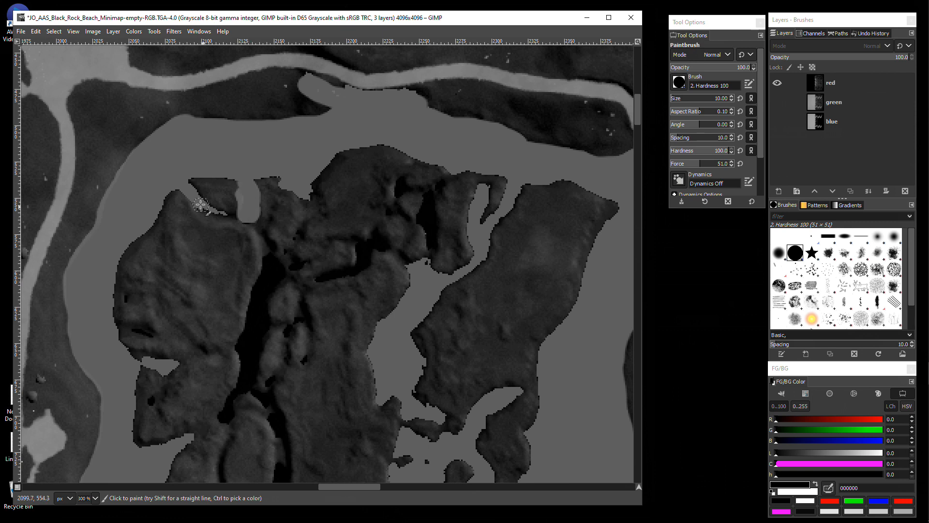
pyautogui.moveTo(184, 183); pyautogui.dragTo(219, 214)
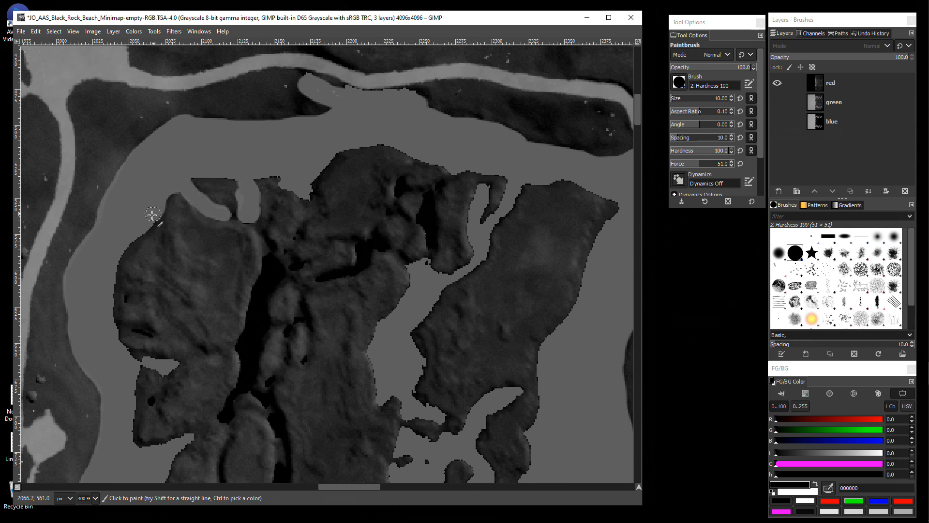
pyautogui.moveTo(115, 252); pyautogui.dragTo(262, 119)
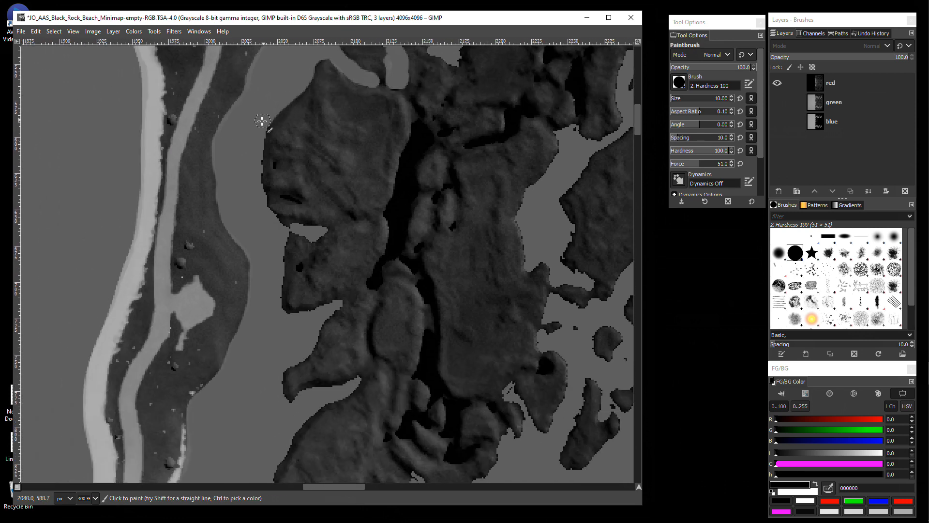
# Step: Smooth the rocky island's western inlets, southern shore and eastern channel edges with black in the land mask
pyautogui.scroll(-5, 271, 203)
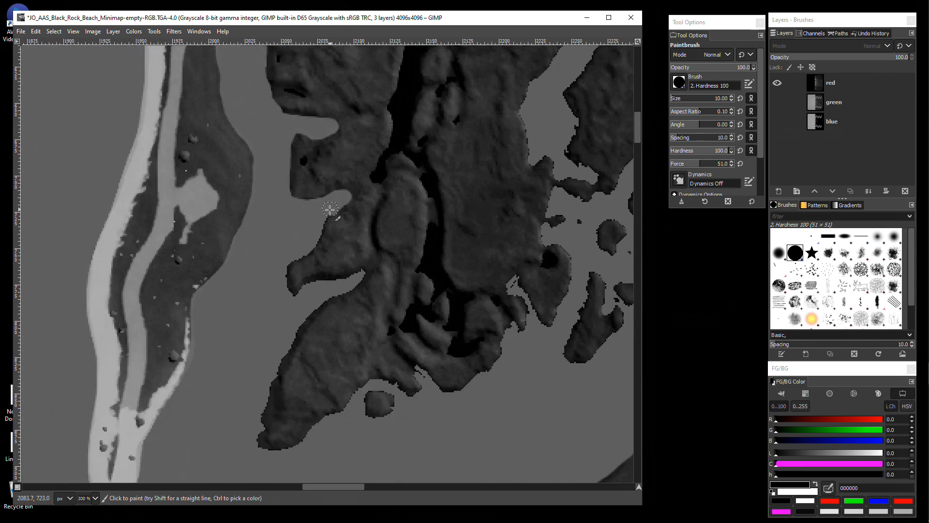
pyautogui.hscroll(4, 380, 226)
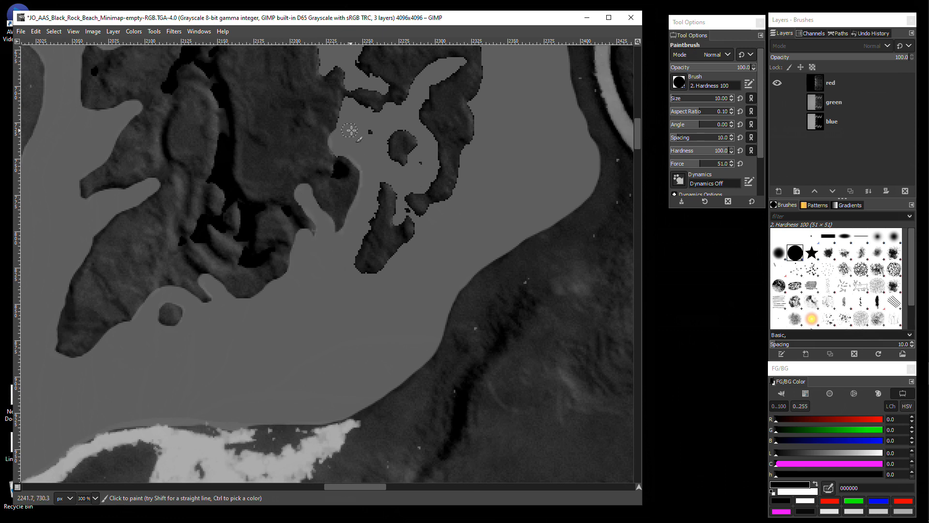
pyautogui.scroll(5, 349, 163)
pyautogui.moveTo(413, 152); pyautogui.dragTo(310, 262)
pyautogui.moveTo(310, 262)
pyautogui.mouseDown()
pyautogui.moveTo(309, 168)
pyautogui.moveTo(133, 194)
pyautogui.mouseUp()
pyautogui.moveTo(133, 194); pyautogui.dragTo(365, 244)
pyautogui.moveTo(588, 238); pyautogui.dragTo(312, 128)
pyautogui.moveTo(312, 128)
pyautogui.mouseDown()
pyautogui.moveTo(384, 199)
pyautogui.moveTo(333, 334)
pyautogui.mouseUp()
pyautogui.moveTo(332, 334); pyautogui.dragTo(403, 154)
pyautogui.moveTo(384, 247)
pyautogui.mouseDown()
pyautogui.moveTo(374, 150)
pyautogui.moveTo(274, 95)
pyautogui.mouseUp()
pyautogui.scroll(4, 353, 218)
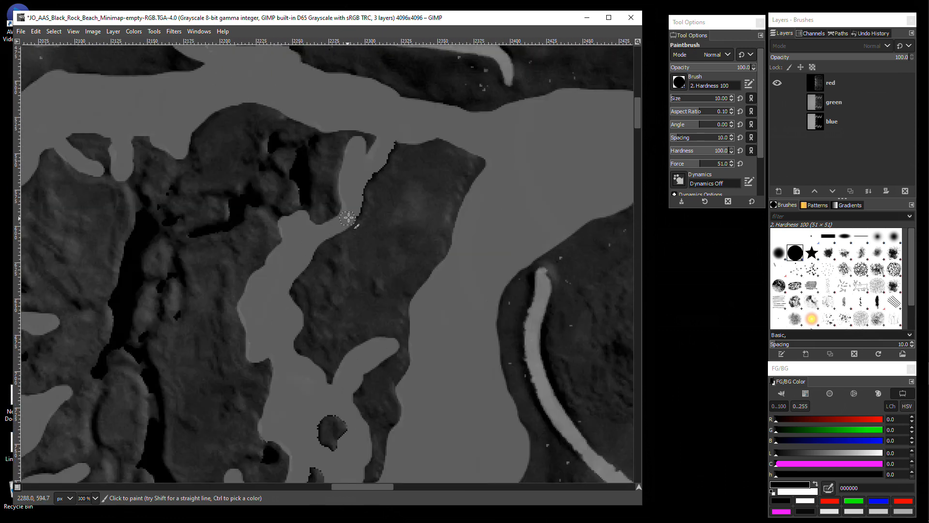
# Step: Paint black over the island's central crevices and the small dark pits in its western rocks in the land mask
pyautogui.scroll(-4, 382, 292)
pyautogui.moveTo(346, 220); pyautogui.dragTo(375, 201)
pyautogui.moveTo(349, 252); pyautogui.dragTo(340, 240)
pyautogui.moveTo(179, 292)
pyautogui.mouseDown()
pyautogui.moveTo(311, 349)
pyautogui.moveTo(297, 167)
pyautogui.mouseUp()
pyautogui.moveTo(296, 167)
pyautogui.mouseDown()
pyautogui.moveTo(369, 320)
pyautogui.moveTo(364, 413)
pyautogui.mouseUp()
pyautogui.moveTo(361, 284); pyautogui.dragTo(335, 412)
pyautogui.moveTo(381, 393)
pyautogui.mouseDown()
pyautogui.moveTo(399, 354)
pyautogui.moveTo(399, 398)
pyautogui.mouseUp()
pyautogui.moveTo(381, 292); pyautogui.dragTo(464, 268)
pyautogui.moveTo(523, 228); pyautogui.dragTo(396, 295)
pyautogui.moveTo(372, 315)
pyautogui.mouseDown()
pyautogui.moveTo(415, 292)
pyautogui.moveTo(402, 350)
pyautogui.mouseUp()
pyautogui.moveTo(355, 438); pyautogui.dragTo(411, 75)
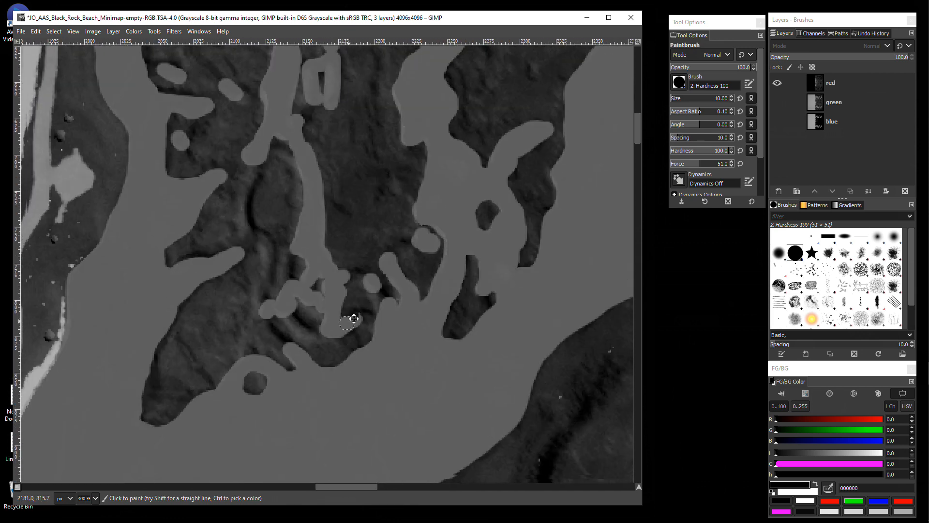
# Step: Paint black over the remaining dark hollow at the island's southern end, then turn off Quick Mask
pyautogui.moveTo(355, 319); pyautogui.dragTo(344, 325)
pyautogui.moveTo(345, 324); pyautogui.dragTo(451, 280)
pyautogui.scroll(-5, 452, 280)
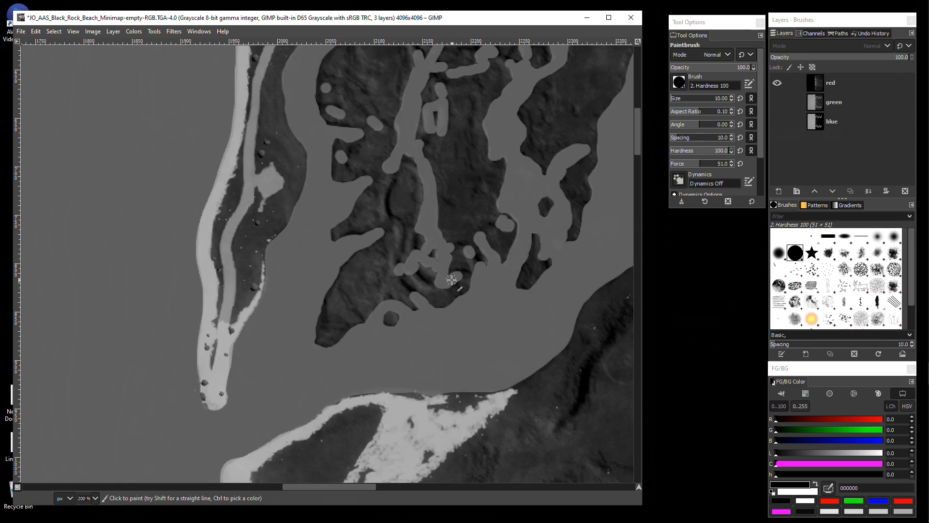
pyautogui.scroll(-1, 452, 279)
pyautogui.press('shift')
pyautogui.hotkey('shift', 'q')
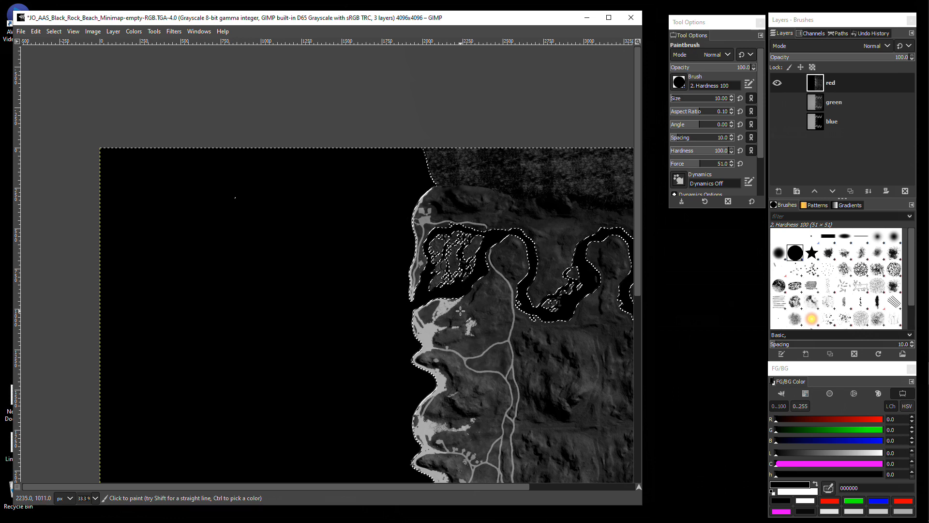
# Step: Examine the reworked selection outline around the rocky island and the nearby coast, then across the whole map
pyautogui.press('+')
pyautogui.press('+')
pyautogui.press('+')
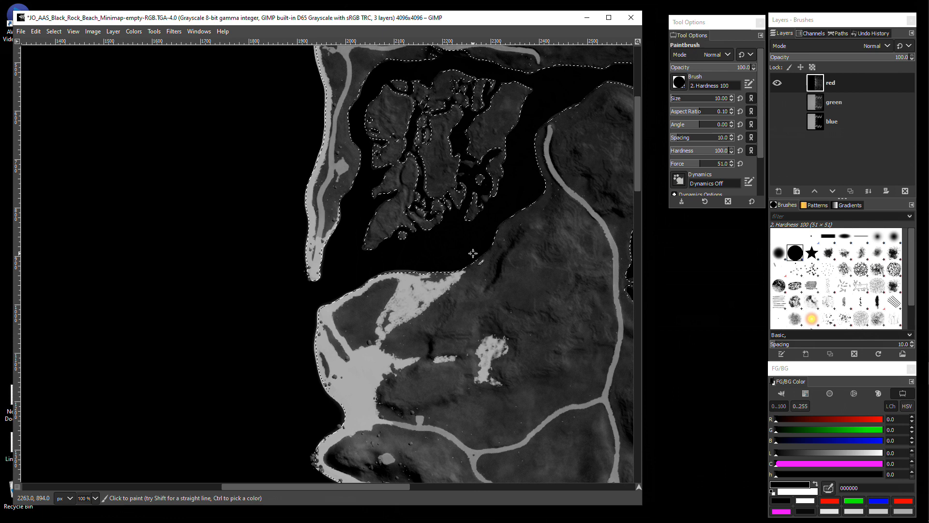
pyautogui.press('+')
pyautogui.press('+')
pyautogui.press('+')
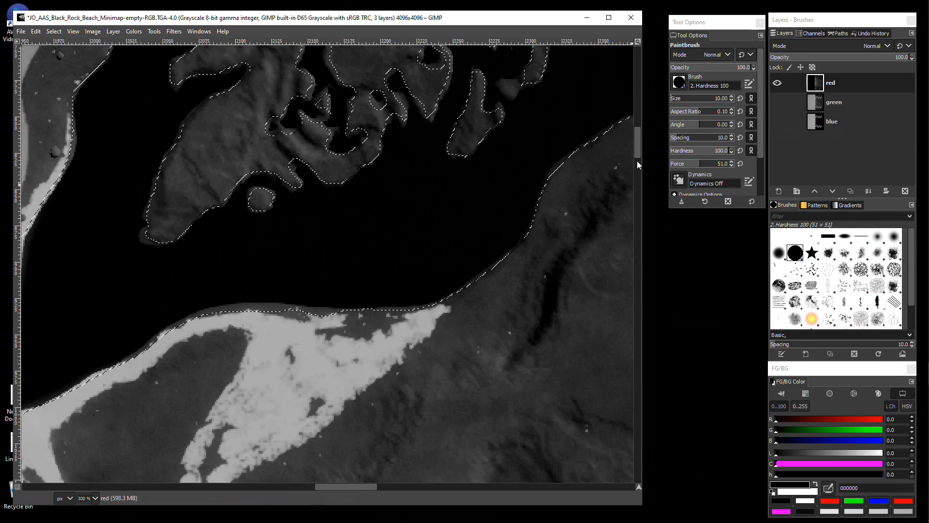
pyautogui.moveTo(640, 142); pyautogui.dragTo(635, 109)
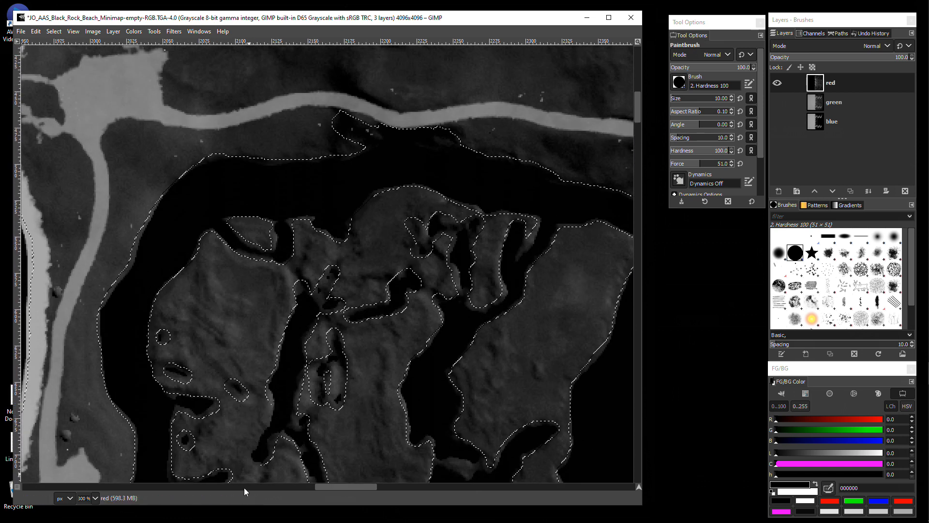
pyautogui.moveTo(332, 487); pyautogui.dragTo(318, 487)
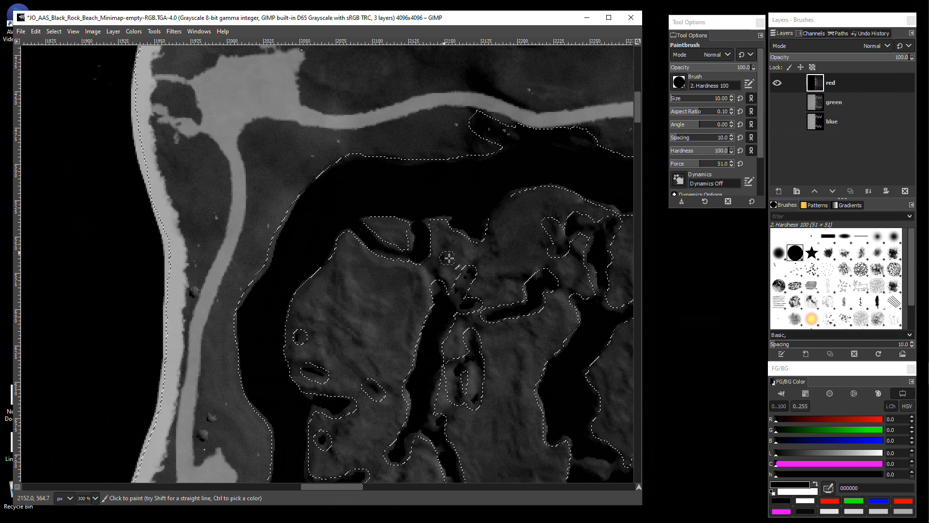
pyautogui.scroll(-6, 450, 258)
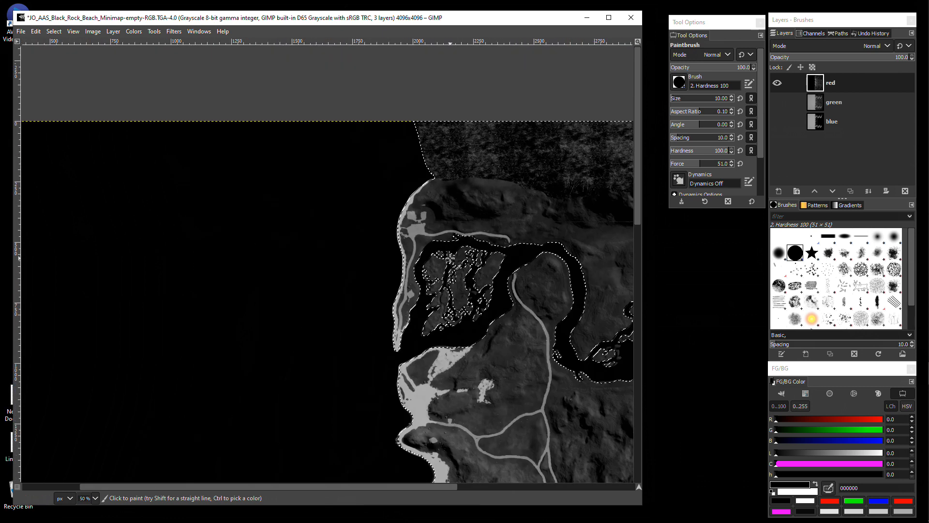
pyautogui.scroll(-2, 450, 258)
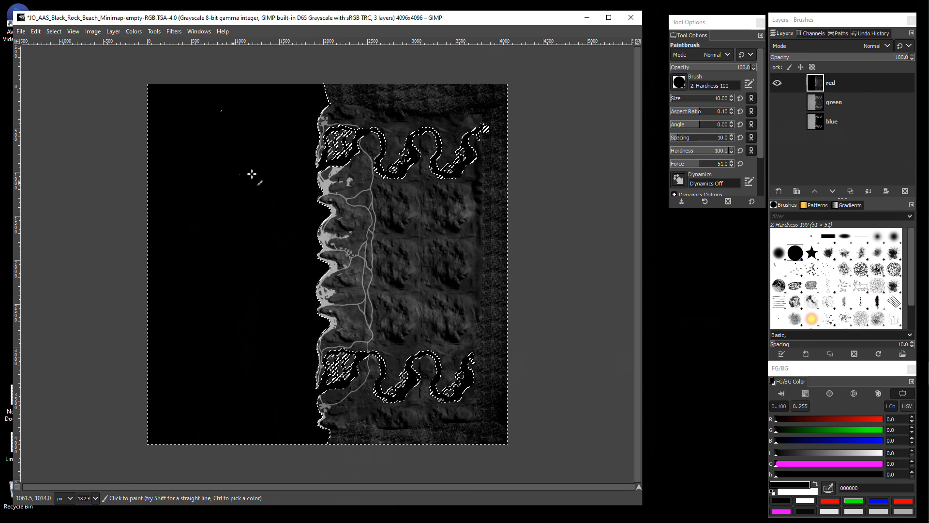
# Step: Fill the whole land selection on the red layer with white (ffffff) using Bucket Fill
pyautogui.click(156, 32)
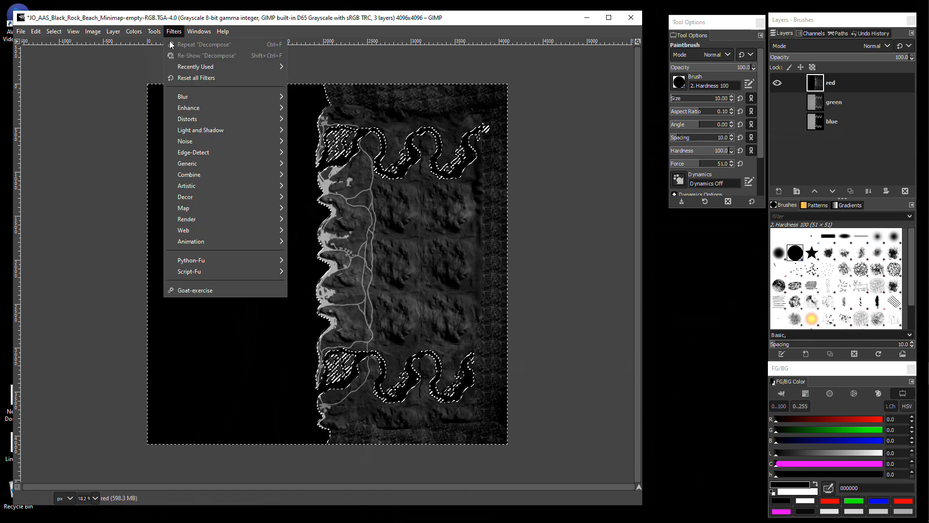
pyautogui.moveTo(167, 56)
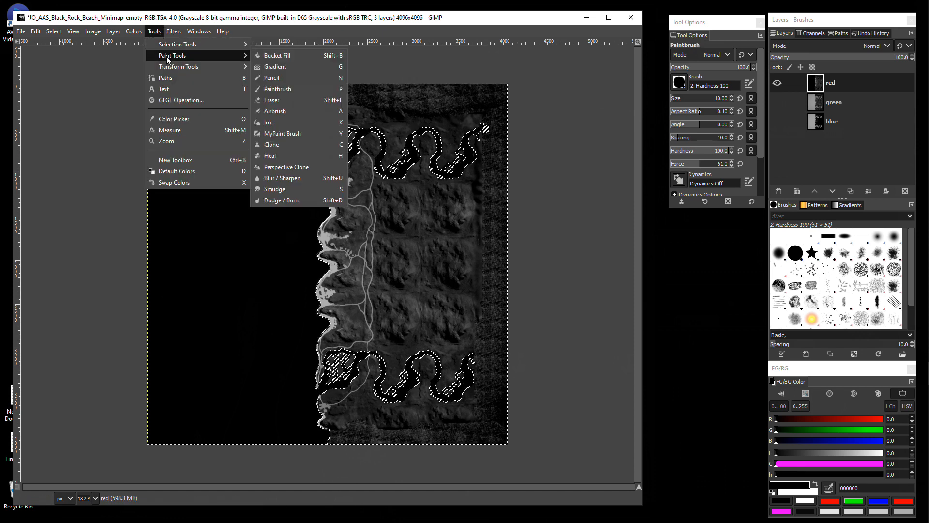
pyautogui.click(274, 56)
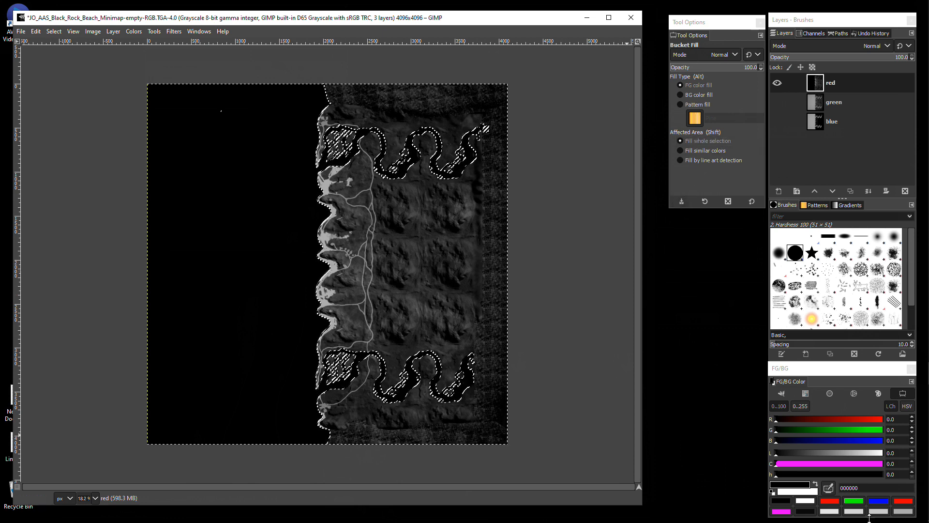
pyautogui.click(830, 512)
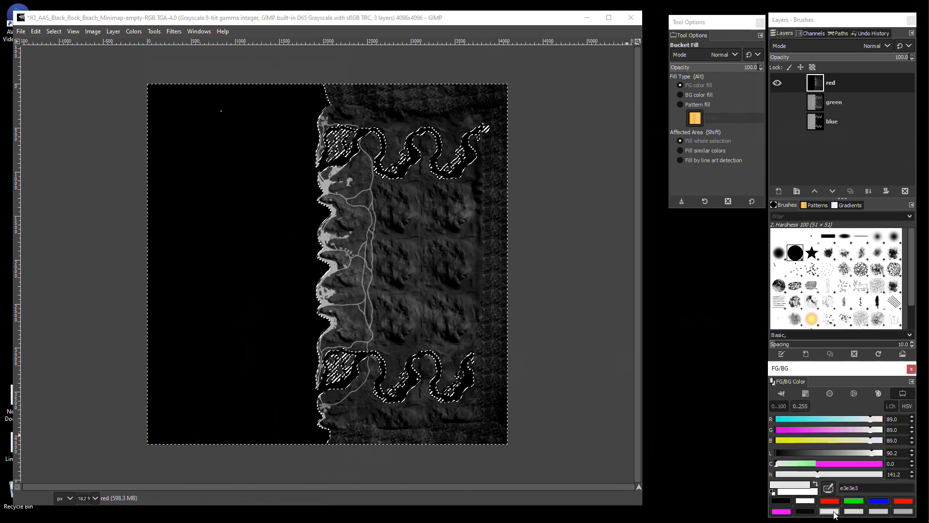
pyautogui.click(806, 501)
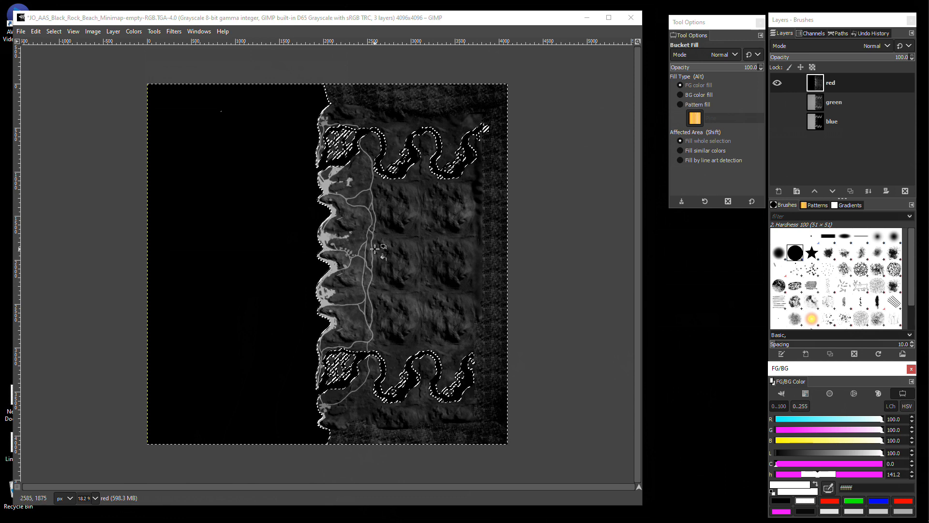
pyautogui.click(376, 249)
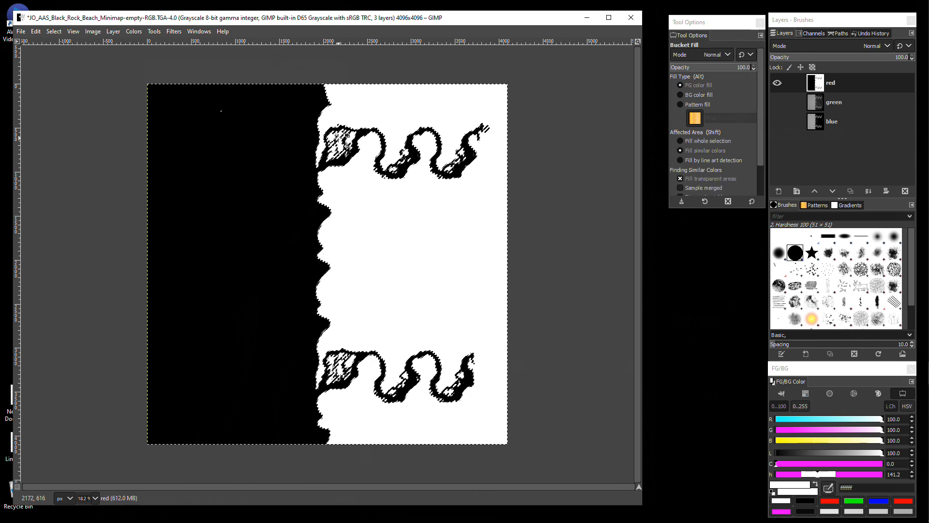
# Step: Examine the edges of the white land fill around the rocky island, river channels and western coast
pyautogui.press('+')
pyautogui.press('+')
pyautogui.press('+')
pyautogui.press('+')
pyautogui.press('+')
pyautogui.press('+')
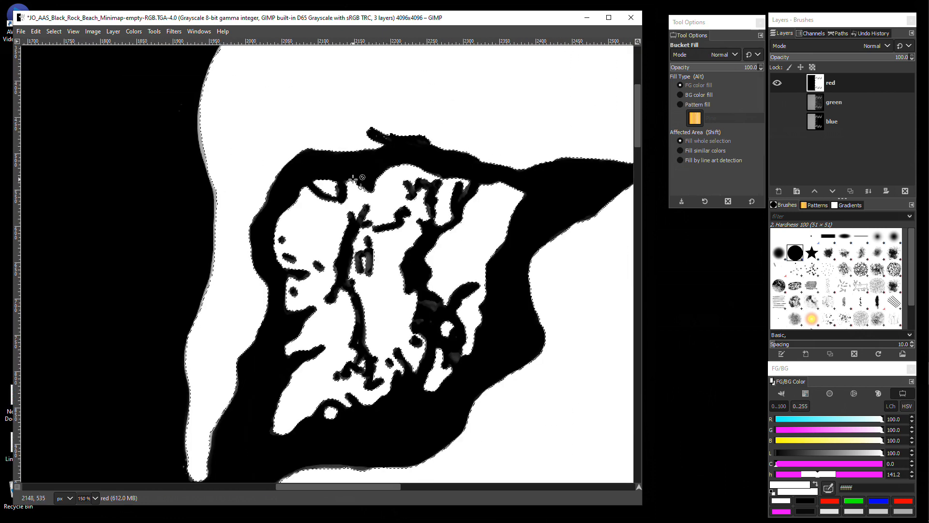
pyautogui.press('+')
pyautogui.press('+')
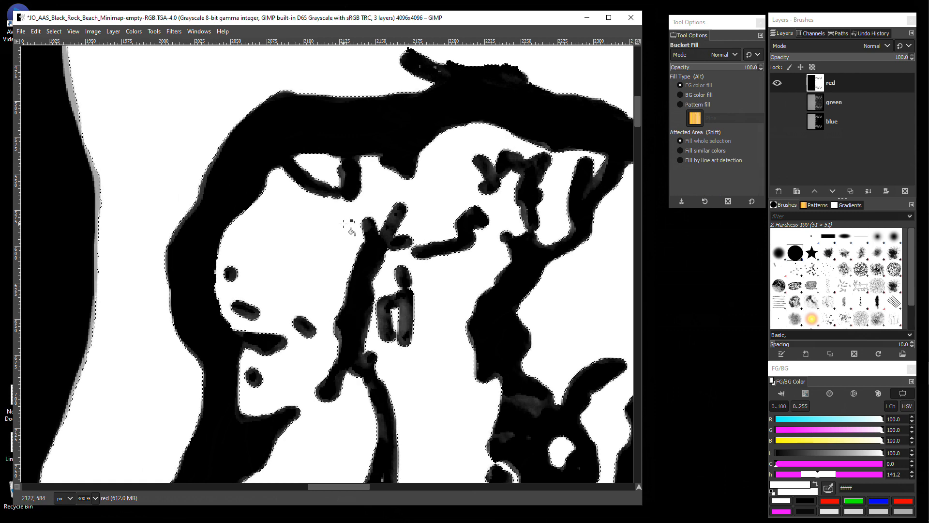
pyautogui.press('-')
pyautogui.press('-')
pyautogui.press('-')
pyautogui.press('-')
pyautogui.press('-')
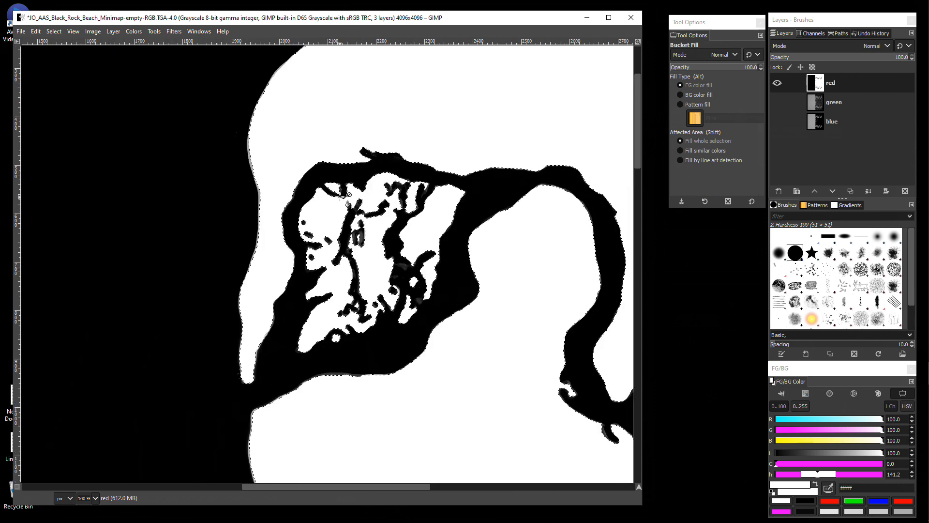
pyautogui.press('-')
pyautogui.press('-')
pyautogui.press('-')
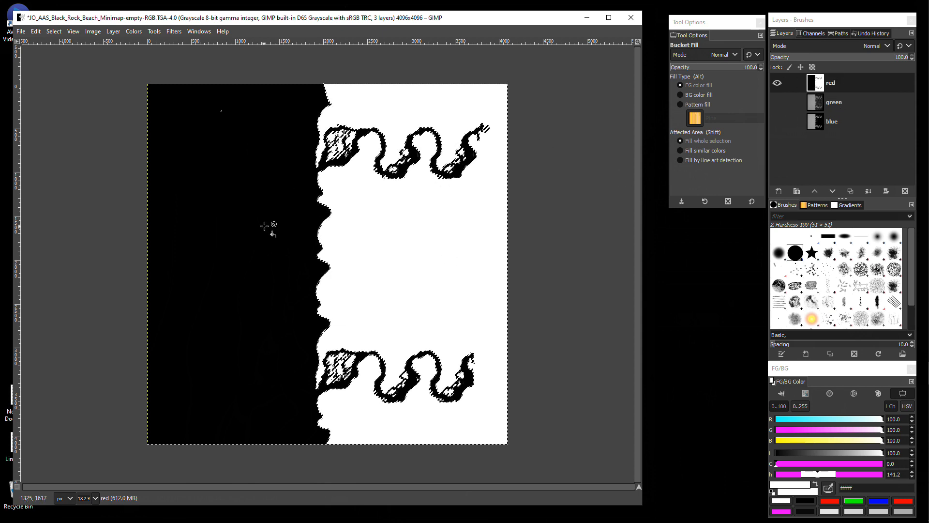
# Step: Invert the selection to the water area and fill it with black (000000) on the red layer
pyautogui.click(54, 34)
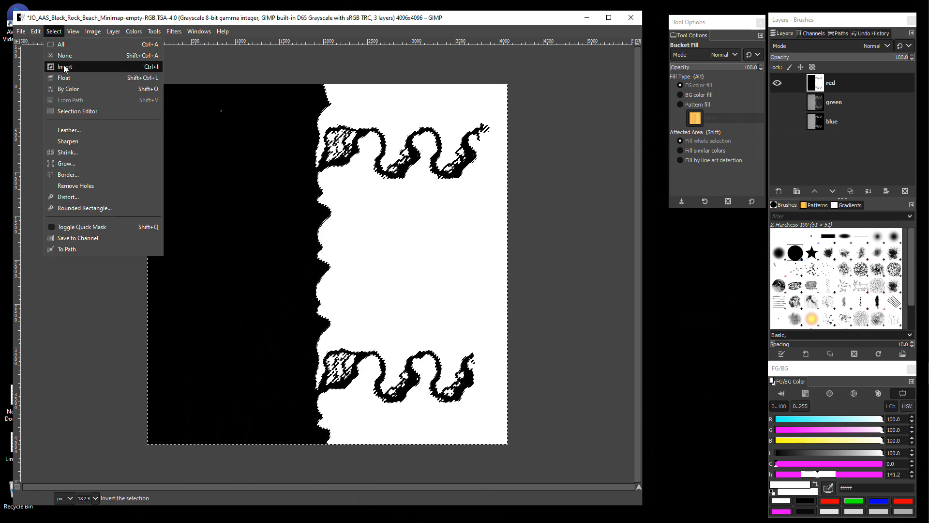
pyautogui.click(54, 65)
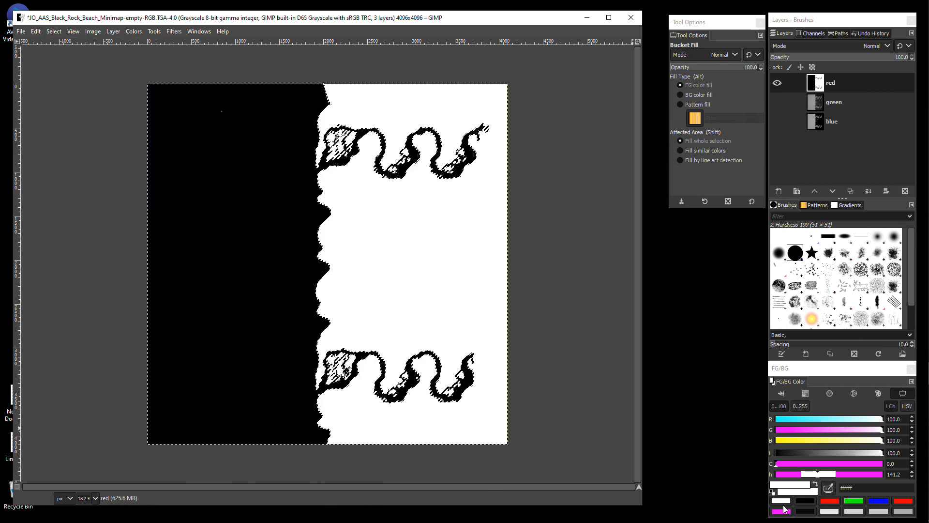
pyautogui.click(805, 502)
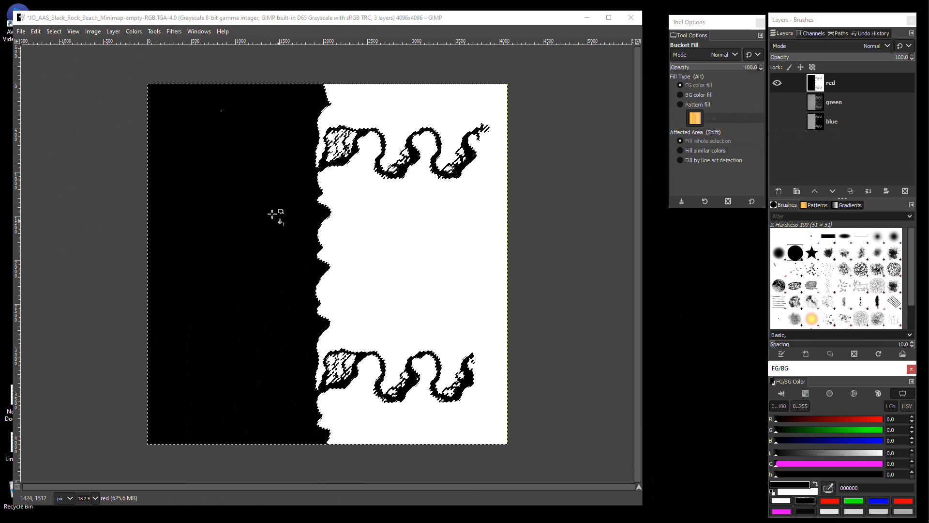
pyautogui.click(258, 202)
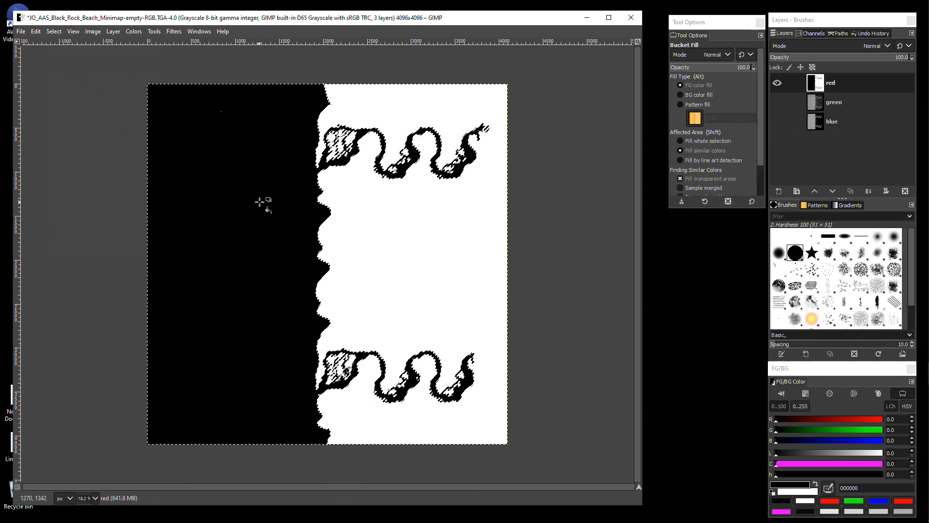
# Step: Examine the edges of the black water fill up close around the rocky island's channels, then across the whole map
pyautogui.hotkey('shift', '+')
pyautogui.hotkey('shift', '+')
pyautogui.hotkey('shift', '+')
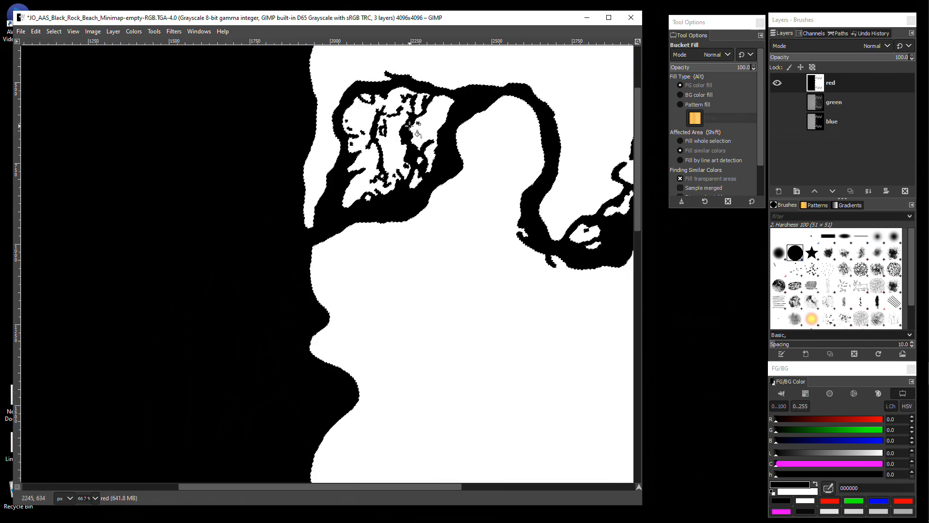
pyautogui.hotkey('shift', '+')
pyautogui.hotkey('shift', '+')
pyautogui.hotkey('shift', '+')
pyautogui.hotkey('shift', '+')
pyautogui.hotkey('shift', '+')
pyautogui.hotkey('shift', '+')
pyautogui.hotkey('shift', '+')
pyautogui.hotkey('shift', '+')
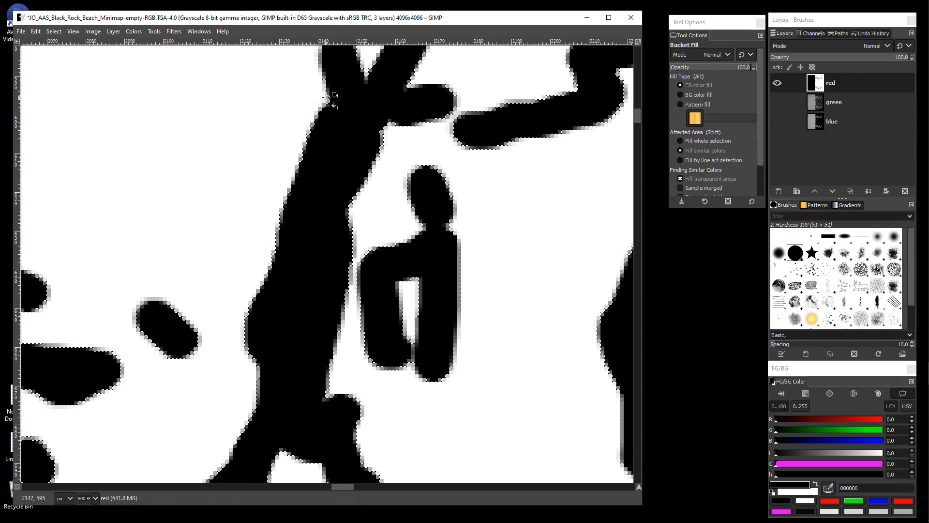
pyautogui.press('p')
pyautogui.press('-')
pyautogui.press('-')
pyautogui.press('-')
pyautogui.press('-')
pyautogui.press('-')
pyautogui.press('-')
pyautogui.press('-')
pyautogui.press('-')
pyautogui.press('-')
pyautogui.press('-')
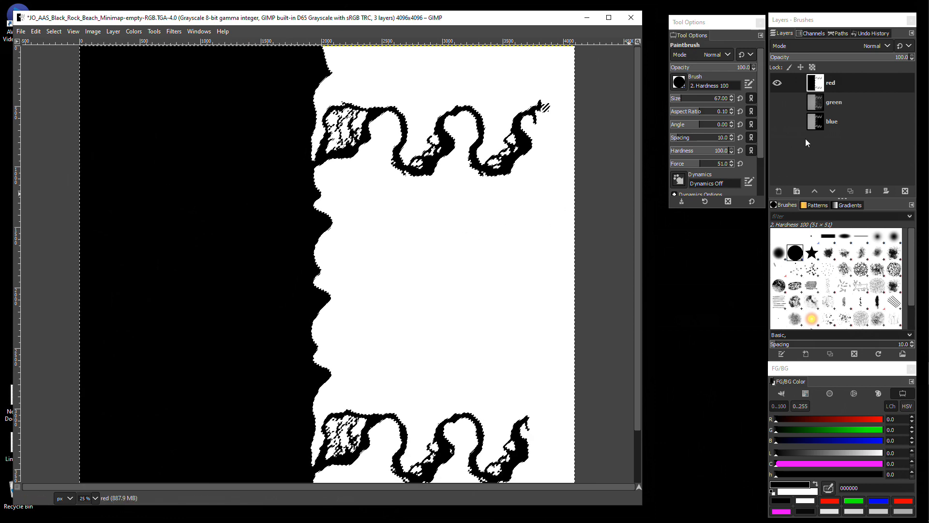
# Step: Show the green layer in place of the red one and fill its selected water area with black using Bucket Fill
pyautogui.click(778, 84)
pyautogui.click(778, 103)
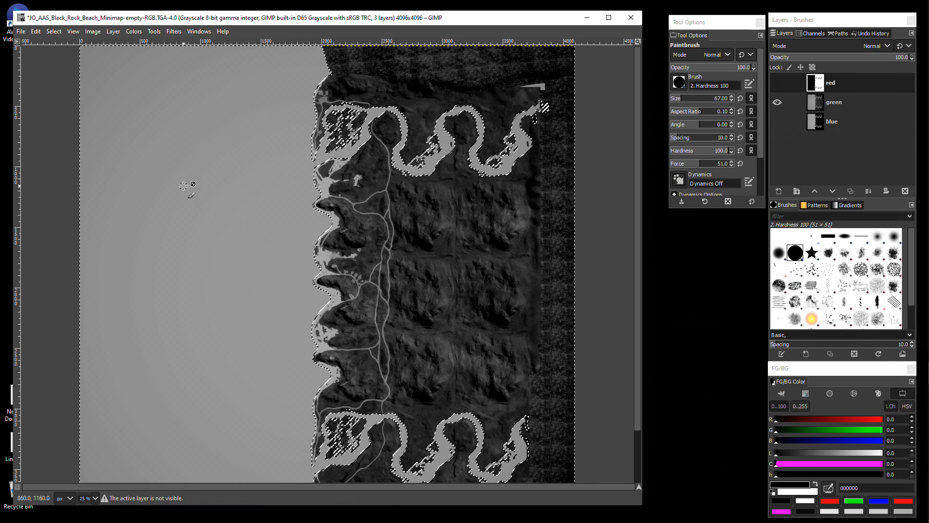
pyautogui.click(153, 32)
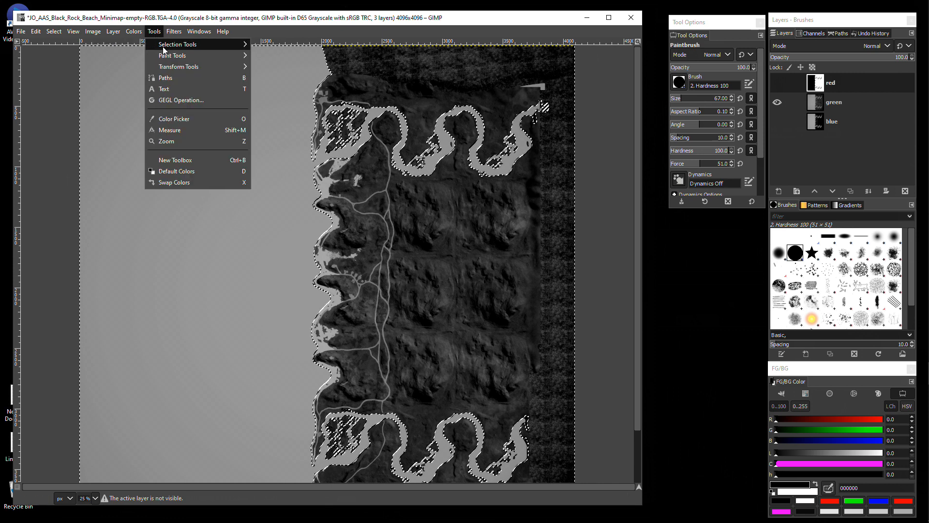
pyautogui.moveTo(165, 56)
pyautogui.click(271, 56)
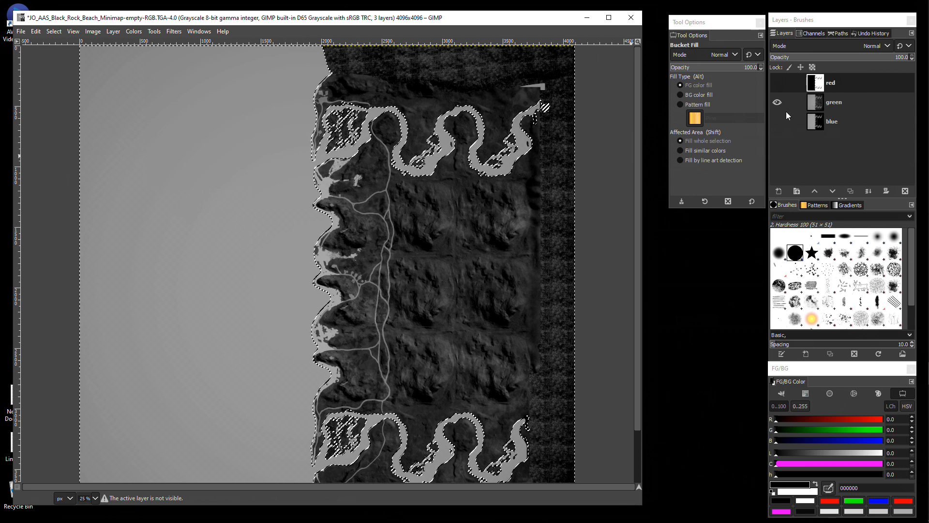
pyautogui.click(867, 104)
pyautogui.click(170, 173)
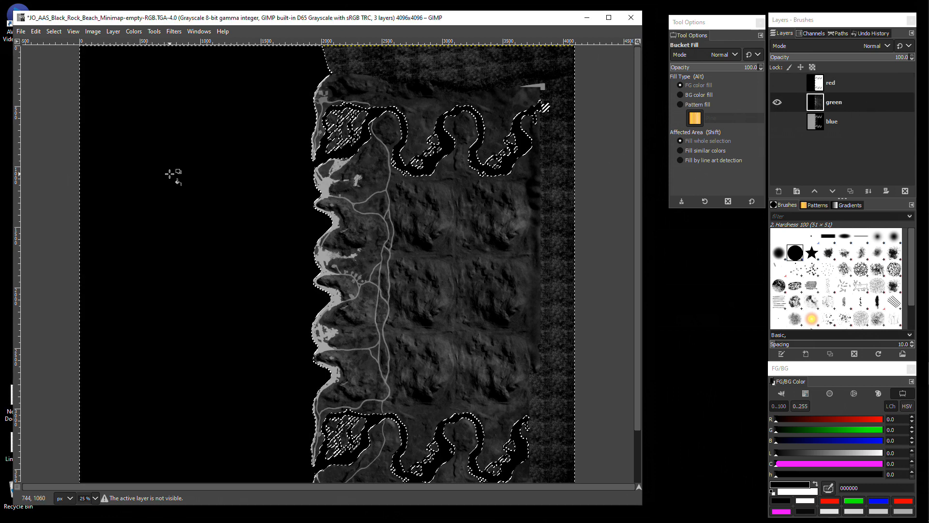
# Step: Invert the selection to the land and fill it with white (ffffff) on the green layer
pyautogui.hotkey('shift', '2')
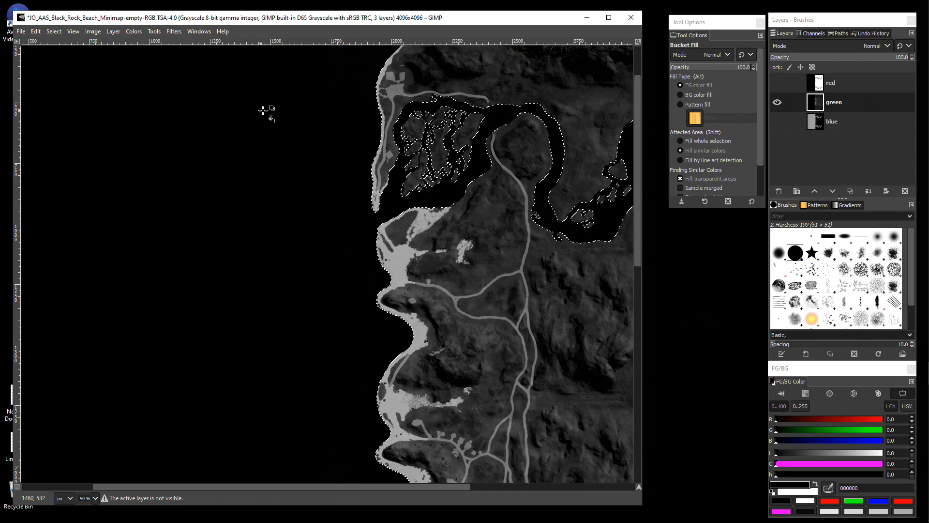
pyautogui.scroll(5, 451, 169)
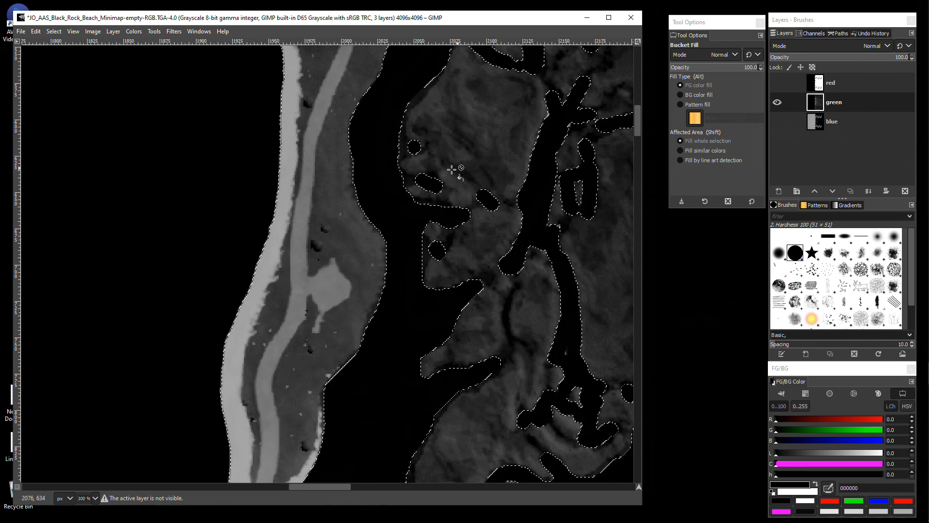
pyautogui.scroll(-8, 452, 169)
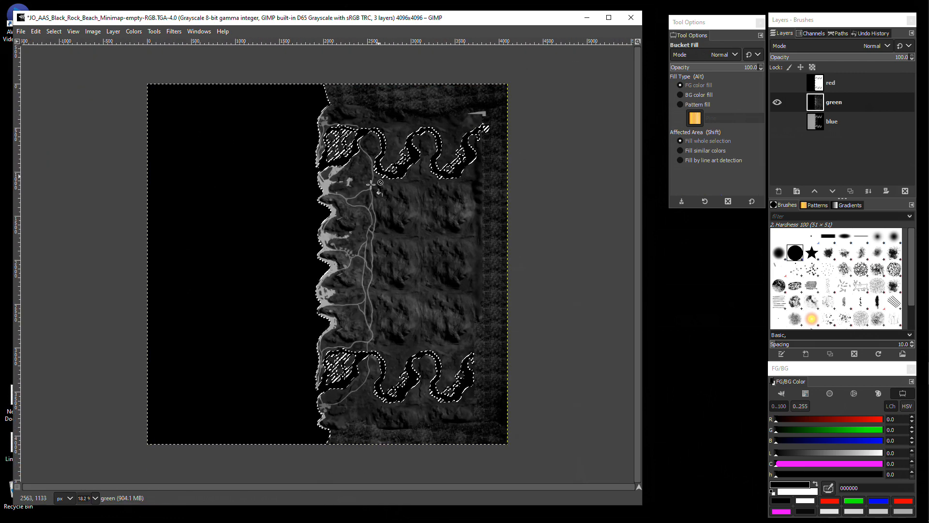
pyautogui.click(54, 31)
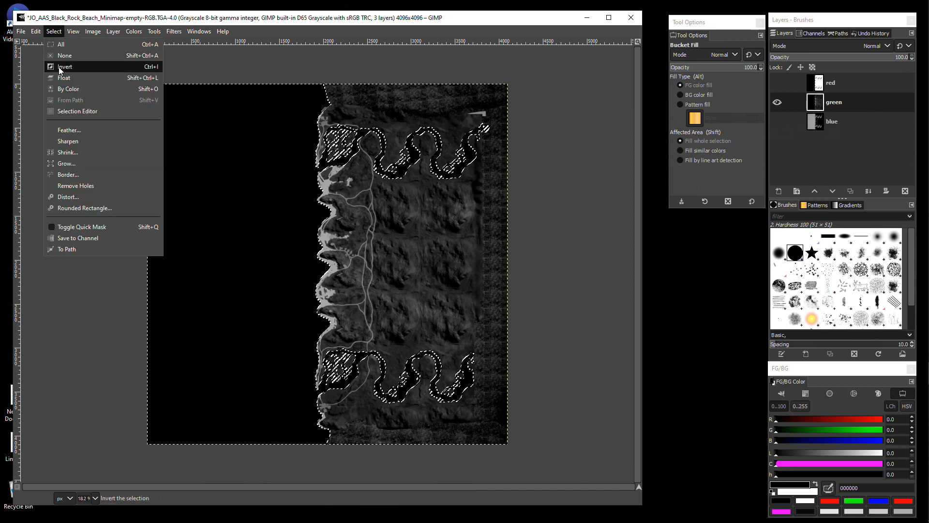
pyautogui.click(60, 70)
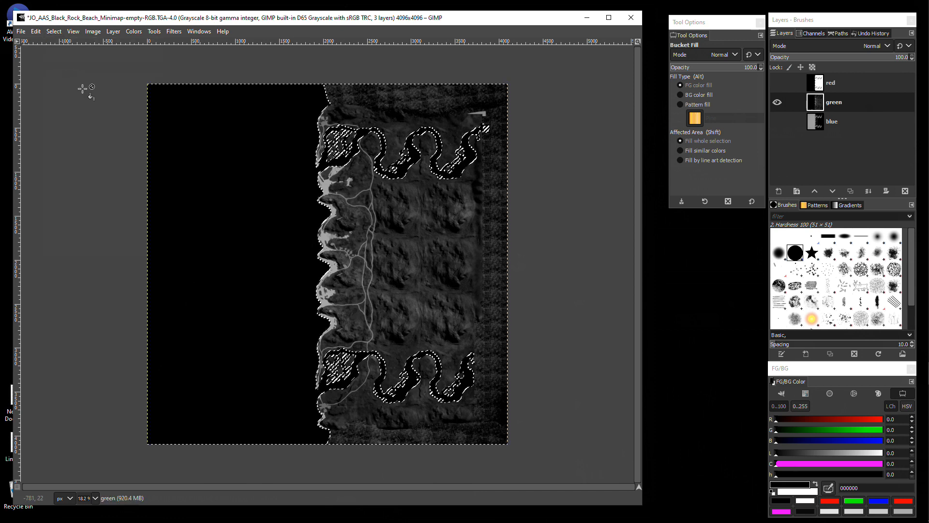
pyautogui.click(806, 502)
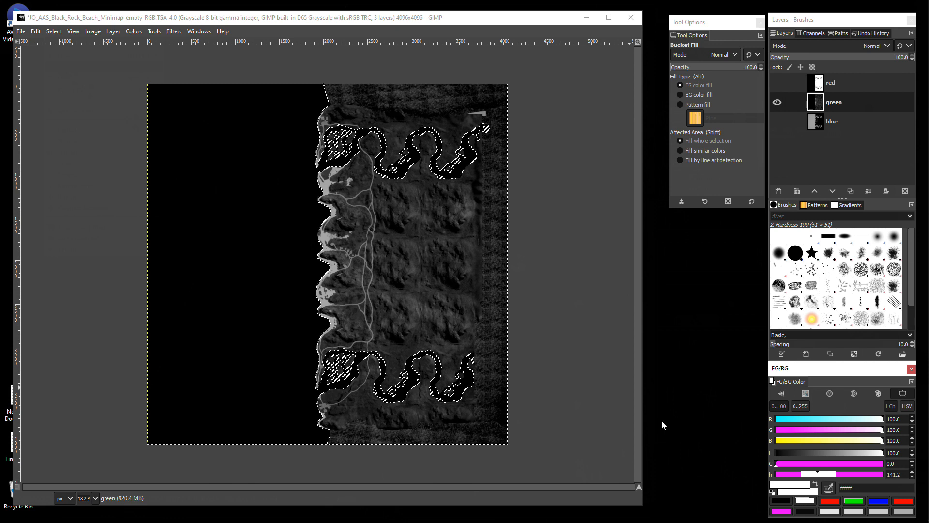
pyautogui.click(393, 228)
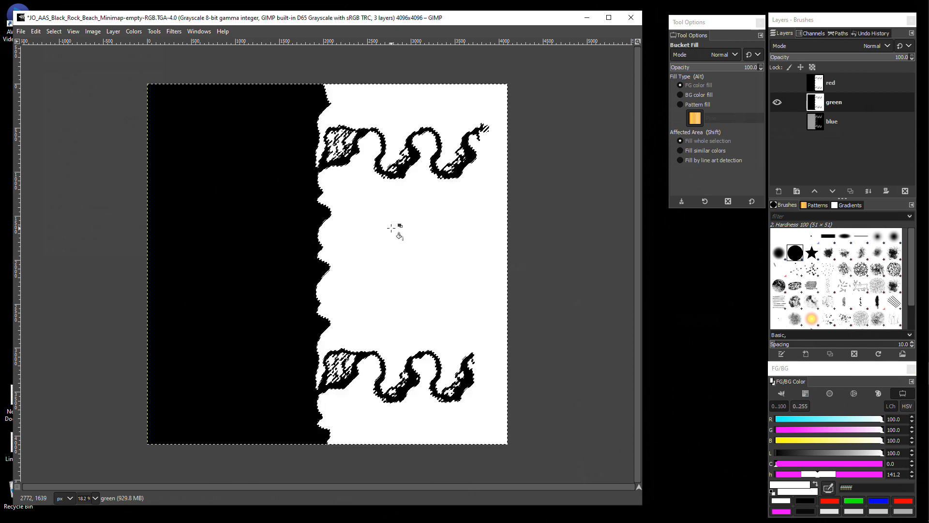
# Step: Examine the black and white edges on the green layer around the rocky island, coast and river channels
pyautogui.press('+')
pyautogui.press('+')
pyautogui.press('+')
pyautogui.press('+')
pyautogui.press('+')
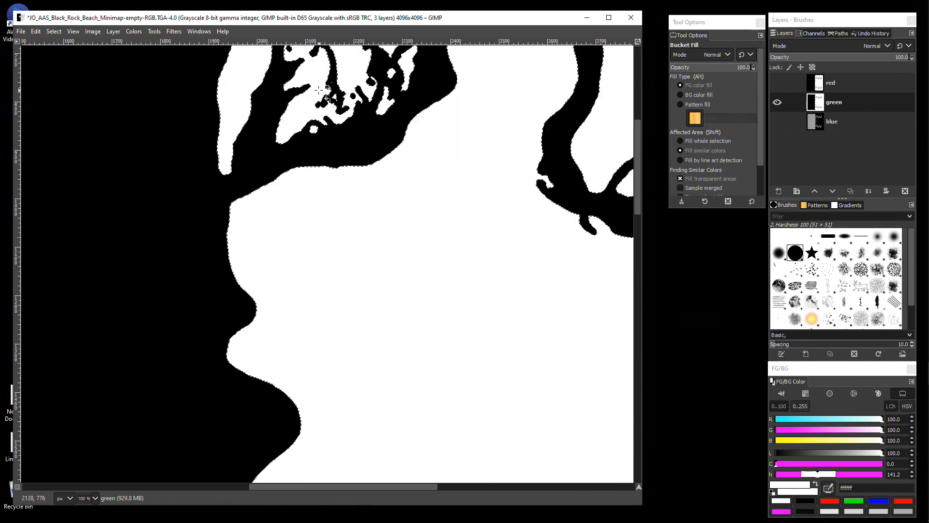
pyautogui.press('+')
pyautogui.press('+')
pyautogui.press('+')
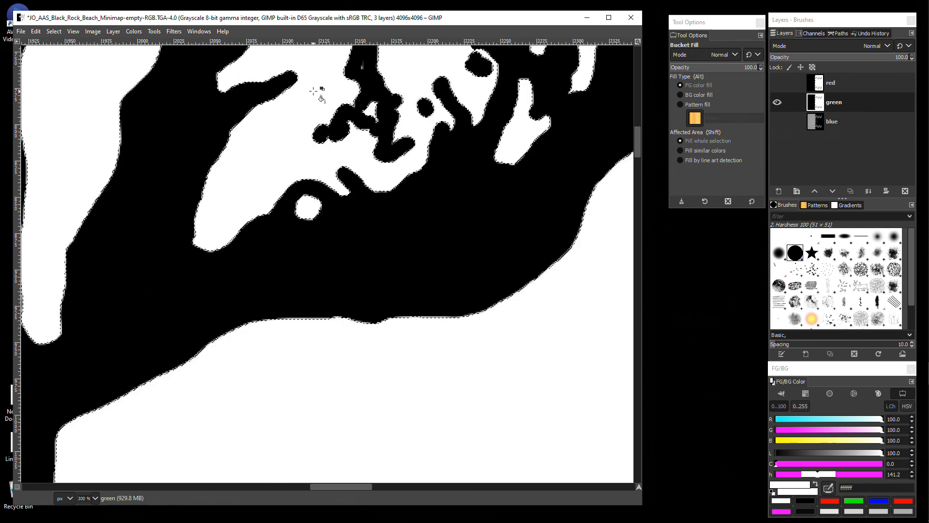
pyautogui.press('-')
pyautogui.press('-')
pyautogui.press('-')
pyautogui.press('-')
pyautogui.press('-')
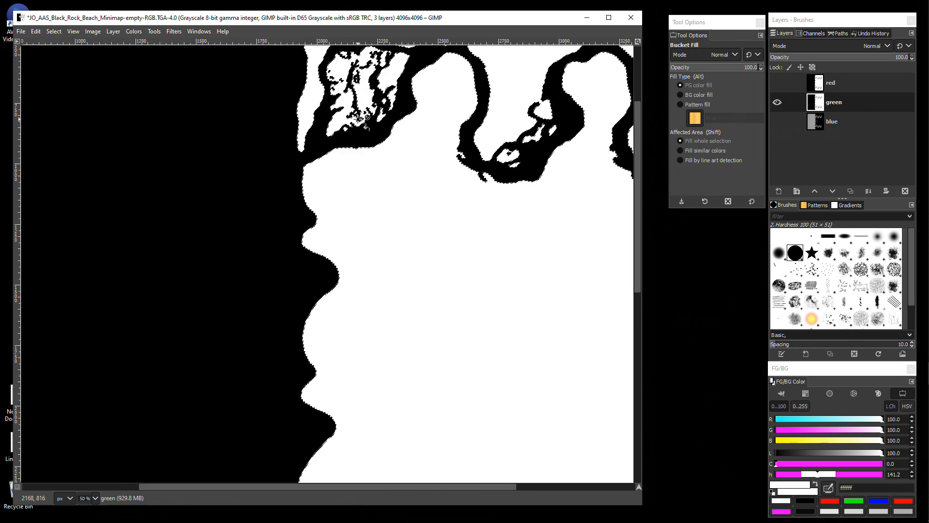
pyautogui.press('-')
pyautogui.press('-')
pyautogui.press('-')
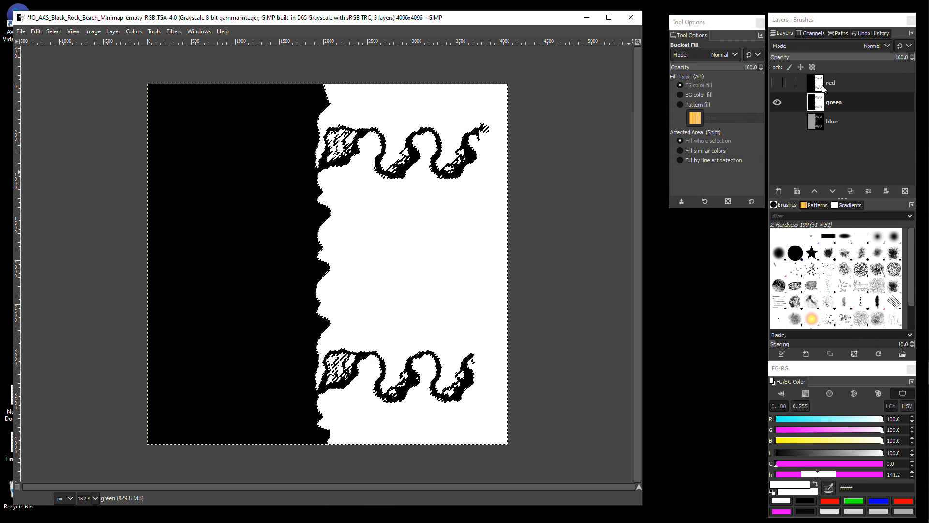
# Step: Show the blue layer in place of the green one and fill its selected land area with white
pyautogui.click(777, 122)
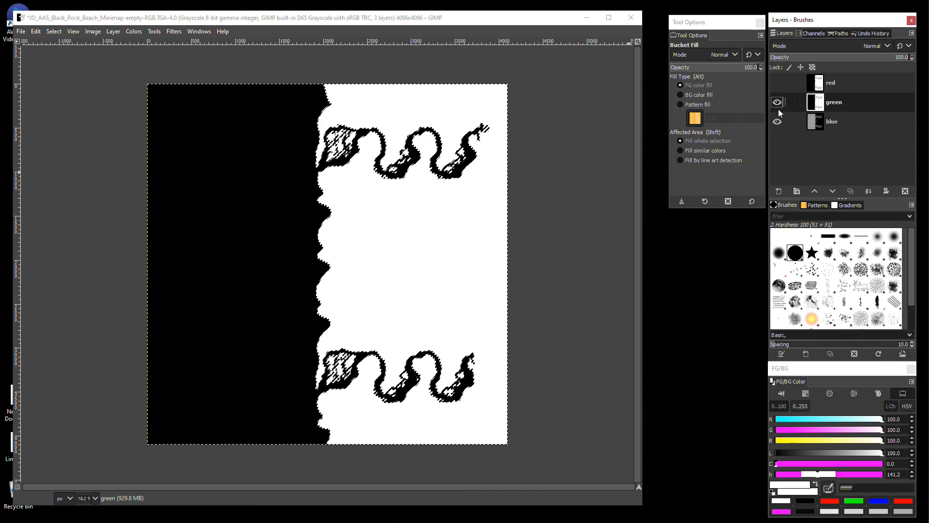
pyautogui.click(778, 105)
pyautogui.click(861, 127)
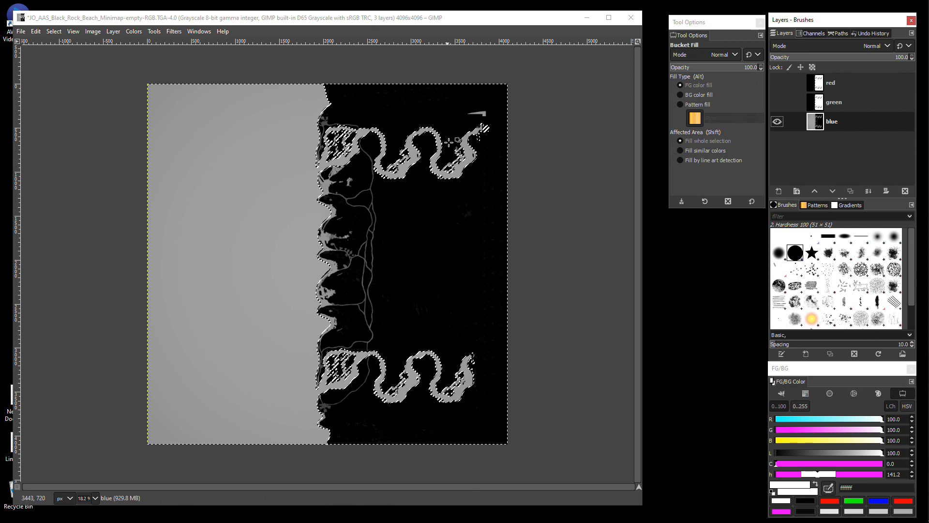
pyautogui.click(397, 226)
# Step: Invert the selection to the water and fill it with black (000000) on the blue layer
pyautogui.scroll(4, 302, 84)
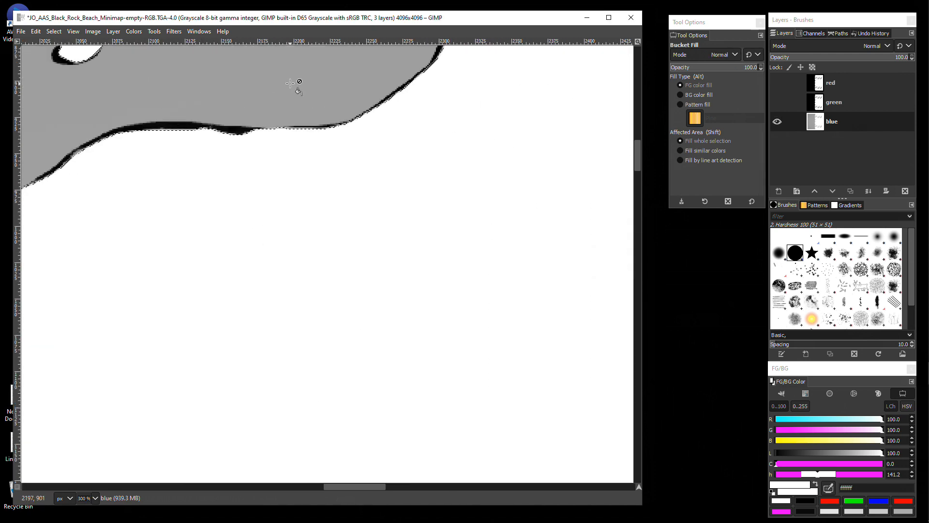
pyautogui.scroll(-4, 301, 84)
pyautogui.press('d')
pyautogui.click(228, 221)
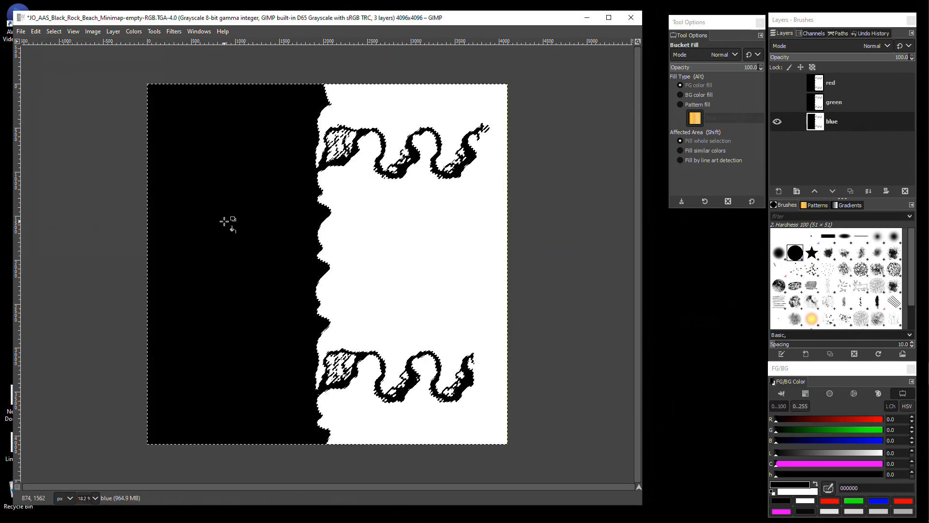
# Step: Check the blue layer's fill edges around the rocky island, then make the green and red layers visible again
pyautogui.scroll(5, 315, 146)
pyautogui.moveTo(316, 145); pyautogui.dragTo(153, 362)
pyautogui.scroll(-1, 152, 362)
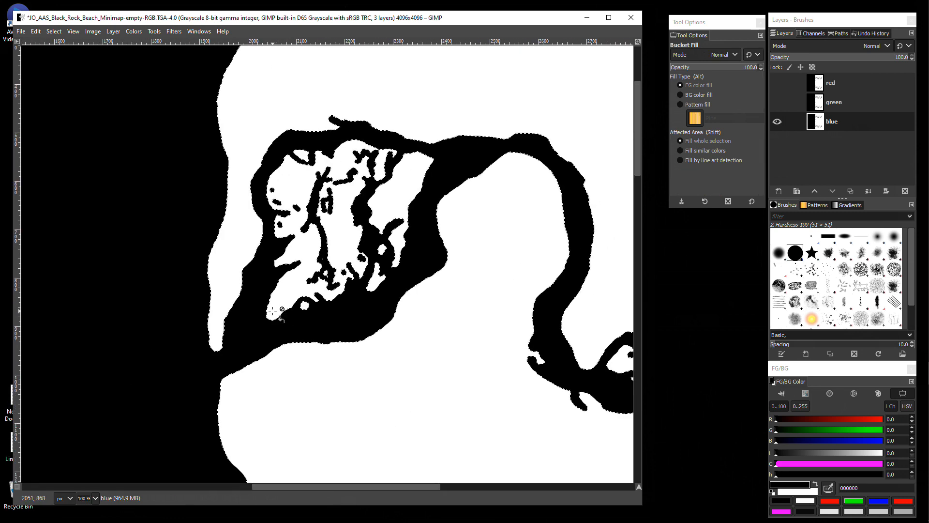
pyautogui.scroll(-5, 276, 311)
pyautogui.click(777, 102)
pyautogui.click(778, 84)
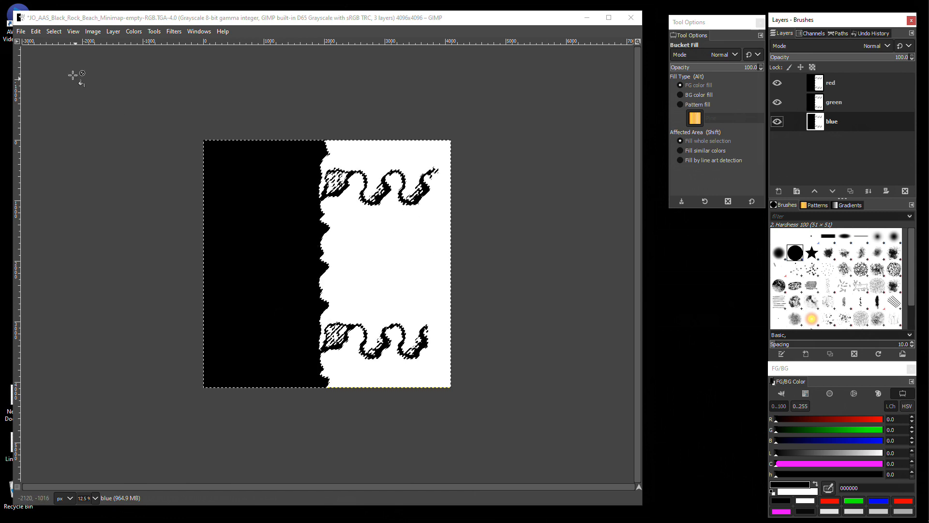
# Step: Invert the selection to the water and apply a Gaussian Blur of size 102.88 in X and Y to the red layer
pyautogui.click(53, 32)
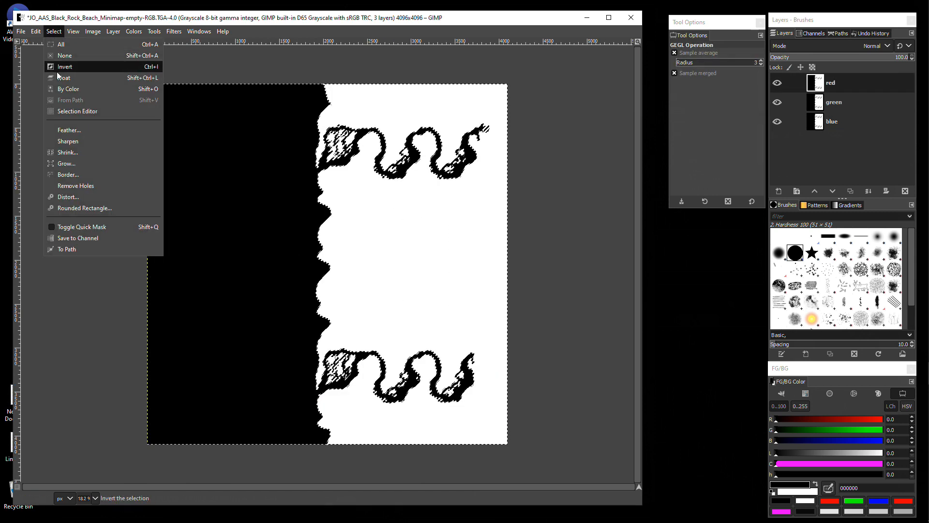
pyautogui.click(72, 66)
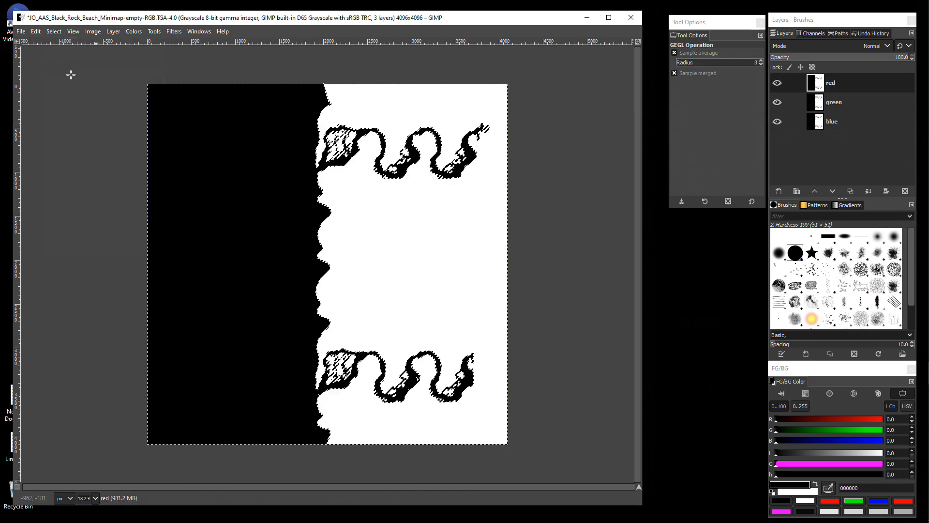
pyautogui.click(172, 31)
pyautogui.moveTo(187, 96)
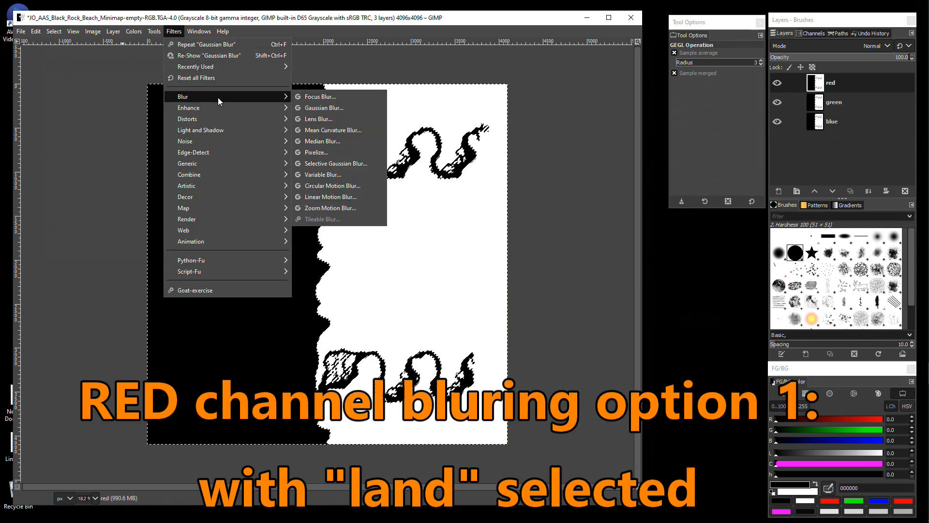
pyautogui.click(329, 107)
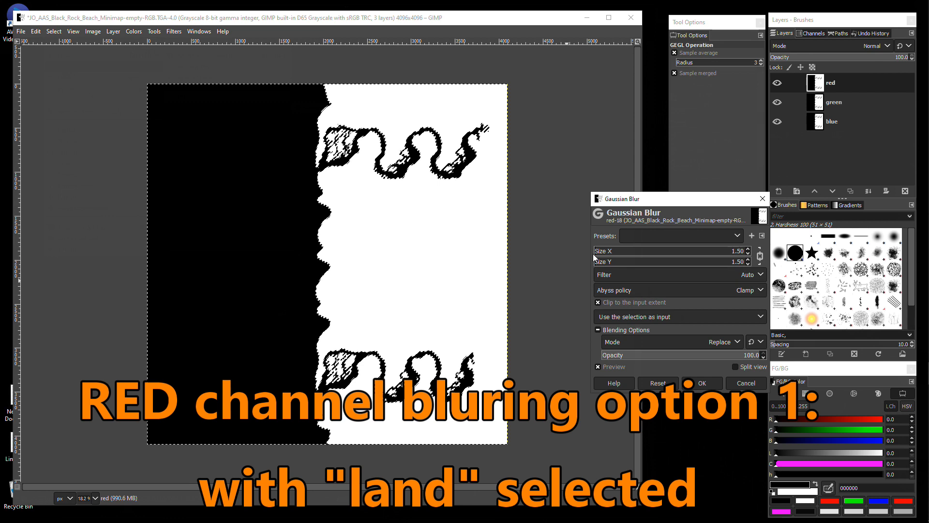
pyautogui.moveTo(596, 252); pyautogui.dragTo(749, 254)
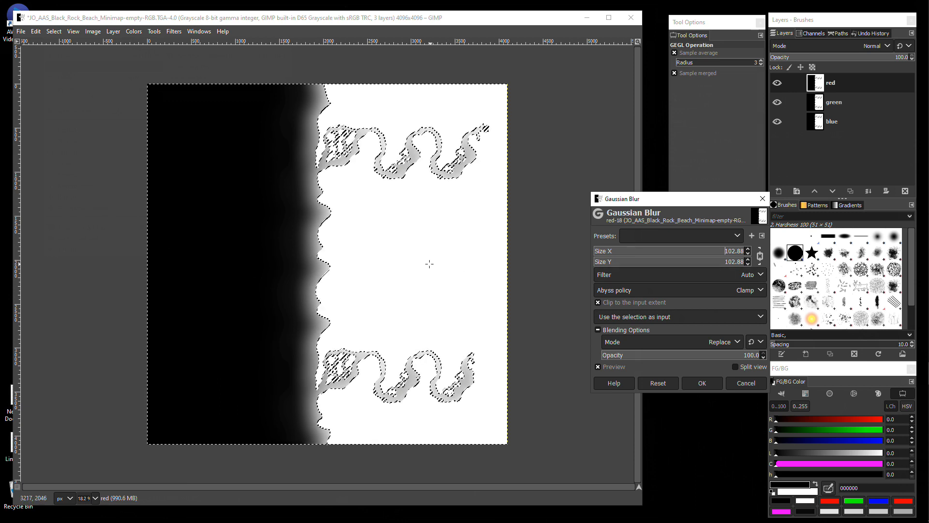
pyautogui.click(706, 383)
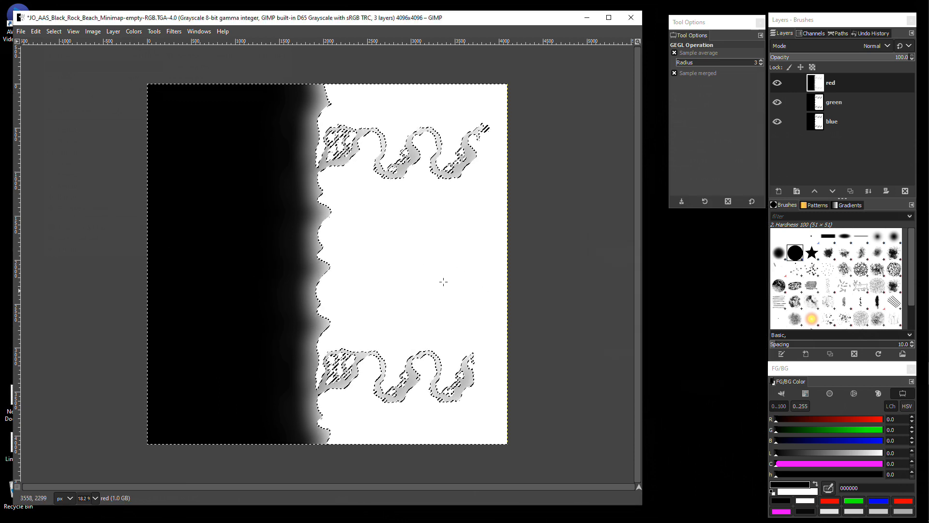
# Step: Apply a second Gaussian Blur of size 101.28 to the red layer's selected water, and preview a third at 105.12 without applying it
pyautogui.hotkey('ctrl', 'shift', 'f')
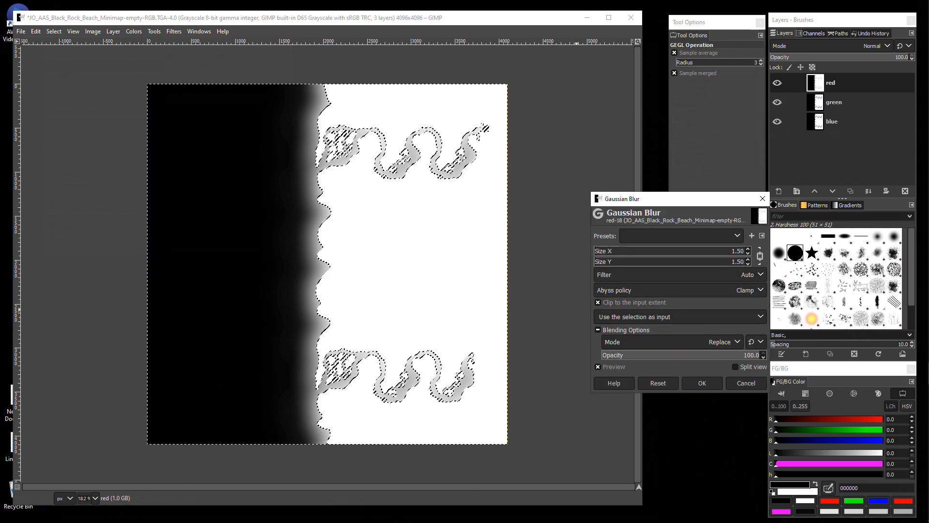
pyautogui.moveTo(596, 251); pyautogui.dragTo(744, 251)
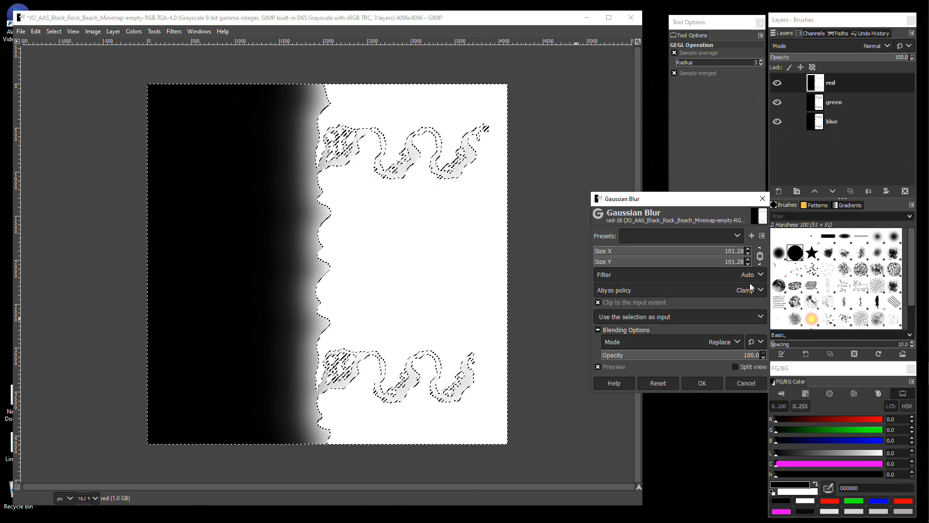
pyautogui.click(702, 383)
pyautogui.hotkey('ctrl', 'shift', 'f')
pyautogui.moveTo(596, 249); pyautogui.dragTo(752, 250)
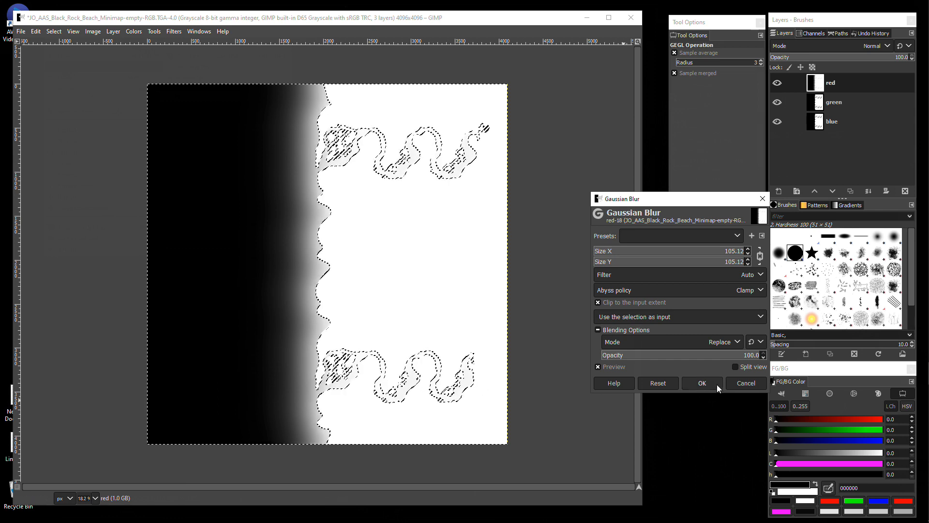
pyautogui.click(733, 383)
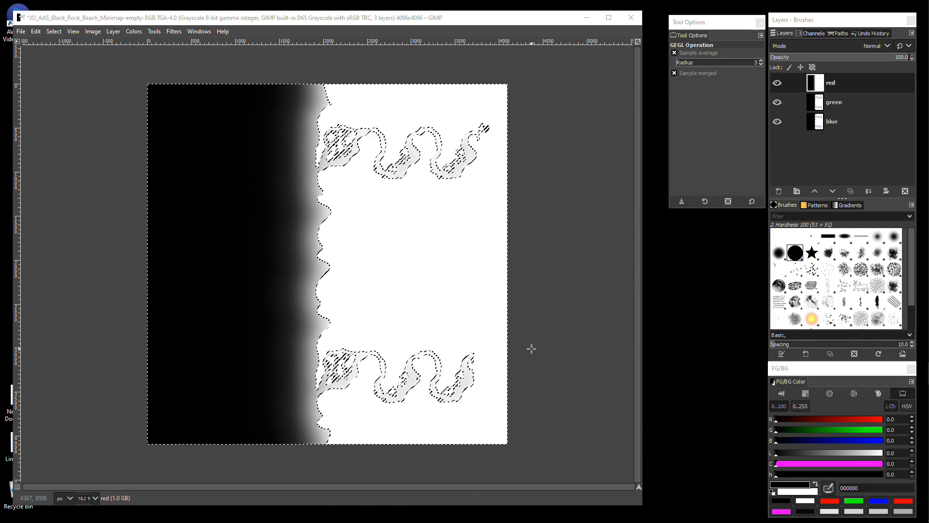
# Step: Revert the image through the undo history to the last selection inversion, removing both Gaussian Blurs from the red layer
pyautogui.click(37, 31)
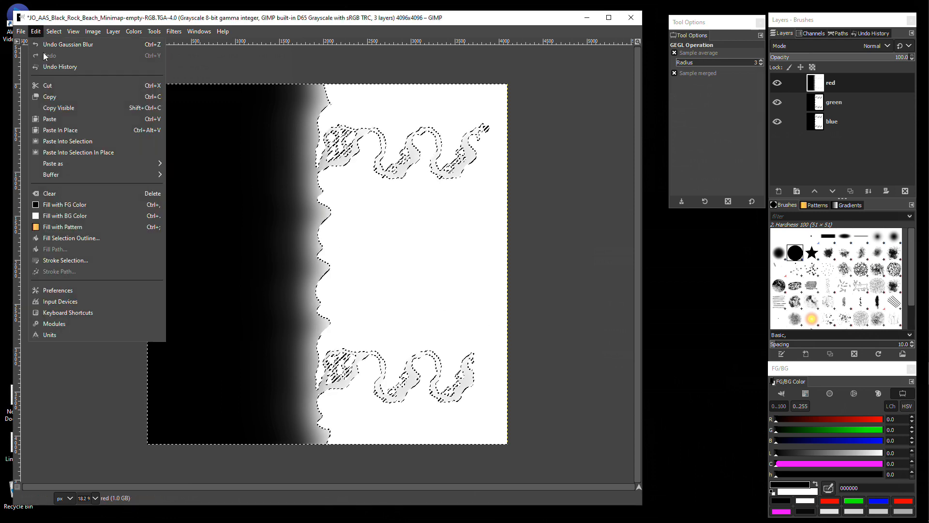
pyautogui.click(48, 64)
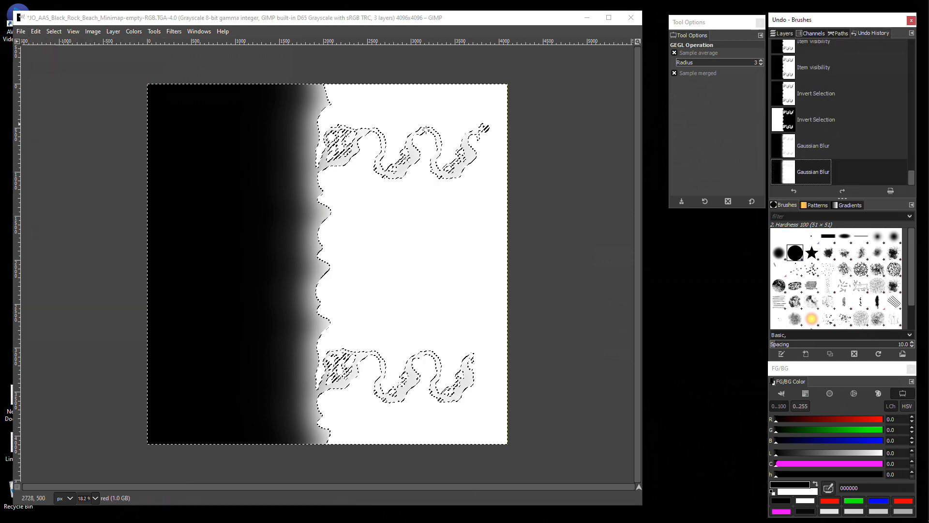
pyautogui.click(816, 121)
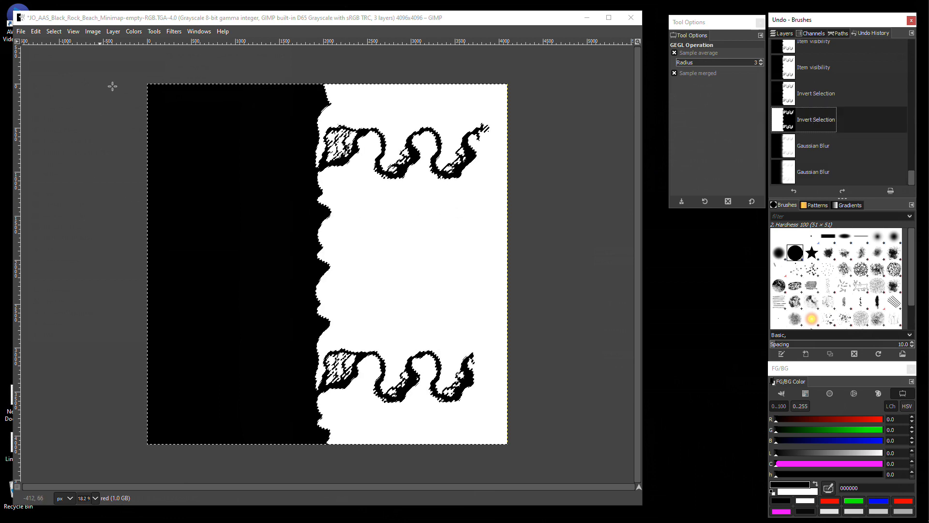
# Step: Clear the selection and preview a Gaussian Blur of size 100.64 in X and Y on the entire red layer
pyautogui.click(54, 31)
pyautogui.click(60, 55)
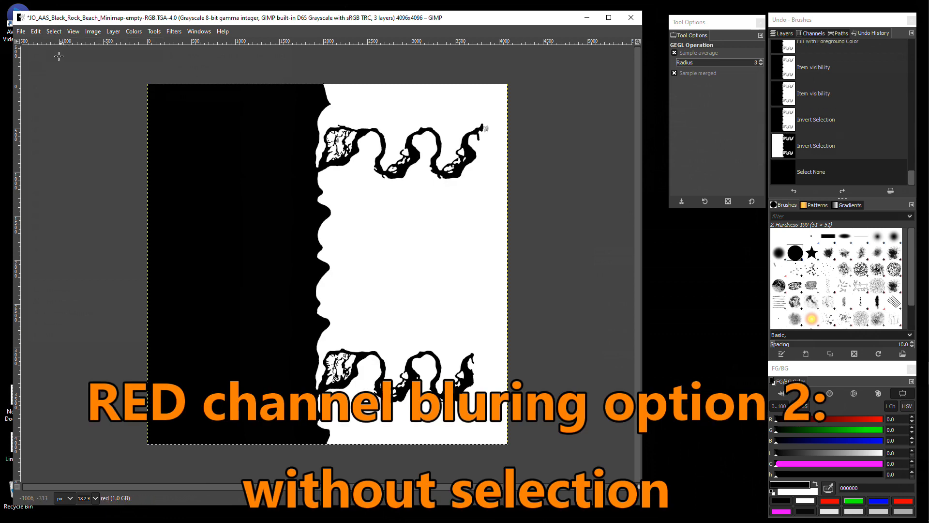
pyautogui.click(173, 31)
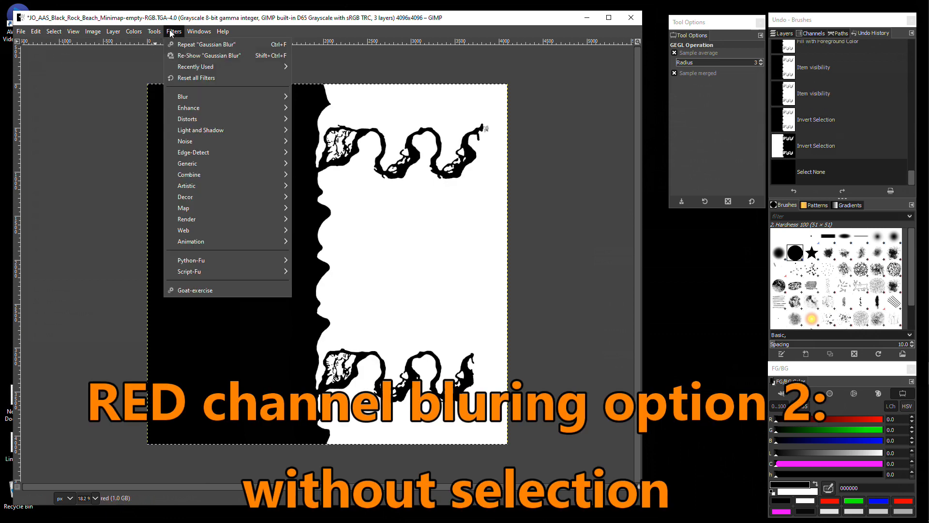
pyautogui.moveTo(190, 97)
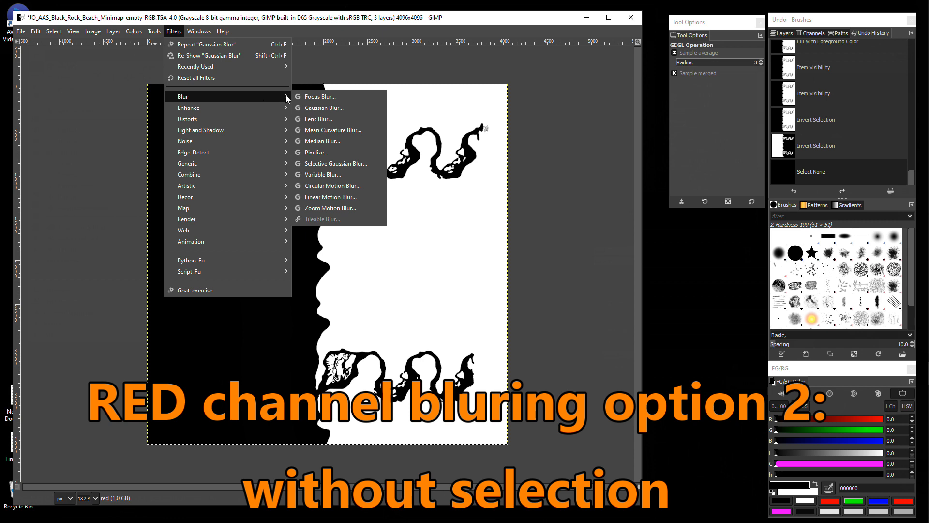
pyautogui.click(326, 106)
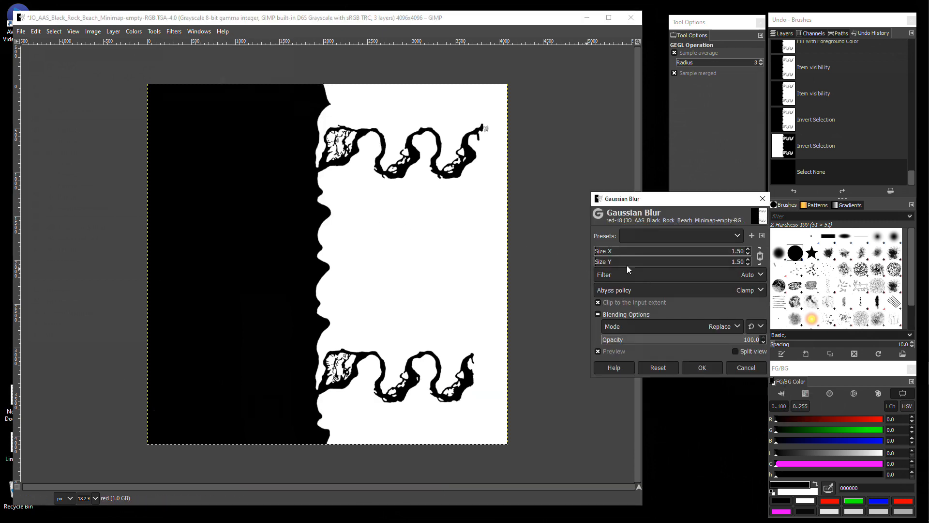
pyautogui.click(610, 249)
pyautogui.moveTo(610, 251); pyautogui.dragTo(746, 254)
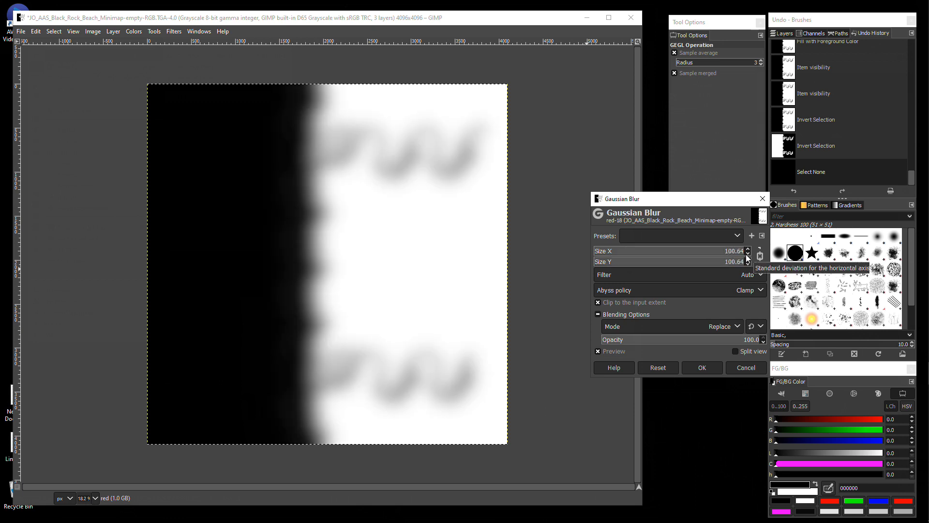
# Step: Compare the blurred red layer with the sharp green layer by repeatedly hiding and showing the red layer
pyautogui.click(789, 33)
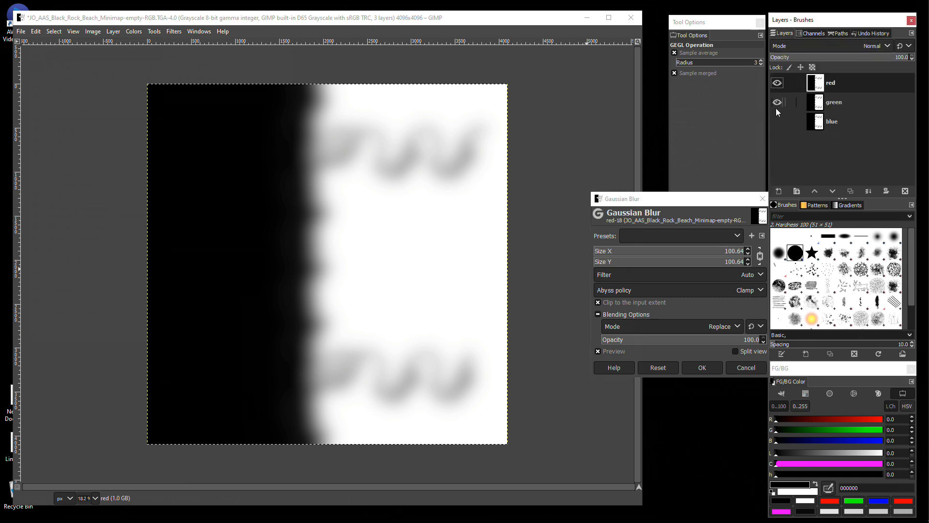
pyautogui.click(777, 83)
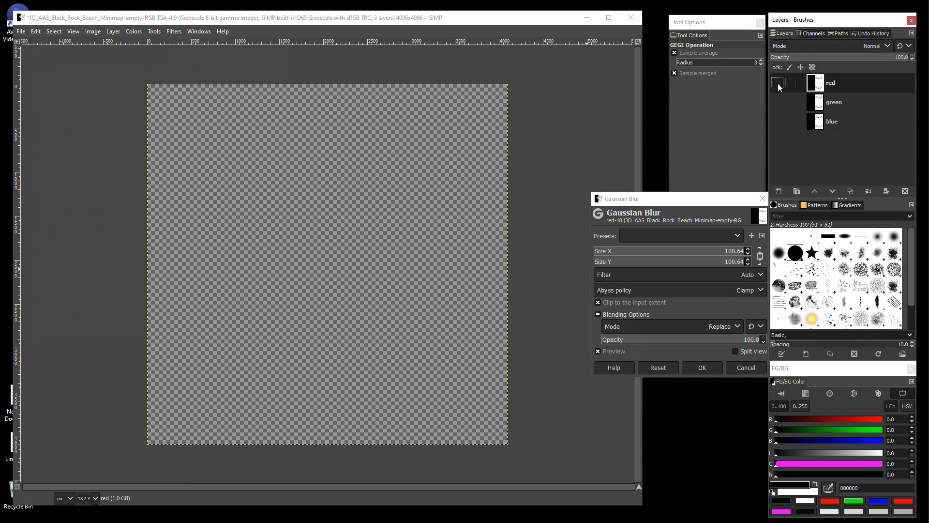
pyautogui.click(777, 83)
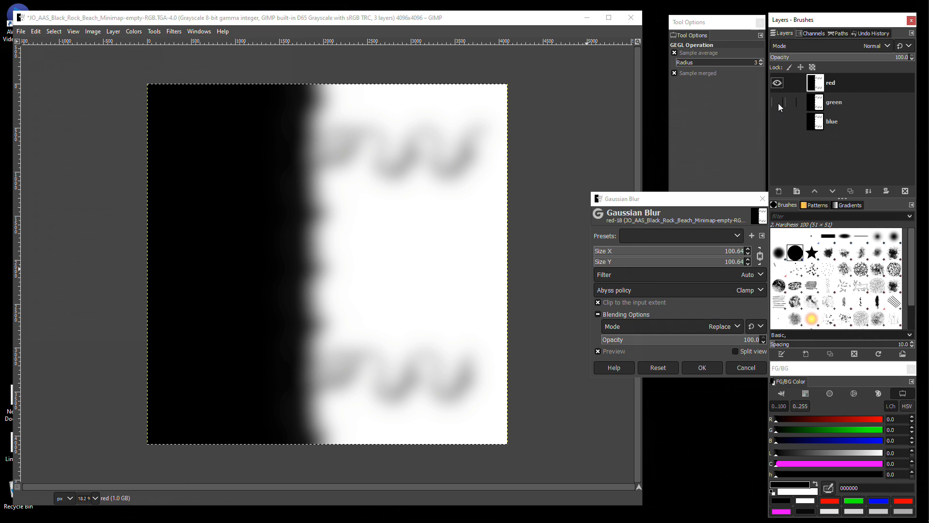
pyautogui.click(778, 84)
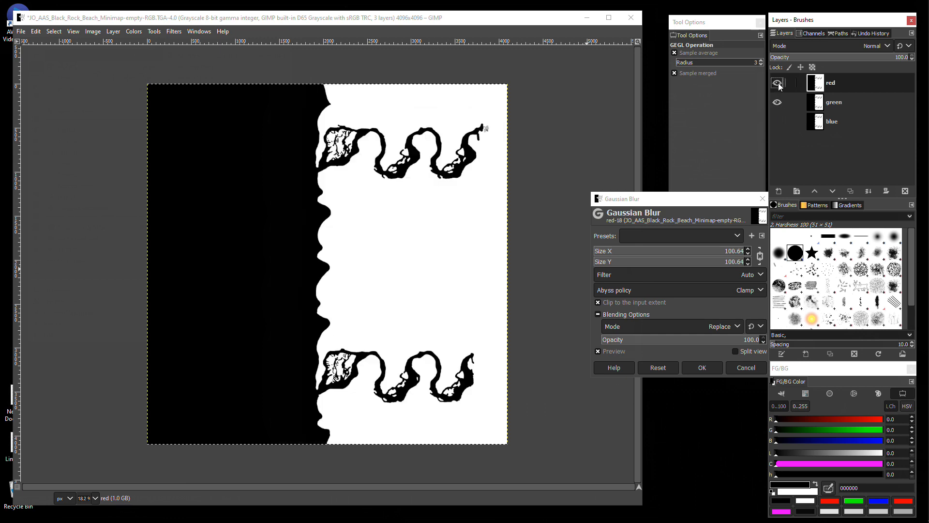
pyautogui.click(777, 84)
pyautogui.click(777, 83)
pyautogui.click(778, 84)
pyautogui.click(778, 84)
pyautogui.click(778, 84)
pyautogui.click(778, 83)
pyautogui.click(778, 84)
pyautogui.click(777, 84)
pyautogui.click(778, 84)
pyautogui.click(778, 83)
pyautogui.click(778, 84)
pyautogui.click(778, 83)
pyautogui.click(778, 84)
pyautogui.click(778, 84)
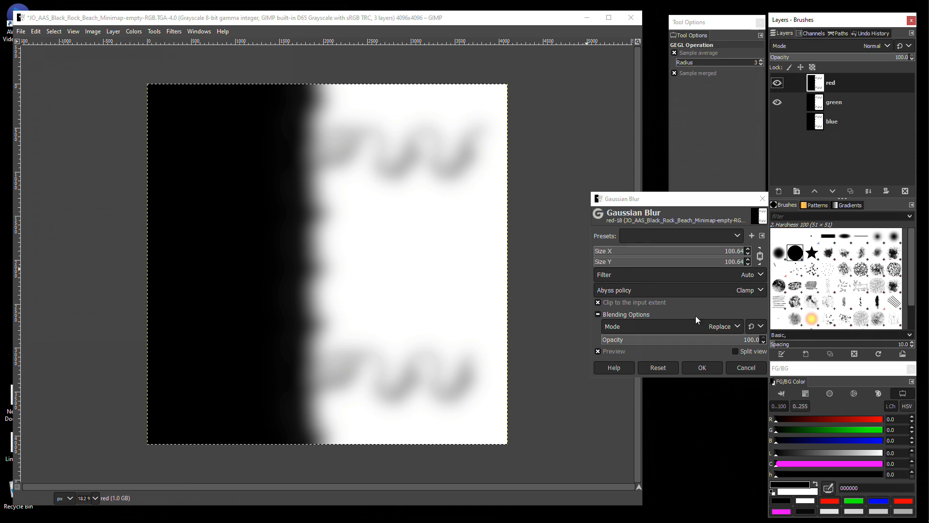
# Step: Cancel the unselected blur and revert through the undo history to the selection inversion so the water is selected again
pyautogui.click(742, 369)
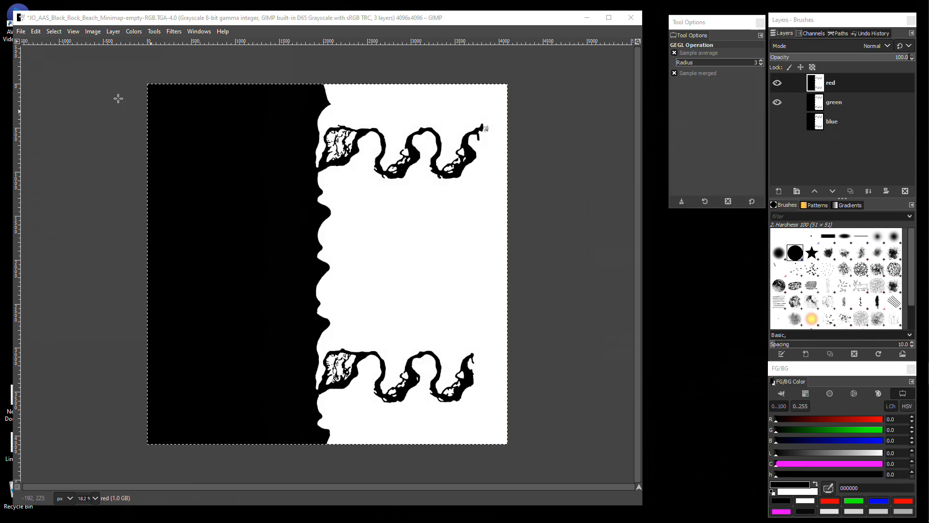
pyautogui.click(875, 33)
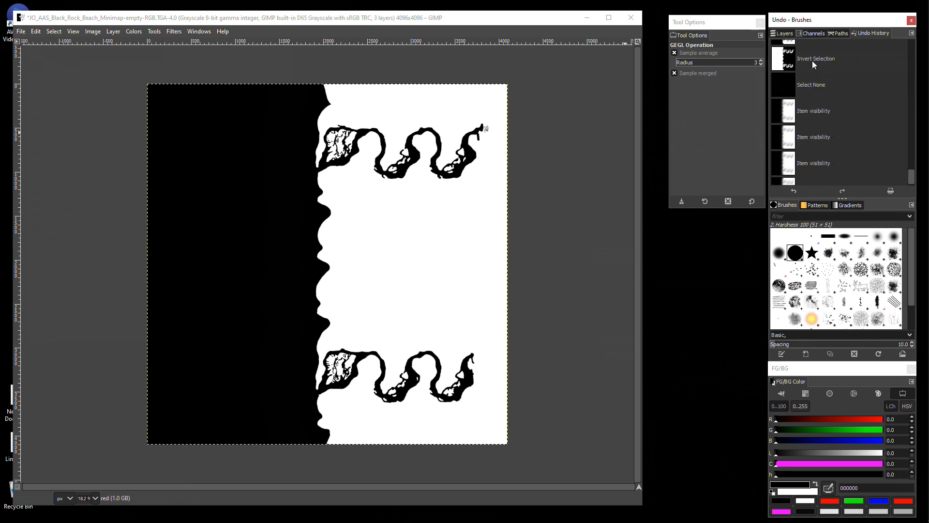
pyautogui.click(812, 60)
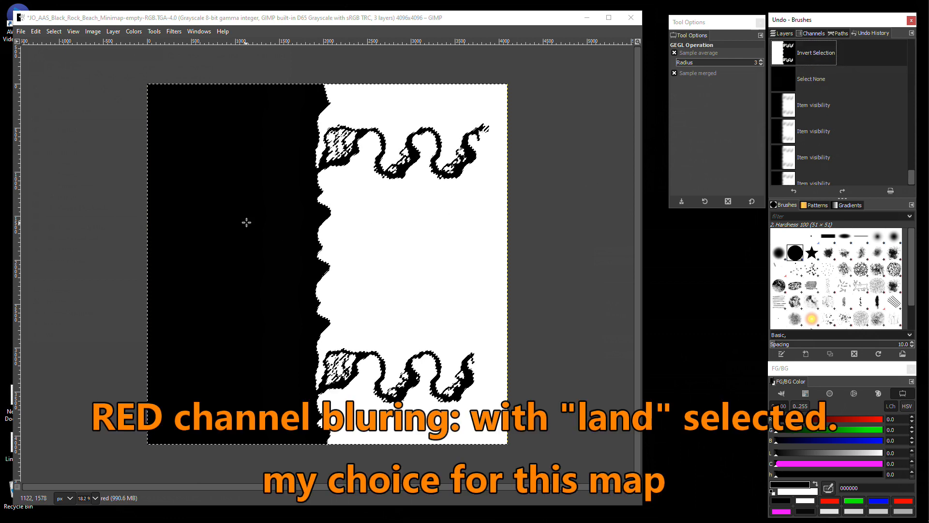
# Step: Apply a Gaussian Blur of size 100.64 in X and Y to the selected water on the red layer
pyautogui.click(154, 31)
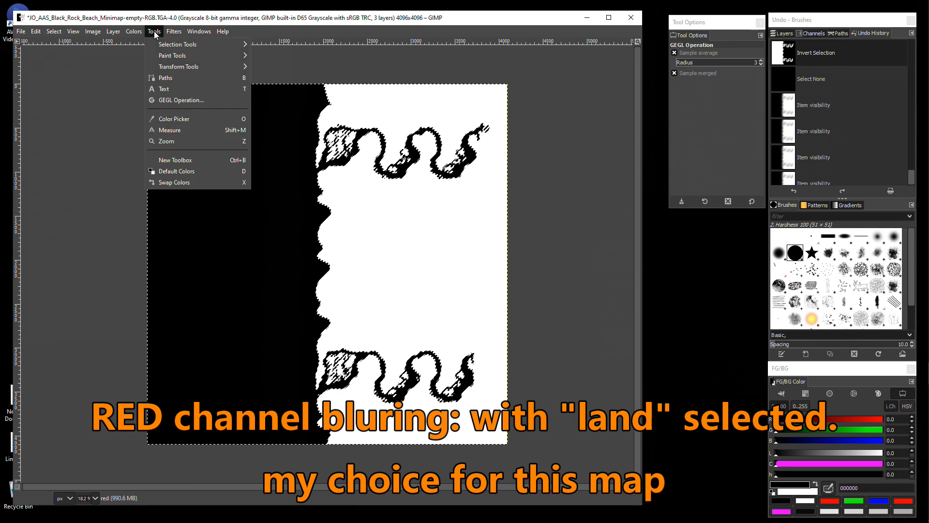
pyautogui.click(174, 31)
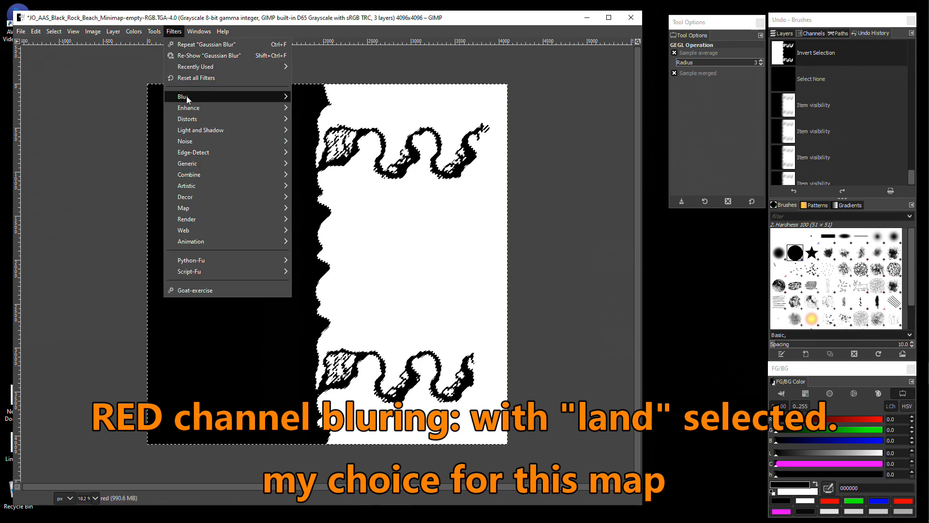
pyautogui.moveTo(193, 96)
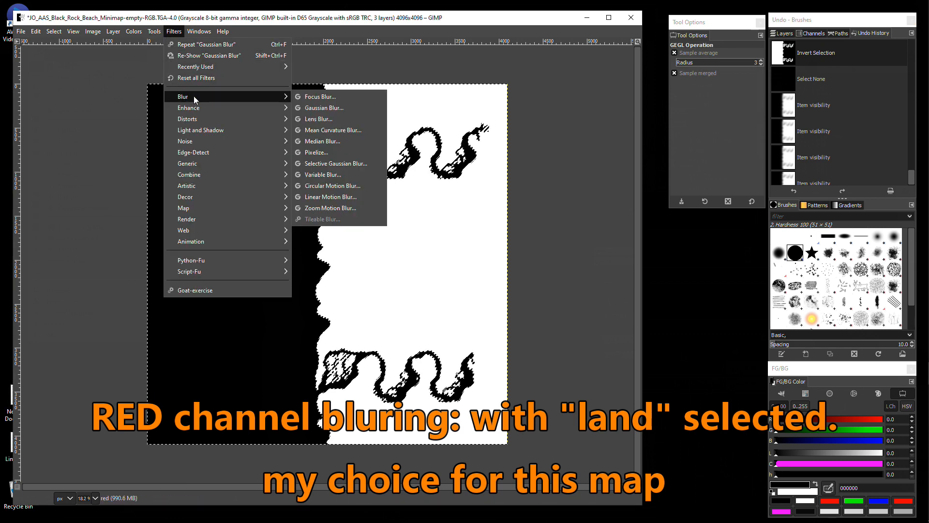
pyautogui.click(327, 106)
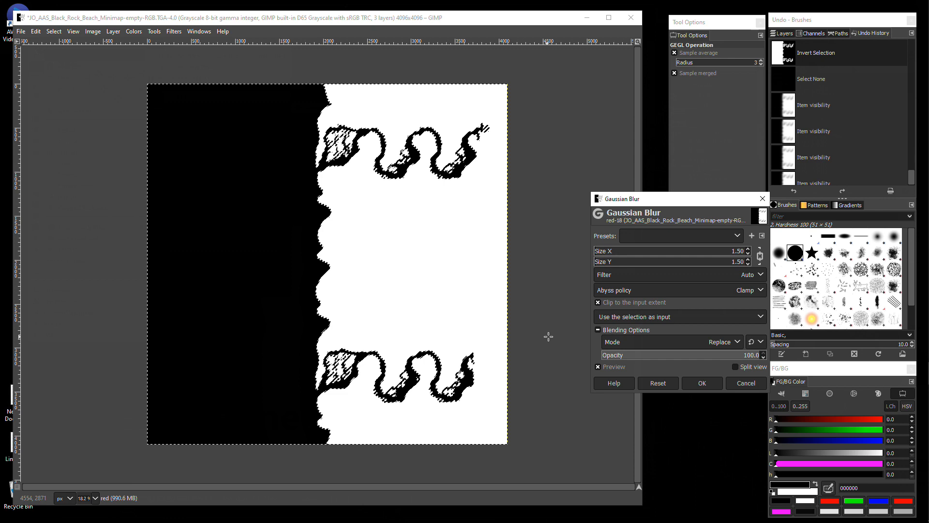
pyautogui.moveTo(601, 251); pyautogui.dragTo(729, 251)
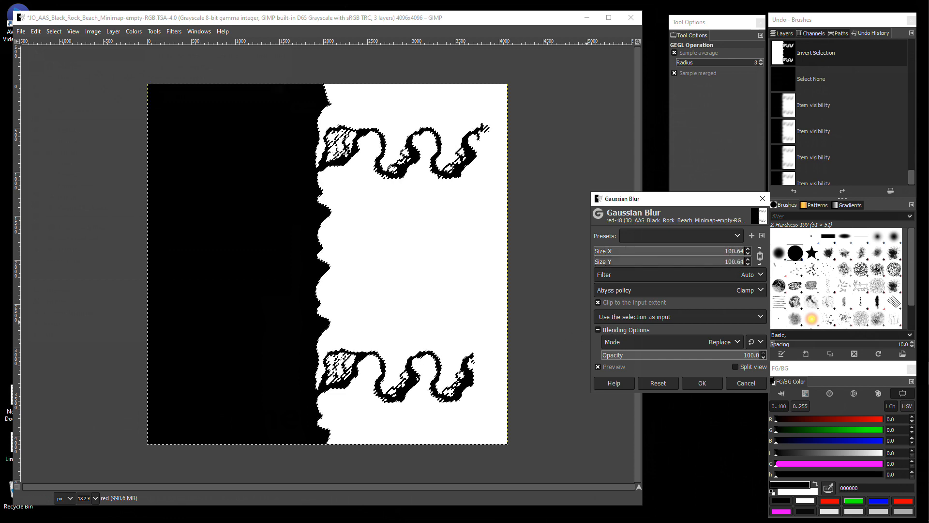
pyautogui.click(702, 383)
# Step: Blur the red layer's selected water two more times with Gaussian Blur, at sizes 103.84 and 102.56 in X and Y
pyautogui.hotkey('shift', 'ctrl', 'f')
pyautogui.moveTo(600, 251); pyautogui.dragTo(743, 251)
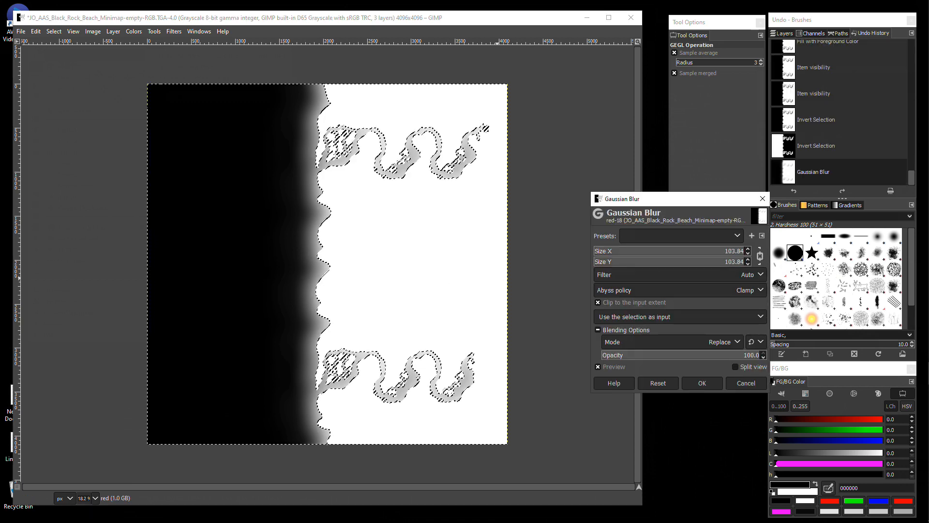
pyautogui.click(708, 383)
pyautogui.hotkey('shift', 'ctrl', 'f')
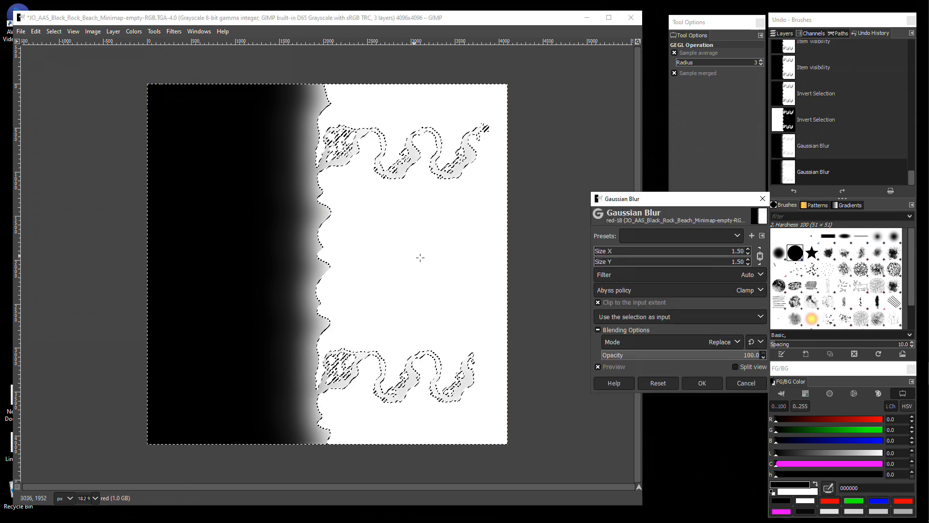
pyautogui.moveTo(598, 251); pyautogui.dragTo(744, 251)
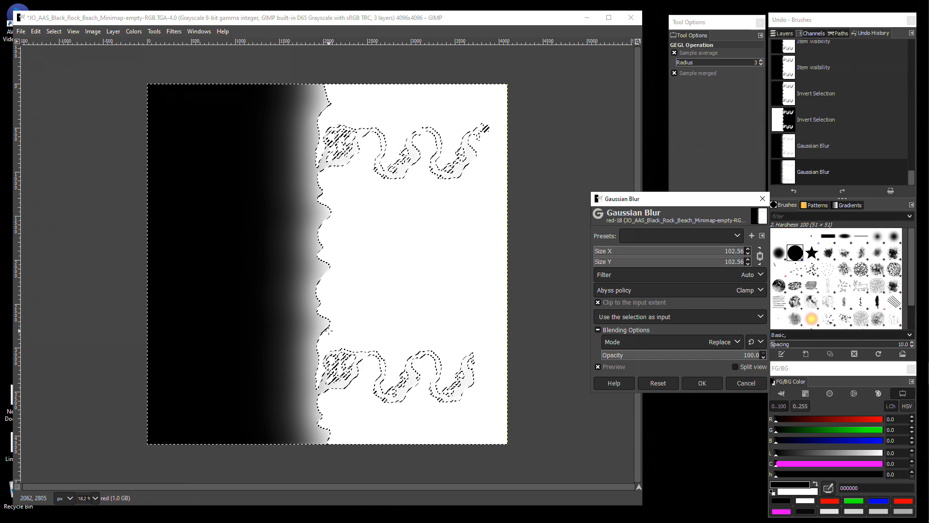
pyautogui.click(702, 383)
# Step: Apply a fourth Gaussian Blur pass of size 100.64 in X and Y to the red layer's selected water
pyautogui.hotkey('ctrl', 'shift', 'f')
pyautogui.moveTo(596, 250); pyautogui.dragTo(744, 251)
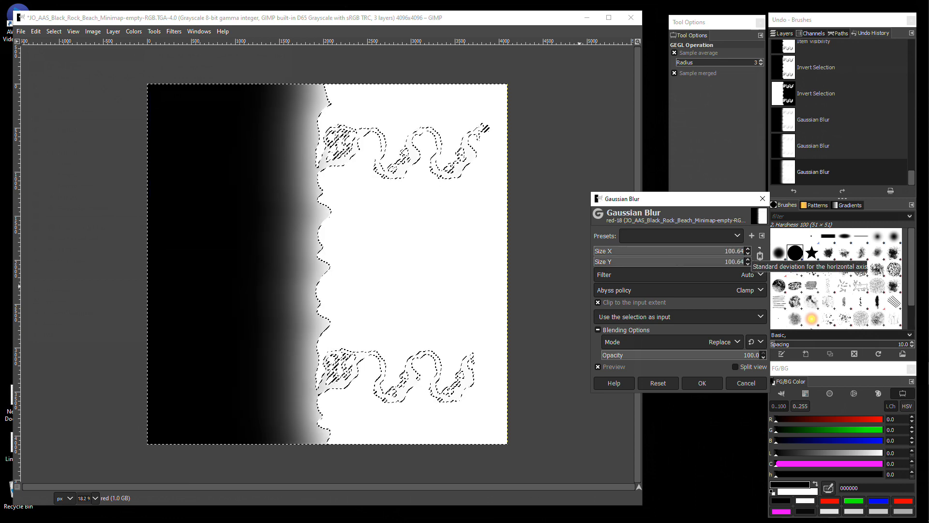
pyautogui.click(597, 367)
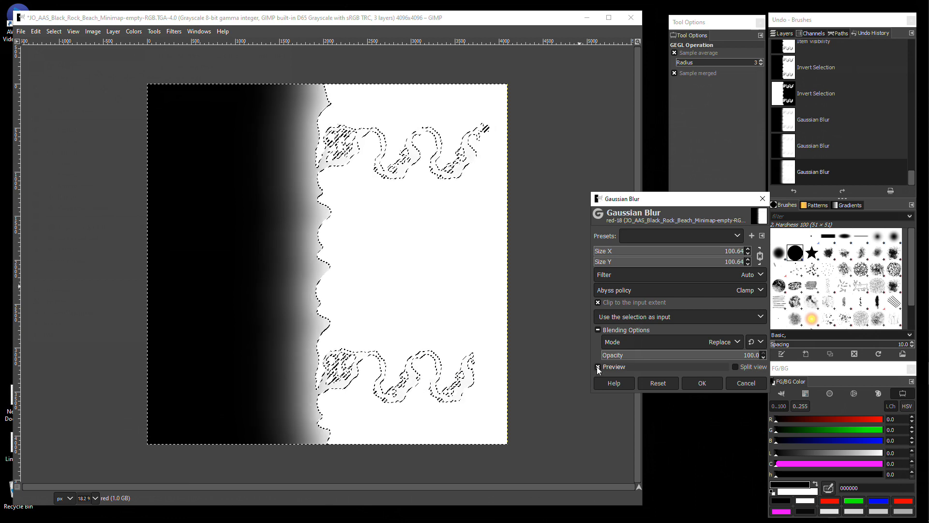
pyautogui.click(700, 383)
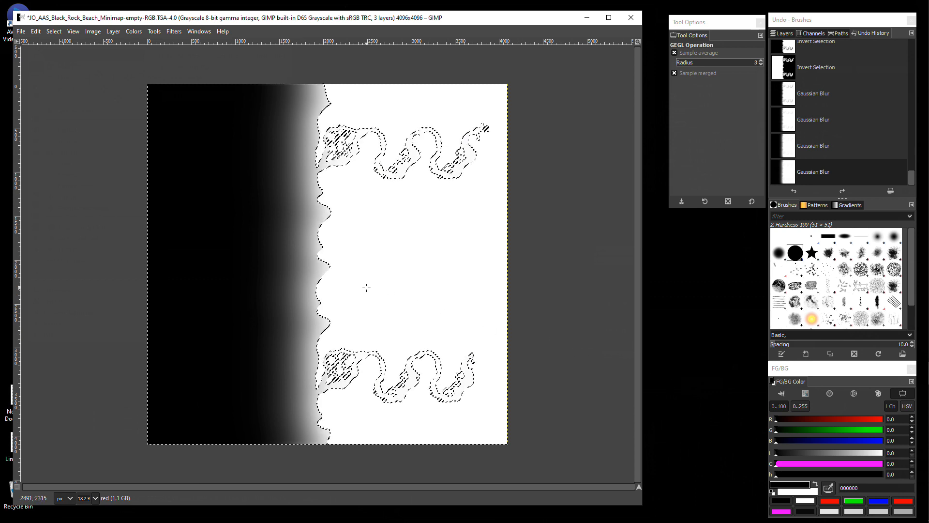
# Step: Preview a fifth Gaussian Blur of size 111.83 in X and Y on the red layer and cancel it
pyautogui.click(174, 32)
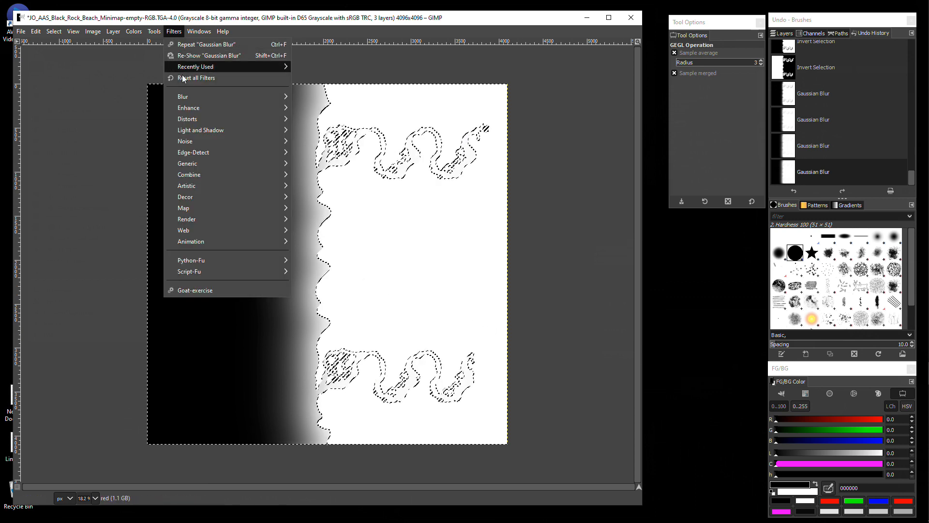
pyautogui.moveTo(184, 97)
pyautogui.click(314, 108)
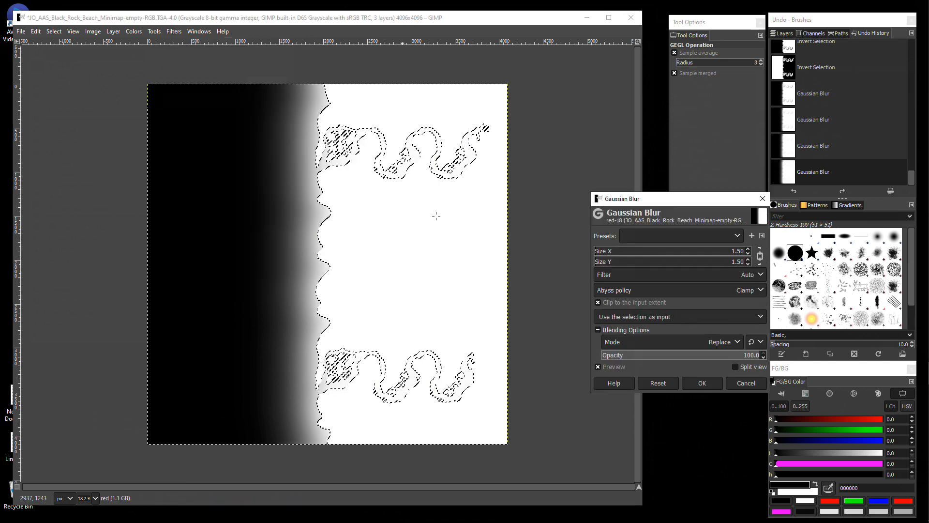
pyautogui.moveTo(597, 251); pyautogui.dragTo(736, 251)
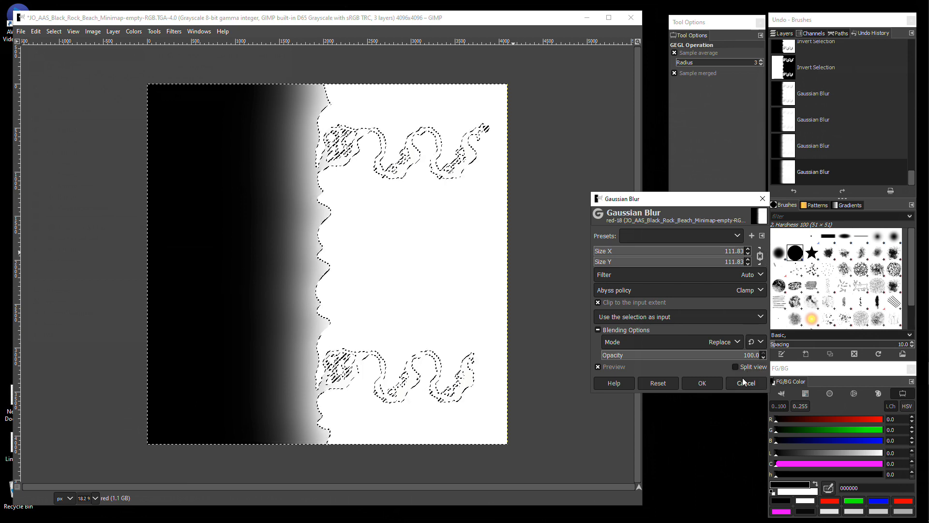
pyautogui.click(745, 382)
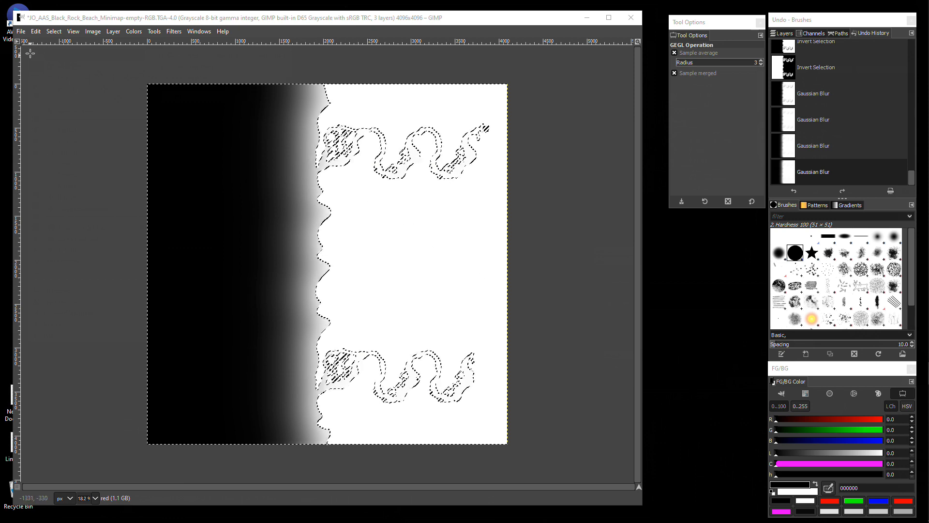
# Step: Clear the current selection from the image
pyautogui.click(54, 31)
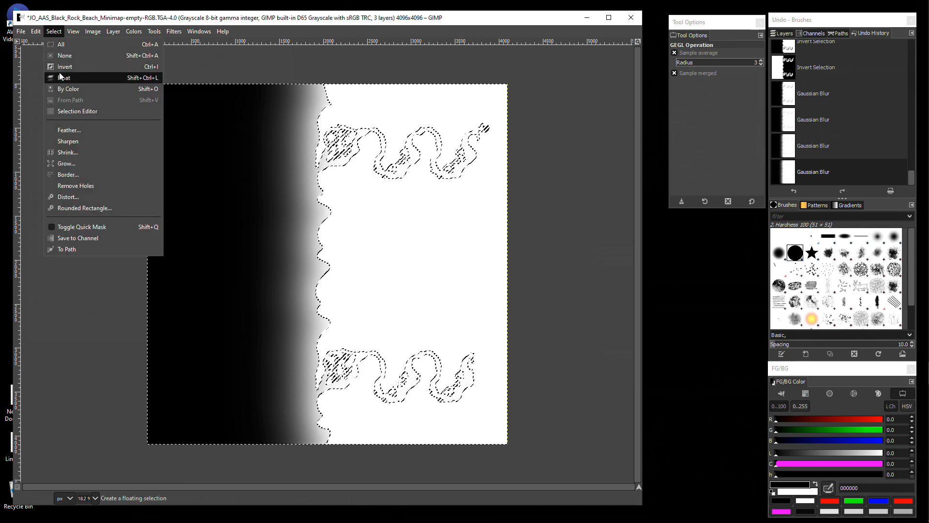
pyautogui.click(62, 57)
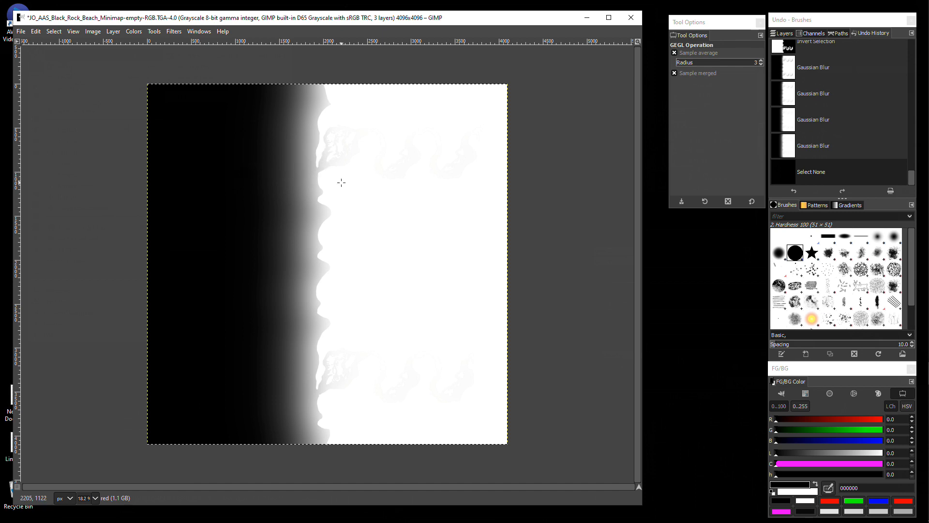
# Step: Examine the blurred upper river and its delta up close on the red layer, from the coast to the inland bends
pyautogui.scroll(4, 342, 138)
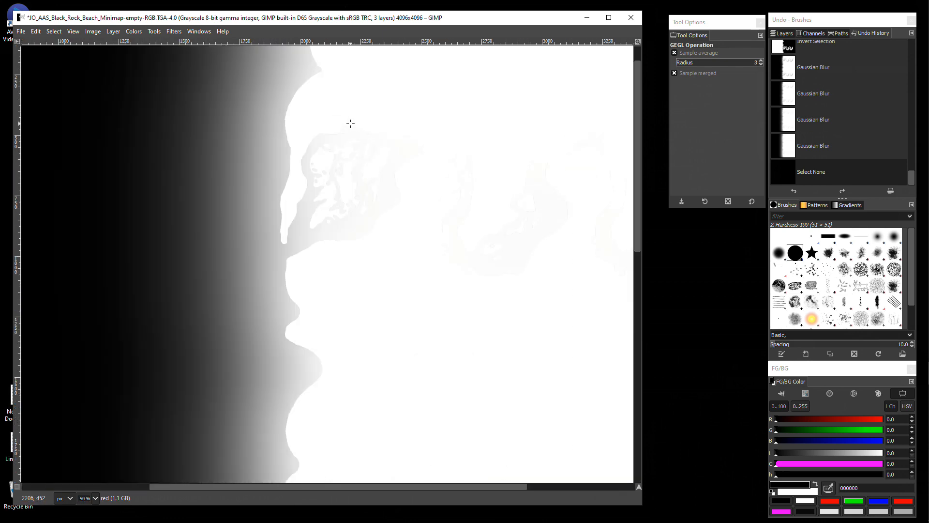
pyautogui.scroll(1, 354, 162)
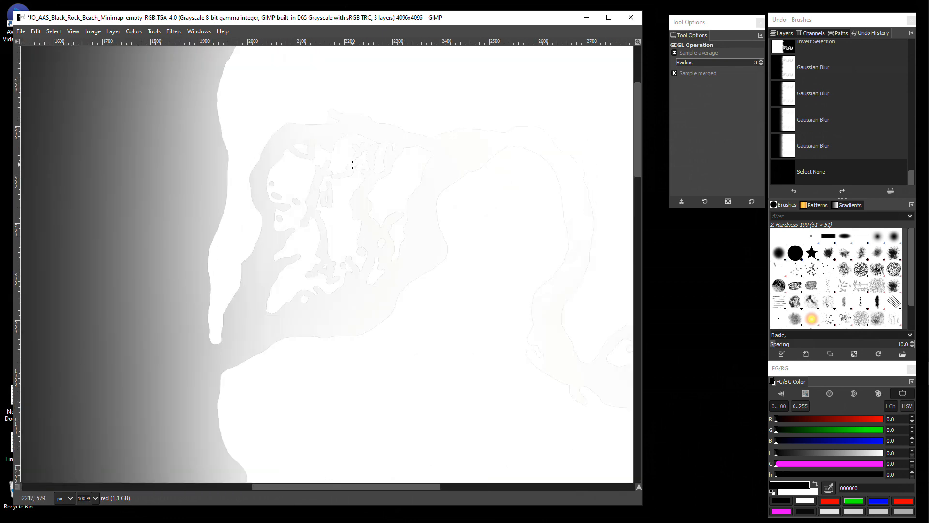
pyautogui.hscroll(5, 429, 228)
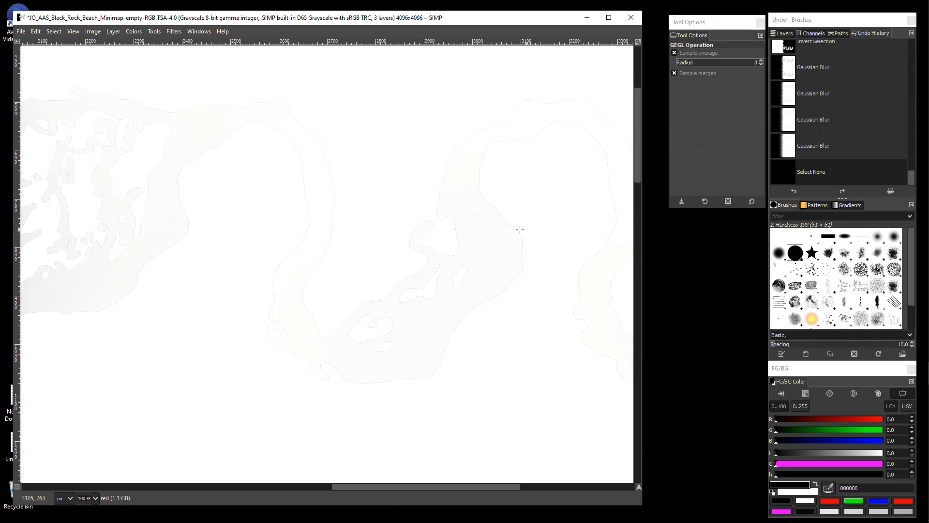
pyautogui.moveTo(520, 230); pyautogui.dragTo(297, 218)
pyautogui.moveTo(528, 252); pyautogui.dragTo(457, 230)
pyautogui.moveTo(256, 239); pyautogui.dragTo(464, 232)
pyautogui.moveTo(312, 225); pyautogui.dragTo(244, 230)
pyautogui.moveTo(346, 244); pyautogui.dragTo(492, 305)
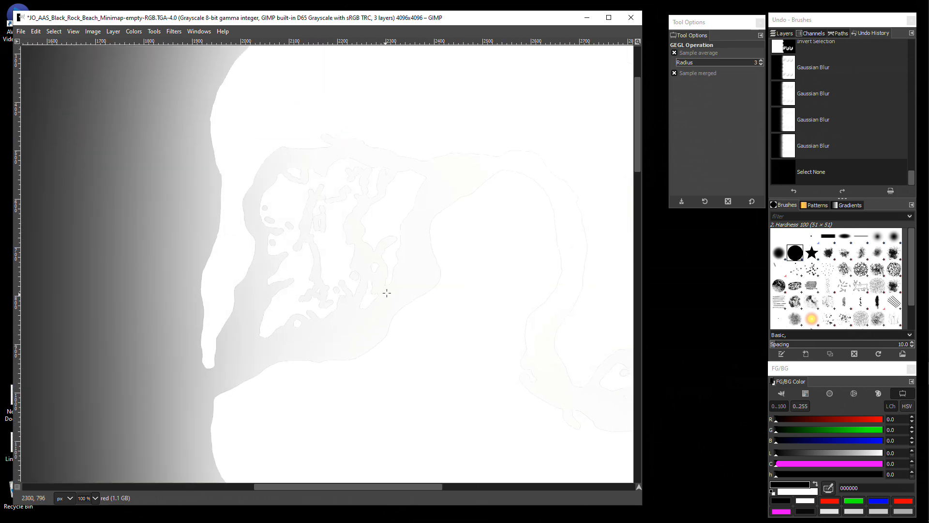
pyautogui.moveTo(337, 293); pyautogui.dragTo(373, 245)
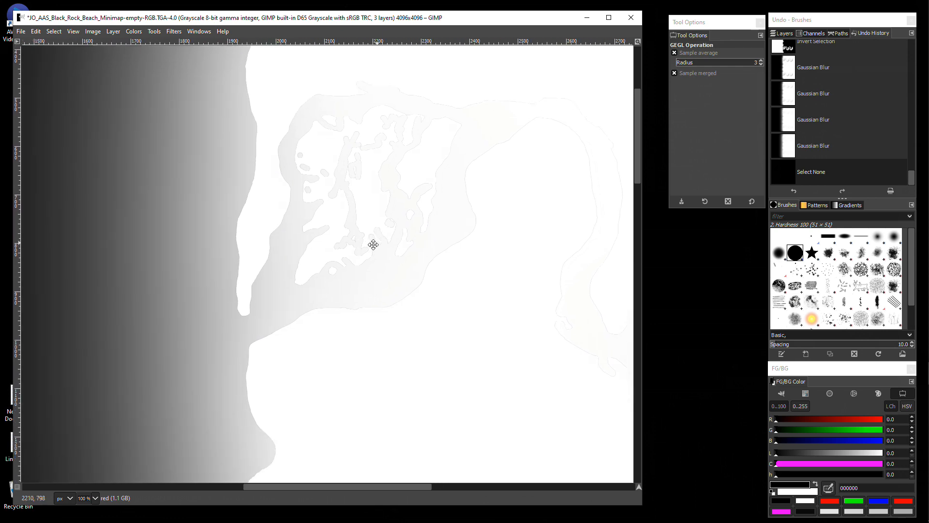
# Step: Choose the Airbrush with brush hardness 48, test a white dab on the sea near the coast, and undo the dab
pyautogui.click(154, 32)
pyautogui.moveTo(170, 55)
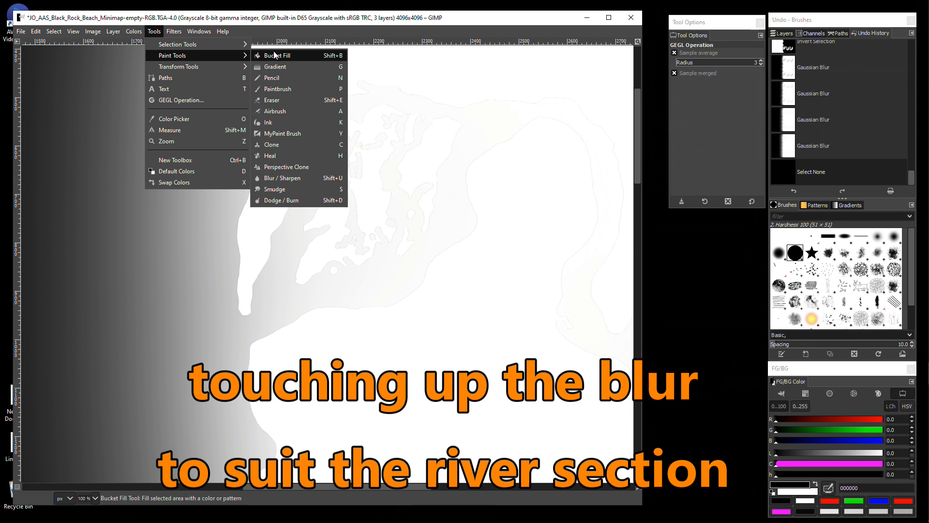
pyautogui.click(281, 112)
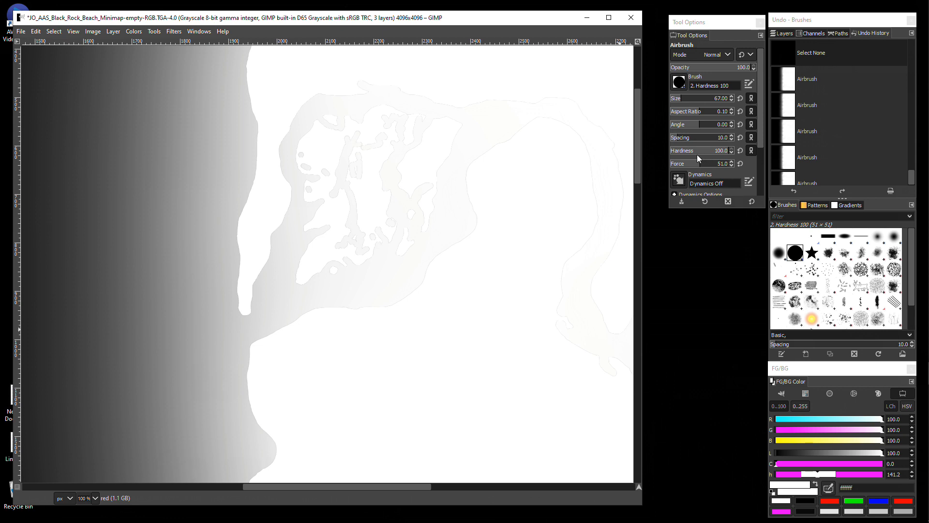
pyautogui.click(715, 151)
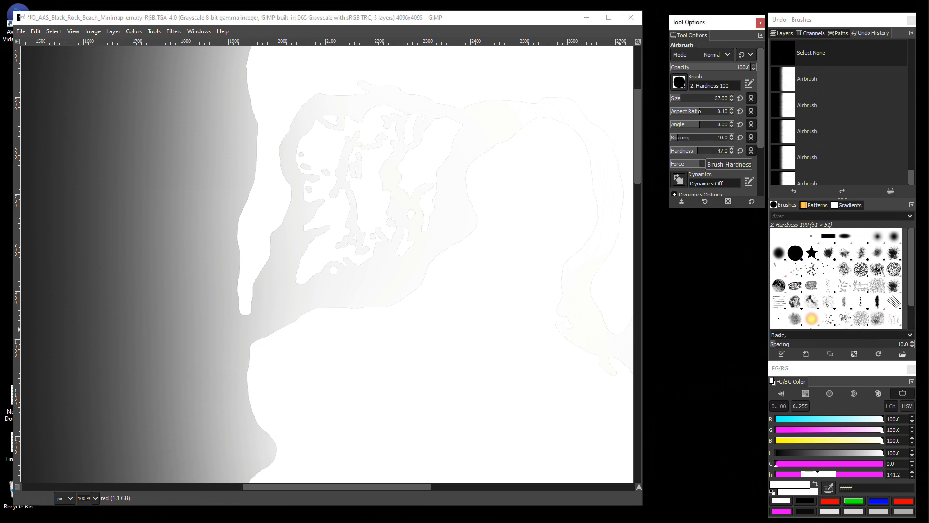
pyautogui.click(187, 173)
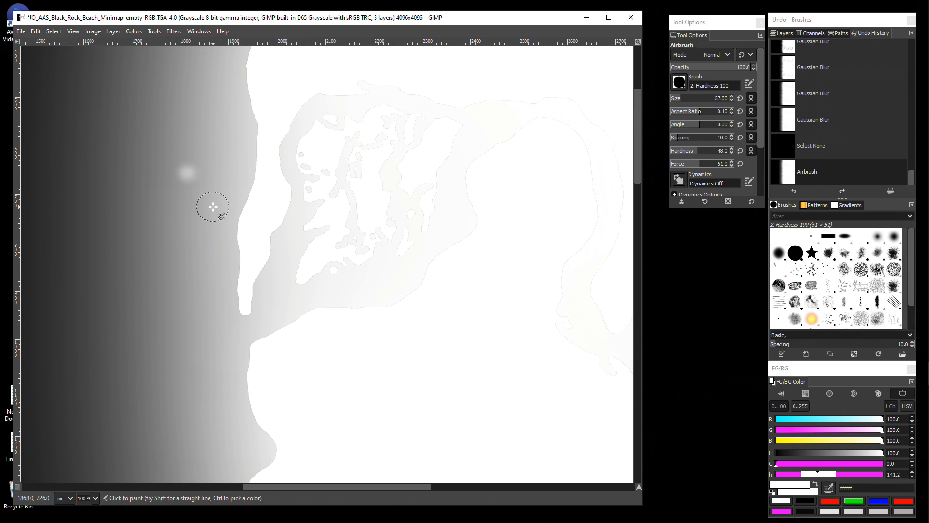
pyautogui.hotkey('ctrl', 'z')
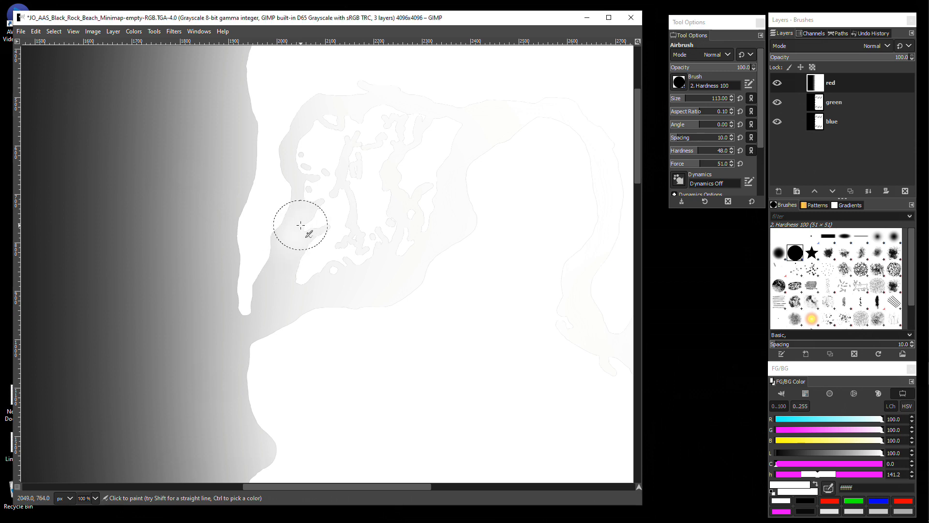
# Step: Airbrush the upper delta's branching channels white with a size 113 brush, touching up the leftover grey spots at size 32
pyautogui.moveTo(309, 199)
pyautogui.mouseDown()
pyautogui.moveTo(301, 172)
pyautogui.moveTo(311, 225)
pyautogui.moveTo(292, 152)
pyautogui.moveTo(294, 186)
pyautogui.moveTo(297, 194)
pyautogui.moveTo(298, 138)
pyautogui.moveTo(291, 167)
pyautogui.moveTo(286, 142)
pyautogui.moveTo(287, 166)
pyautogui.moveTo(324, 163)
pyautogui.moveTo(349, 147)
pyautogui.moveTo(345, 177)
pyautogui.moveTo(330, 172)
pyautogui.moveTo(352, 201)
pyautogui.moveTo(353, 229)
pyautogui.moveTo(405, 168)
pyautogui.moveTo(386, 177)
pyautogui.moveTo(373, 169)
pyautogui.moveTo(425, 122)
pyautogui.moveTo(395, 126)
pyautogui.moveTo(400, 95)
pyautogui.moveTo(378, 85)
pyautogui.moveTo(382, 104)
pyautogui.moveTo(407, 114)
pyautogui.moveTo(368, 145)
pyautogui.moveTo(361, 91)
pyautogui.moveTo(334, 115)
pyautogui.moveTo(325, 90)
pyautogui.moveTo(297, 114)
pyautogui.moveTo(320, 124)
pyautogui.moveTo(303, 131)
pyautogui.moveTo(479, 96)
pyautogui.moveTo(424, 124)
pyautogui.moveTo(462, 133)
pyautogui.moveTo(498, 94)
pyautogui.moveTo(465, 129)
pyautogui.moveTo(376, 124)
pyautogui.moveTo(380, 137)
pyautogui.moveTo(357, 182)
pyautogui.moveTo(394, 207)
pyautogui.moveTo(429, 191)
pyautogui.moveTo(418, 190)
pyautogui.moveTo(434, 202)
pyautogui.moveTo(466, 149)
pyautogui.moveTo(463, 232)
pyautogui.moveTo(477, 211)
pyautogui.moveTo(433, 247)
pyautogui.moveTo(426, 208)
pyautogui.moveTo(378, 228)
pyautogui.moveTo(401, 213)
pyautogui.moveTo(409, 216)
pyautogui.moveTo(393, 262)
pyautogui.moveTo(409, 239)
pyautogui.moveTo(284, 222)
pyautogui.moveTo(290, 202)
pyautogui.moveTo(310, 224)
pyautogui.moveTo(330, 228)
pyautogui.moveTo(329, 195)
pyautogui.moveTo(290, 245)
pyautogui.moveTo(276, 231)
pyautogui.moveTo(276, 245)
pyautogui.moveTo(281, 264)
pyautogui.moveTo(297, 241)
pyautogui.moveTo(351, 257)
pyautogui.moveTo(348, 237)
pyautogui.mouseUp()
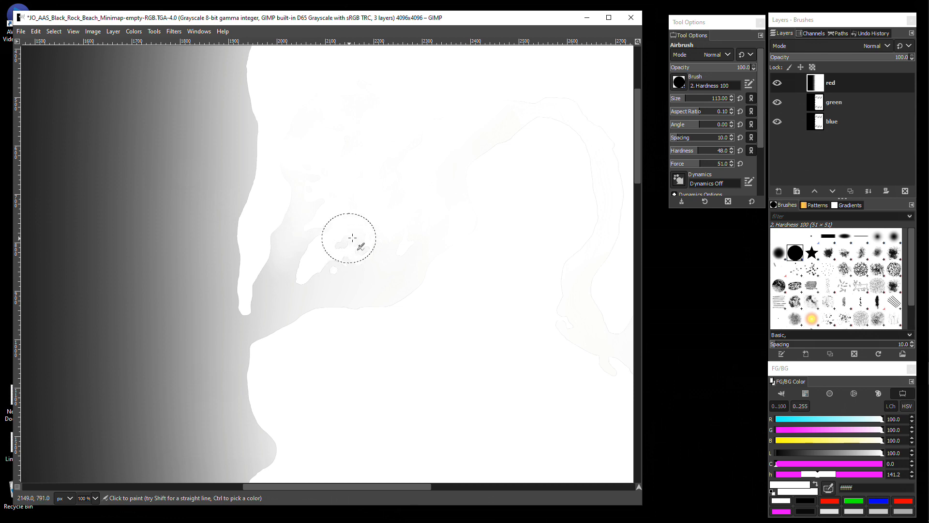
pyautogui.click(681, 97)
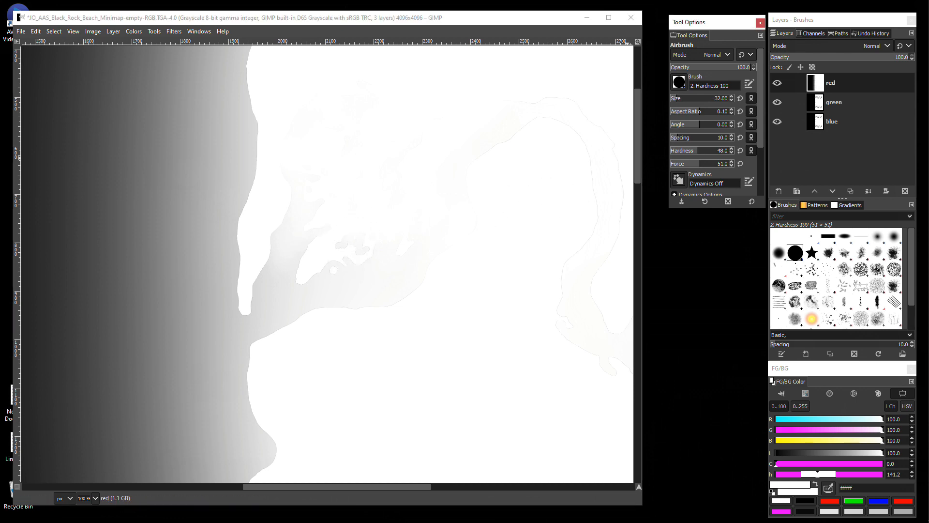
pyautogui.moveTo(343, 243); pyautogui.dragTo(334, 248)
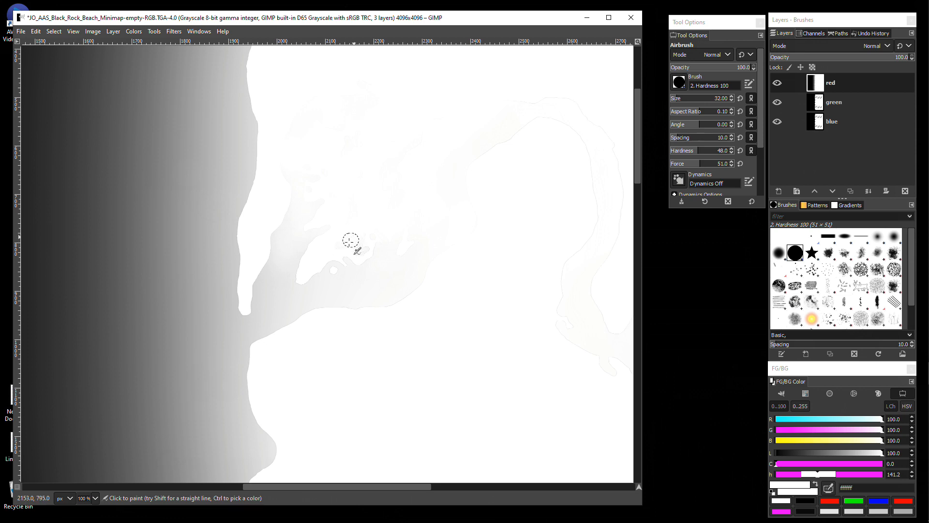
pyautogui.moveTo(347, 245)
pyautogui.mouseDown()
pyautogui.moveTo(346, 261)
pyautogui.moveTo(326, 267)
pyautogui.moveTo(354, 251)
pyautogui.moveTo(320, 268)
pyautogui.moveTo(370, 246)
pyautogui.mouseUp()
# Step: Airbrush the lower river delta's branching channels white with a size 91 brush
pyautogui.moveTo(637, 155)
pyautogui.mouseDown()
pyautogui.moveTo(634, 416)
pyautogui.moveTo(634, 403)
pyautogui.mouseUp()
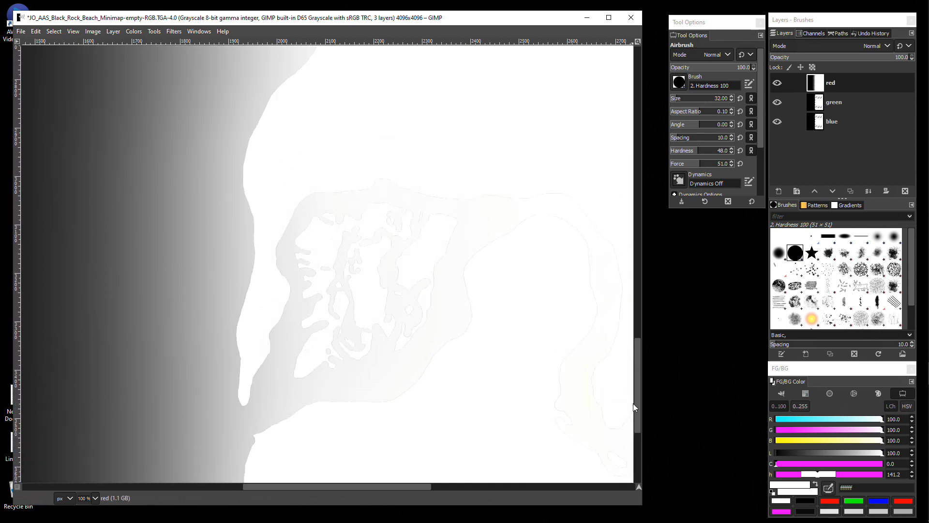
pyautogui.moveTo(677, 99); pyautogui.dragTo(690, 99)
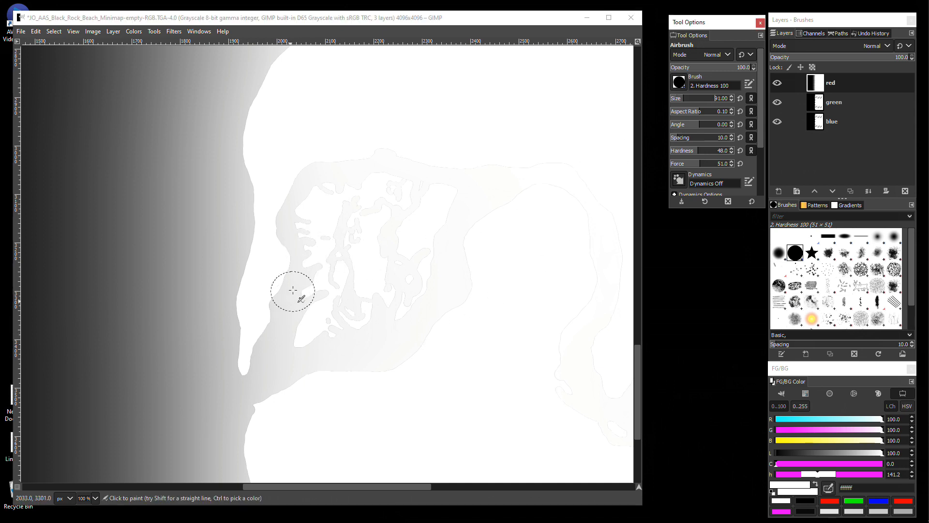
pyautogui.moveTo(292, 206)
pyautogui.mouseDown()
pyautogui.moveTo(300, 275)
pyautogui.moveTo(288, 230)
pyautogui.moveTo(307, 215)
pyautogui.moveTo(279, 233)
pyautogui.moveTo(421, 323)
pyautogui.moveTo(461, 253)
pyautogui.moveTo(368, 190)
pyautogui.moveTo(423, 309)
pyautogui.moveTo(416, 318)
pyautogui.moveTo(399, 290)
pyautogui.moveTo(431, 241)
pyautogui.moveTo(327, 261)
pyautogui.moveTo(327, 330)
pyautogui.moveTo(382, 293)
pyautogui.moveTo(286, 245)
pyautogui.moveTo(346, 242)
pyautogui.moveTo(300, 251)
pyautogui.moveTo(327, 295)
pyautogui.moveTo(316, 274)
pyautogui.moveTo(358, 291)
pyautogui.moveTo(279, 261)
pyautogui.moveTo(284, 268)
pyautogui.moveTo(352, 235)
pyautogui.moveTo(392, 283)
pyautogui.mouseUp()
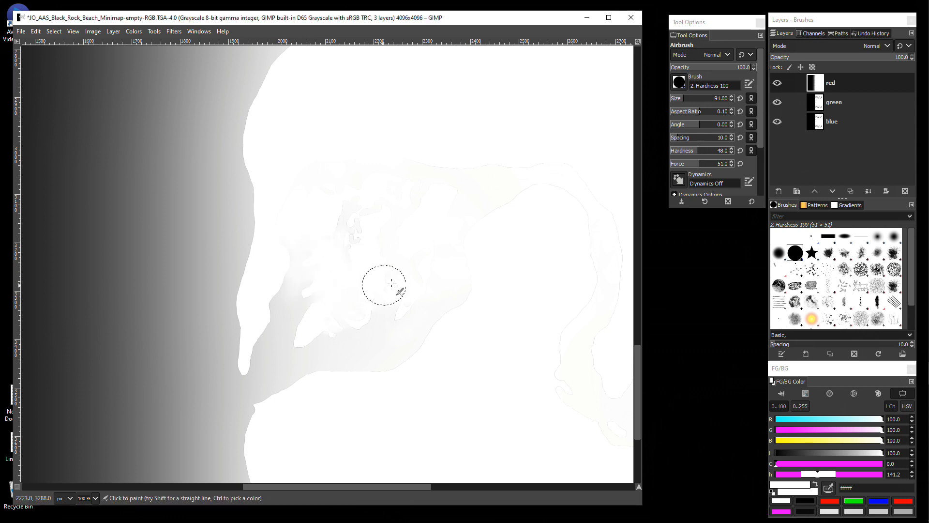
# Step: Switch to the Paintbrush with hardness 100 and paint the remaining inner patches of the lower delta white
pyautogui.click(741, 150)
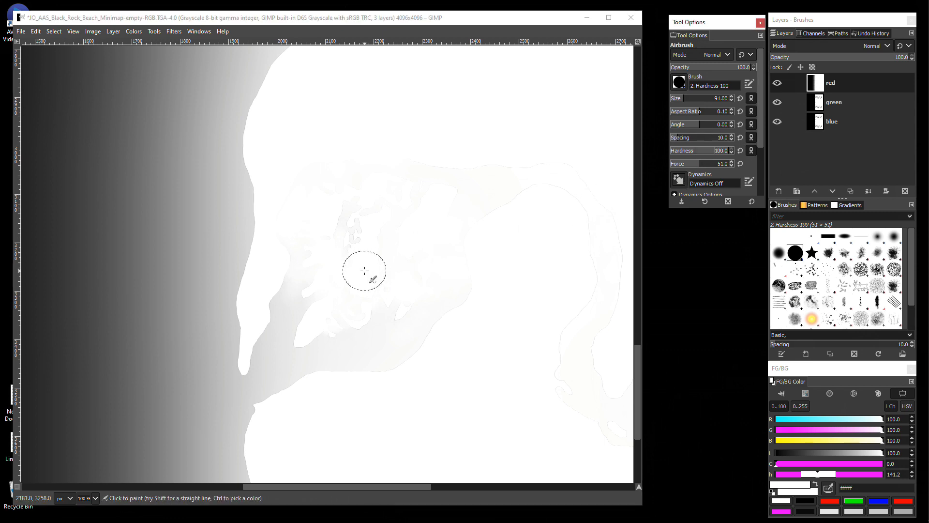
pyautogui.click(174, 32)
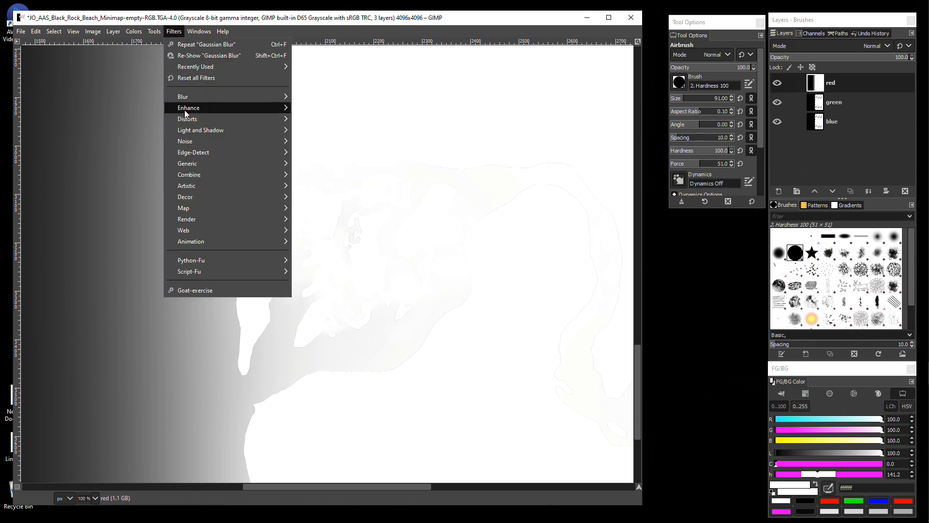
pyautogui.moveTo(154, 32)
pyautogui.moveTo(170, 56)
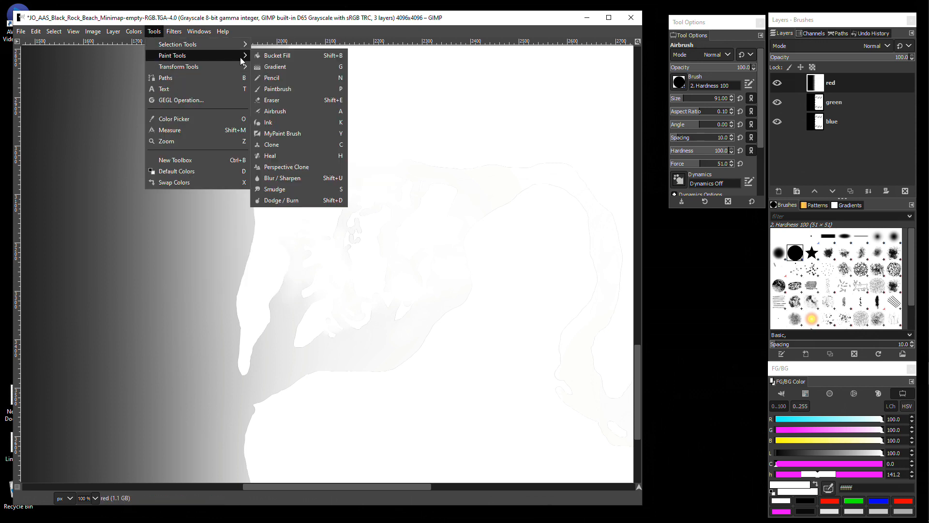
pyautogui.click(290, 77)
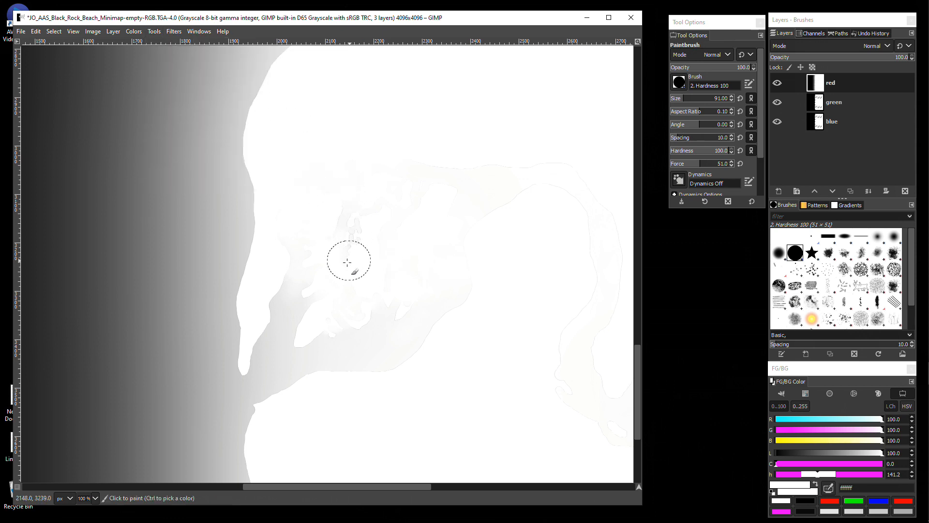
pyautogui.moveTo(349, 286)
pyautogui.mouseDown()
pyautogui.moveTo(374, 270)
pyautogui.moveTo(349, 222)
pyautogui.moveTo(355, 242)
pyautogui.moveTo(344, 244)
pyautogui.moveTo(297, 199)
pyautogui.moveTo(327, 203)
pyautogui.moveTo(347, 192)
pyautogui.moveTo(323, 176)
pyautogui.moveTo(336, 161)
pyautogui.moveTo(360, 208)
pyautogui.moveTo(381, 154)
pyautogui.moveTo(412, 151)
pyautogui.moveTo(415, 214)
pyautogui.moveTo(426, 195)
pyautogui.moveTo(403, 194)
pyautogui.moveTo(365, 223)
pyautogui.moveTo(510, 243)
pyautogui.moveTo(414, 245)
pyautogui.moveTo(493, 241)
pyautogui.moveTo(399, 241)
pyautogui.moveTo(495, 212)
pyautogui.moveTo(372, 205)
pyautogui.mouseUp()
# Step: Enlarge the brush to size 232 and paint the remaining inland river bends white, keeping the grey channels near the coast
pyautogui.hscroll(2, 523, 183)
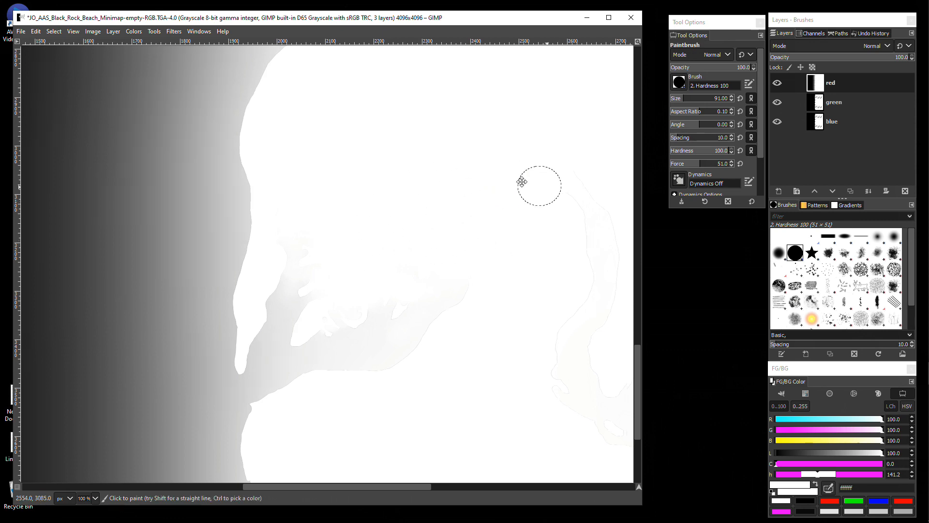
pyautogui.scroll(20, 523, 183)
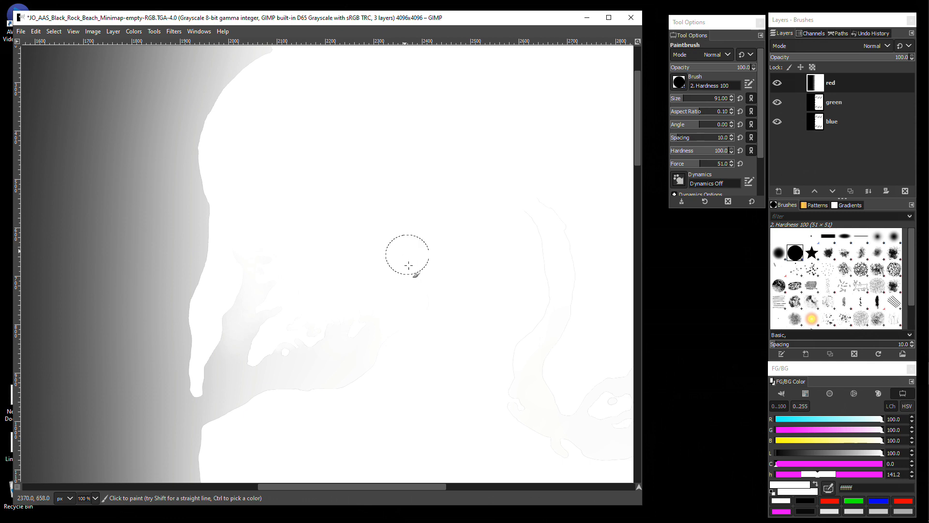
pyautogui.hscroll(10, 421, 314)
pyautogui.press(']')
pyautogui.hscroll(5, 412, 245)
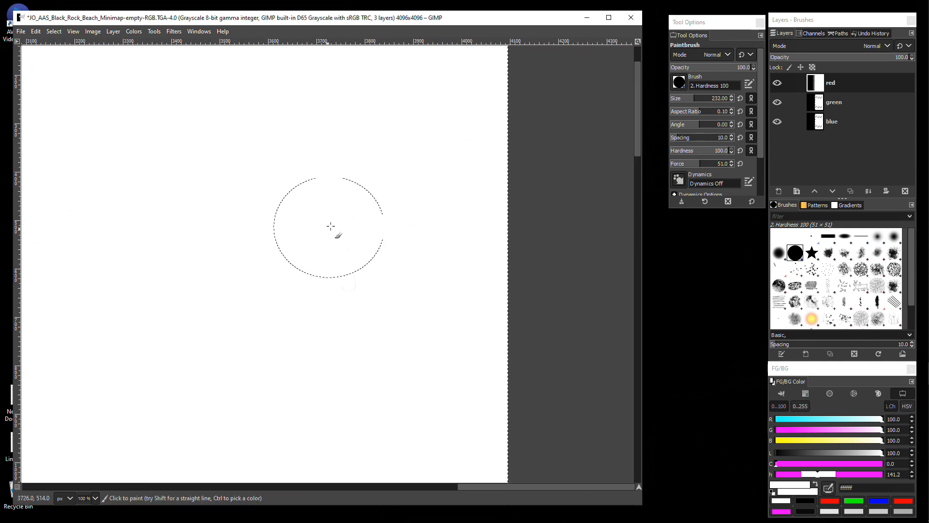
pyautogui.hscroll(-6, 411, 254)
pyautogui.scroll(-3, 448, 294)
pyautogui.scroll(-8, 436, 305)
pyautogui.scroll(2, 338, 360)
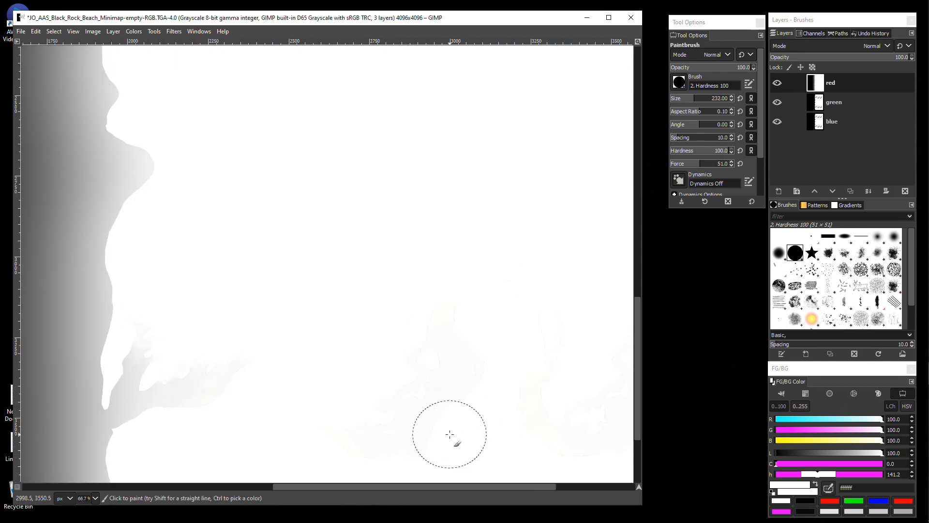
pyautogui.hscroll(4, 426, 387)
pyautogui.moveTo(409, 447)
pyautogui.mouseDown()
pyautogui.moveTo(389, 417)
pyautogui.moveTo(495, 383)
pyautogui.moveTo(431, 415)
pyautogui.moveTo(456, 400)
pyautogui.moveTo(500, 329)
pyautogui.moveTo(427, 390)
pyautogui.moveTo(453, 338)
pyautogui.moveTo(464, 339)
pyautogui.moveTo(534, 265)
pyautogui.moveTo(420, 370)
pyautogui.moveTo(493, 269)
pyautogui.moveTo(288, 484)
pyautogui.moveTo(245, 486)
pyautogui.mouseUp()
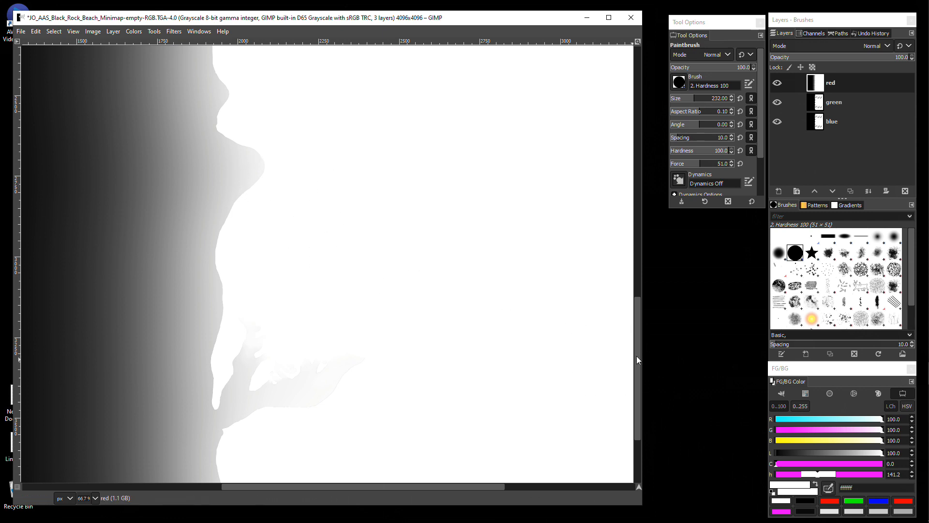
# Step: Start a Gaussian Blur on the red layer, try a size of 25.18, and return both sizes to 0
pyautogui.moveTo(637, 360); pyautogui.dragTo(633, 295)
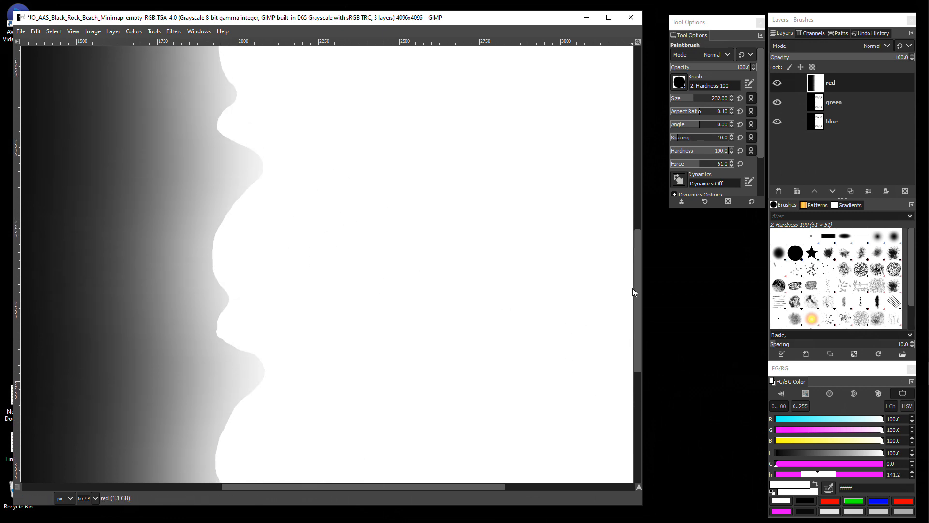
pyautogui.moveTo(634, 292); pyautogui.dragTo(632, 331)
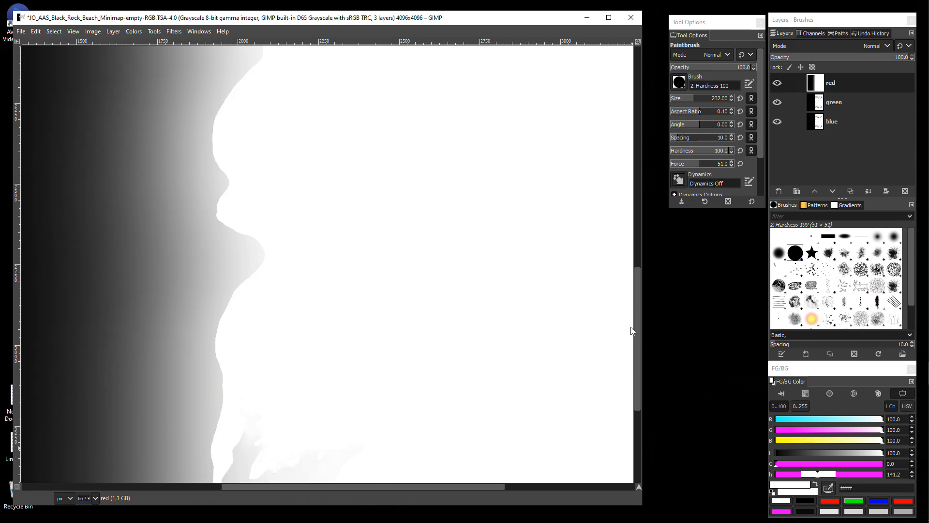
pyautogui.click(154, 32)
pyautogui.moveTo(173, 32)
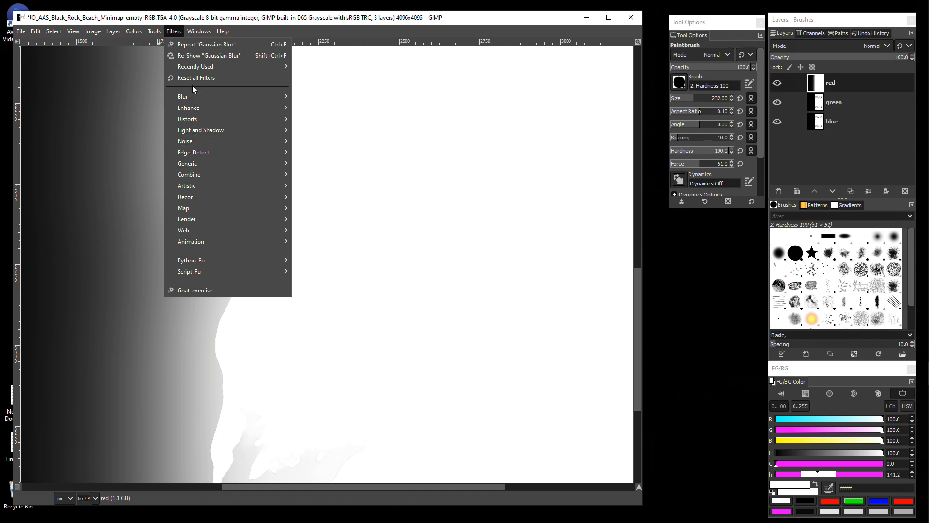
pyautogui.moveTo(289, 96)
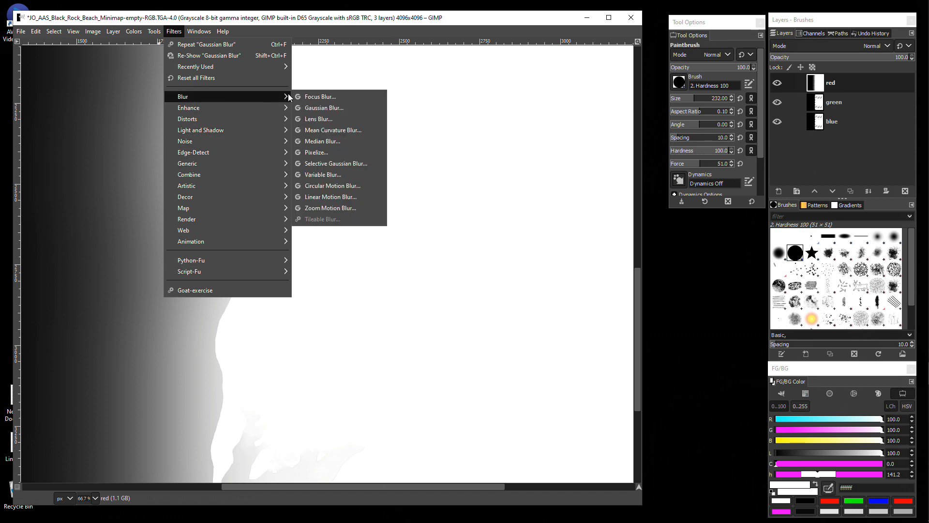
pyautogui.click(321, 107)
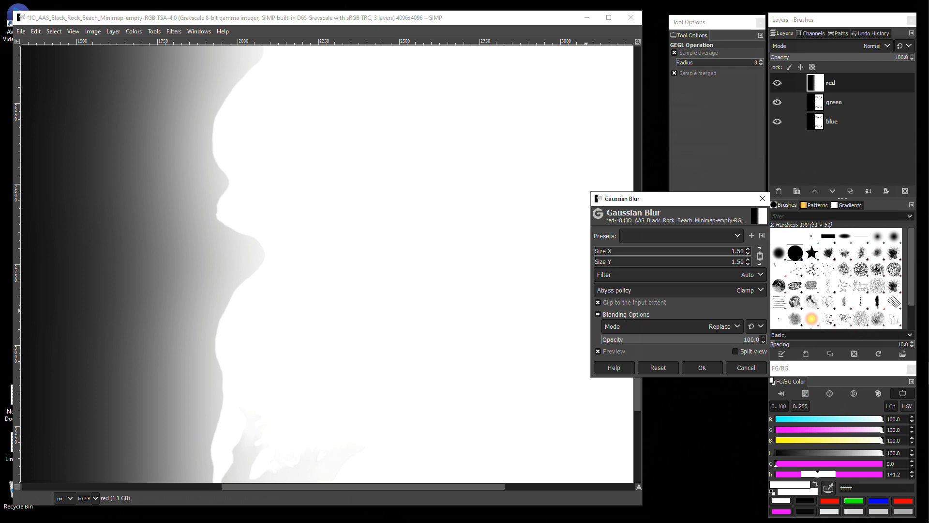
pyautogui.moveTo(598, 251); pyautogui.dragTo(631, 250)
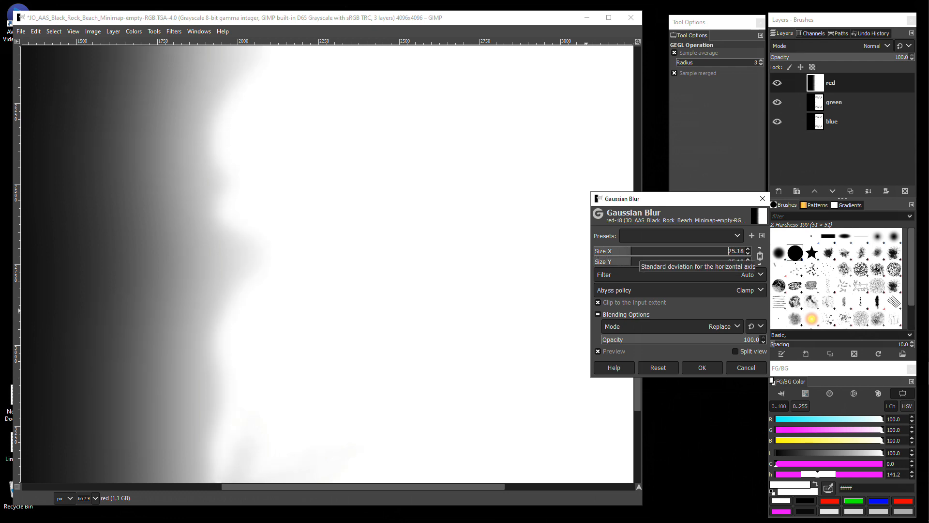
pyautogui.moveTo(631, 250); pyautogui.dragTo(593, 251)
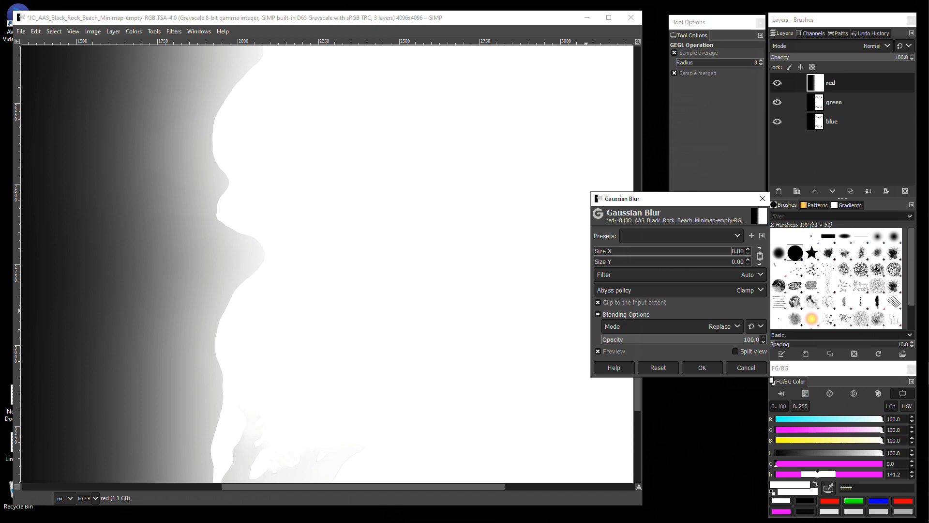
# Step: Set the Gaussian Blur size to 26.14 in X and Y and apply it to the red layer
pyautogui.moveTo(638, 402); pyautogui.dragTo(633, 483)
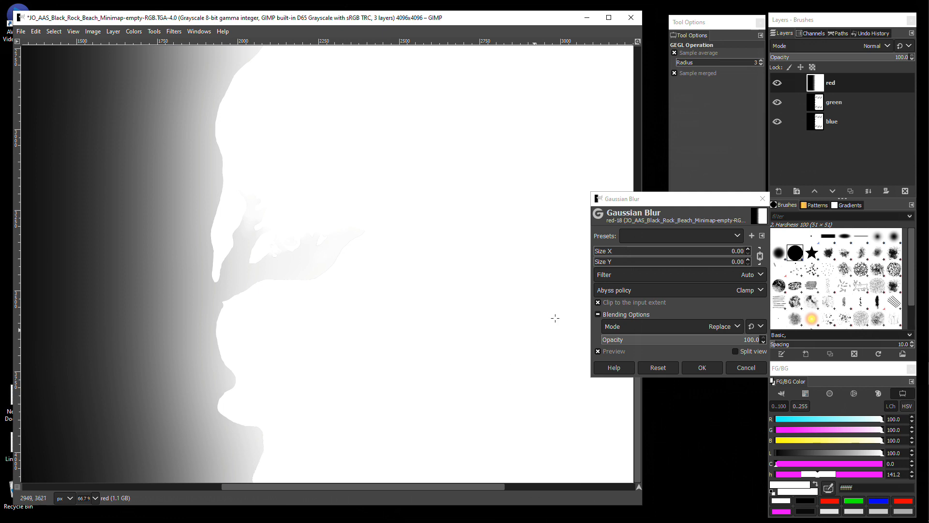
pyautogui.click(733, 251)
pyautogui.scroll(2, 733, 251)
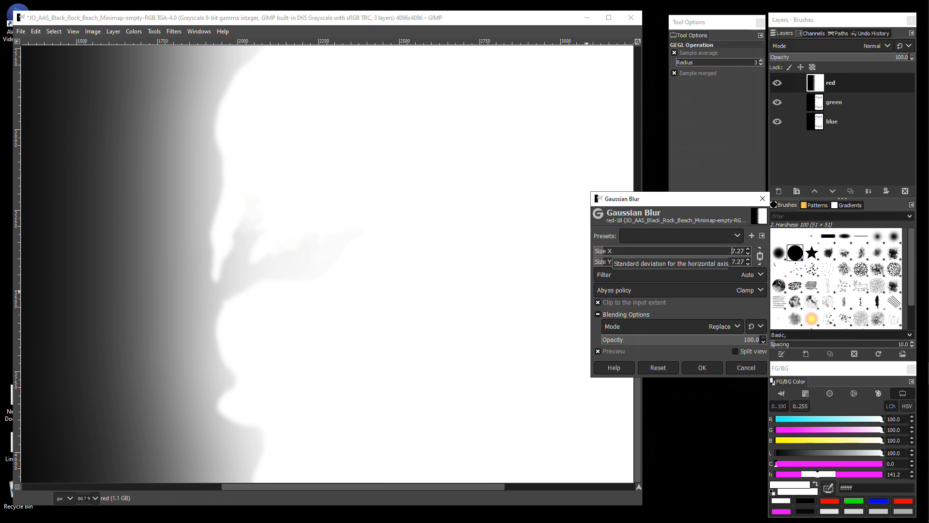
pyautogui.scroll(3, 732, 251)
pyautogui.scroll(1, 729, 251)
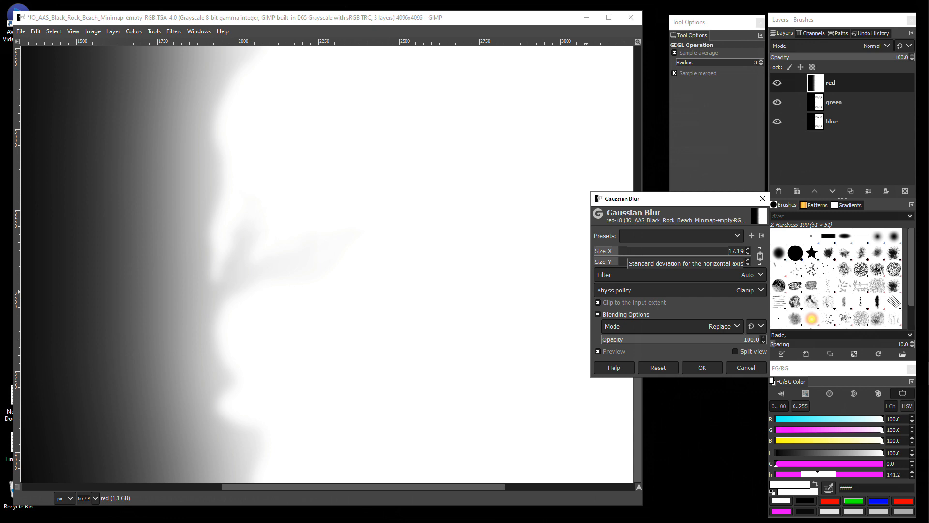
pyautogui.scroll(1, 730, 250)
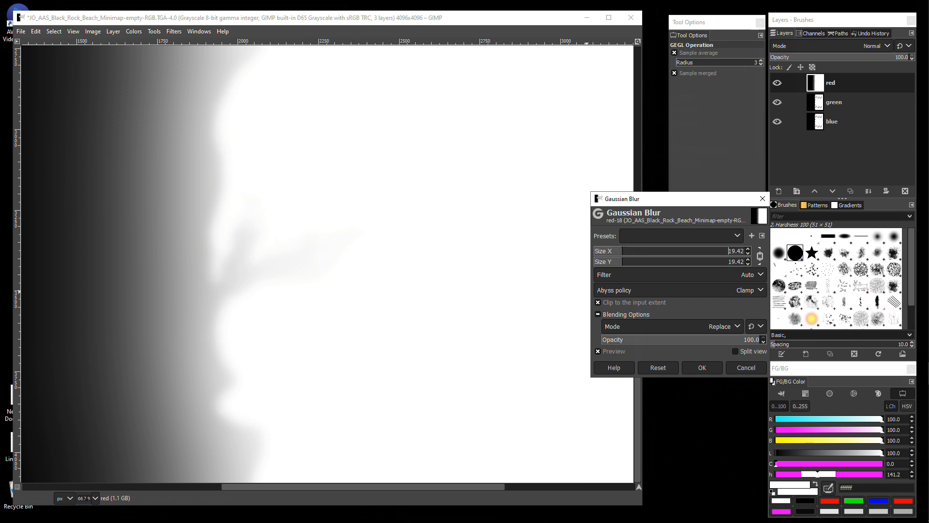
pyautogui.scroll(2, 729, 251)
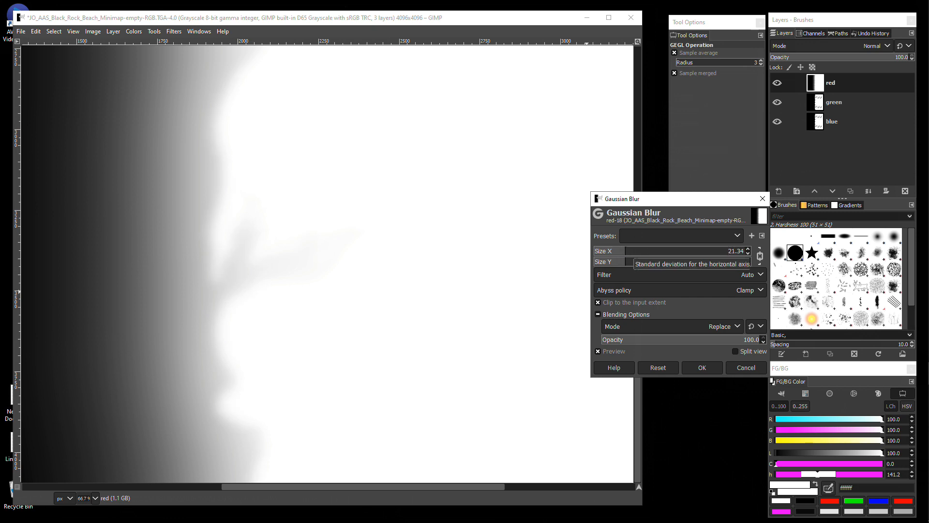
pyautogui.scroll(2, 730, 251)
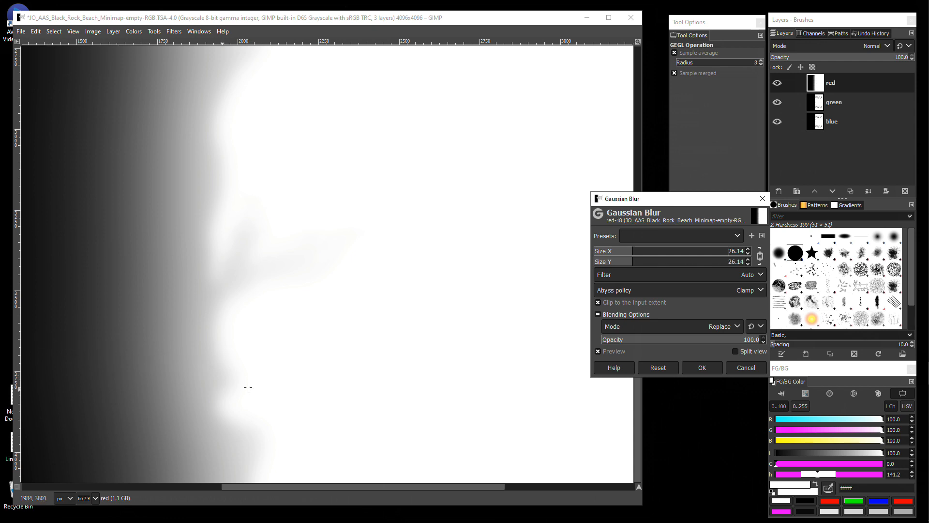
pyautogui.click(708, 369)
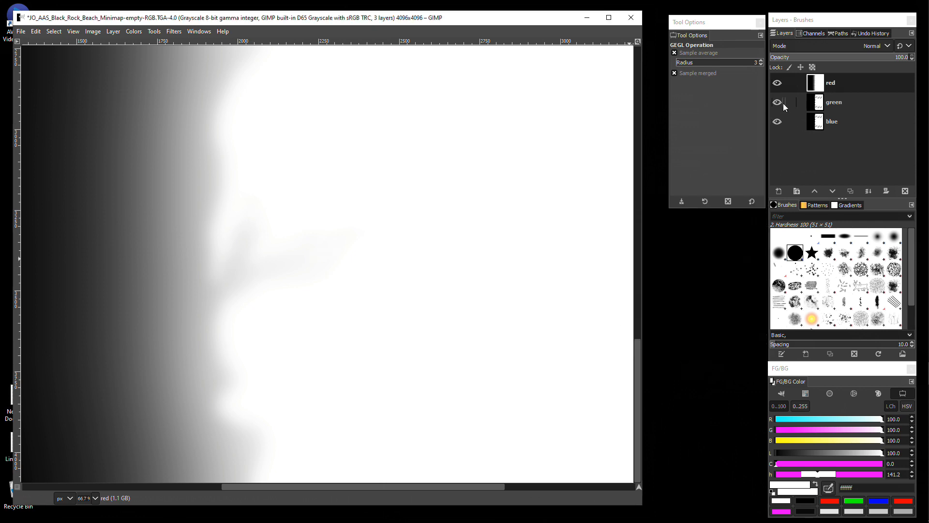
# Step: Hide the green and blue layers and examine the blurred red layer across the whole image
pyautogui.moveTo(784, 104); pyautogui.dragTo(777, 121)
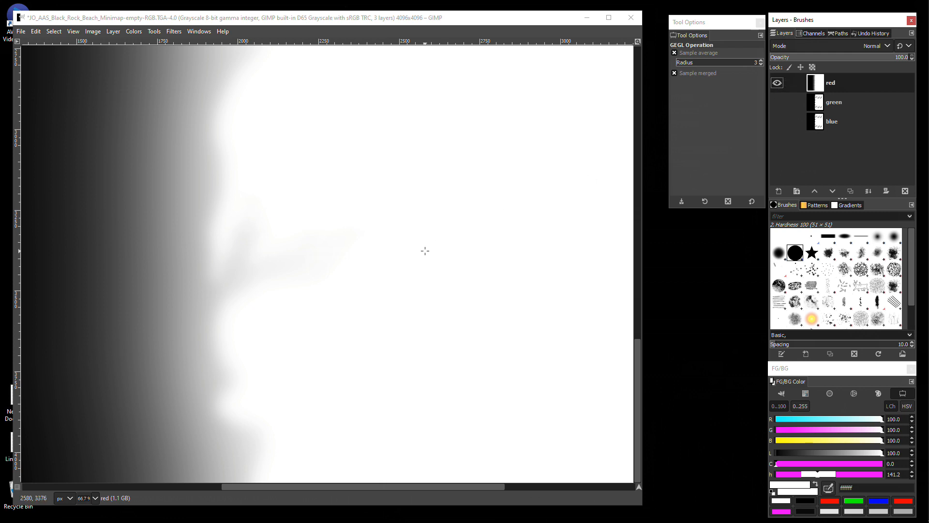
pyautogui.hotkey('shift', 'ctrl', 'j')
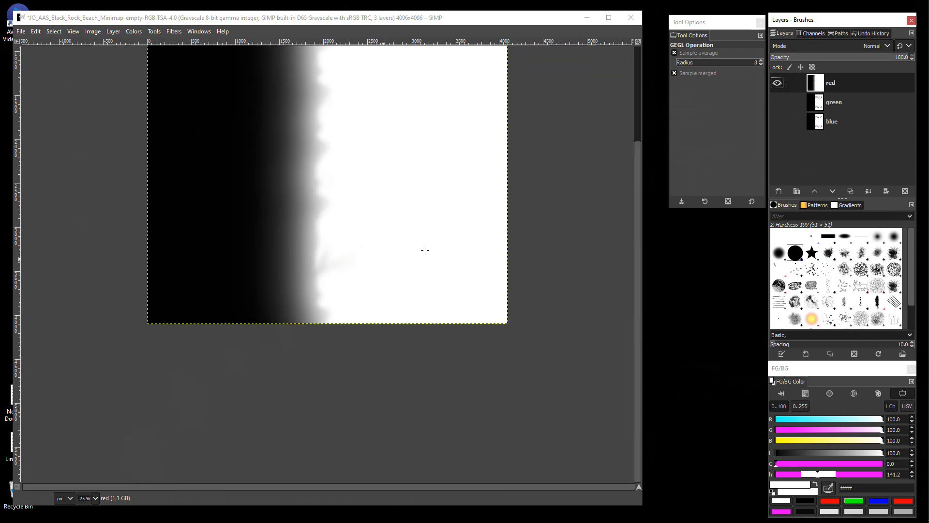
pyautogui.press('+')
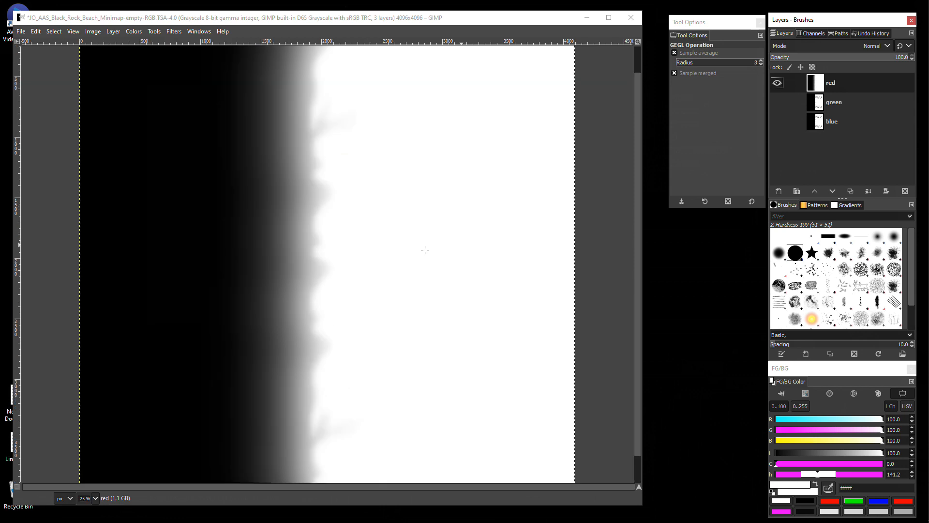
pyautogui.hotkey('shift', 'ctrl', 'j')
# Step: Check the green and blue layers individually and make all three layers visible again
pyautogui.click(778, 83)
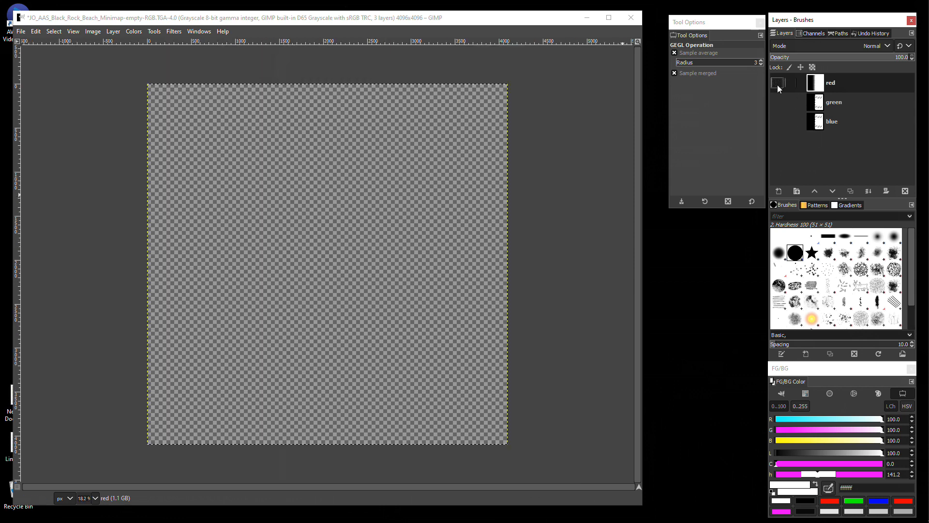
pyautogui.click(778, 102)
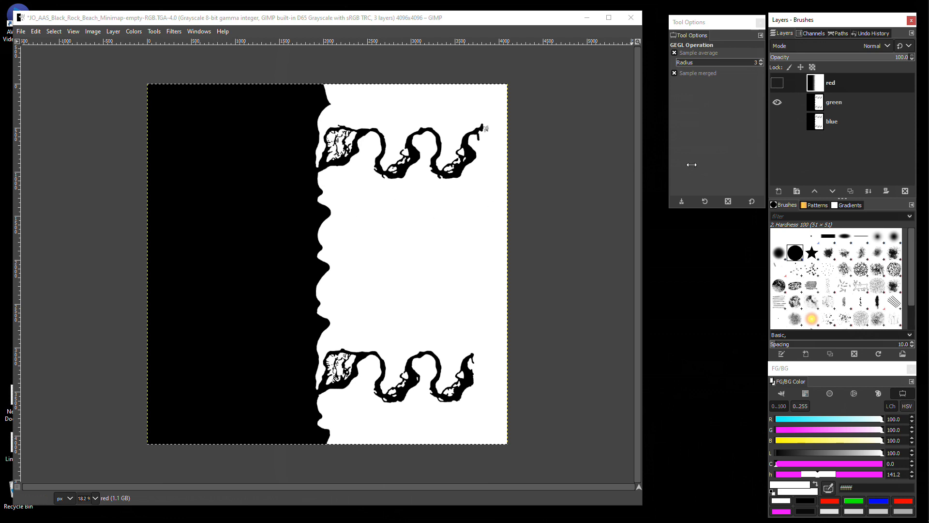
pyautogui.click(778, 103)
pyautogui.click(778, 121)
pyautogui.click(777, 122)
pyautogui.click(777, 122)
pyautogui.click(777, 102)
pyautogui.click(778, 83)
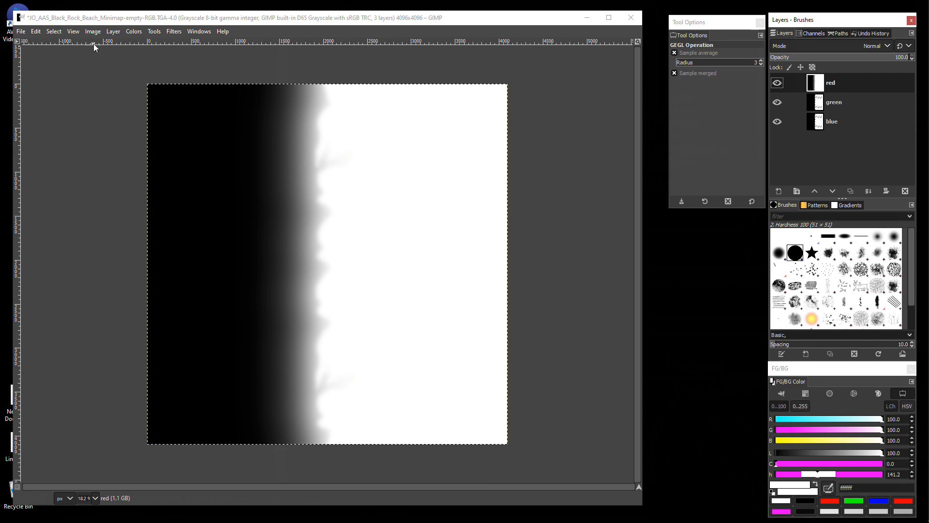
pyautogui.click(133, 32)
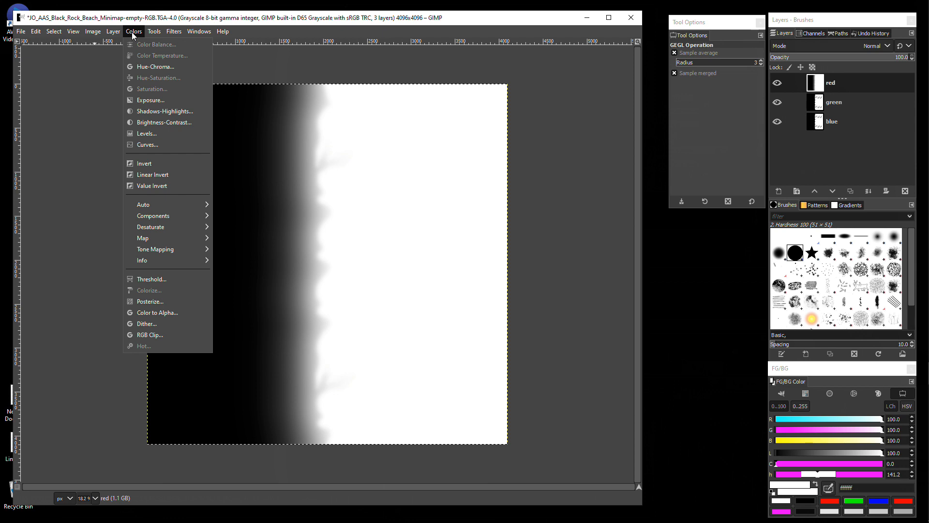
pyautogui.click(132, 32)
pyautogui.click(132, 32)
pyautogui.click(131, 32)
pyautogui.click(132, 31)
pyautogui.click(89, 90)
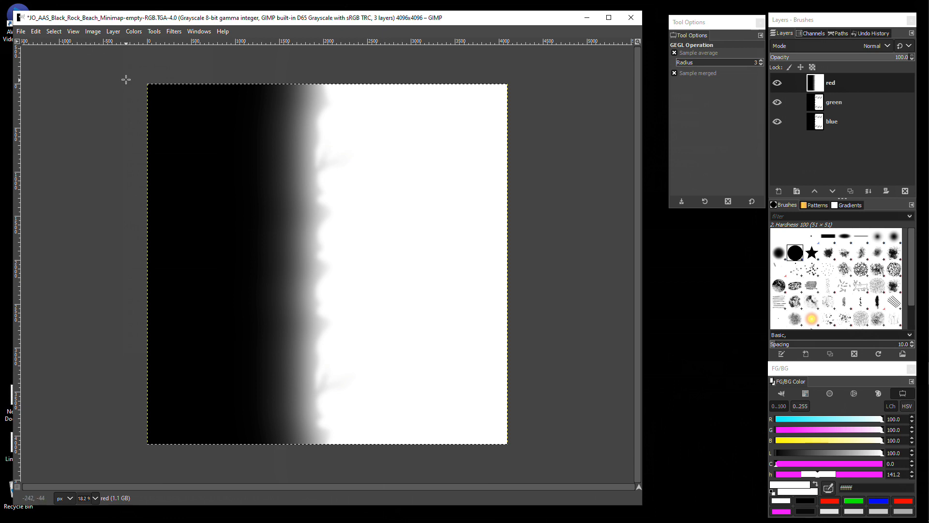
# Step: Recompose the red, green and blue layers into the original RGB source image
pyautogui.click(134, 31)
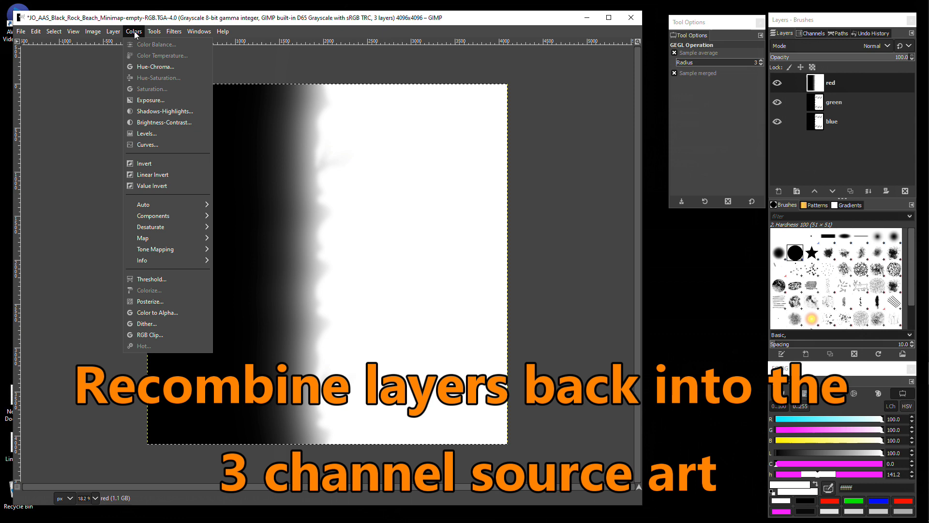
pyautogui.moveTo(155, 216)
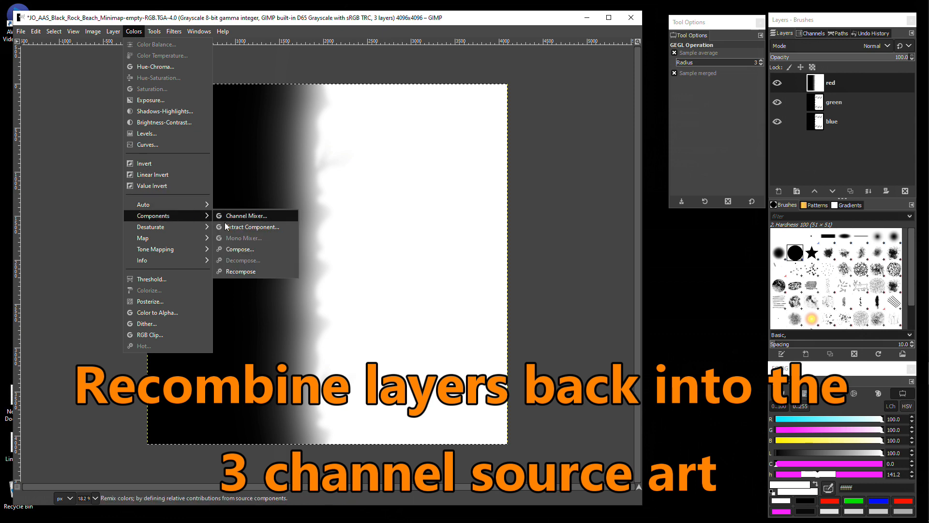
pyautogui.click(243, 271)
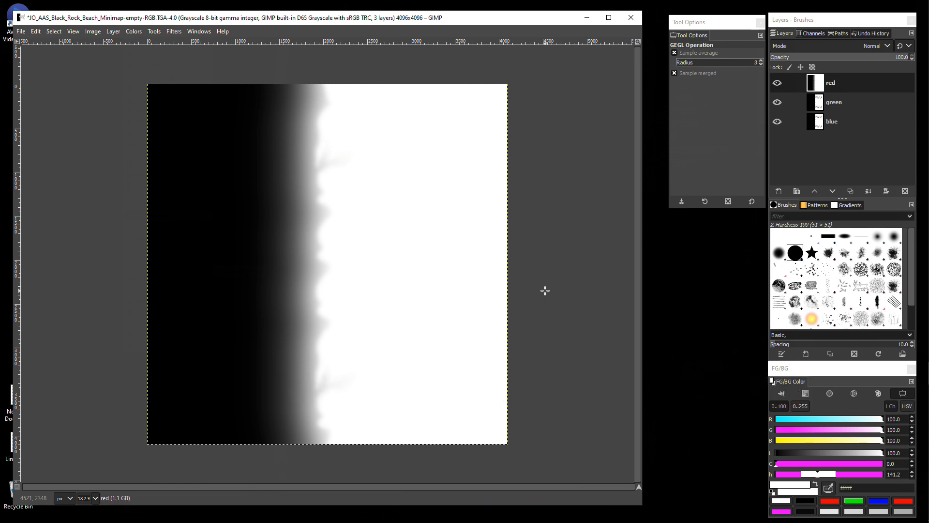
# Step: Switch to the source minimap image window and examine the recomposed water mask in full
pyautogui.click(587, 17)
pyautogui.moveTo(917, 375)
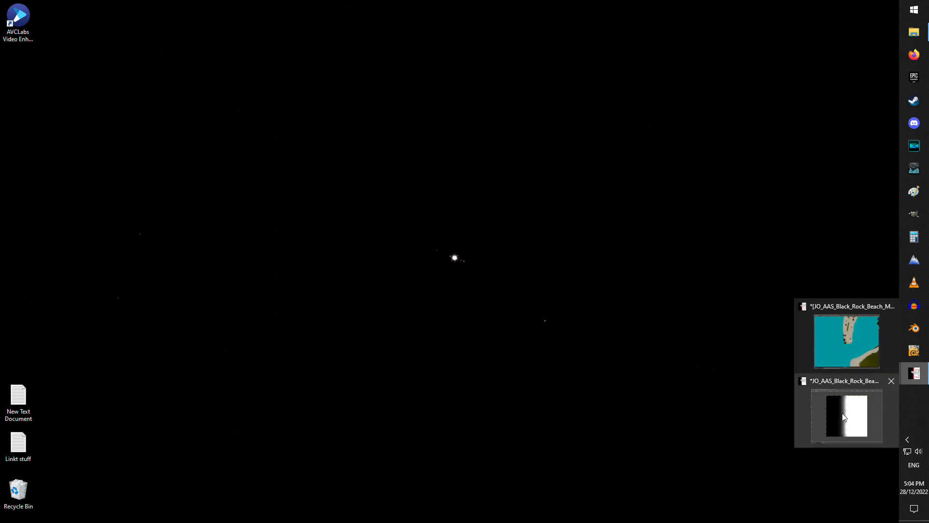
pyautogui.click(845, 342)
pyautogui.scroll(-5, 485, 285)
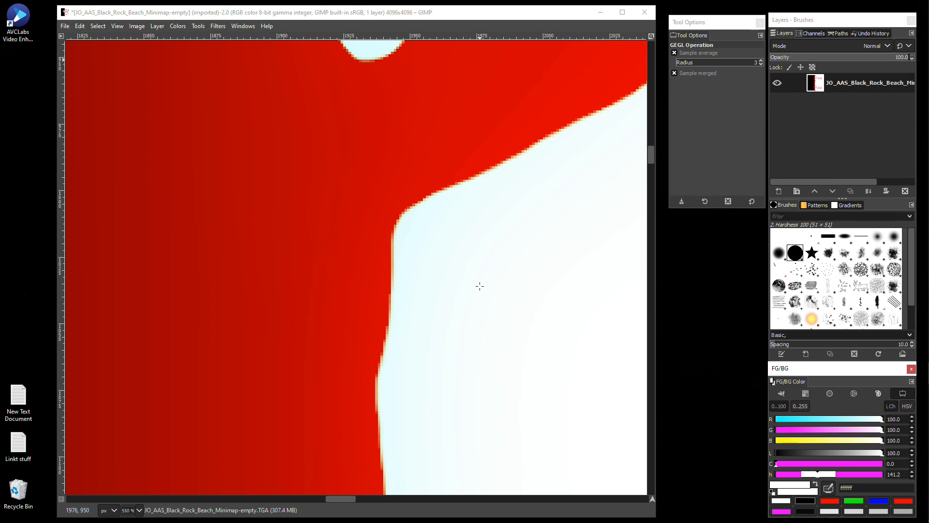
pyautogui.scroll(-6, 479, 286)
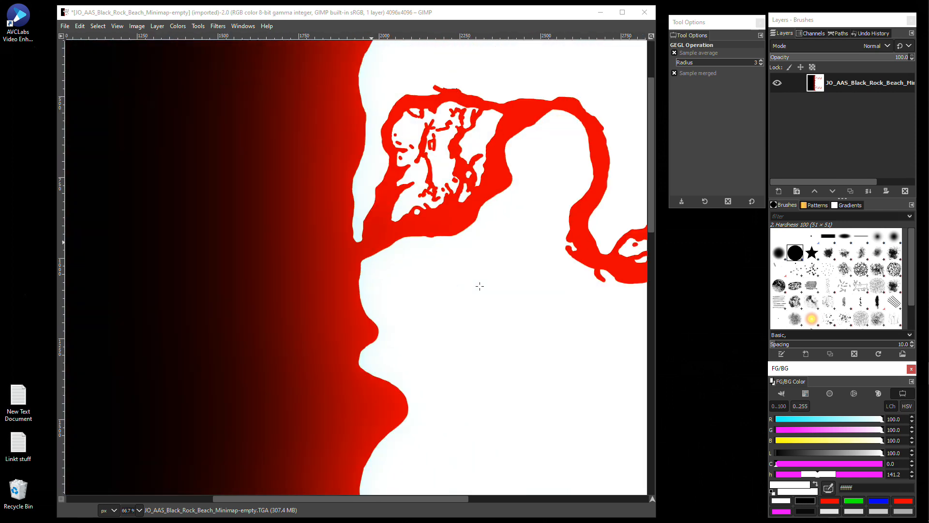
pyautogui.scroll(-4, 480, 286)
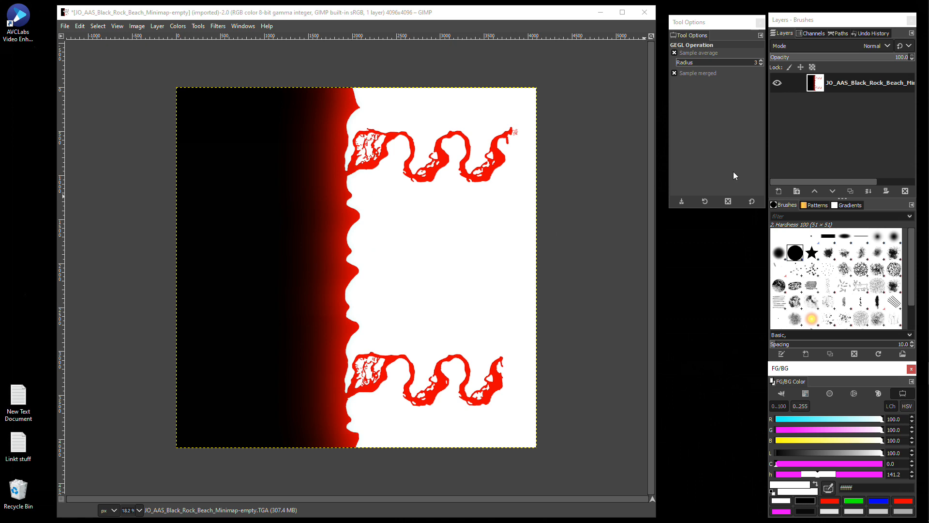
# Step: Examine the image's red, green and blue channels individually, finishing with all three channels shown
pyautogui.click(813, 33)
pyautogui.click(778, 67)
pyautogui.click(777, 85)
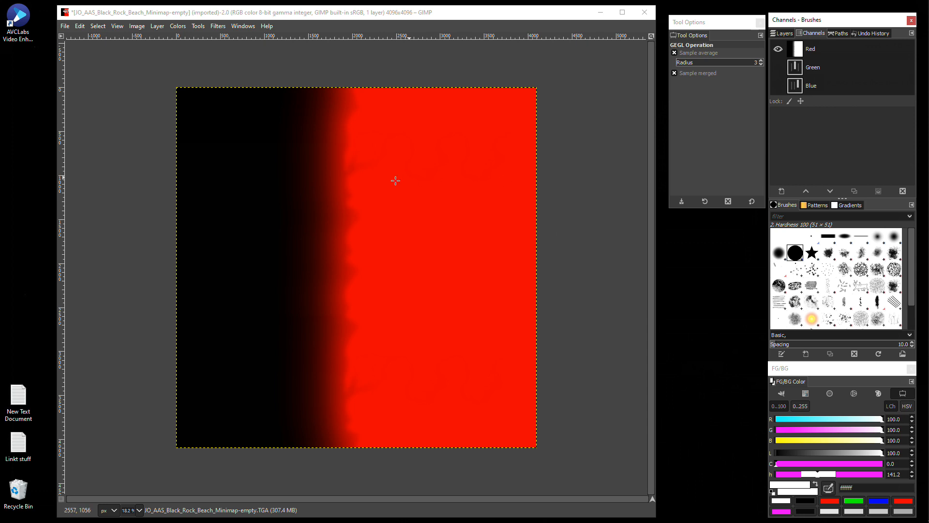
pyautogui.click(778, 48)
pyautogui.click(779, 68)
pyautogui.click(779, 68)
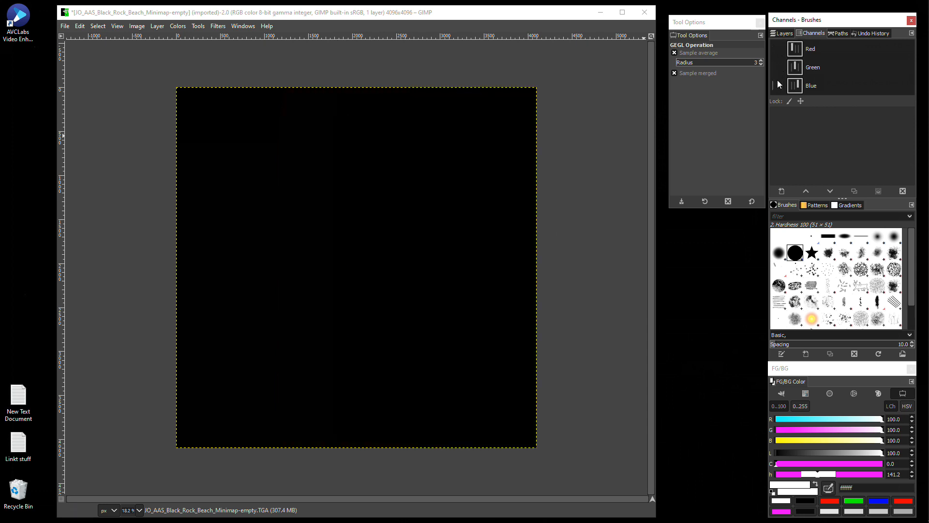
pyautogui.click(777, 86)
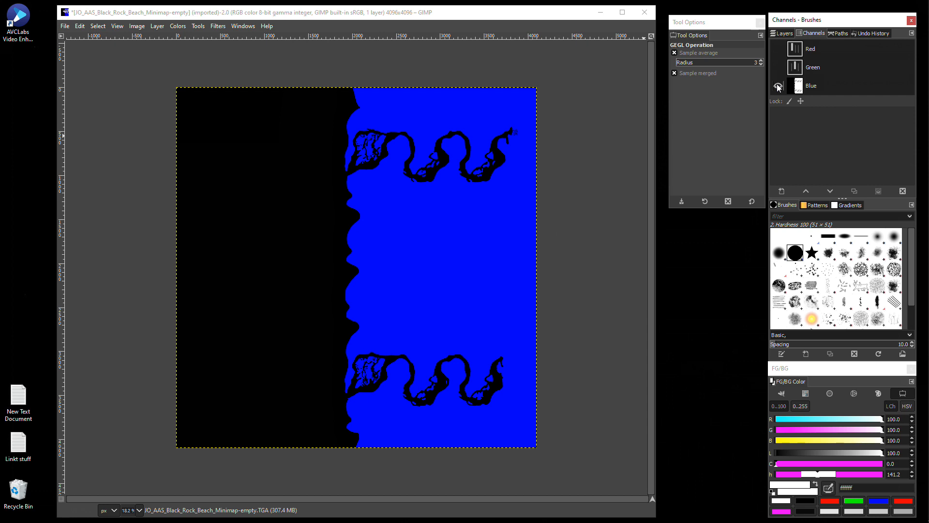
pyautogui.click(778, 86)
pyautogui.click(778, 48)
pyautogui.click(779, 68)
pyautogui.click(778, 86)
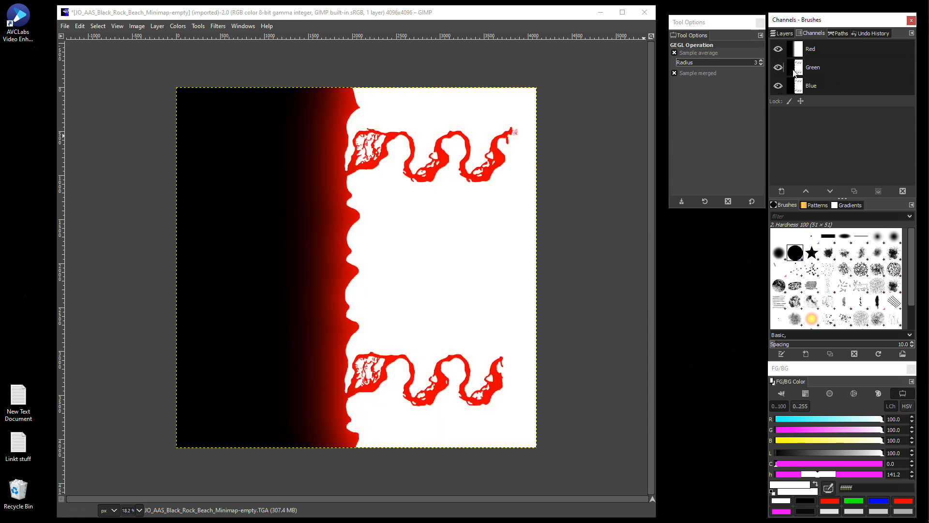
# Step: Add an alpha channel to the minimap layer and check it in the channel list
pyautogui.click(785, 33)
pyautogui.click(806, 32)
pyautogui.click(785, 34)
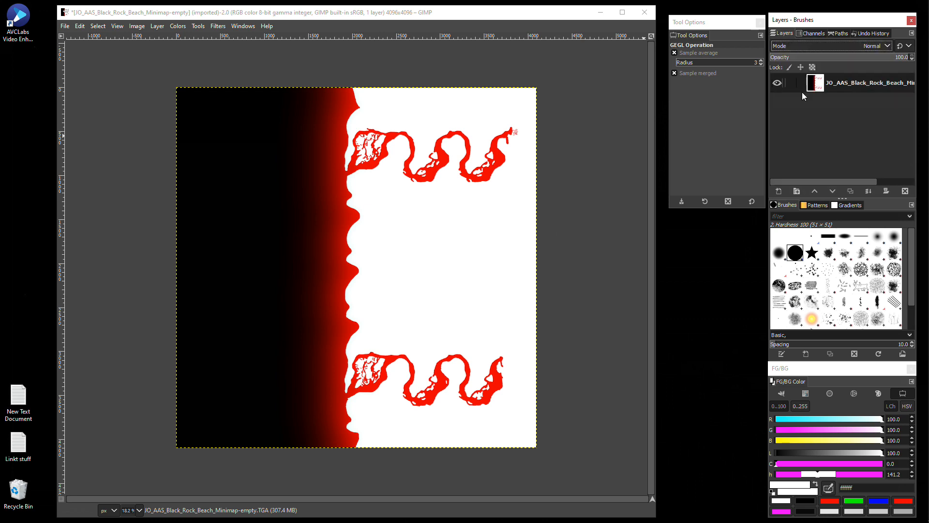
pyautogui.rightClick(842, 85)
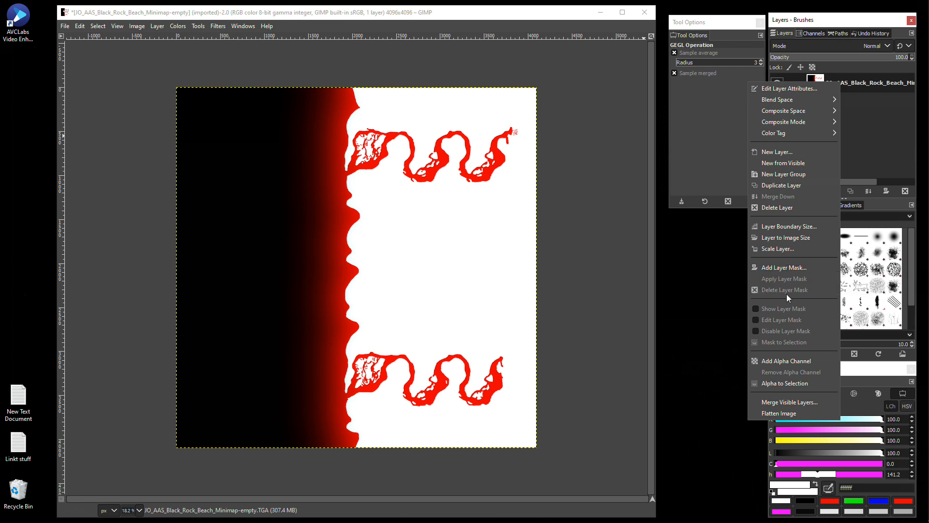
pyautogui.click(783, 361)
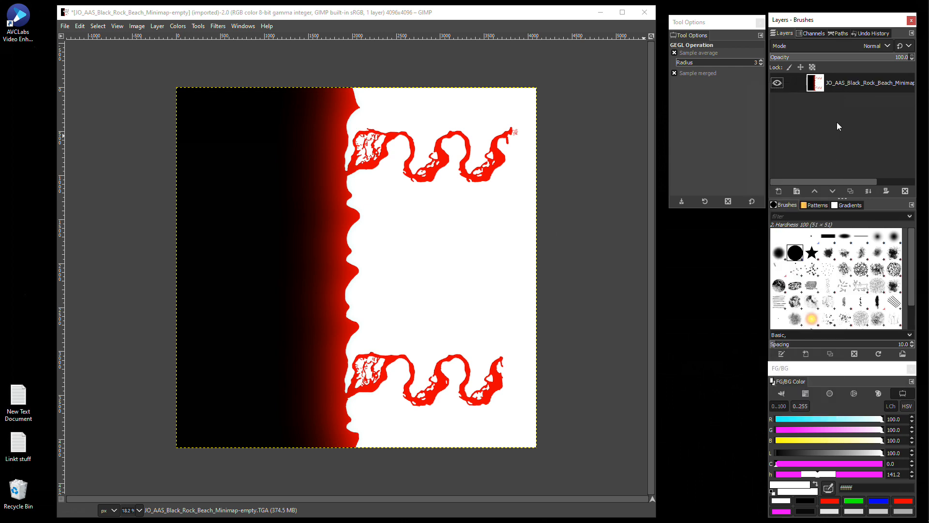
pyautogui.click(813, 33)
pyautogui.click(779, 106)
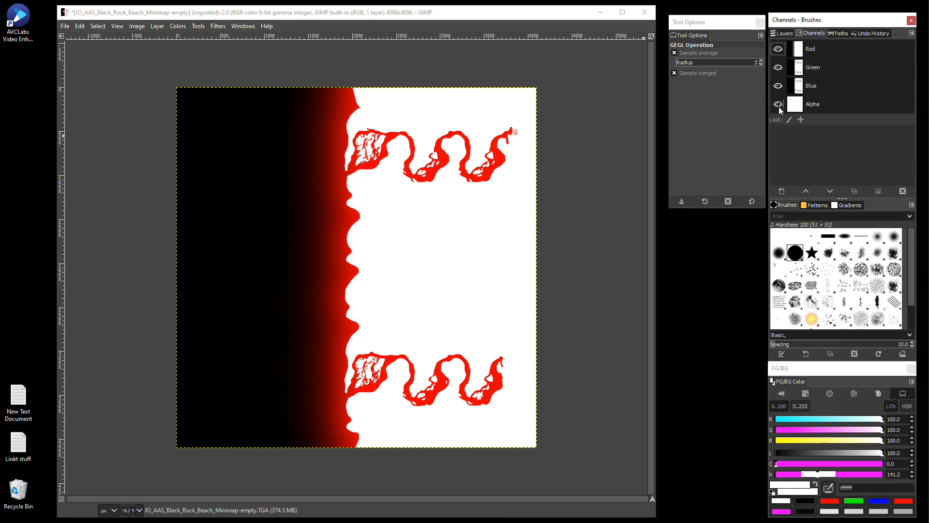
pyautogui.click(786, 34)
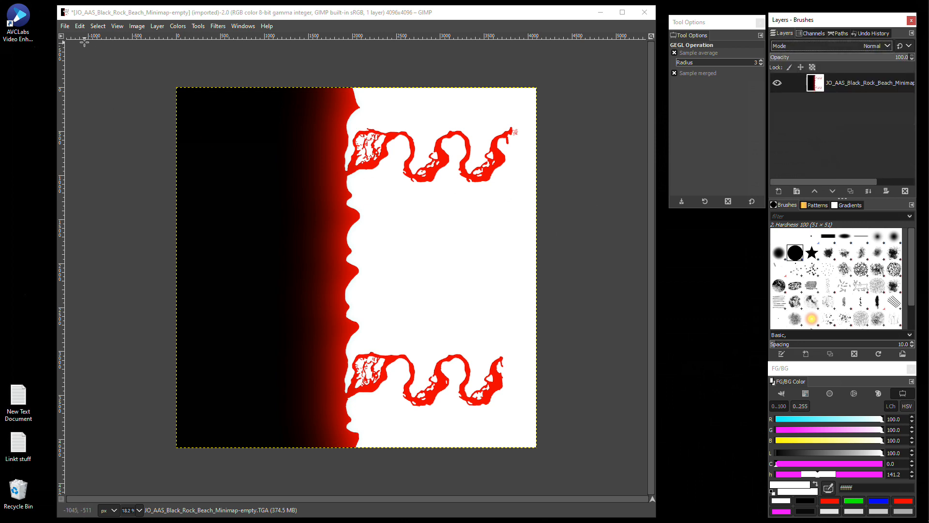
# Step: Start exporting the image under a new name and choose the WaveMasks folder inside modding stuff as the destination
pyautogui.click(65, 26)
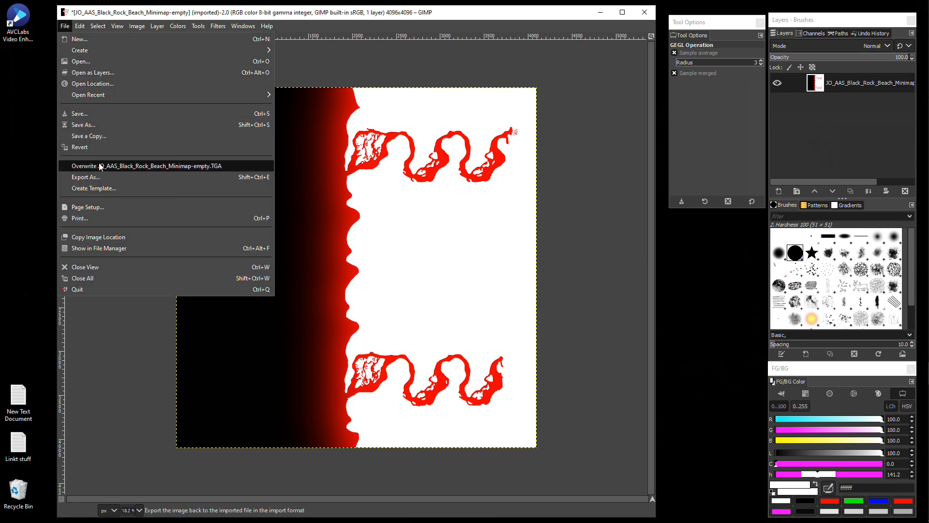
pyautogui.click(92, 177)
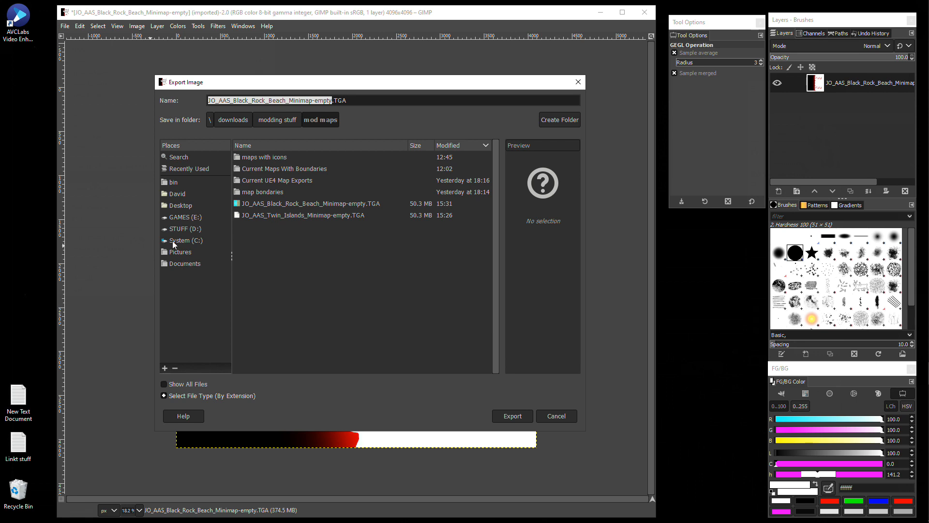
pyautogui.moveTo(928, 454)
pyautogui.click(286, 120)
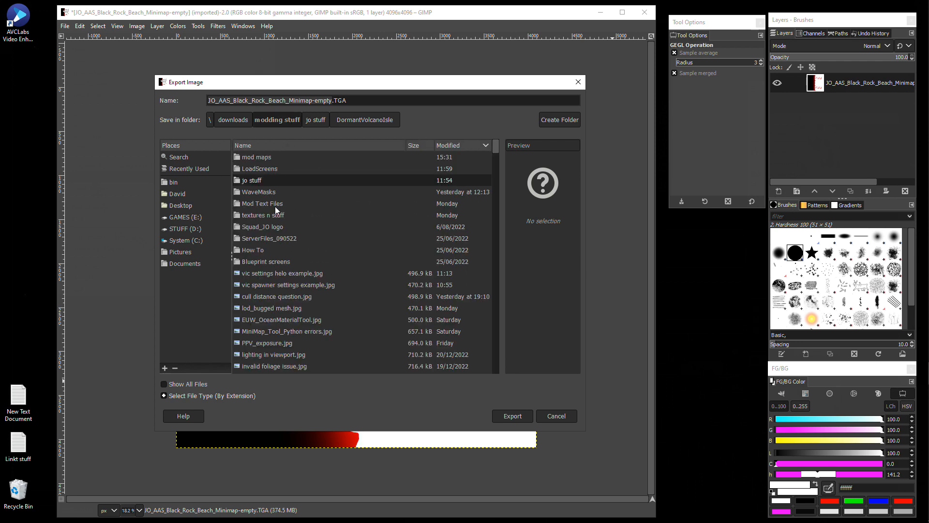
pyautogui.click(265, 192)
pyautogui.doubleClick(260, 193)
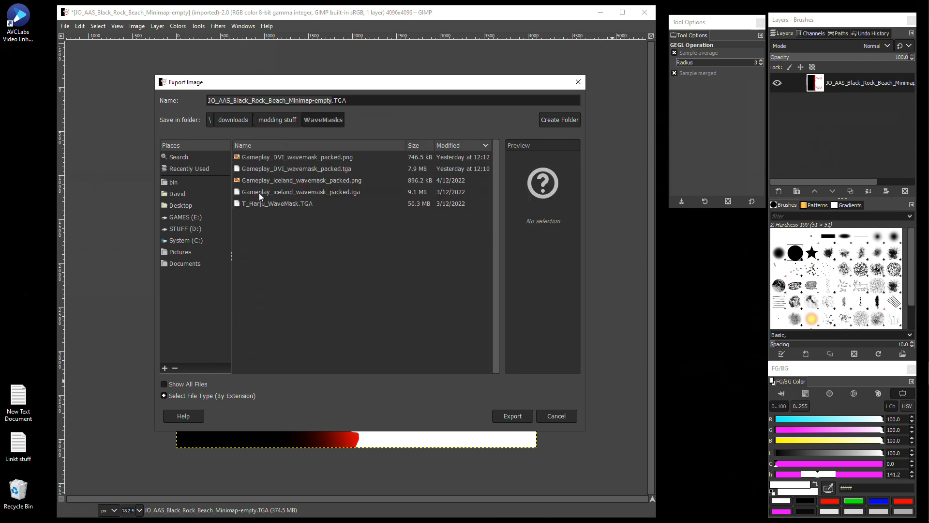
# Step: Export the image as Gameplay_BRB_wavemask_packed.png, reusing the existing DVI PNG's naming pattern and keeping the offered PNG options
pyautogui.click(298, 160)
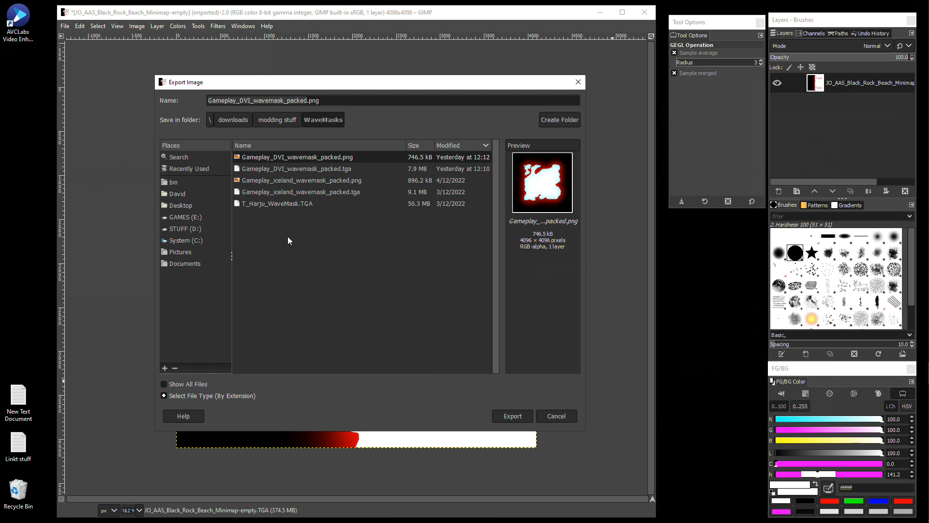
pyautogui.click(252, 100)
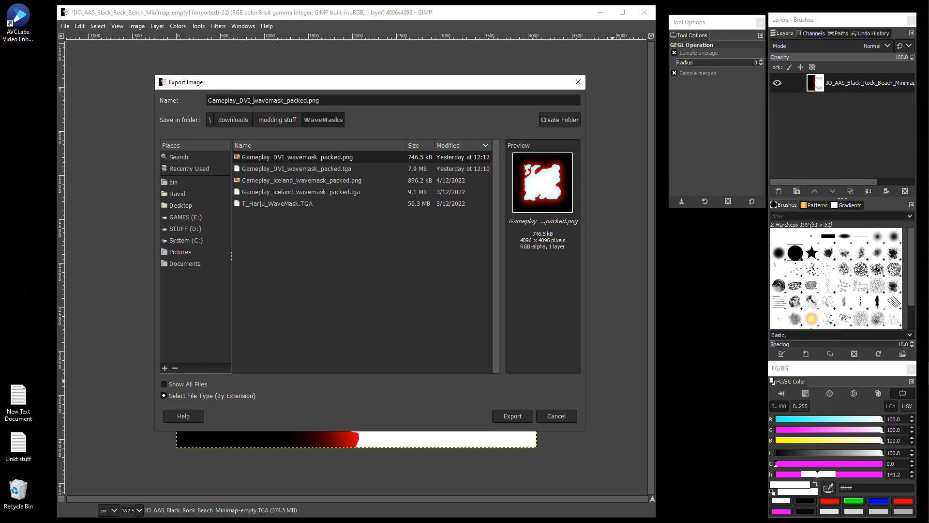
pyautogui.press('BackSpace')
pyautogui.press('BackSpace')
pyautogui.press('BackSpace')
pyautogui.write('BRB')
pyautogui.click(513, 416)
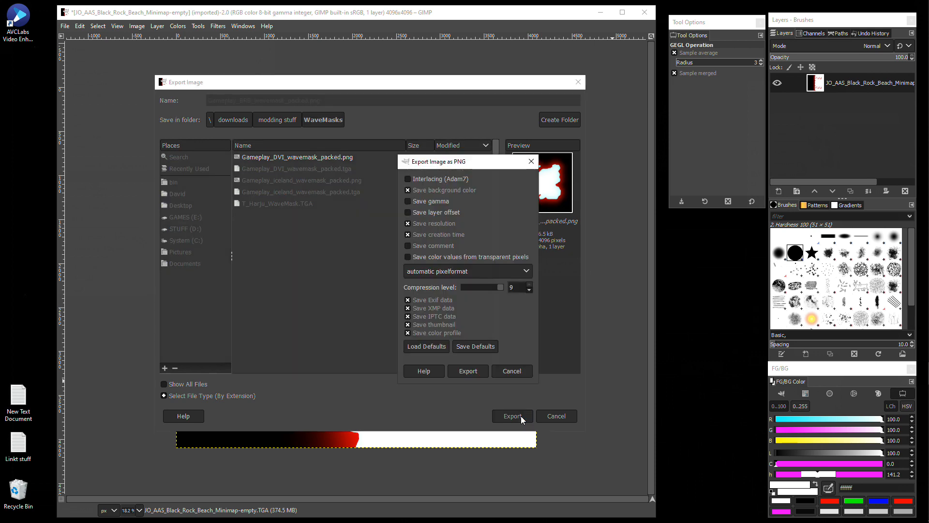
pyautogui.click(474, 374)
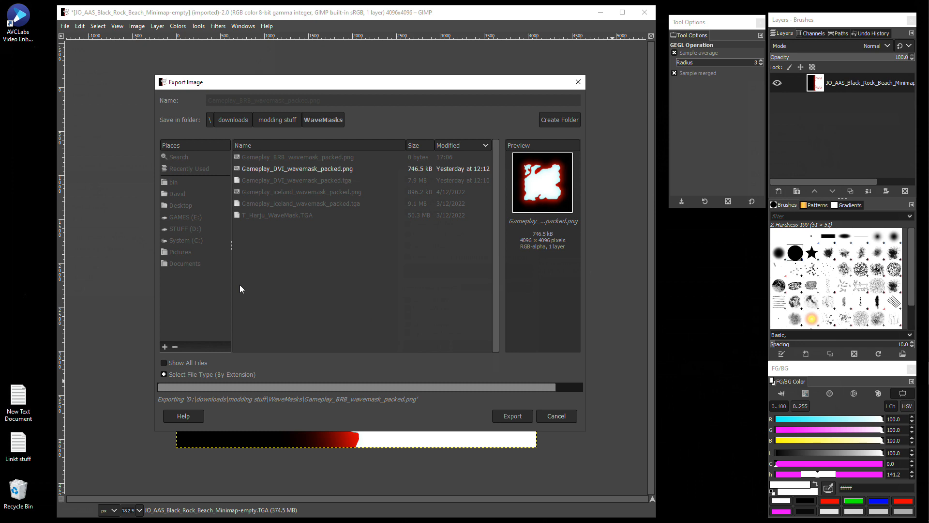
# Step: Export a second copy of the mask as Gameplay_BRB_wavemask_packed.tga into the WaveMasks folder
pyautogui.click(66, 27)
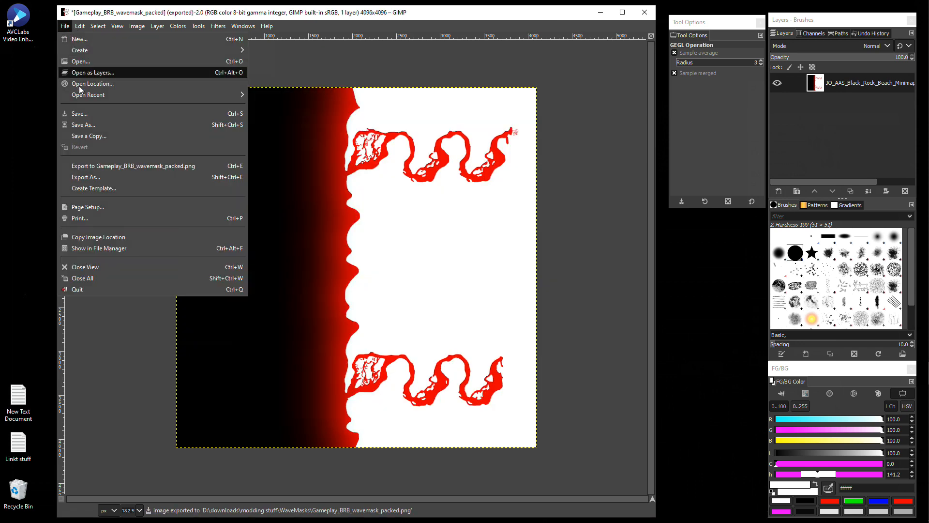
pyautogui.click(94, 176)
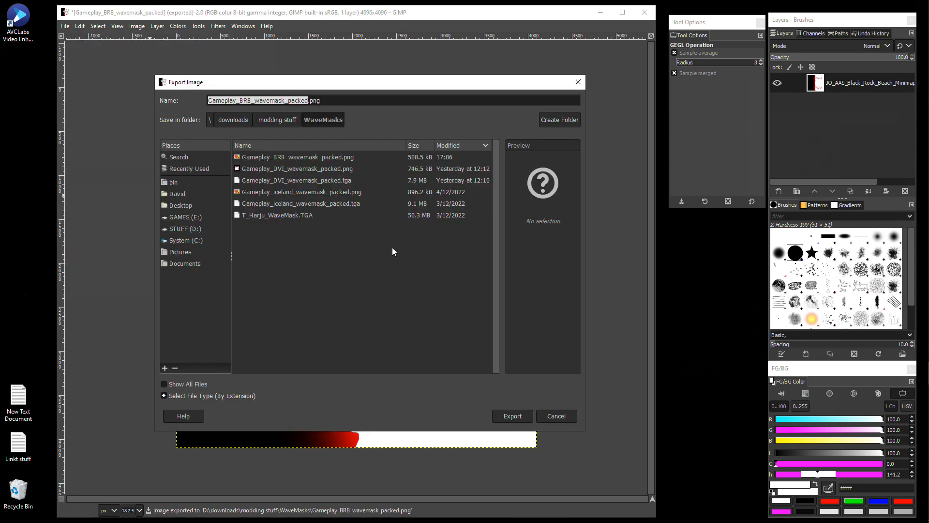
pyautogui.click(315, 182)
pyautogui.click(251, 105)
pyautogui.press('BackSpace')
pyautogui.press('BackSpace')
pyautogui.press('BackSpace')
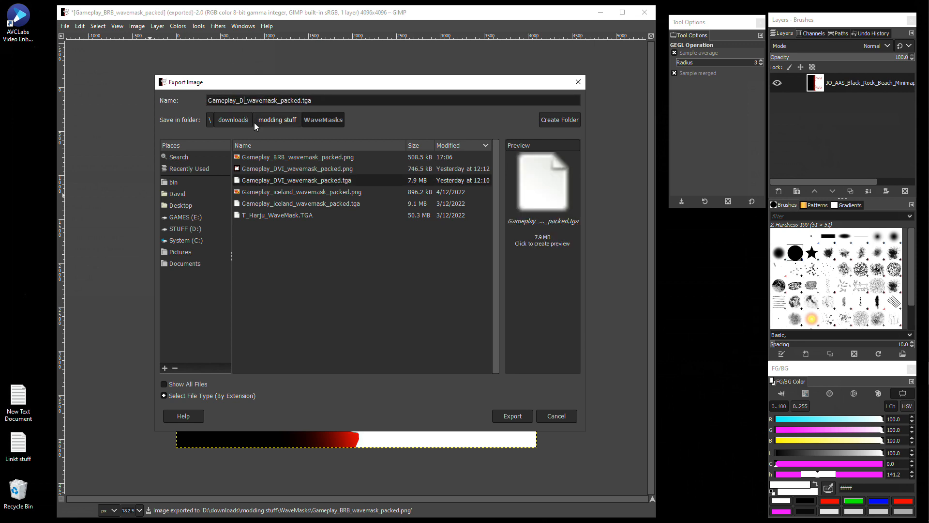
pyautogui.write('BRB')
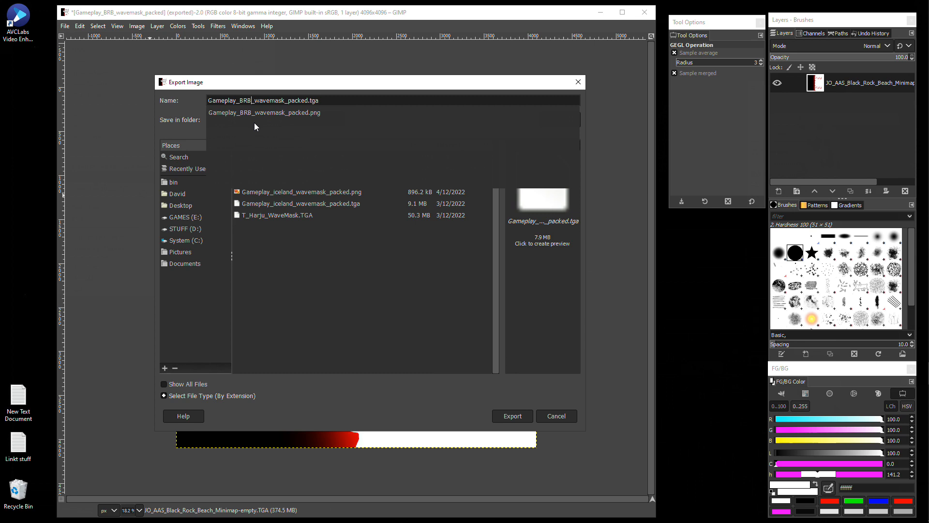
pyautogui.press('Return')
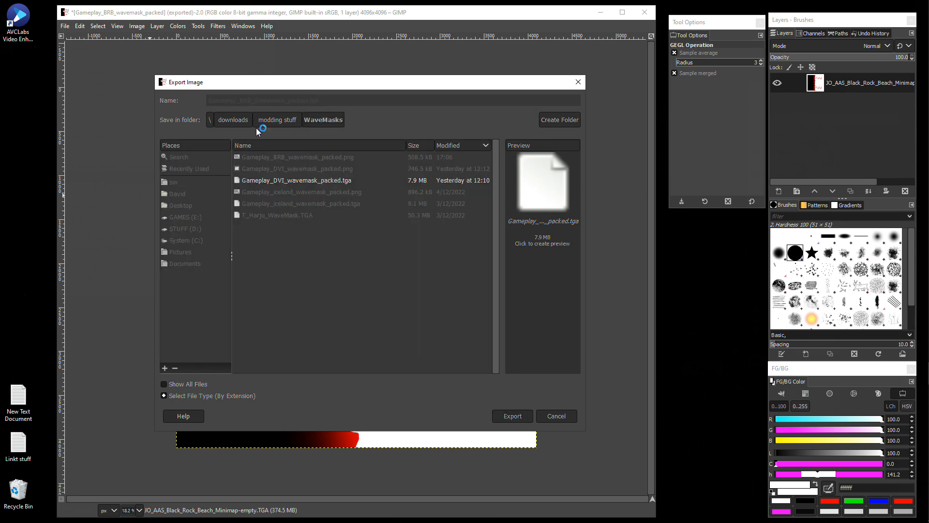
pyautogui.click(468, 297)
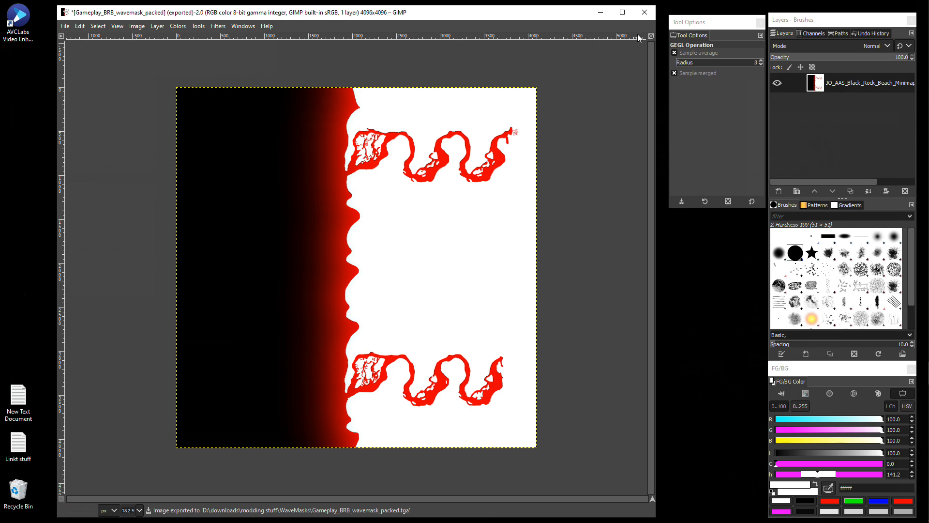
# Step: Switch to the Unreal Editor and expand the Black_Rock_Beach folder under Squad_JO Content's Maps
pyautogui.click(601, 13)
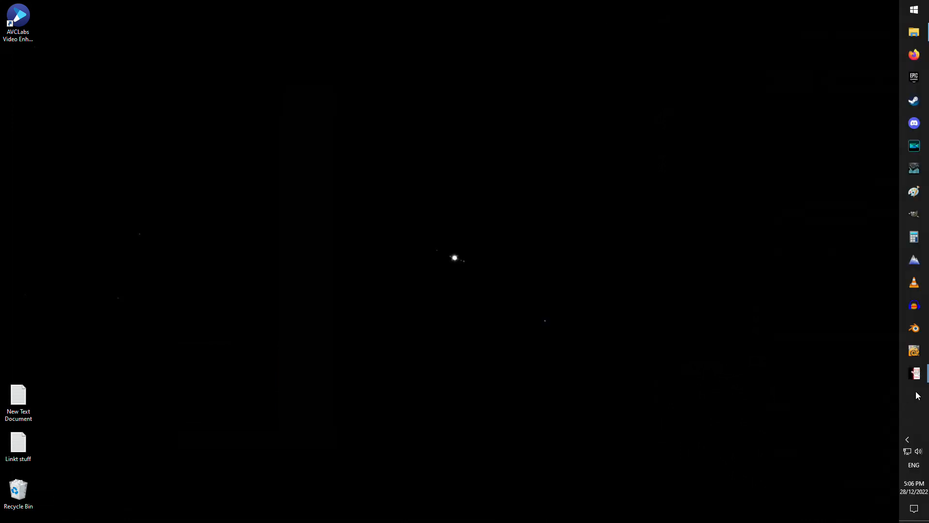
pyautogui.click(914, 77)
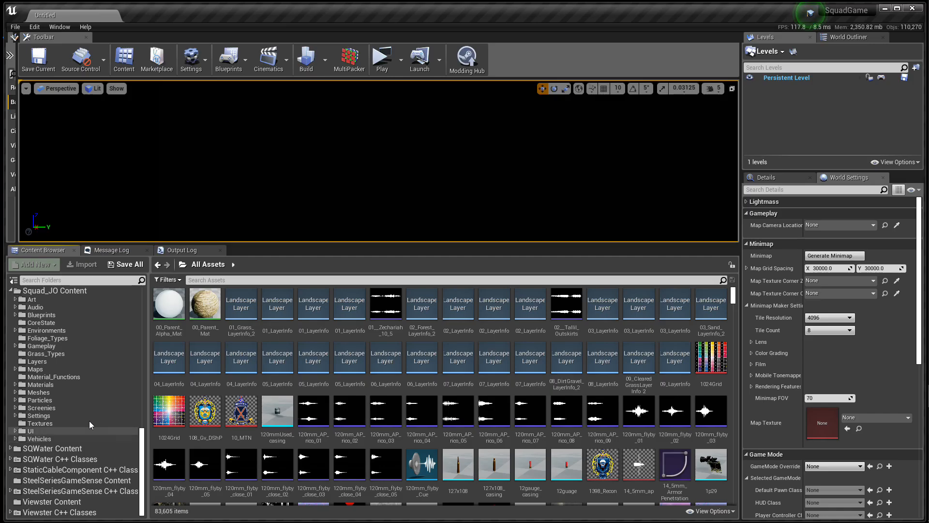
pyautogui.click(16, 370)
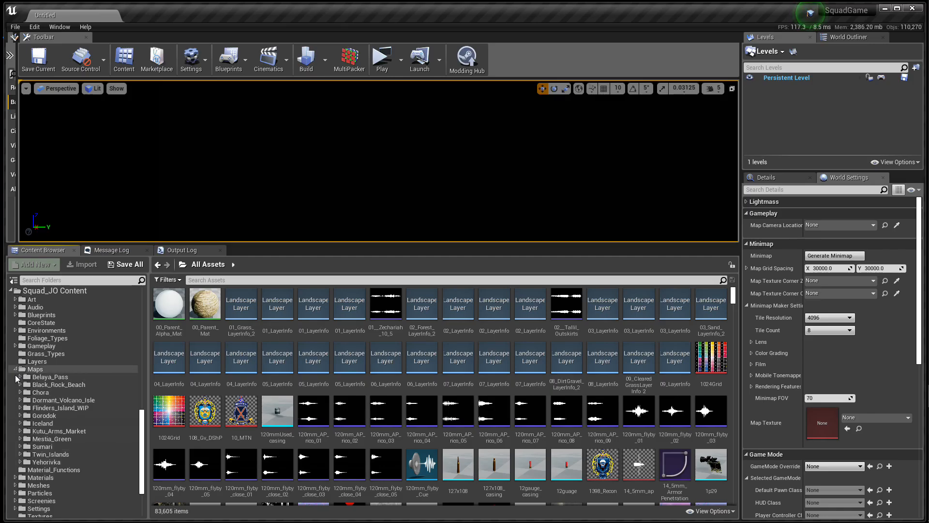
pyautogui.click(20, 385)
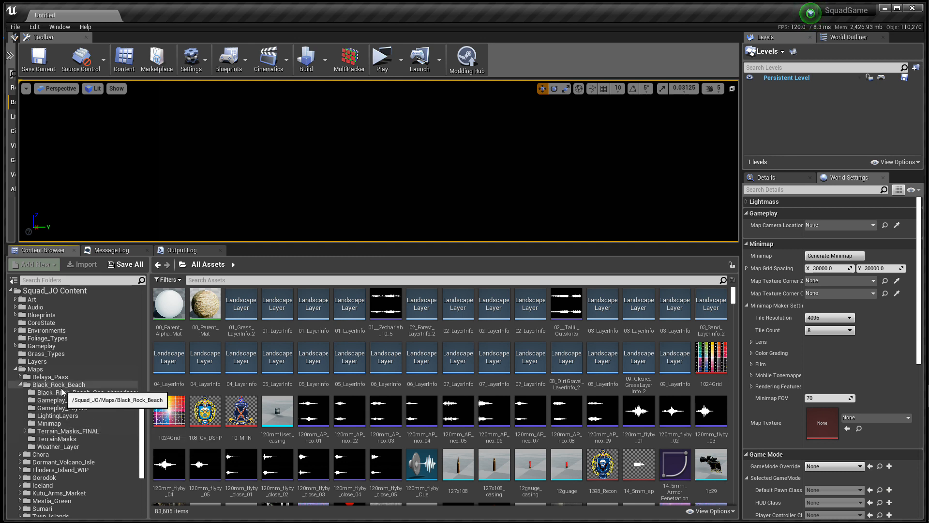
# Step: Look through the Dormant_Volcano_Isle and Iceland map folders for an existing wave mask texture as reference
pyautogui.click(32, 463)
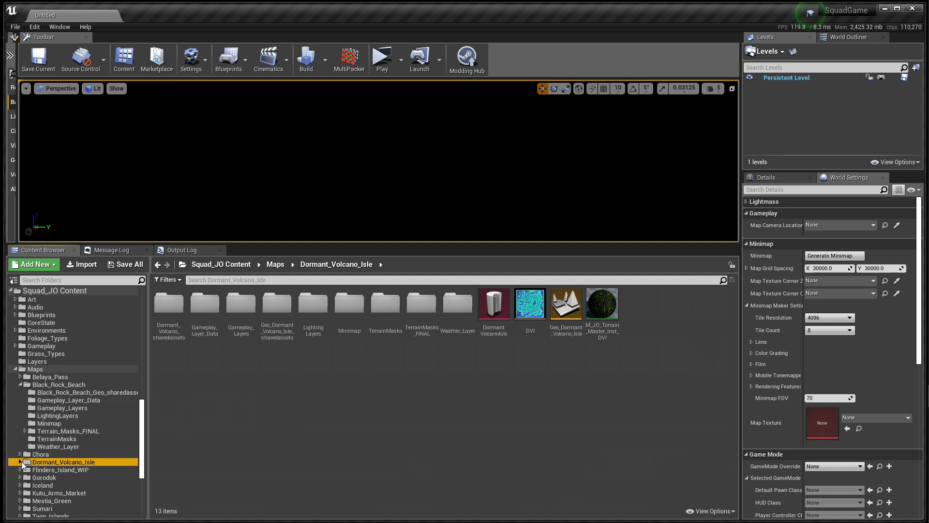
pyautogui.click(20, 463)
pyautogui.scroll(-3, 66, 464)
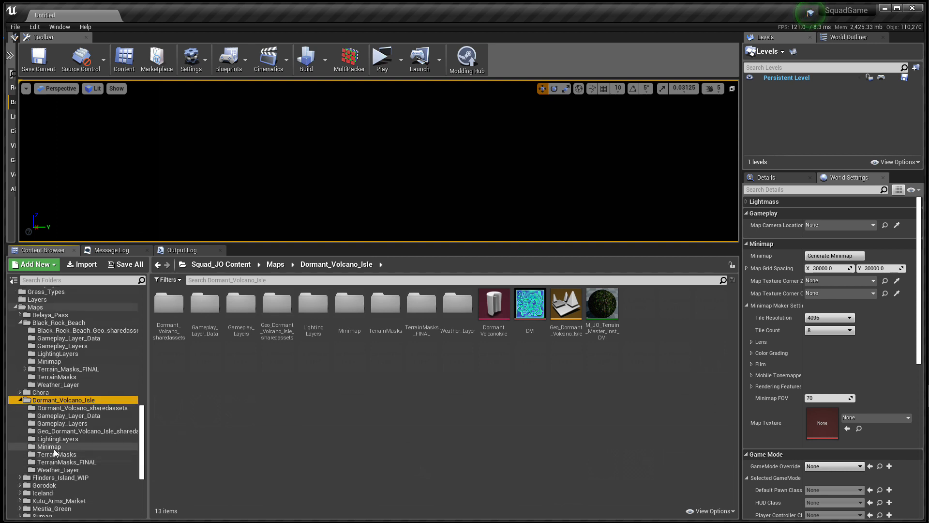
pyautogui.click(54, 448)
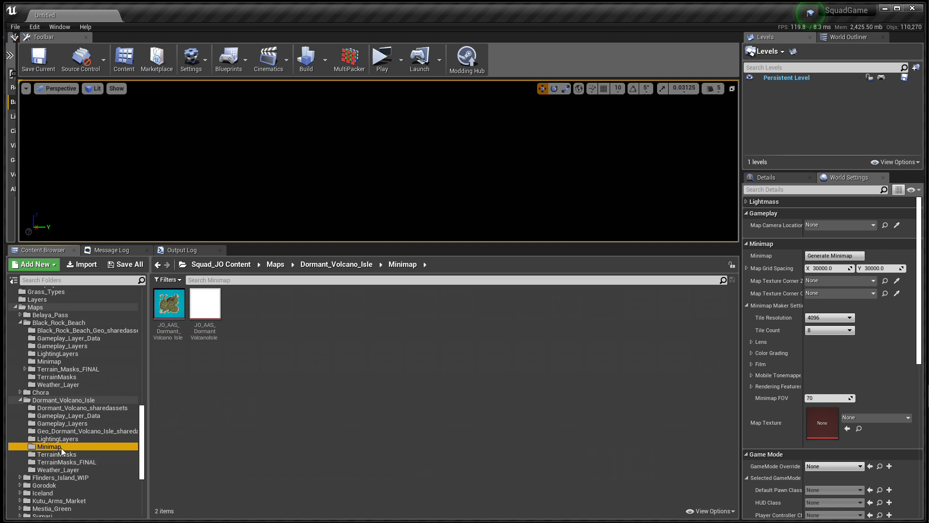
pyautogui.click(69, 416)
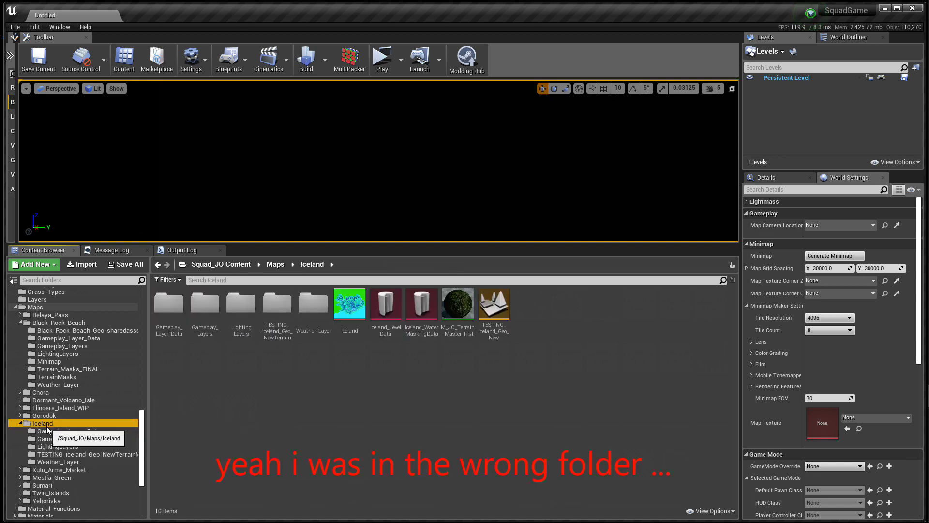
pyautogui.click(51, 463)
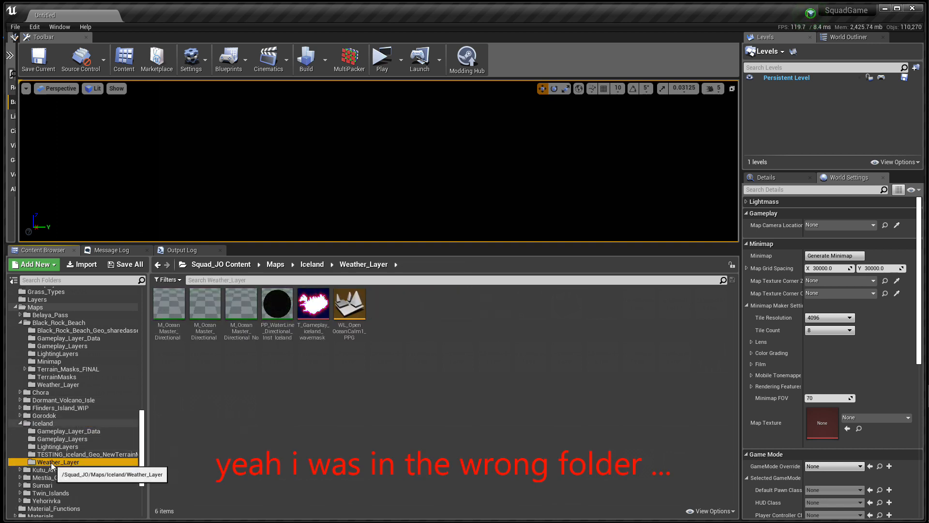
pyautogui.moveTo(314, 305)
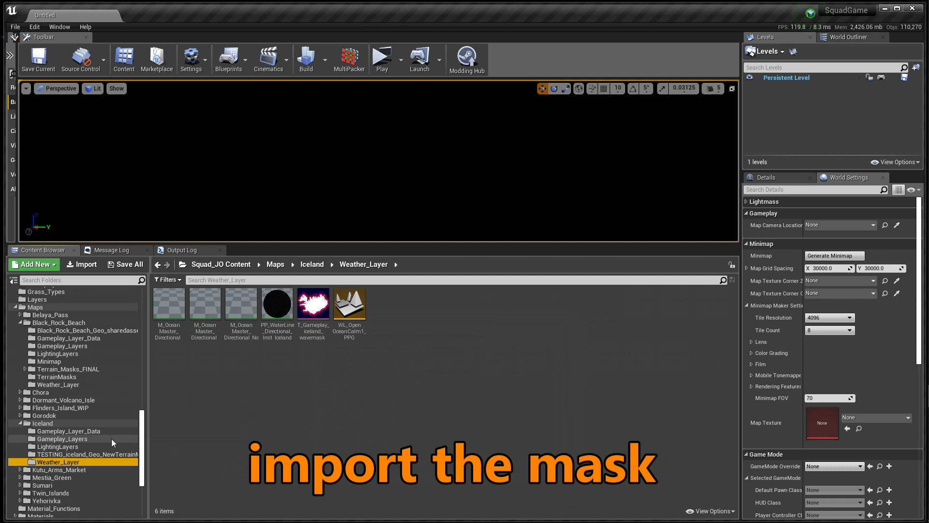
pyautogui.click(54, 385)
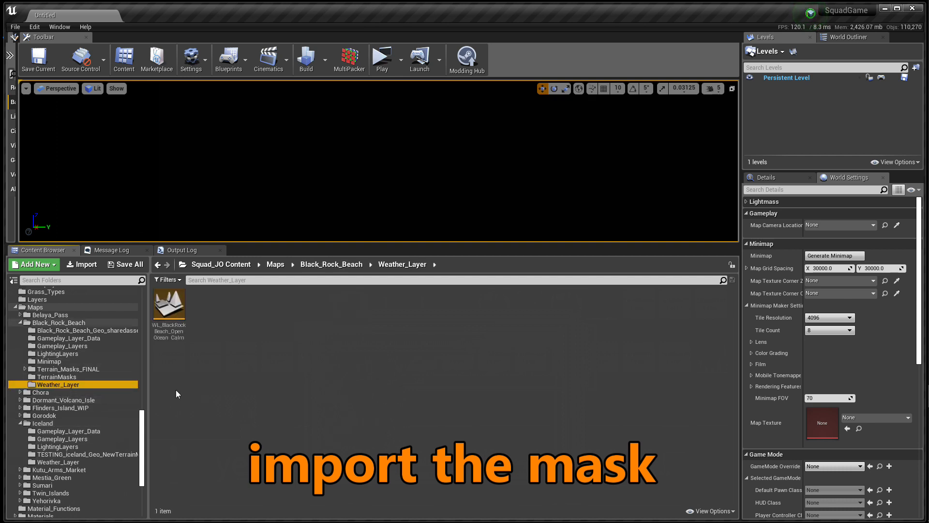
pyautogui.click(83, 267)
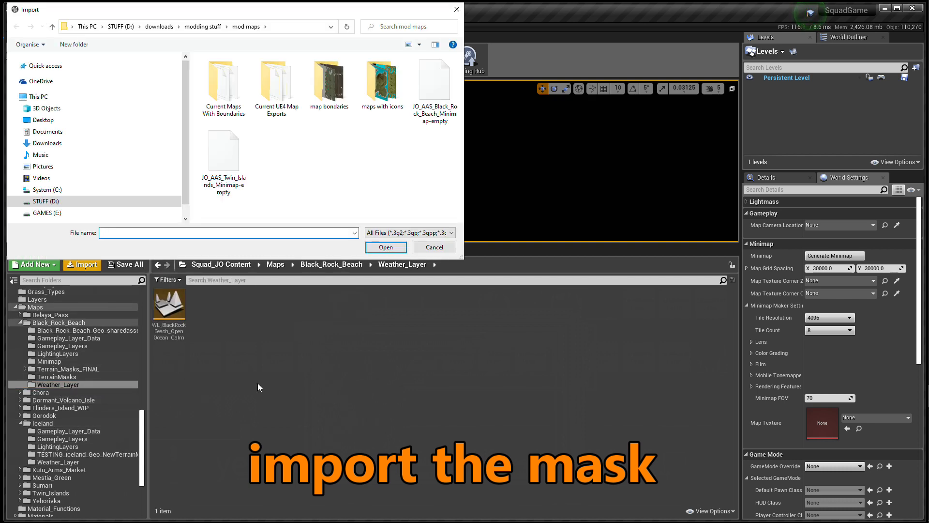
pyautogui.click(434, 247)
# Step: Check the Iceland wave mask's source file type and import Gameplay_BRB_wavemask_packed.png from the WaveMasks folder into Black_Rock_Beach's Weather_Layer folder
pyautogui.click(68, 463)
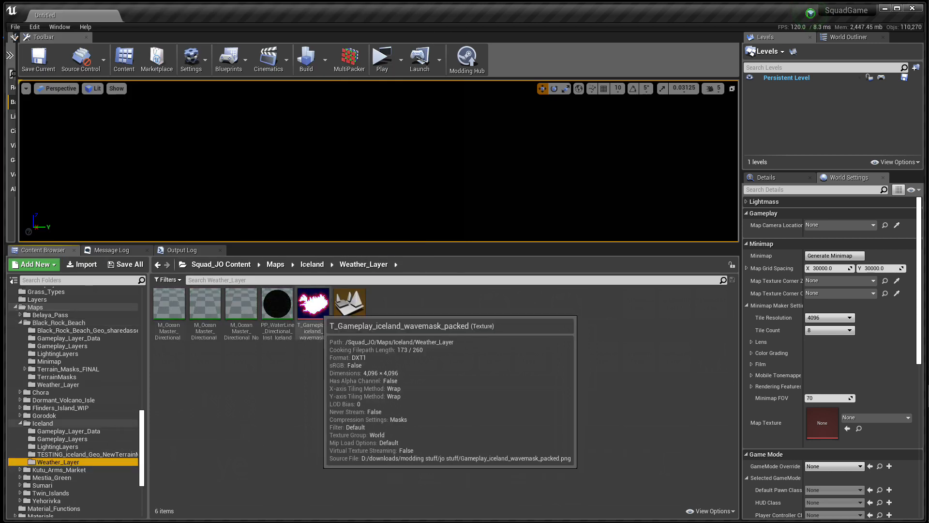
pyautogui.click(204, 399)
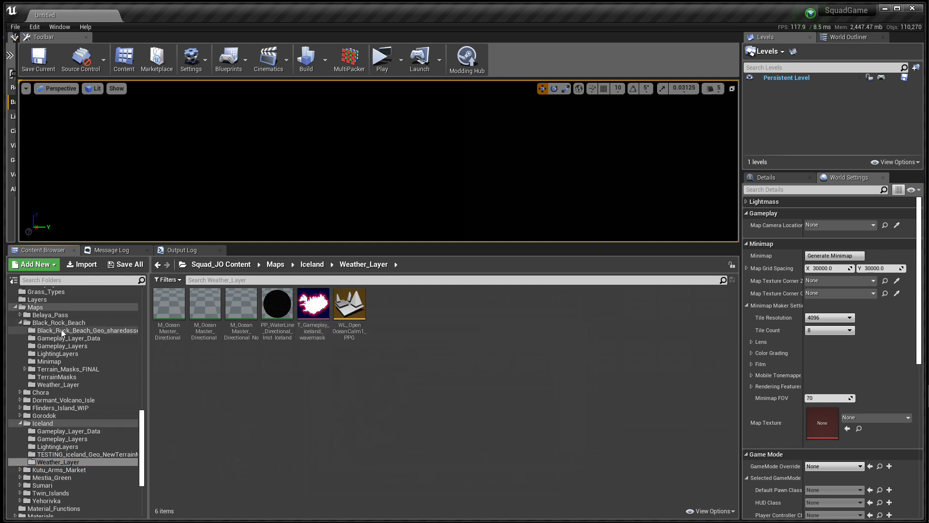
pyautogui.click(58, 385)
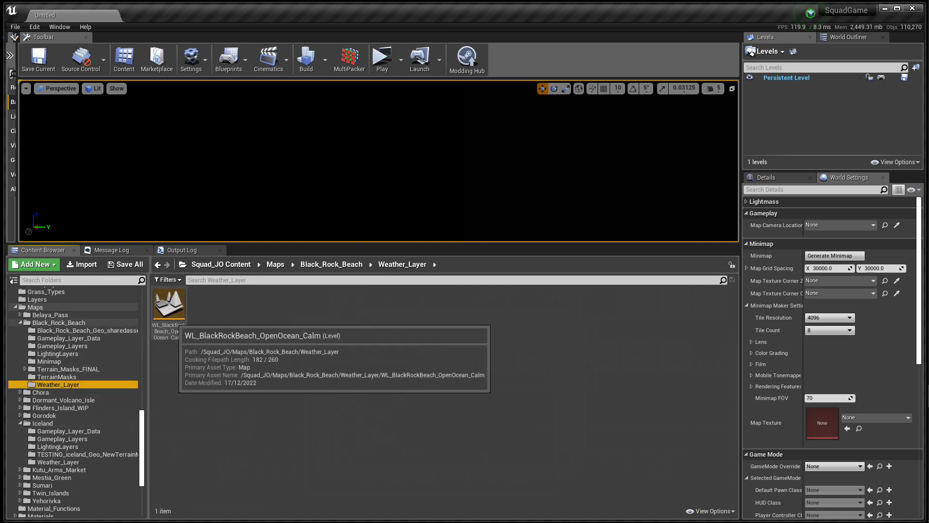
pyautogui.click(91, 267)
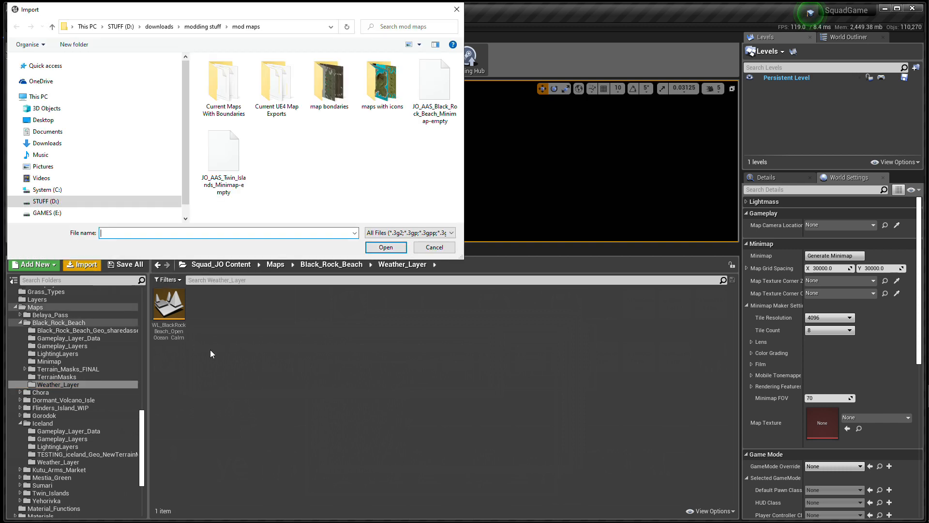
pyautogui.click(207, 27)
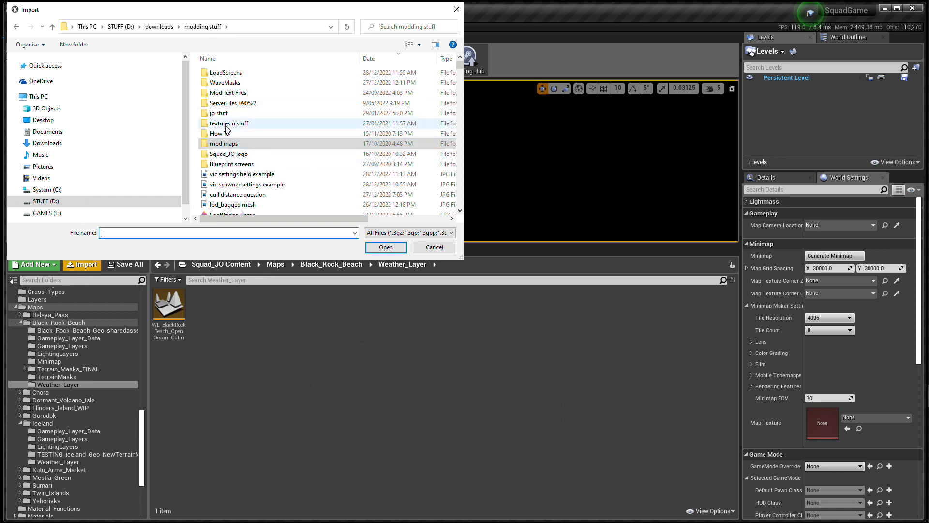
pyautogui.doubleClick(225, 83)
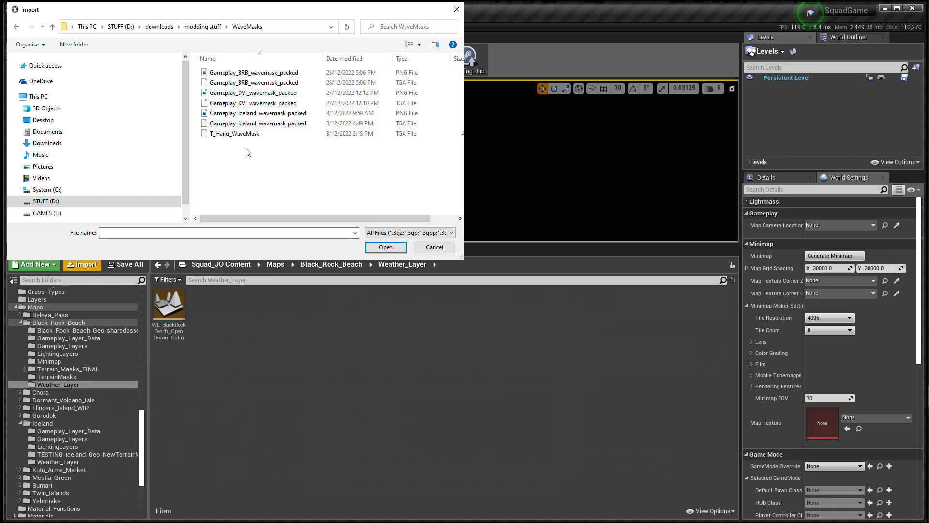
pyautogui.click(255, 74)
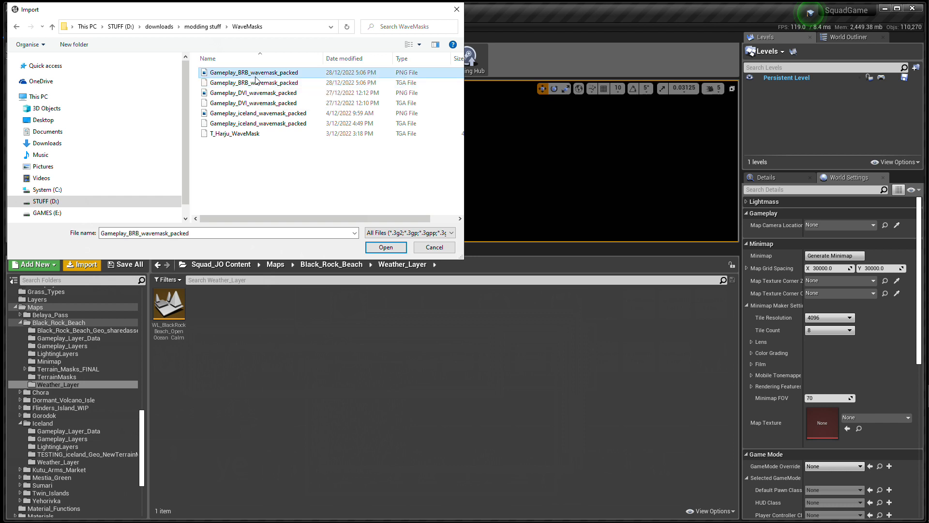
pyautogui.click(386, 247)
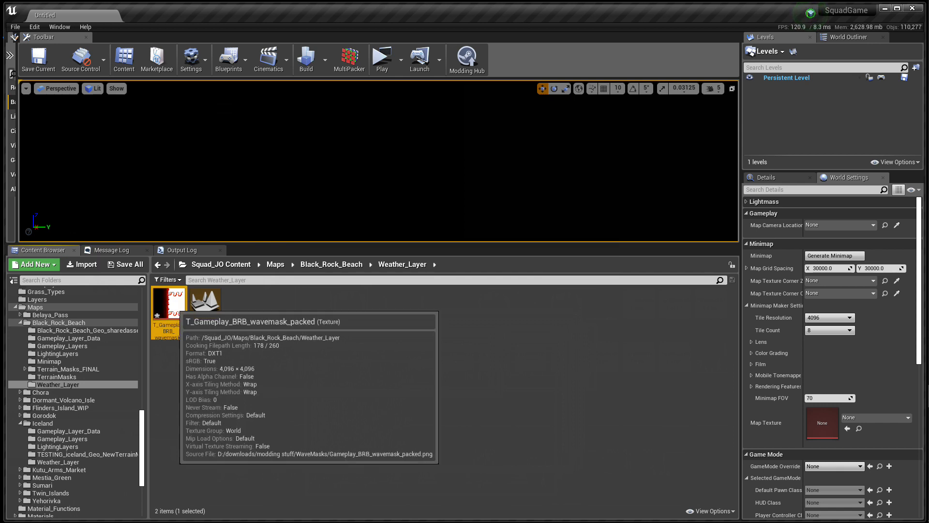
# Step: Open the imported Black Rock Beach mask and the Iceland wave mask, and compare their compression and sRGB settings
pyautogui.doubleClick(169, 305)
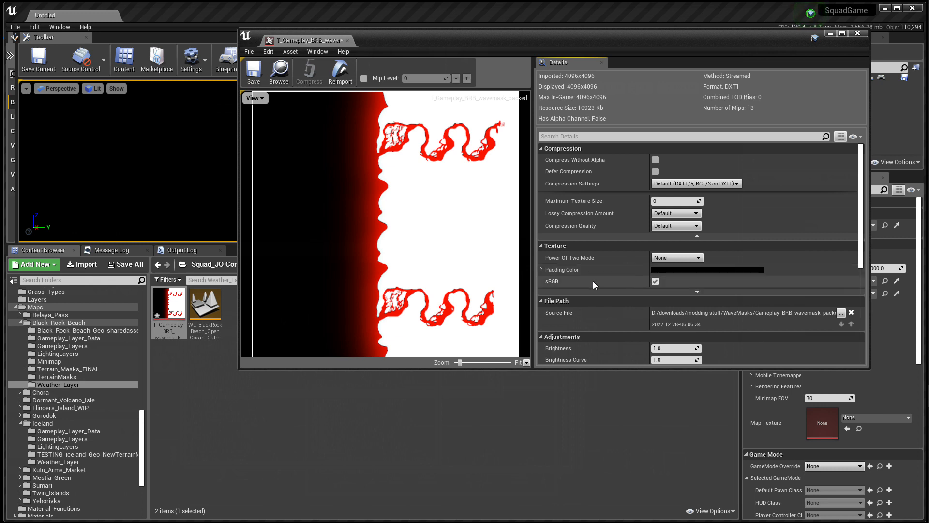
pyautogui.click(58, 462)
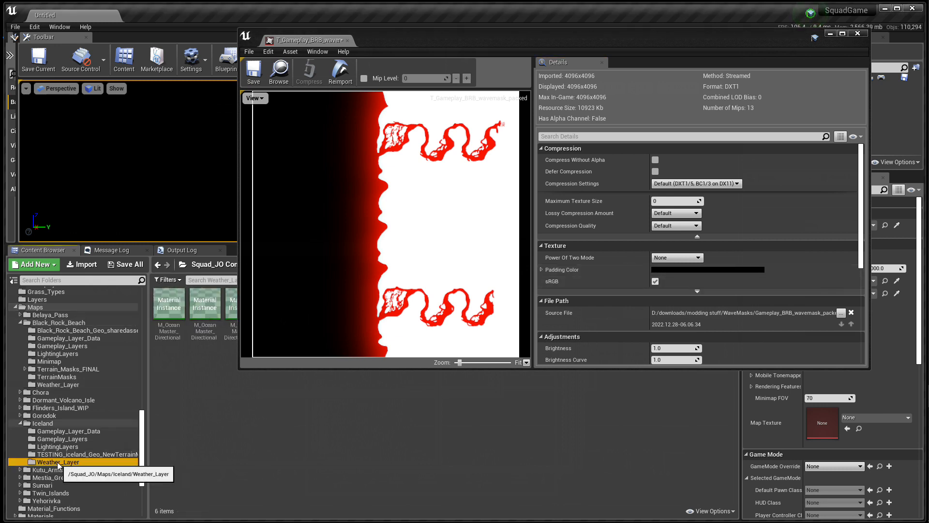
pyautogui.moveTo(241, 372); pyautogui.dragTo(259, 272)
pyautogui.doubleClick(314, 304)
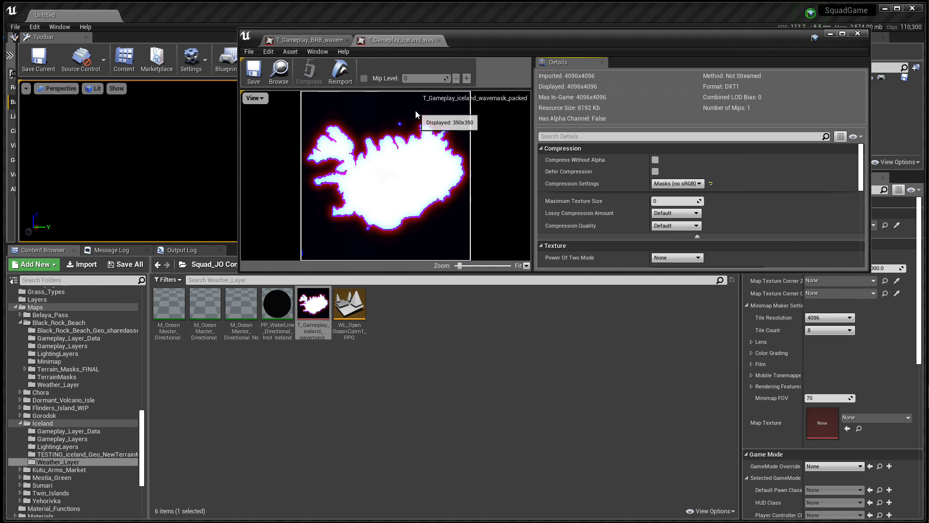
pyautogui.scroll(-3, 586, 196)
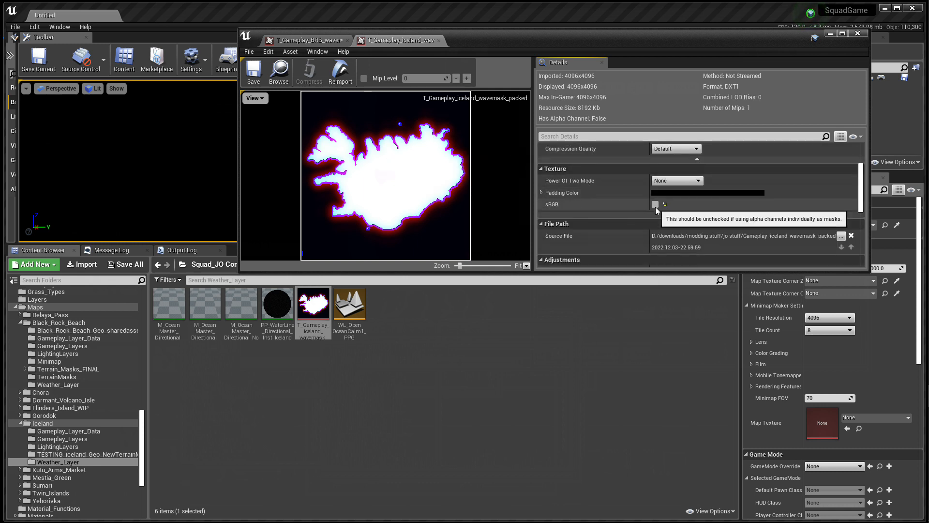
pyautogui.scroll(3, 624, 221)
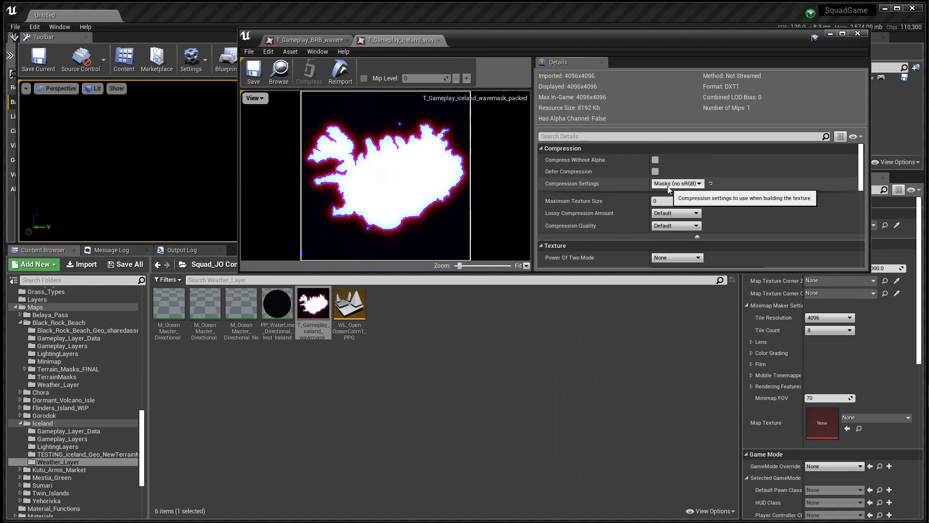
# Step: Set the Black Rock Beach mask's compression to Masks (no sRGB), check that sRGB is off, and save the texture
pyautogui.click(326, 39)
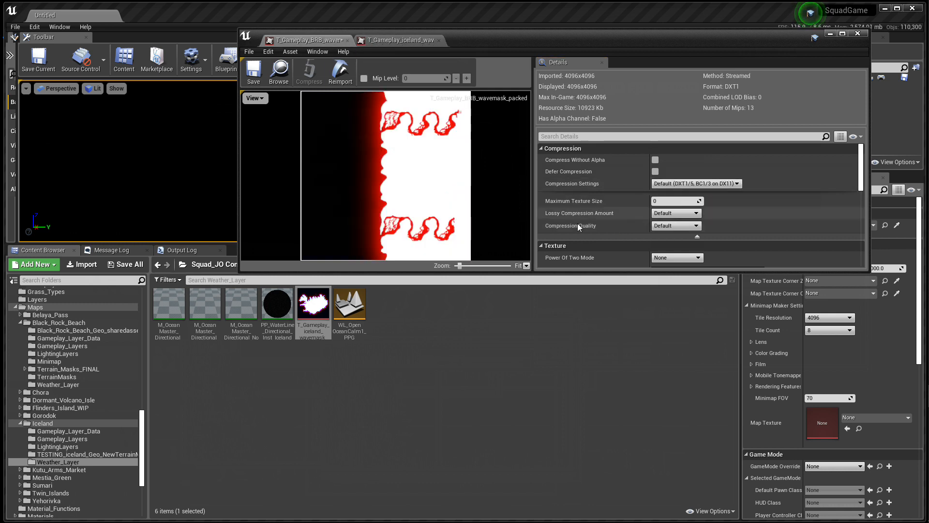
pyautogui.click(678, 184)
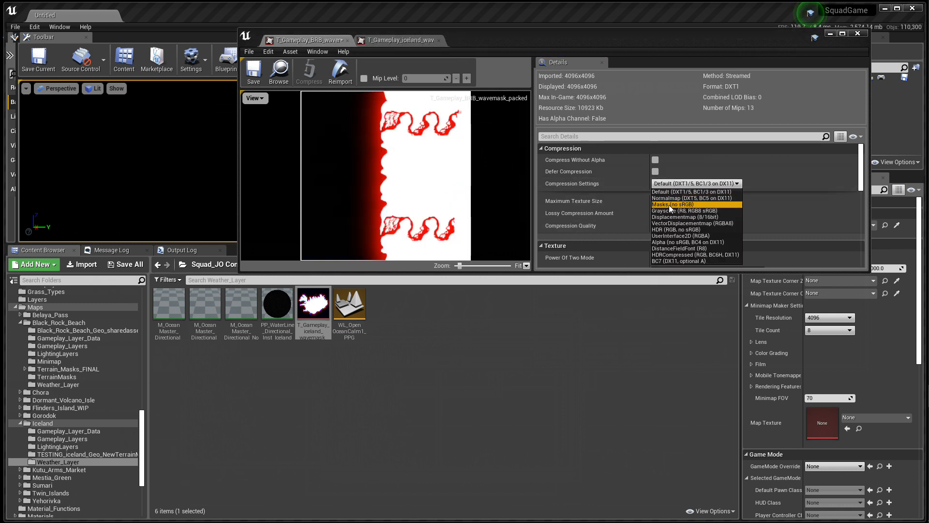
pyautogui.click(669, 205)
pyautogui.scroll(-2, 626, 234)
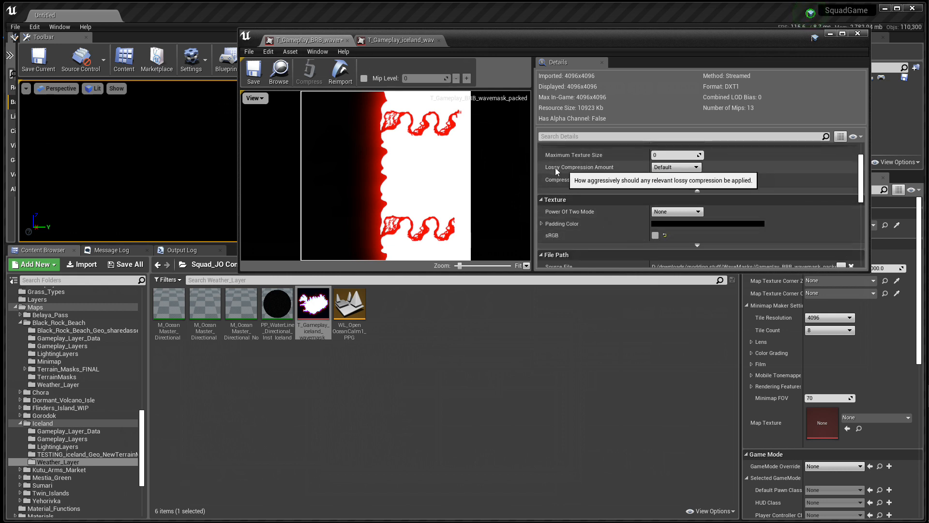
pyautogui.click(252, 79)
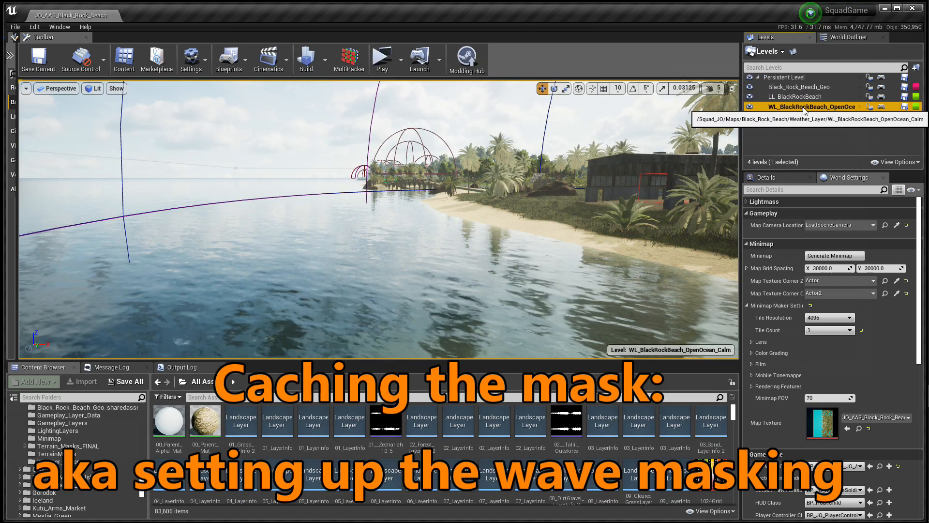
# Step: Limit the World Outliner to actors in the current level and show the details of BP_Ocean_Squad
pyautogui.click(841, 37)
pyautogui.click(875, 160)
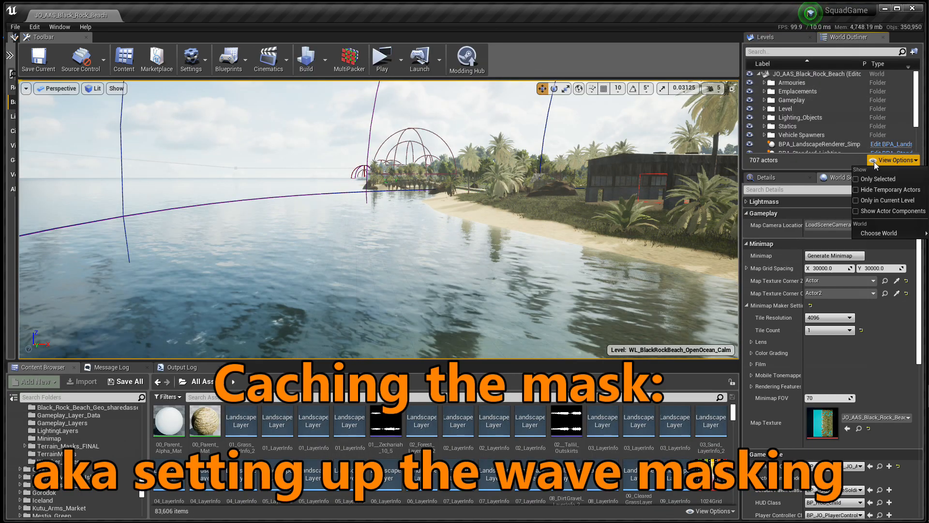
pyautogui.click(856, 200)
pyautogui.click(800, 85)
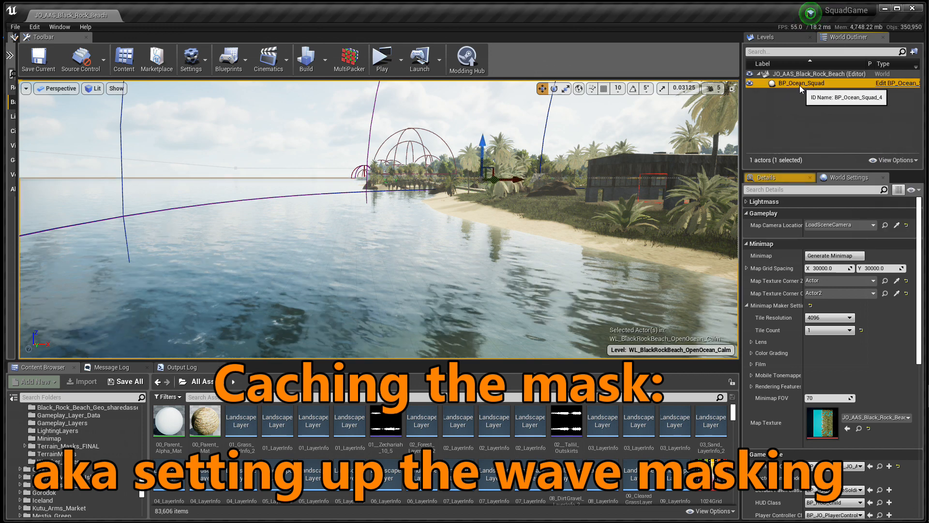
pyautogui.click(788, 178)
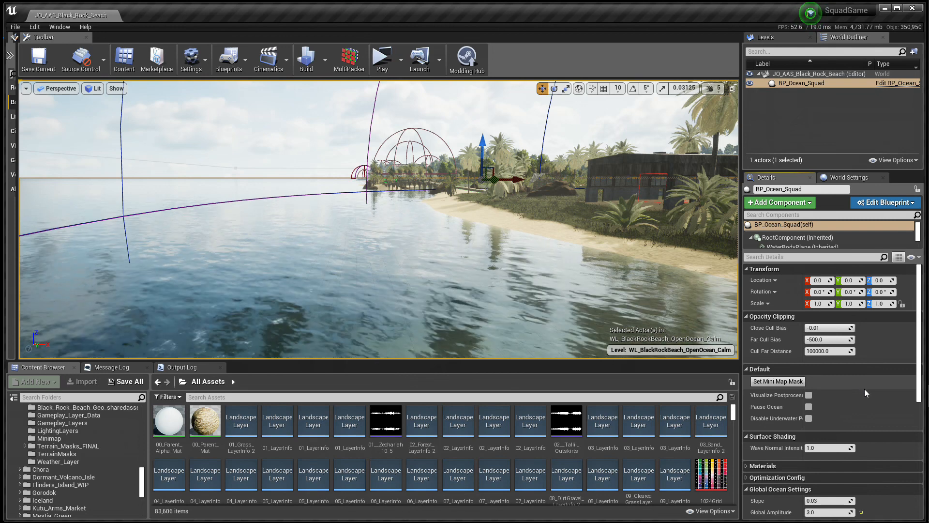
# Step: Examine the water surface and waves along the Black Rock Beach shoreline
pyautogui.moveTo(581, 261); pyautogui.dragTo(450, 296)
pyautogui.moveTo(493, 252); pyautogui.dragTo(390, 301)
pyautogui.press('s')
pyautogui.press('w')
pyautogui.press('s')
pyautogui.press('w')
pyautogui.press('s')
pyautogui.press('e')
pyautogui.press('w')
# Step: Review BP_Ocean_Squad's masking and material settings, and inspect the parameters of its surface material
pyautogui.scroll(-15, 847, 394)
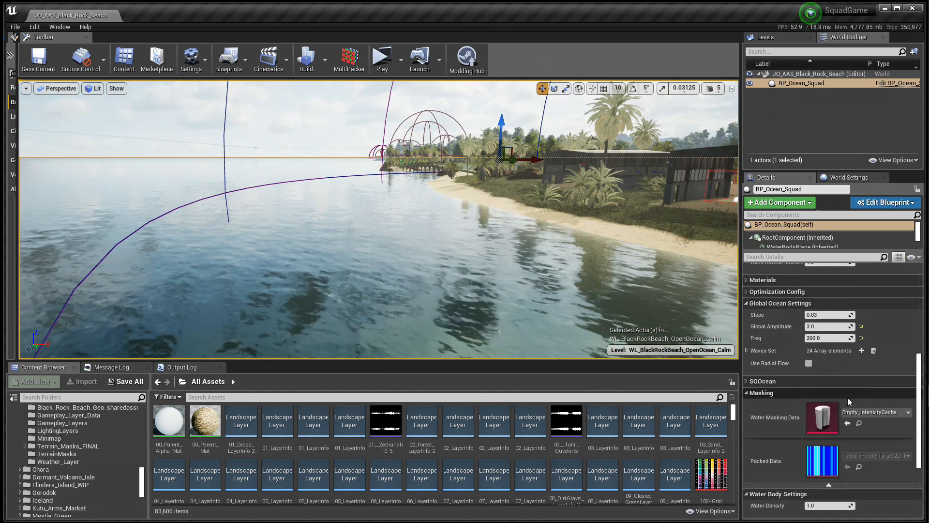
pyautogui.scroll(8, 768, 432)
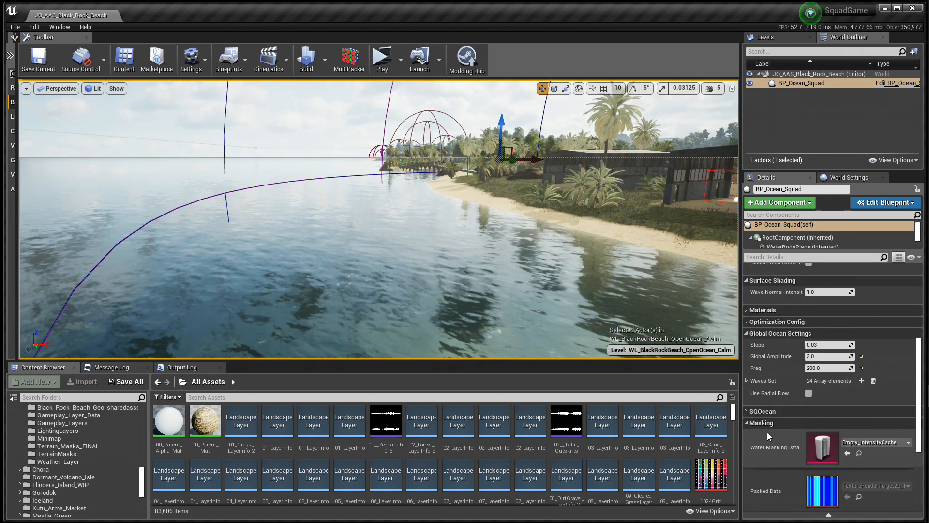
pyautogui.click(746, 372)
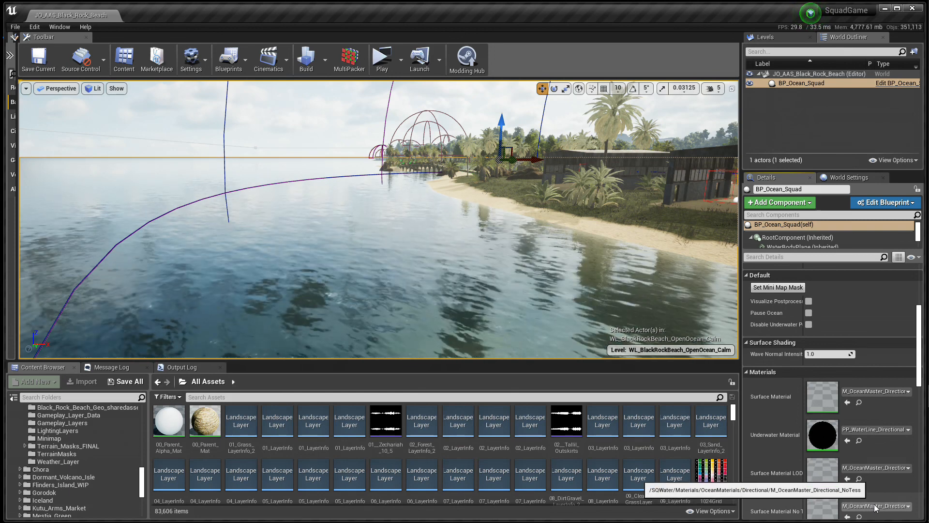
pyautogui.doubleClick(823, 397)
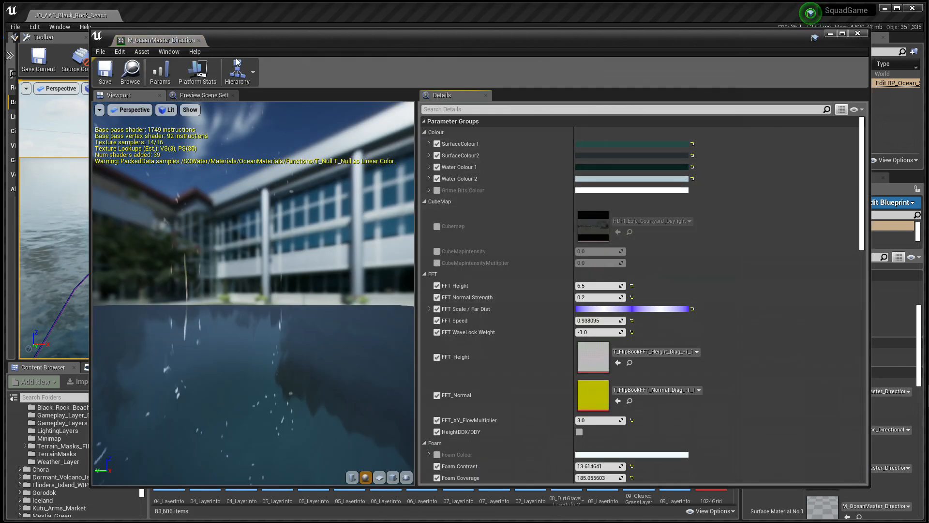
pyautogui.click(200, 41)
# Step: Examine the ocean's waves and water colour at the pier, the beach, the inland waterways and the open sea
pyautogui.rightClick(515, 339)
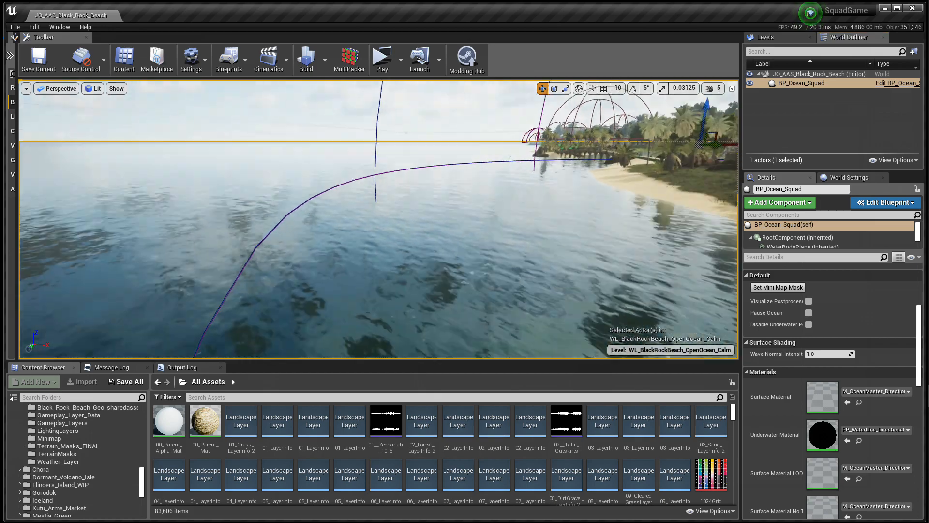
pyautogui.press('s')
pyautogui.rightClick(554, 251)
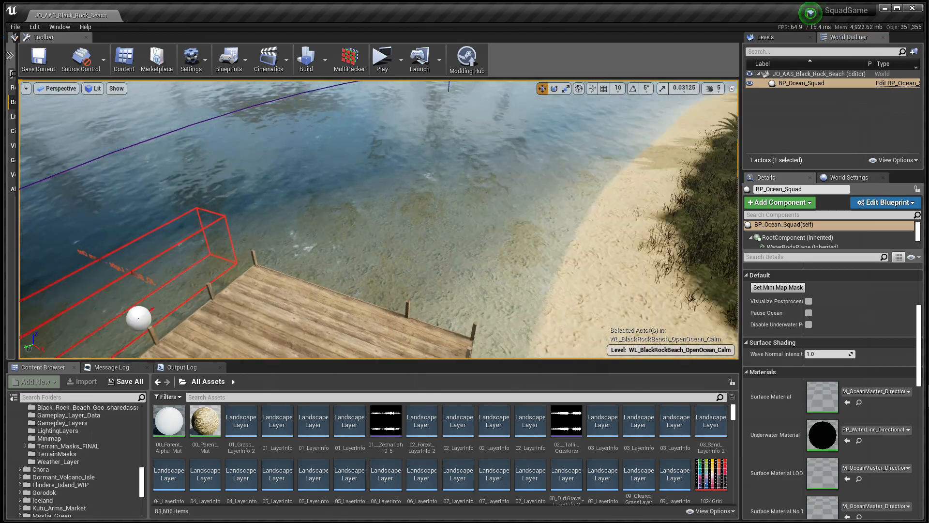
pyautogui.press('a')
pyautogui.press('a')
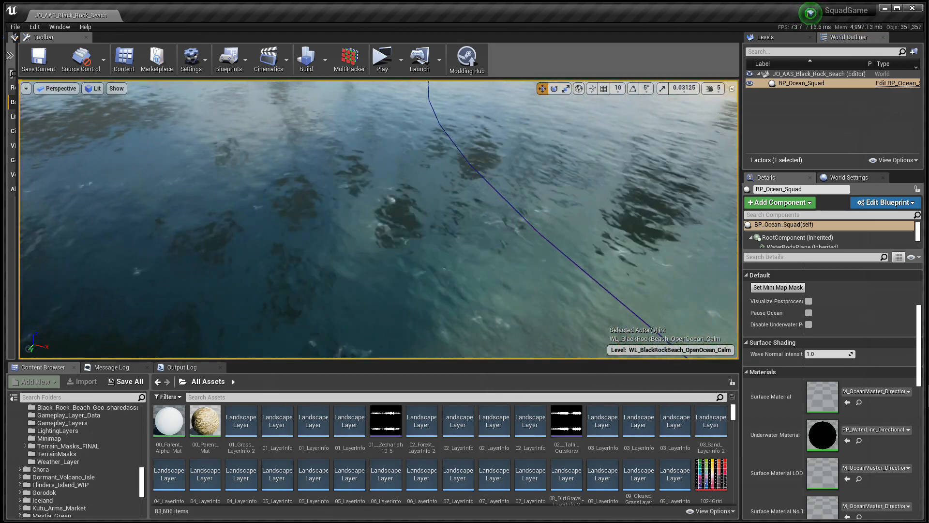
pyautogui.press('d')
pyautogui.press('w')
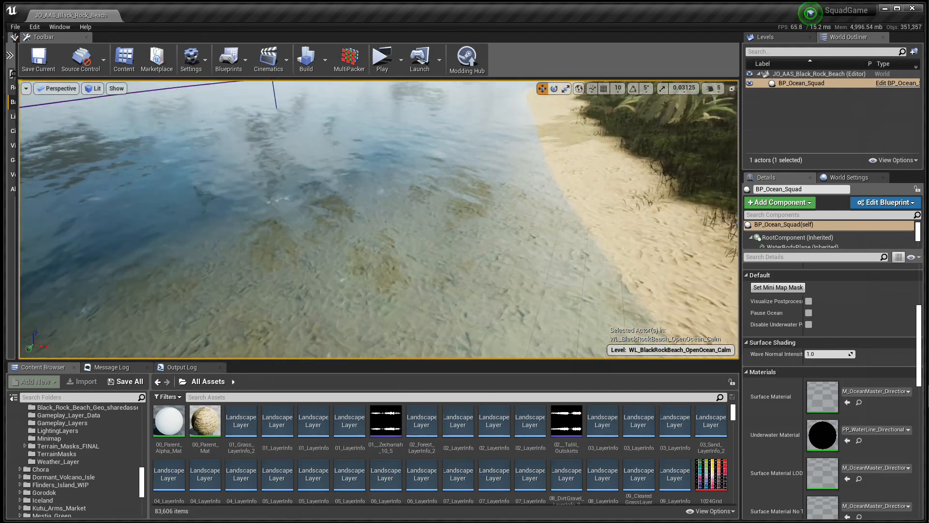
pyautogui.press('s')
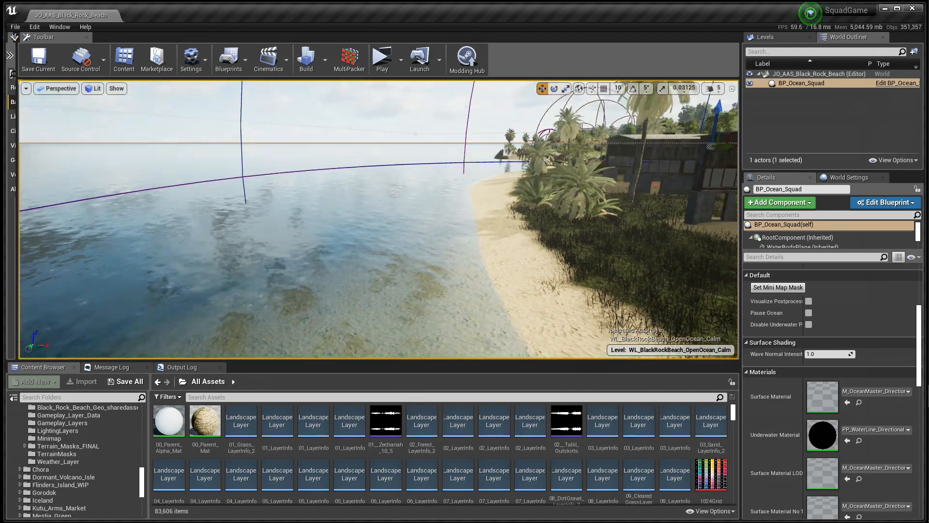
pyautogui.press('e')
pyautogui.press('w')
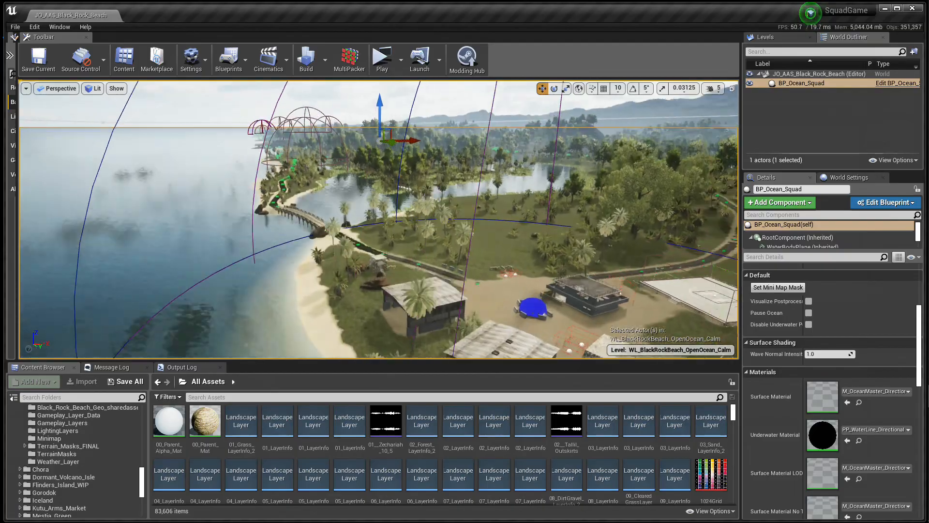
pyautogui.press('w')
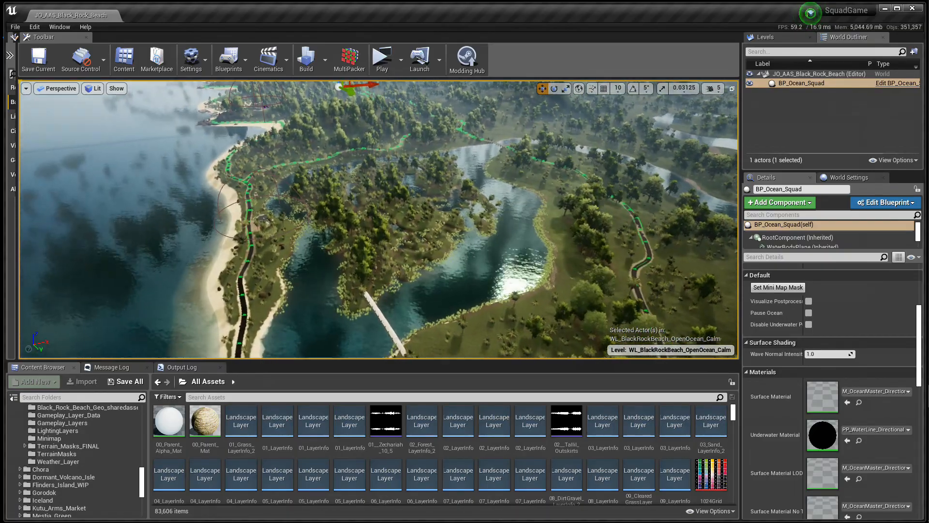
pyautogui.press('w')
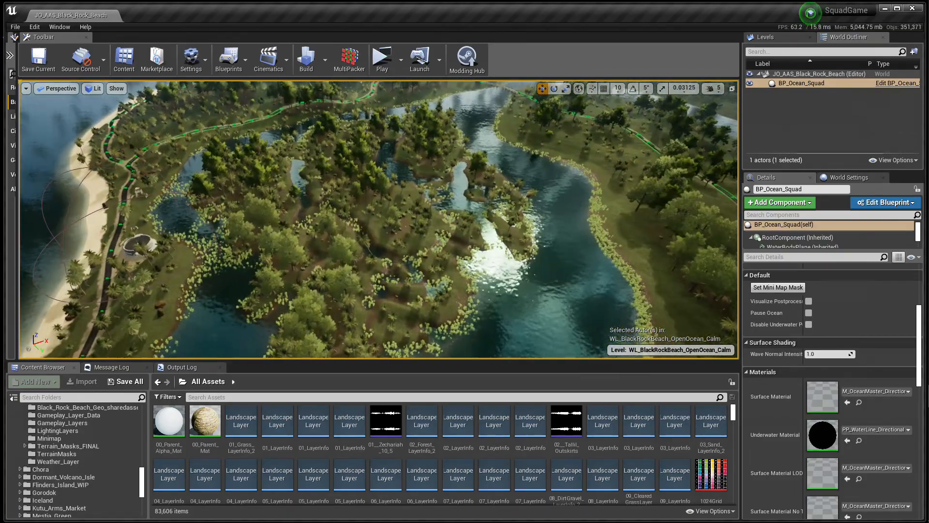
pyautogui.press('w')
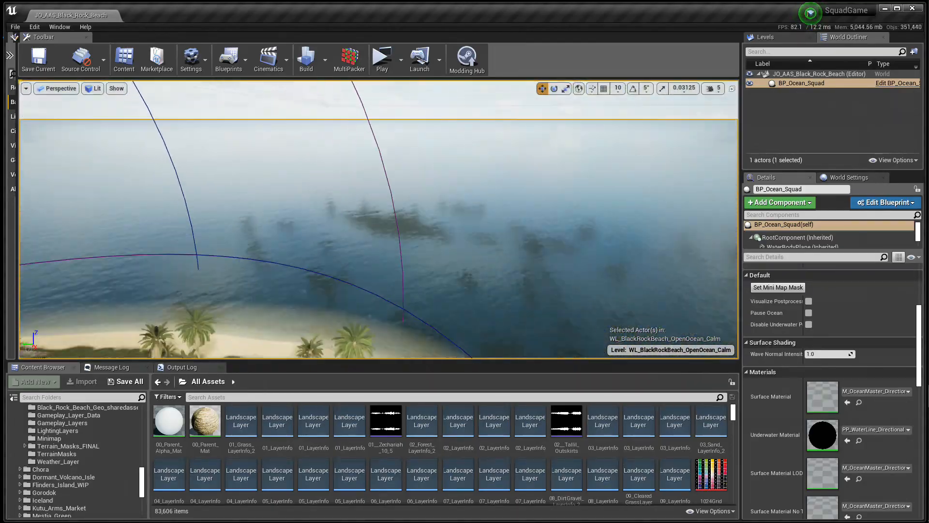
# Step: Set BP_Ocean_Squad's Global Amplitude to 7 and Freq to 400 in the Global Ocean Settings
pyautogui.press('w')
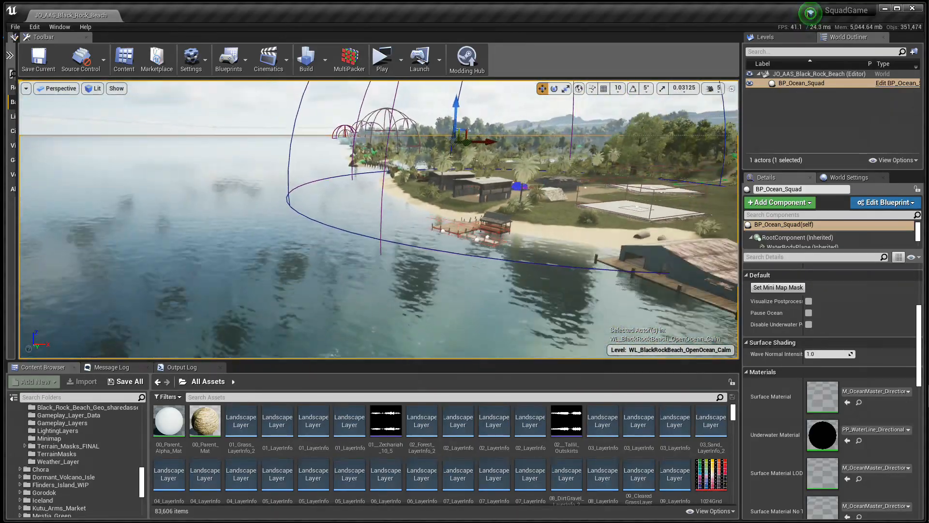
pyautogui.press('w')
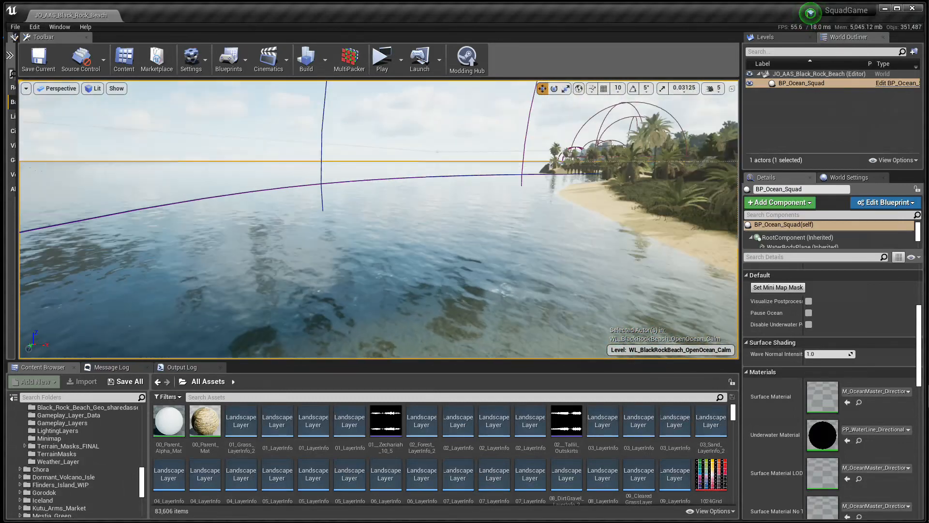
pyautogui.press('w')
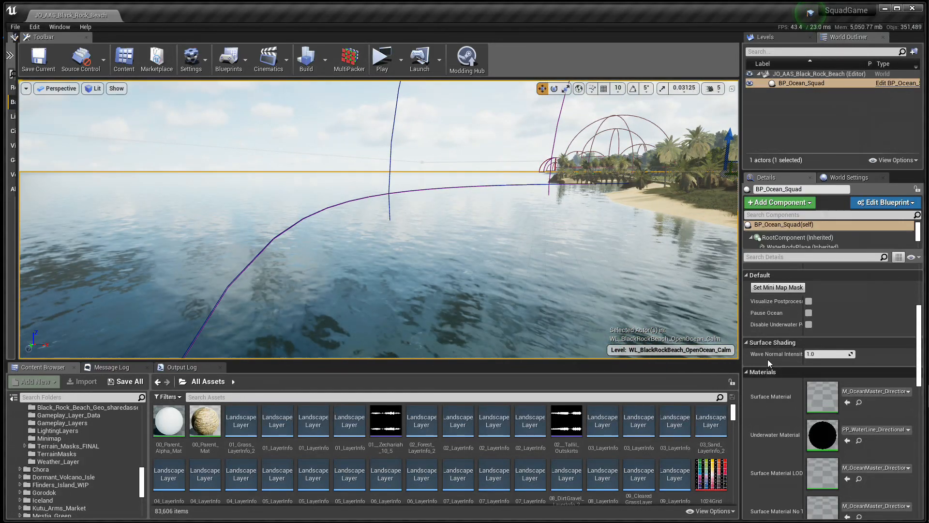
pyautogui.click(746, 372)
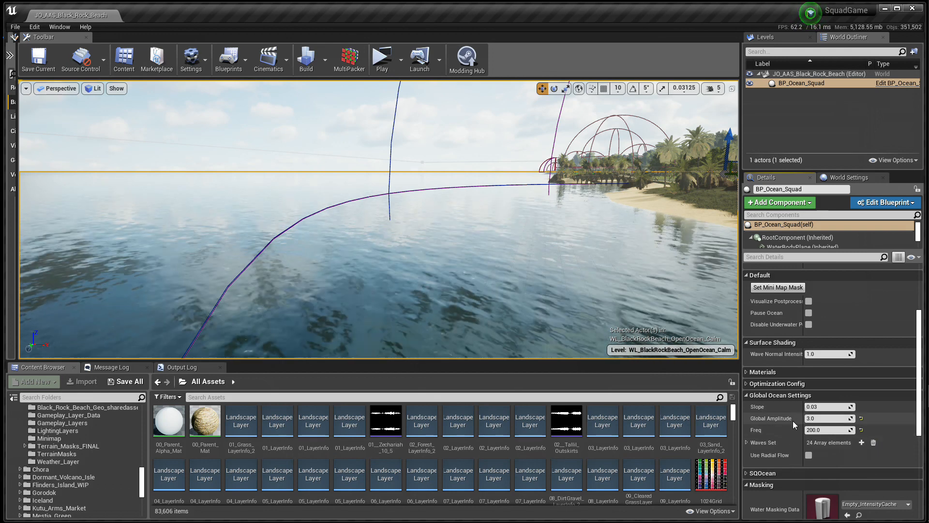
pyautogui.click(825, 419)
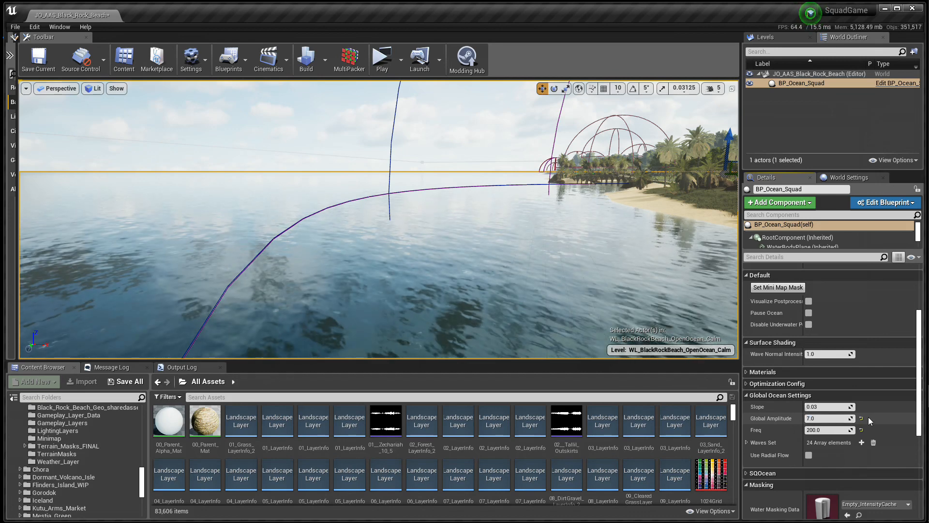
pyautogui.moveTo(465, 261); pyautogui.dragTo(547, 280)
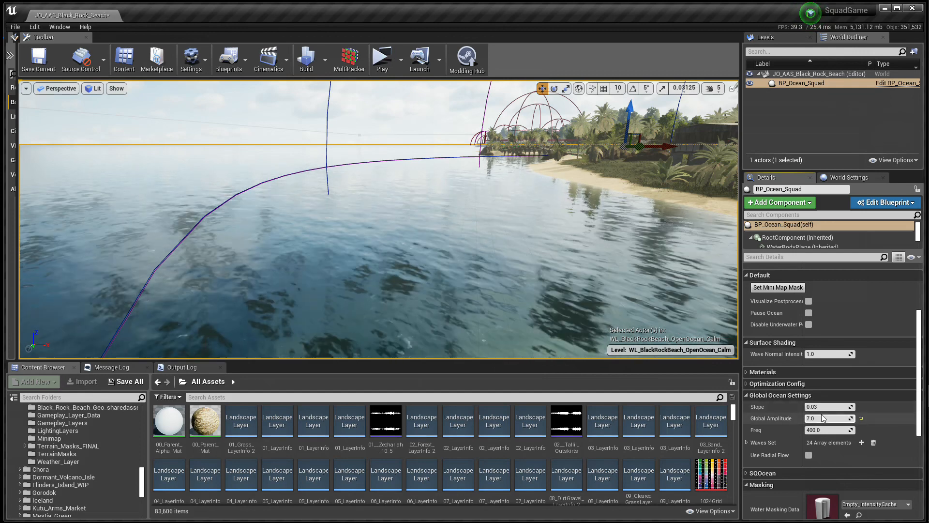
# Step: Raise BP_Ocean_Squad's Global Amplitude to 10 and its Slope to about 0.125 in the Global Ocean Settings
pyautogui.moveTo(822, 417); pyautogui.dragTo(817, 419)
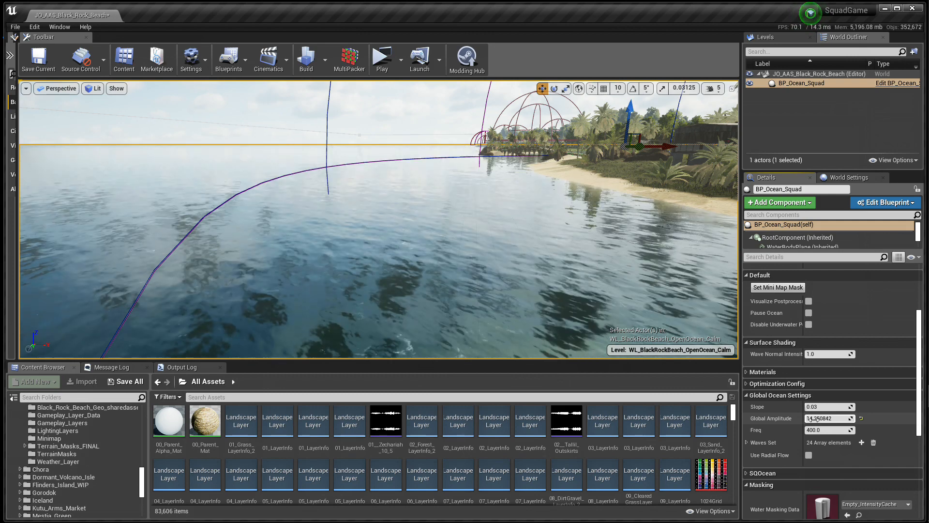
pyautogui.moveTo(549, 299); pyautogui.dragTo(509, 290)
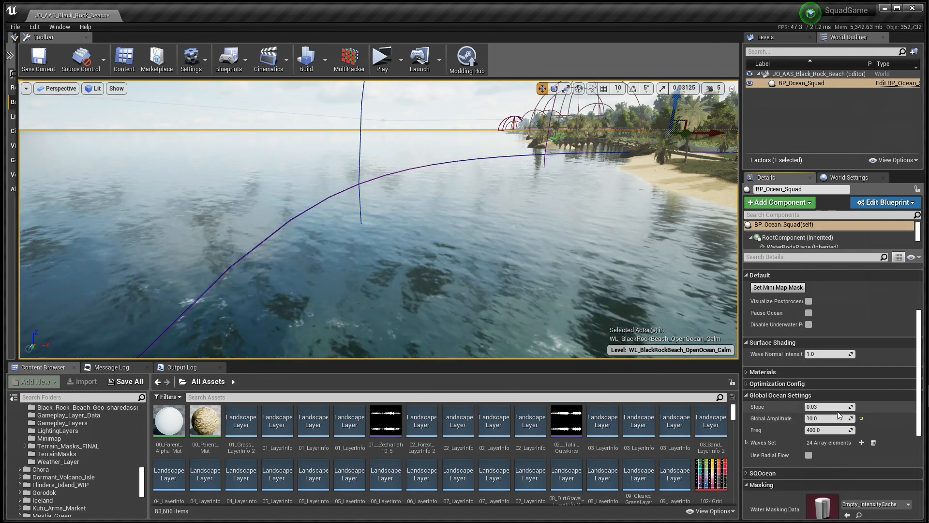
pyautogui.moveTo(823, 406); pyautogui.dragTo(809, 407)
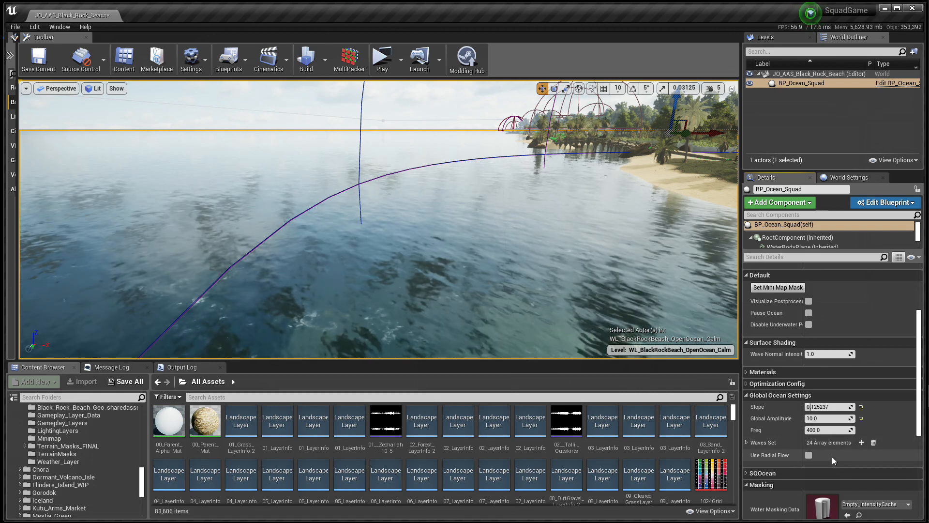
pyautogui.scroll(-2, 832, 457)
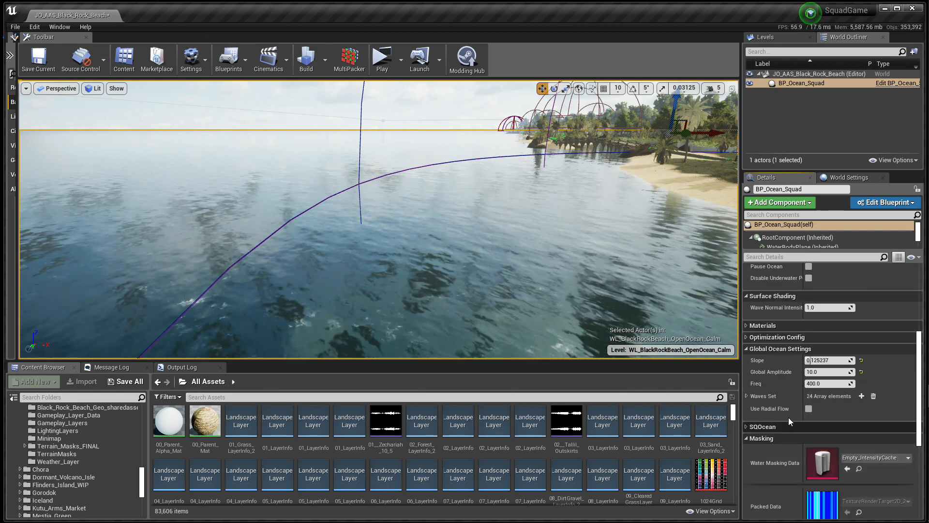
pyautogui.scroll(2, 788, 416)
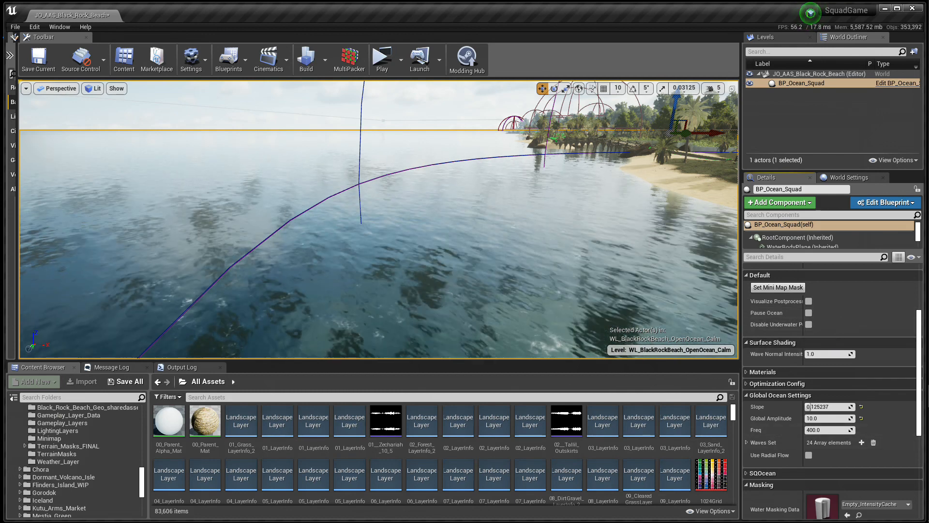
# Step: Enlarge the Content Browser and show the contents of the Tools/EditorAutomation/WaterIntensityTool folder
pyautogui.moveTo(238, 361); pyautogui.dragTo(232, 307)
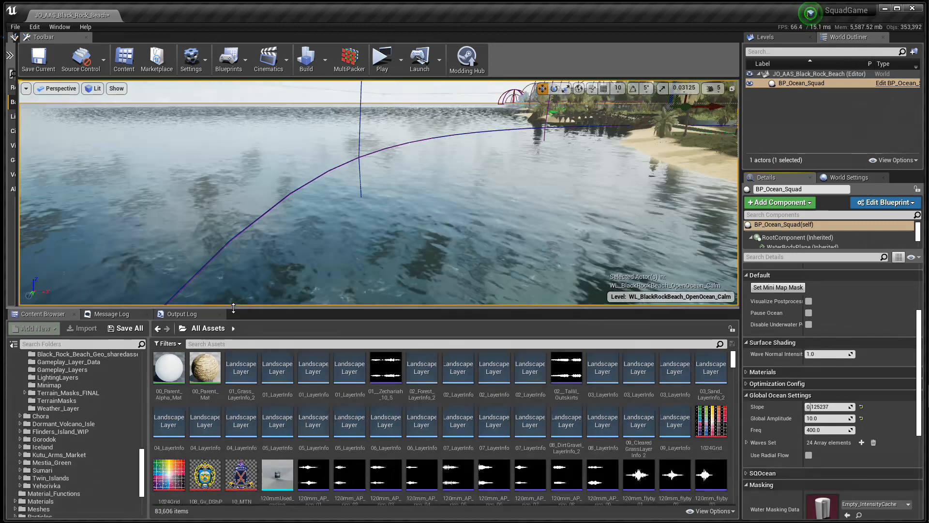
pyautogui.scroll(2, 83, 443)
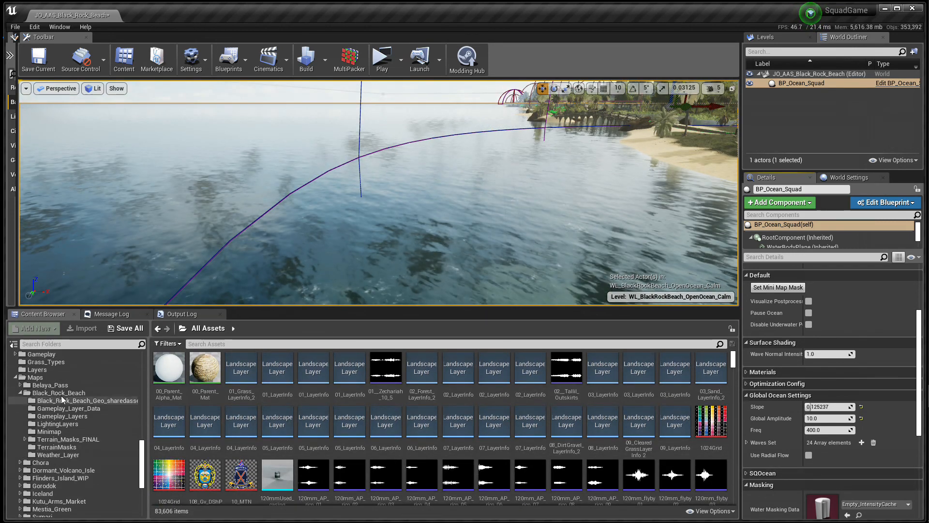
pyautogui.scroll(-10, 80, 417)
pyautogui.scroll(4, 80, 417)
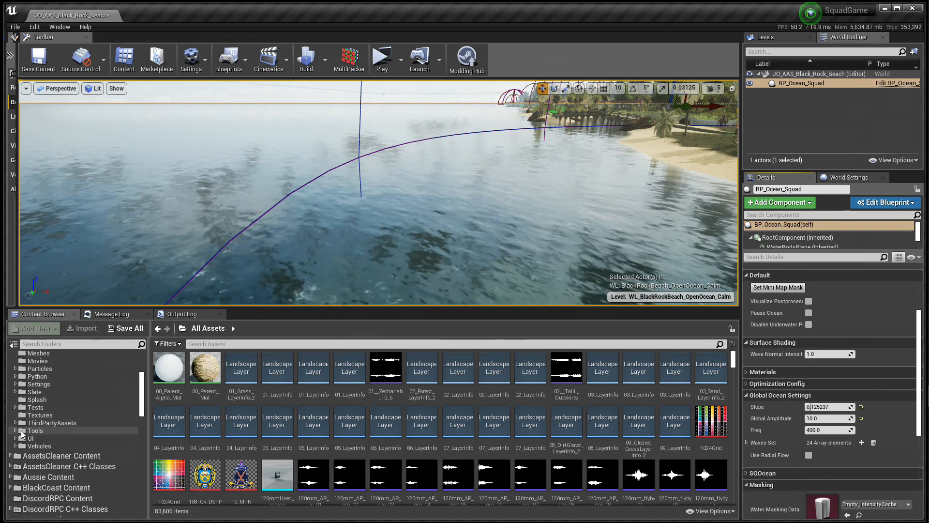
pyautogui.click(15, 431)
pyautogui.scroll(5, 134, 402)
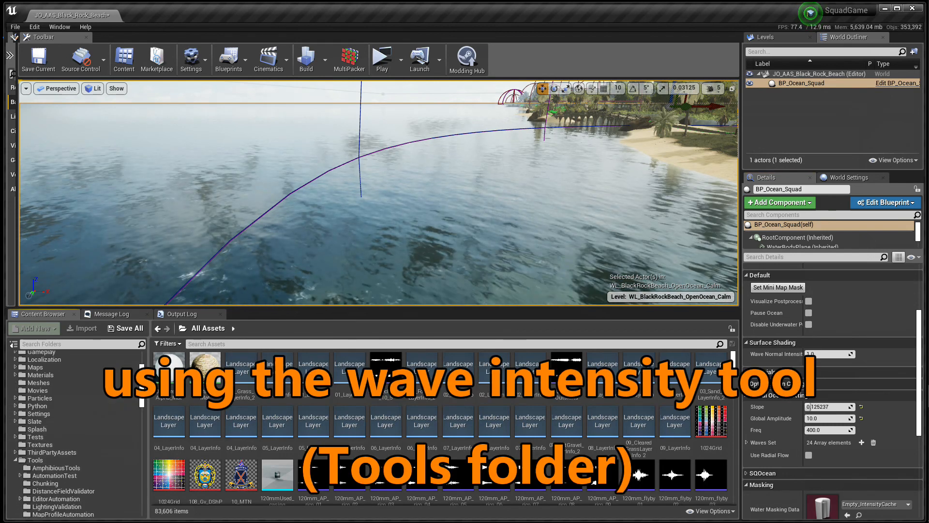
pyautogui.scroll(-7, 143, 410)
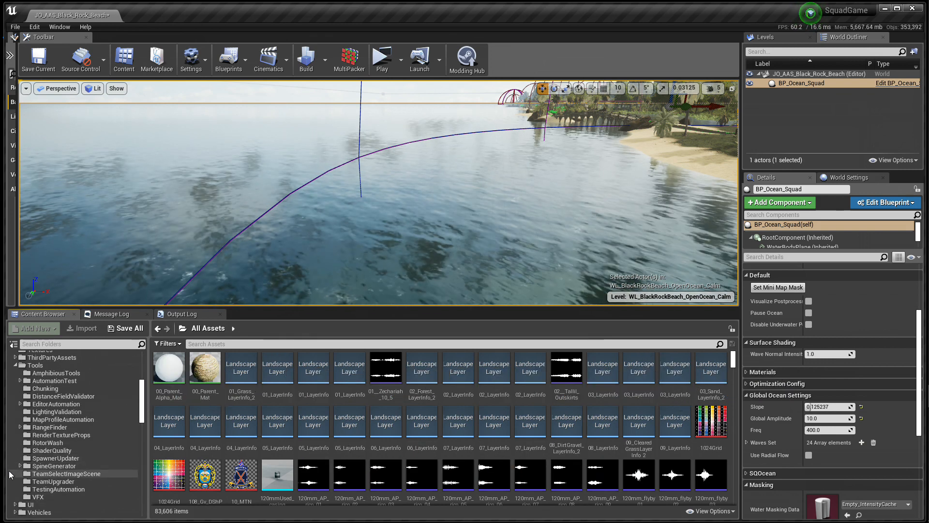
pyautogui.click(20, 404)
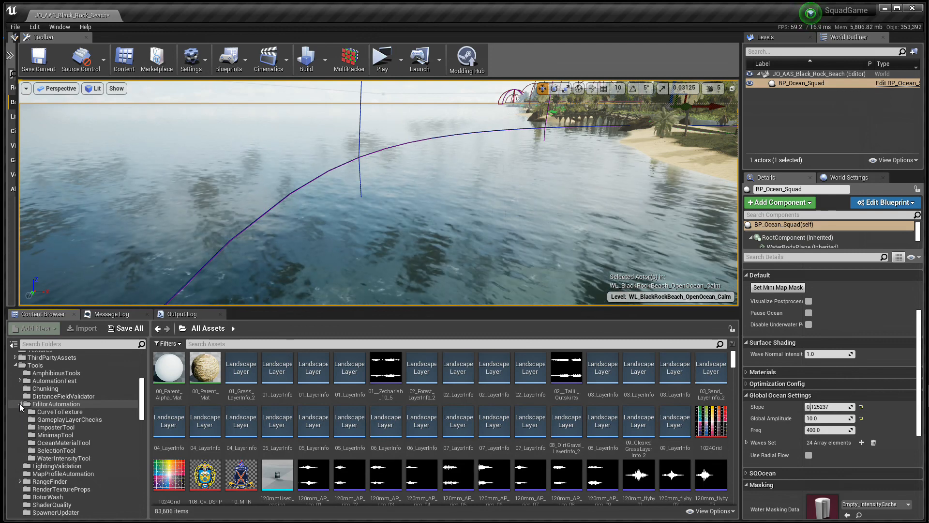
pyautogui.click(78, 459)
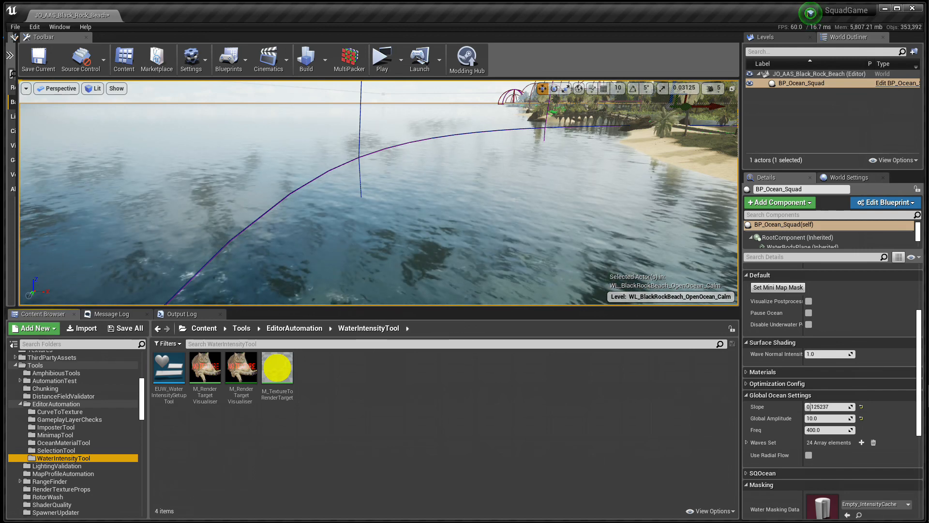
# Step: Open EUW_WaterIntensitySetupTool in the widget editor and arrange its window so the caching procedure instructions can be read
pyautogui.doubleClick(172, 379)
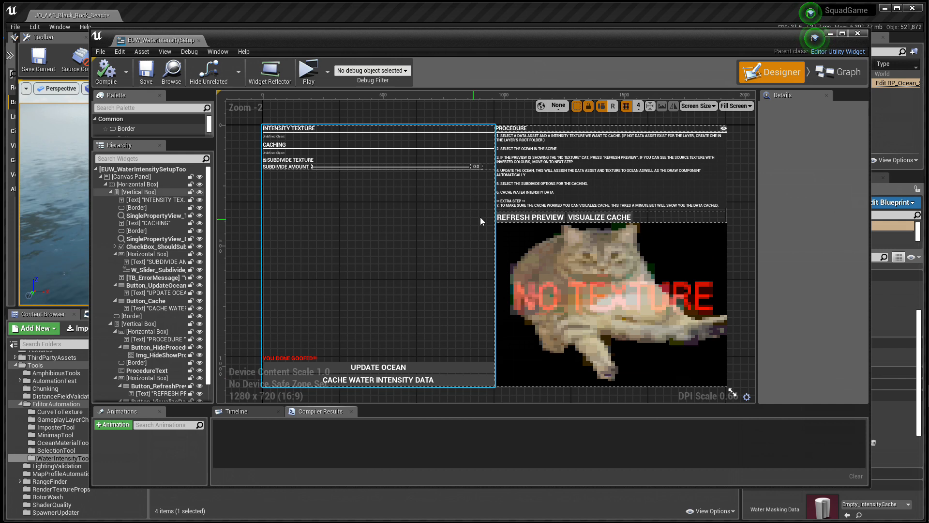
pyautogui.moveTo(87, 167); pyautogui.dragTo(547, 207)
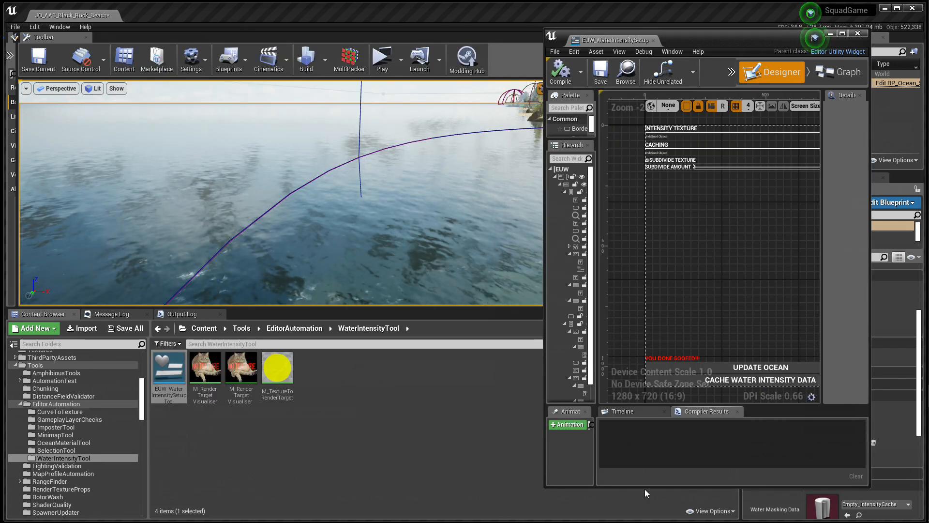
pyautogui.moveTo(645, 488); pyautogui.dragTo(637, 299)
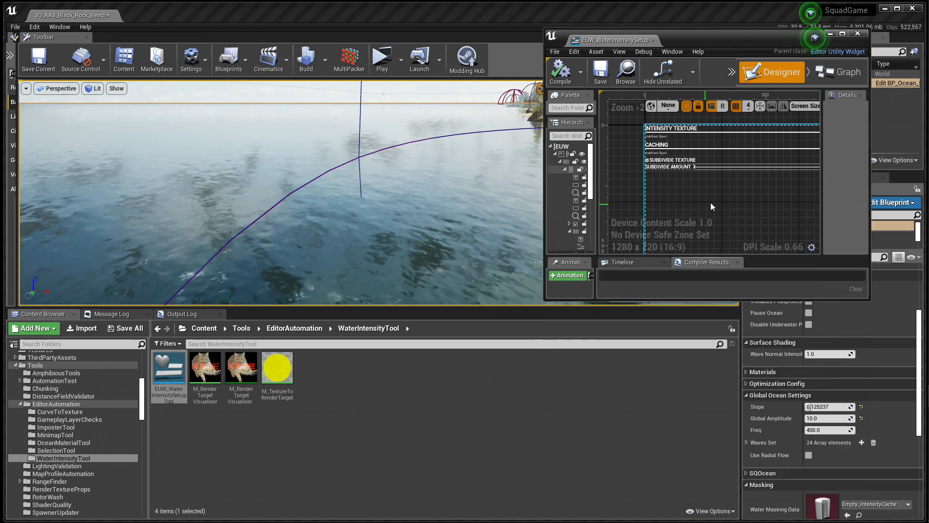
pyautogui.moveTo(749, 199)
pyautogui.mouseDown()
pyautogui.moveTo(605, 201)
pyautogui.moveTo(690, 207)
pyautogui.moveTo(653, 205)
pyautogui.mouseUp()
pyautogui.moveTo(546, 199); pyautogui.dragTo(481, 197)
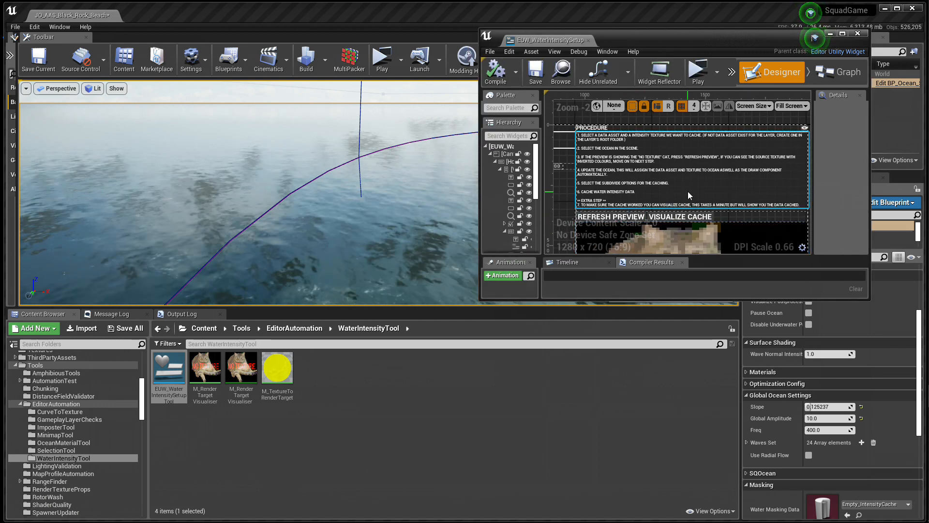
pyautogui.scroll(1, 687, 191)
pyautogui.moveTo(813, 183); pyautogui.dragTo(844, 181)
pyautogui.moveTo(722, 193); pyautogui.dragTo(681, 191)
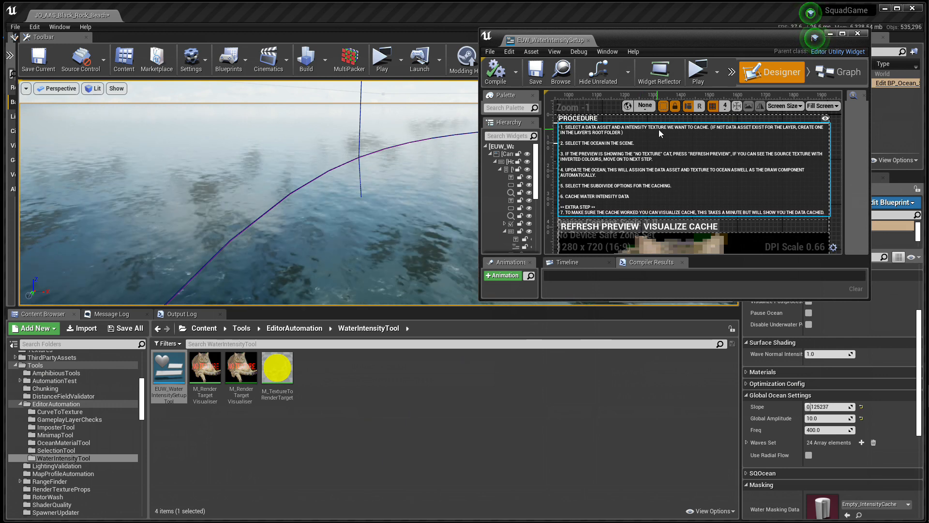
# Step: Run the EUW_WaterIntensitySetupTool editor utility widget, then move and resize its window below the open procedure instructions
pyautogui.rightClick(168, 372)
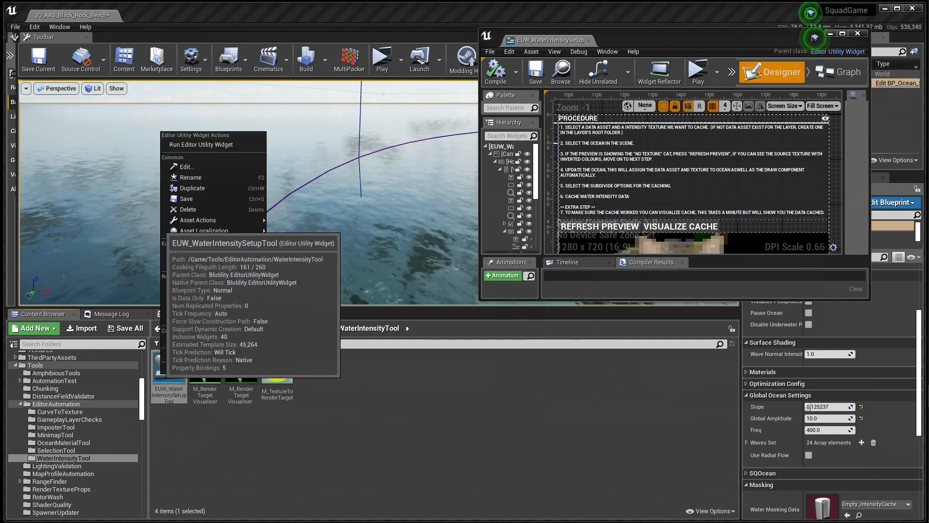
pyautogui.click(201, 146)
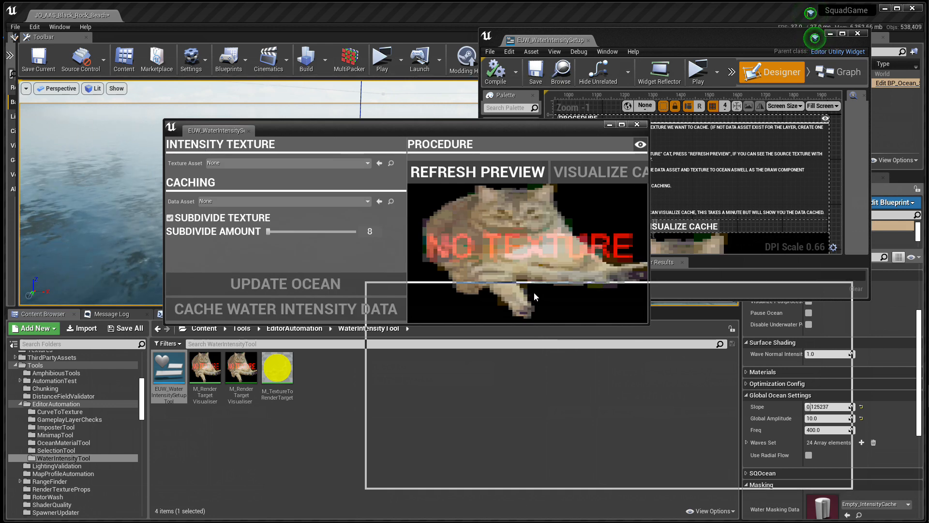
pyautogui.moveTo(550, 292); pyautogui.dragTo(549, 292)
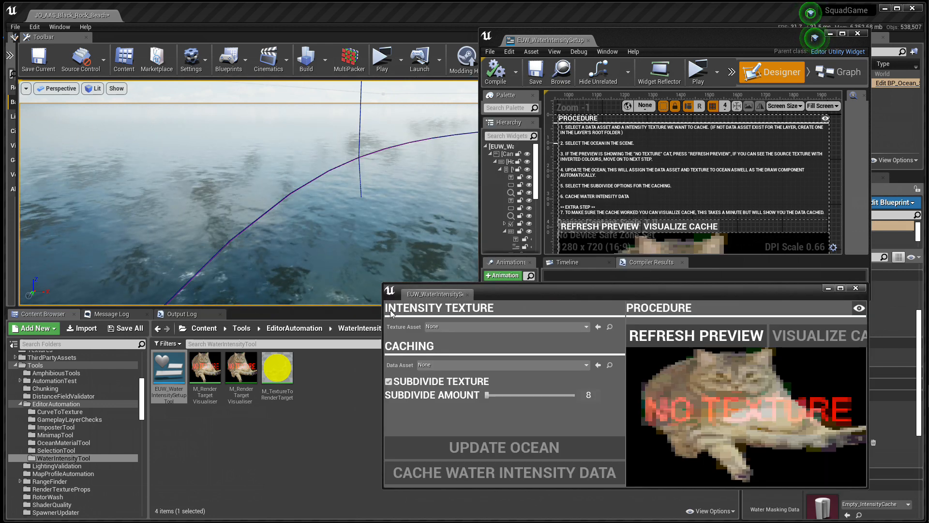
pyautogui.moveTo(383, 318); pyautogui.dragTo(479, 320)
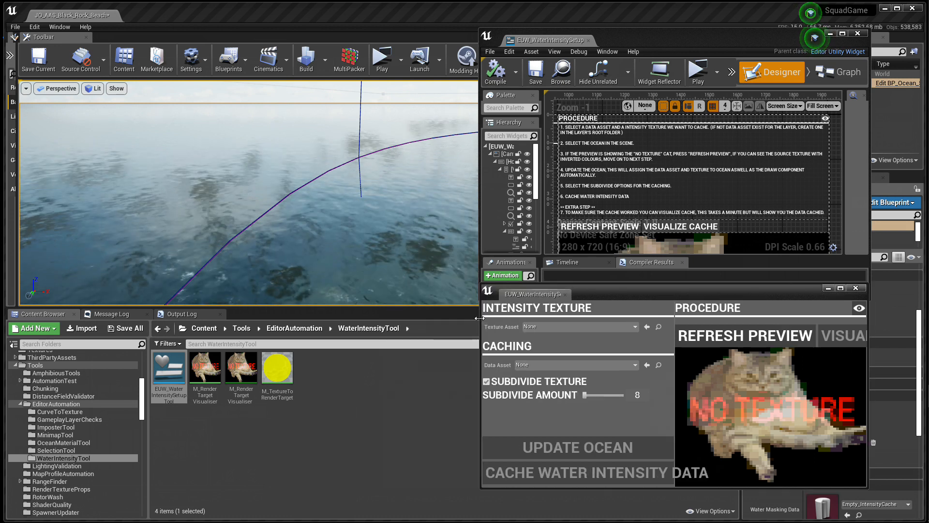
pyautogui.moveTo(480, 372); pyautogui.dragTo(454, 372)
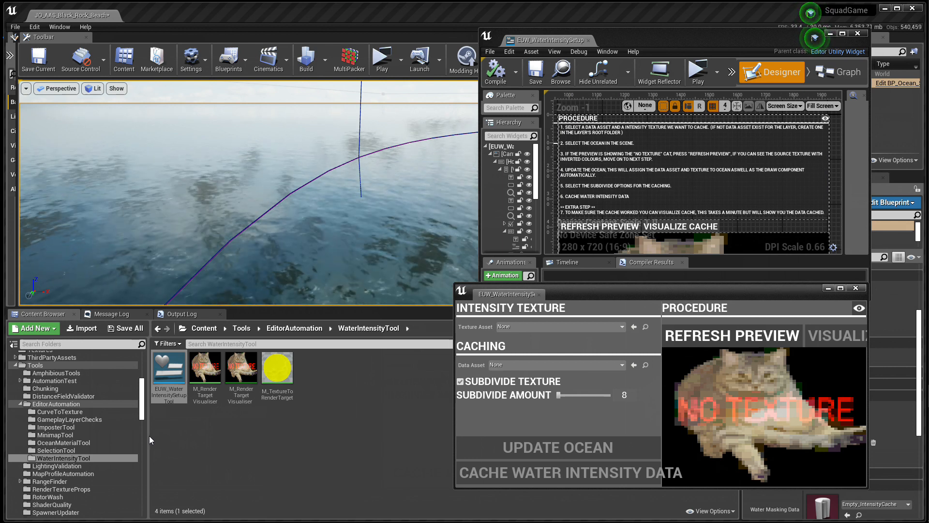
# Step: Show the Squad_JO Maps/Black_Rock_Beach folder and move the water intensity tool's window clear of its assets
pyautogui.scroll(-15, 133, 460)
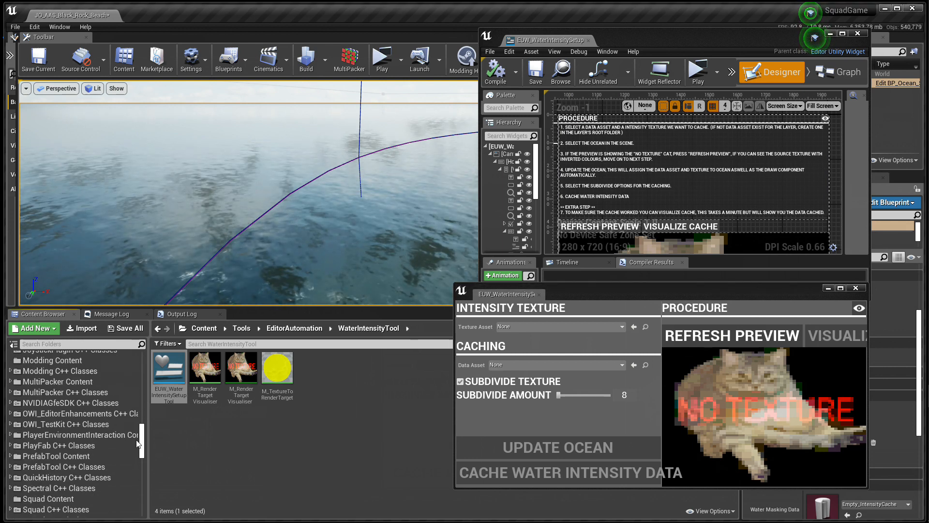
pyautogui.scroll(-3, 133, 460)
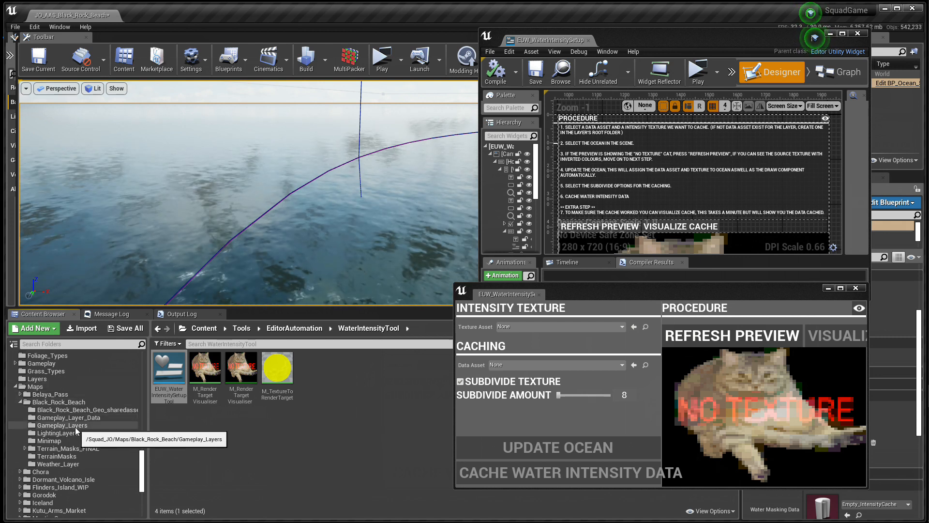
pyautogui.click(48, 403)
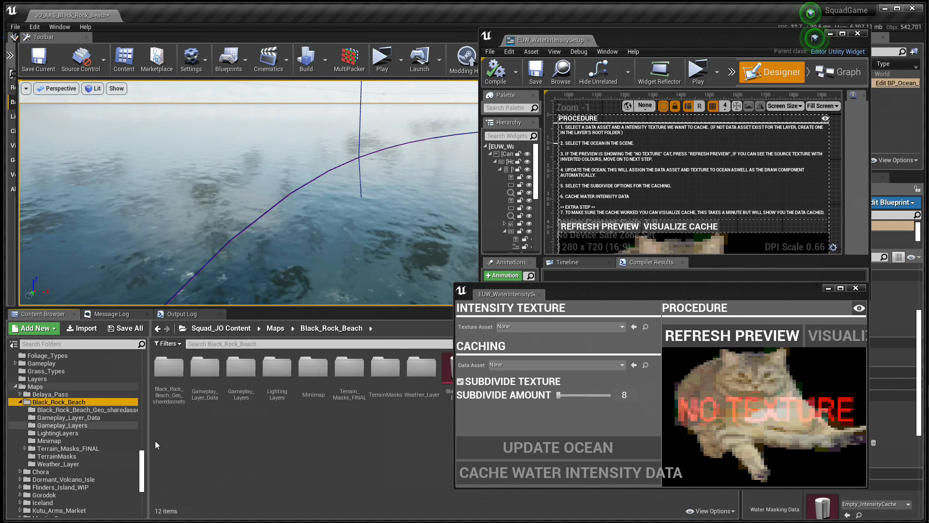
pyautogui.moveTo(562, 294); pyautogui.dragTo(158, 92)
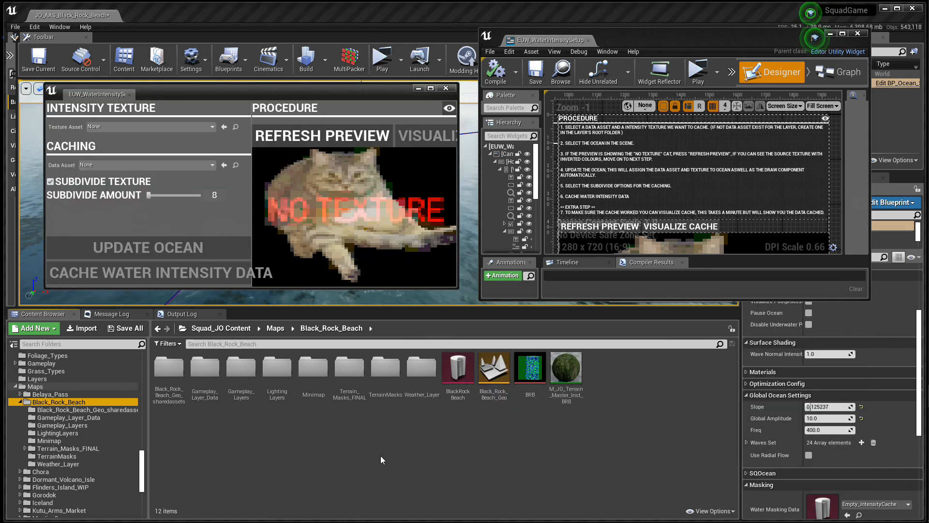
# Step: Create a data asset of class ODKWaterIntensityData in the Black_Rock_Beach folder, keeping the default name
pyautogui.rightClick(387, 435)
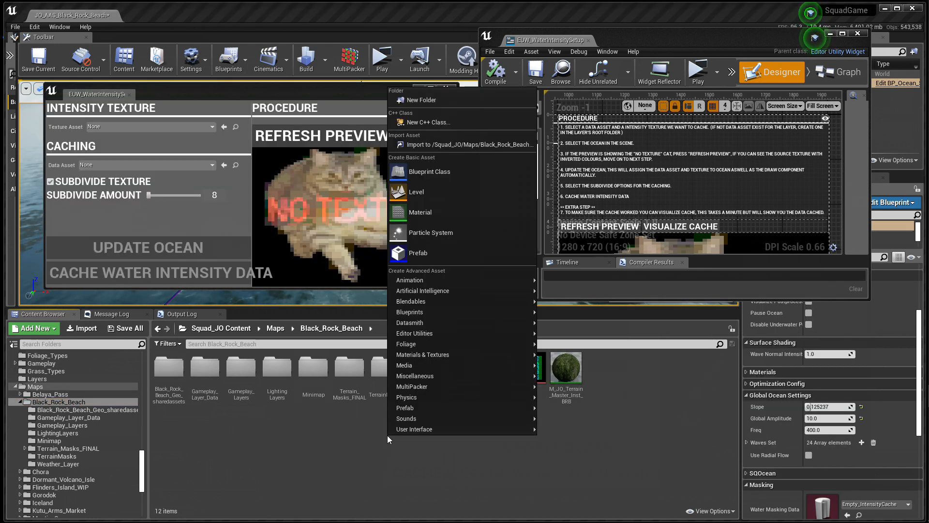
pyautogui.moveTo(435, 376)
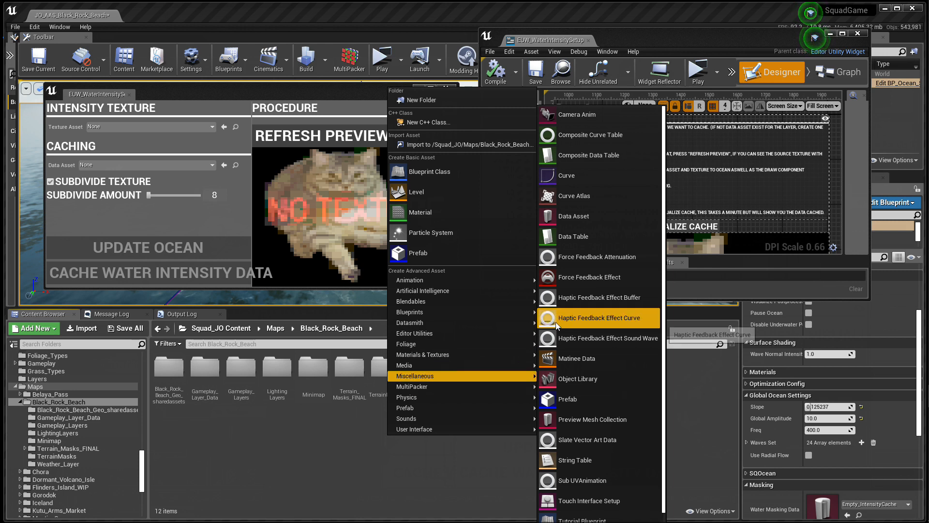
pyautogui.click(568, 218)
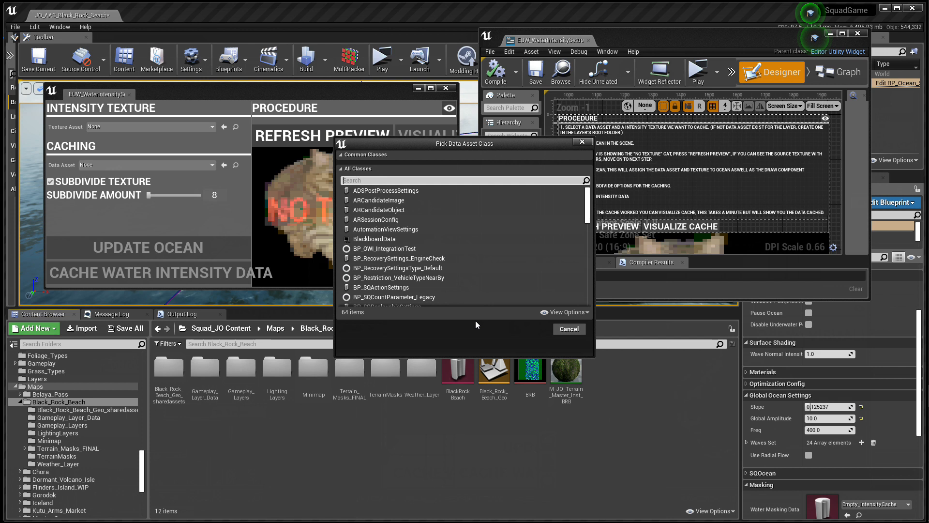
pyautogui.write('wave')
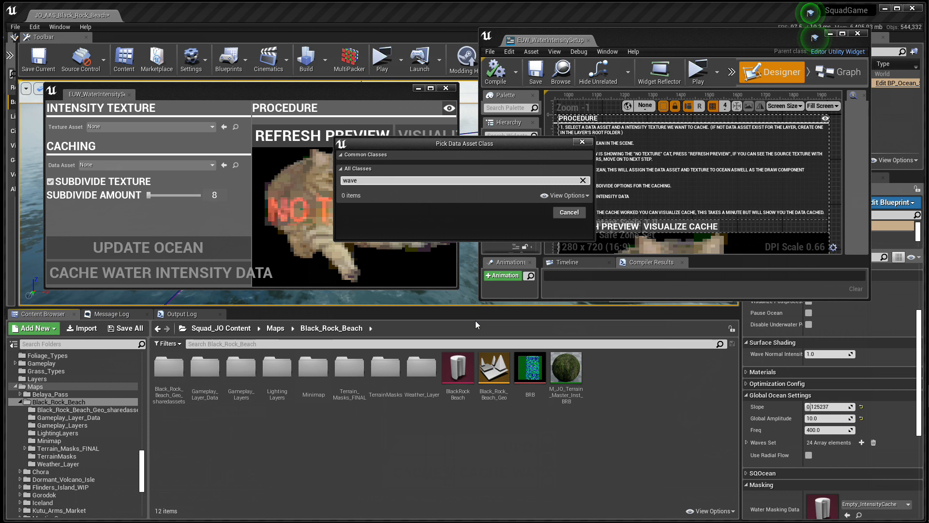
pyautogui.press('BackSpace')
pyautogui.press('BackSpace')
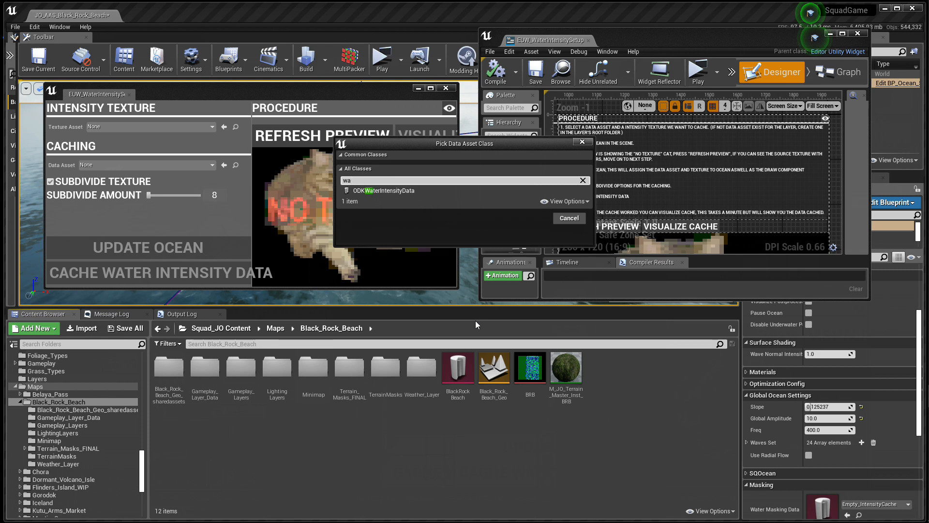
pyautogui.click(387, 191)
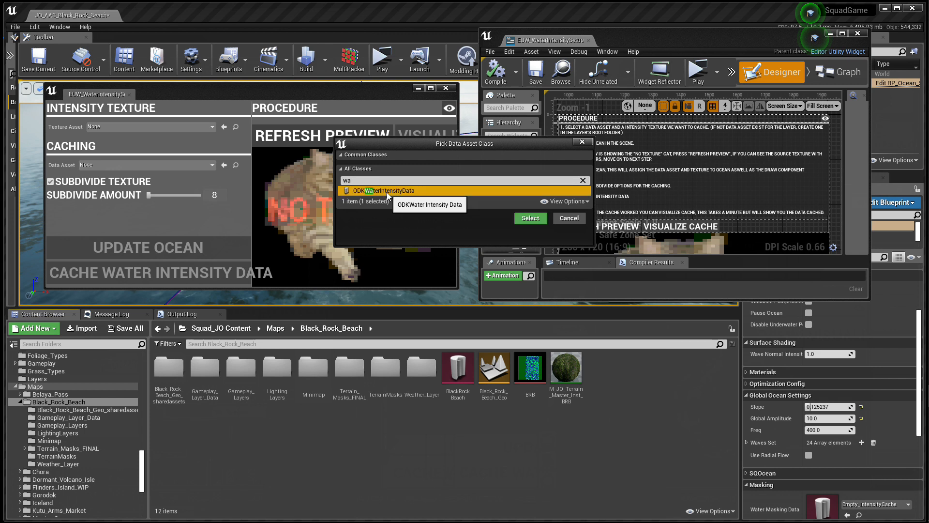
pyautogui.click(528, 219)
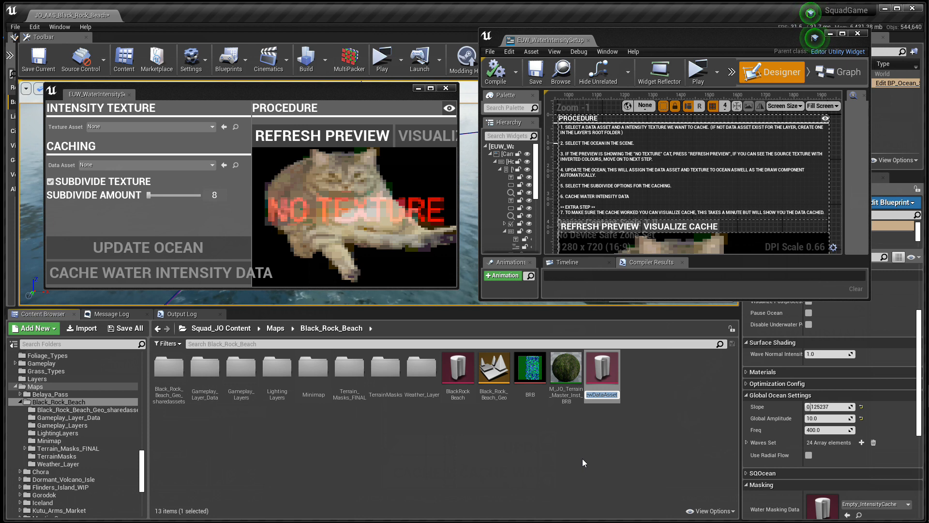
pyautogui.press('Return')
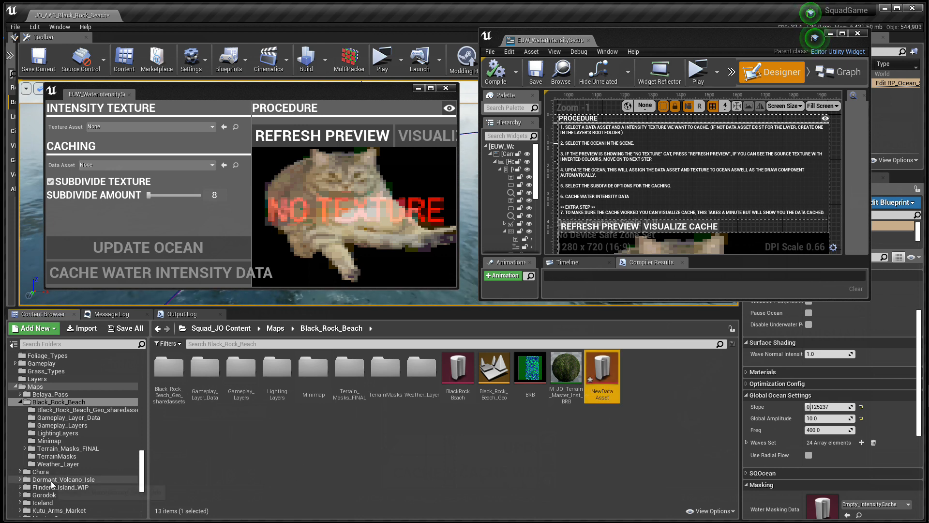
# Step: Check the naming of the masking data in the Iceland folder, and rename the new Black_Rock_Beach data asset as BRB_WaterMaskingData
pyautogui.click(28, 504)
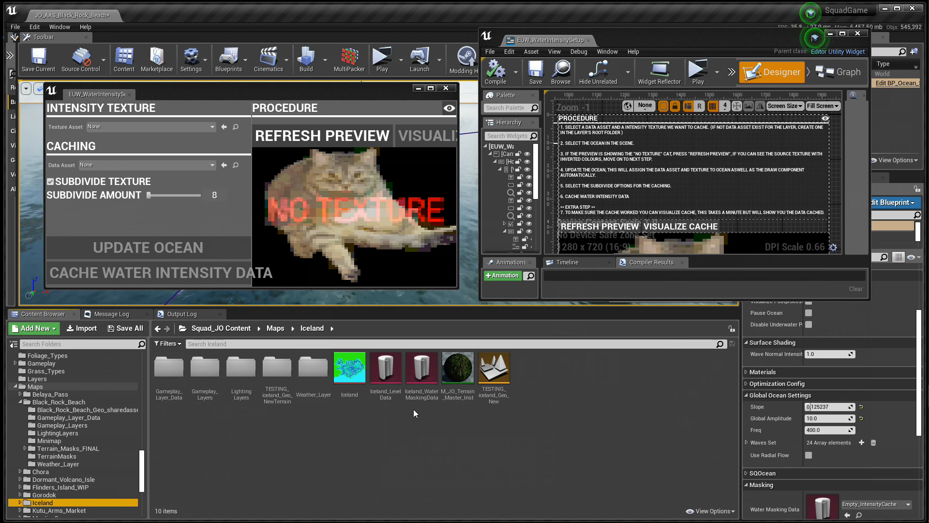
pyautogui.click(52, 402)
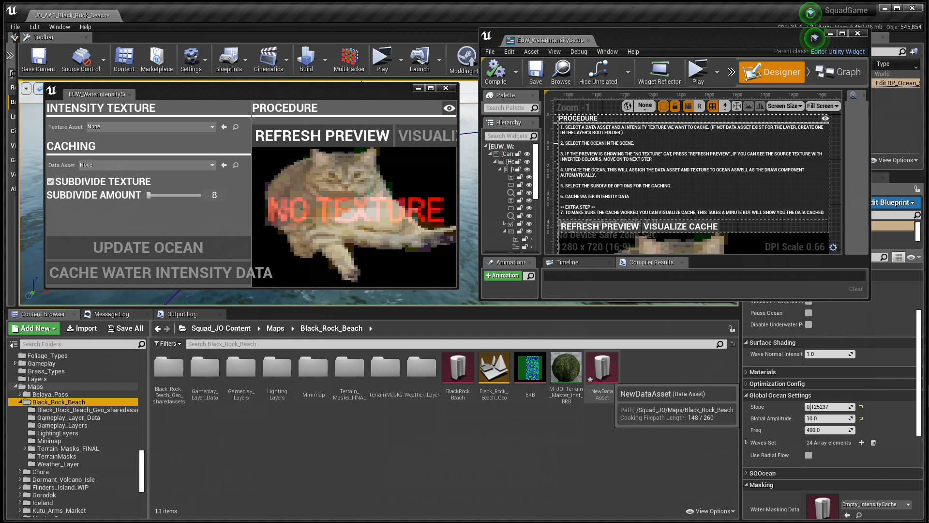
pyautogui.rightClick(608, 380)
pyautogui.click(649, 197)
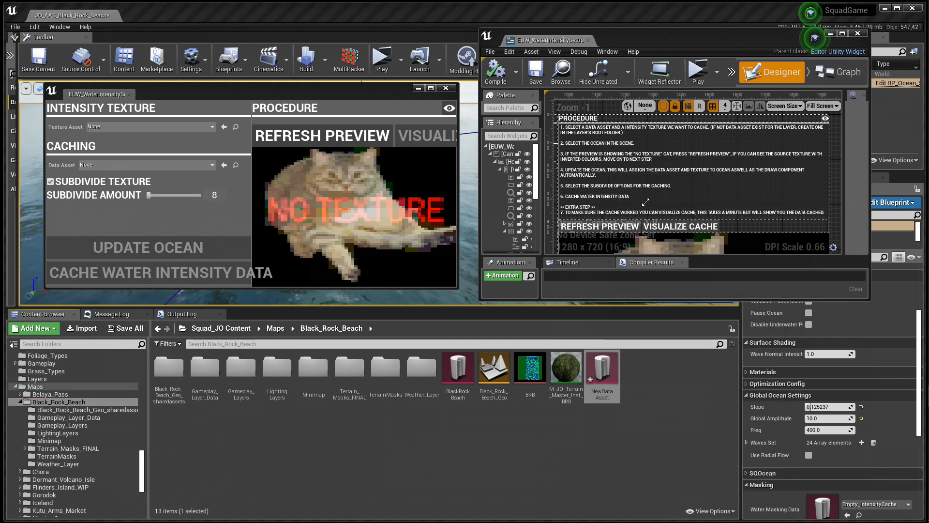
pyautogui.write('B')
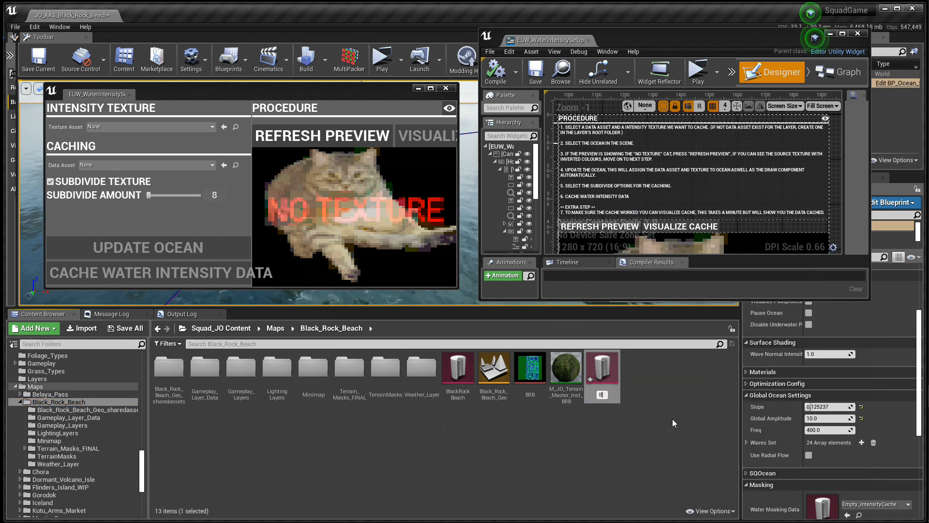
pyautogui.write('RB_WaterM')
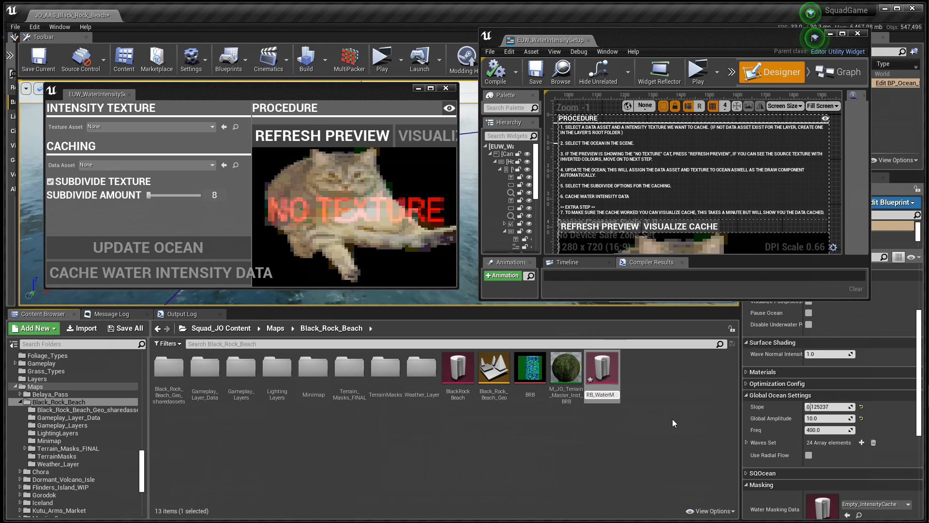
pyautogui.write('askingData')
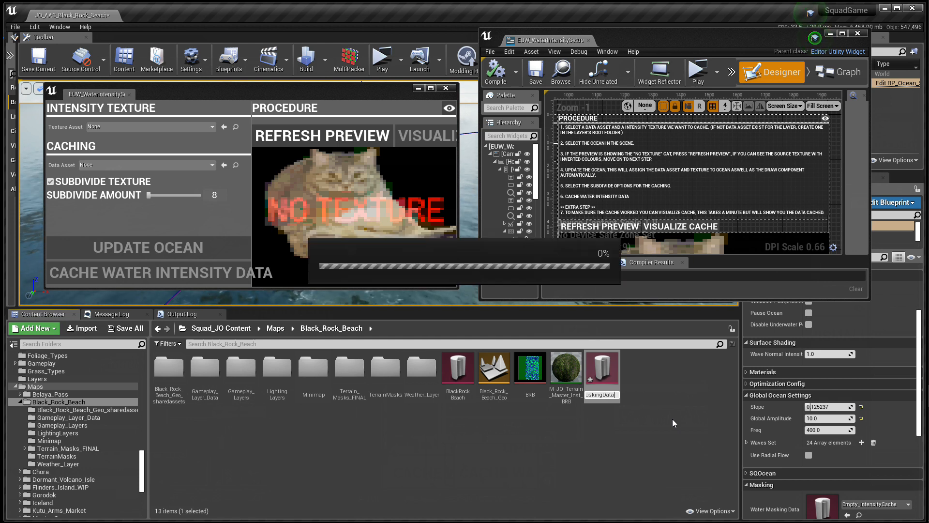
pyautogui.press('Return')
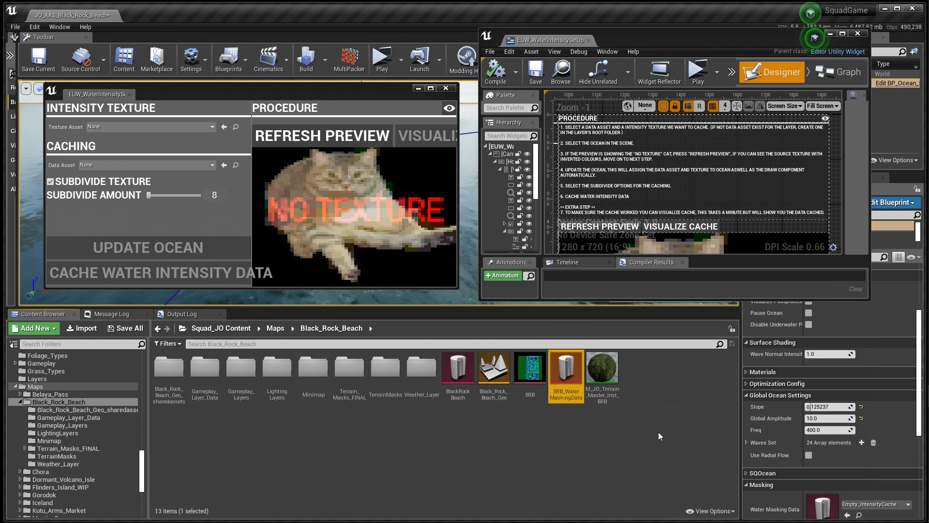
# Step: Open BRB_WaterMaskingData alongside the procedure instructions, and select the BP_Ocean_Squad actor with the viewport focused on it
pyautogui.doubleClick(565, 372)
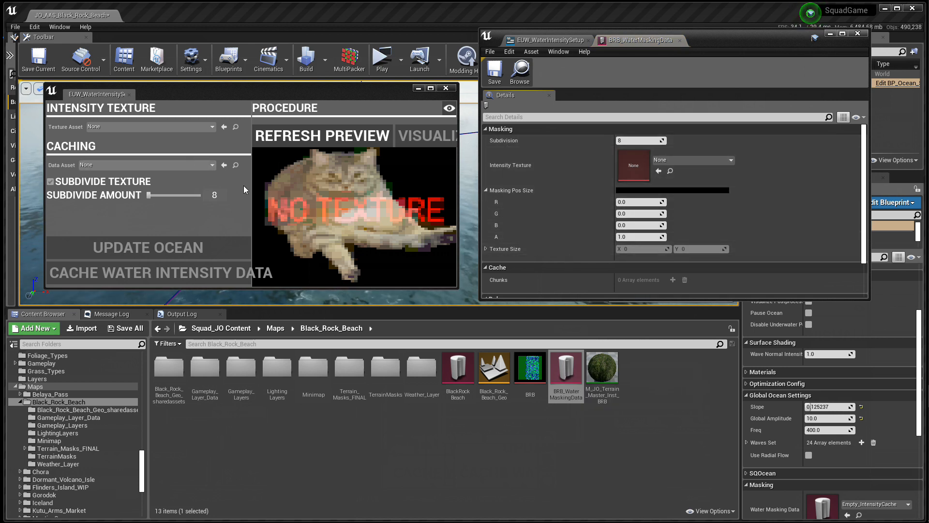
pyautogui.click(556, 40)
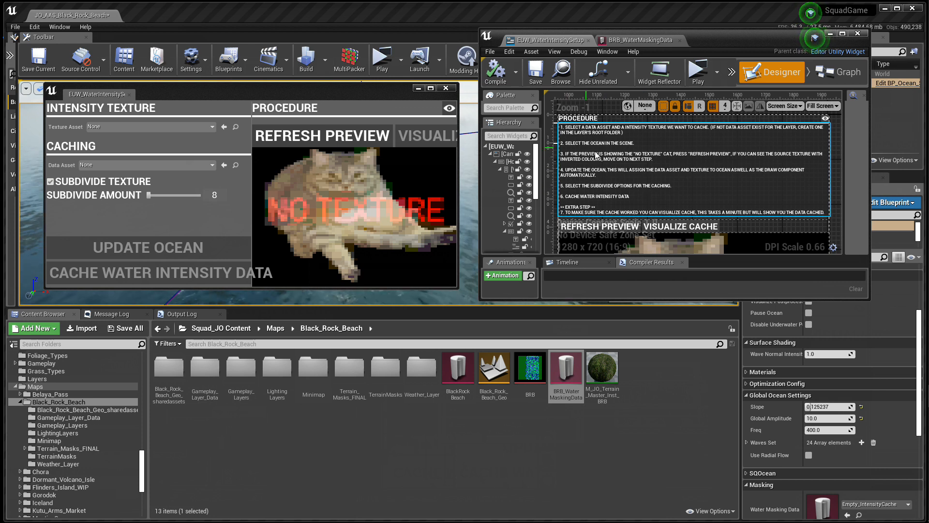
pyautogui.moveTo(745, 39); pyautogui.dragTo(516, 54)
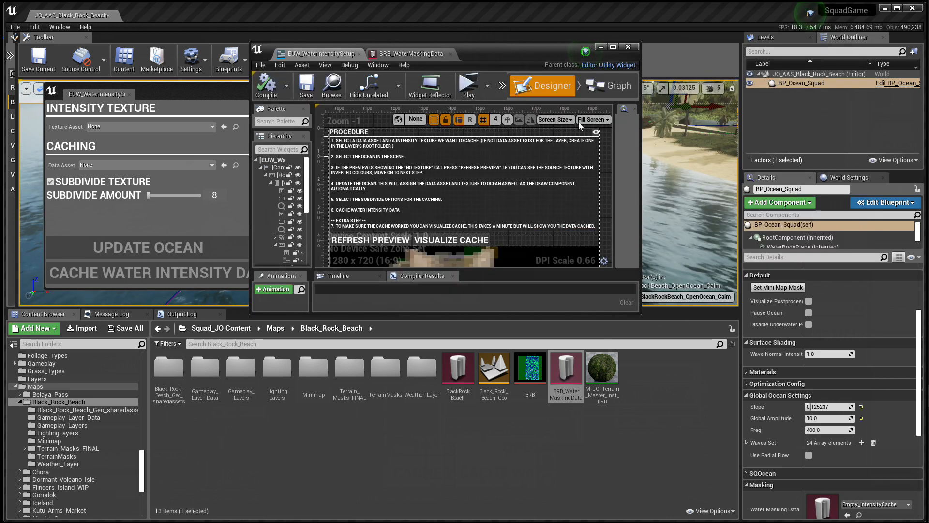
pyautogui.click(801, 84)
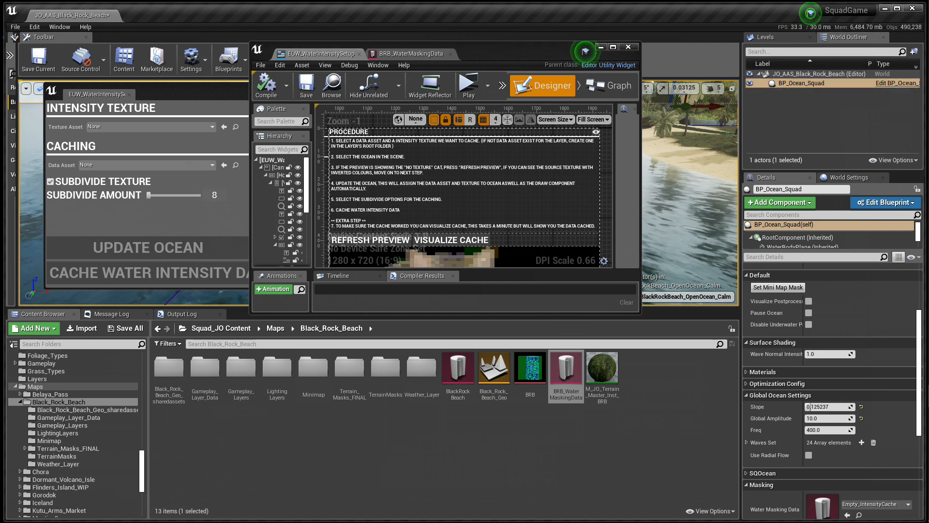
pyautogui.press('f')
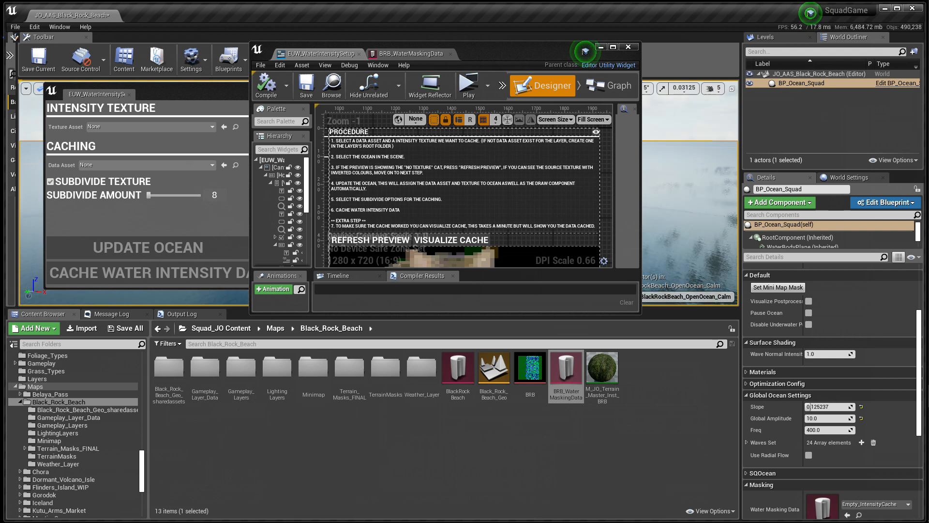
pyautogui.press('w')
pyautogui.press('w')
pyautogui.press('w')
# Step: Move both tool windows clear of the assets and set T_Gameplay_BRB_wavemask_packed from the Weather_Layer folder as the tool's texture asset
pyautogui.moveTo(491, 51); pyautogui.dragTo(762, 39)
pyautogui.moveTo(297, 96); pyautogui.dragTo(742, 315)
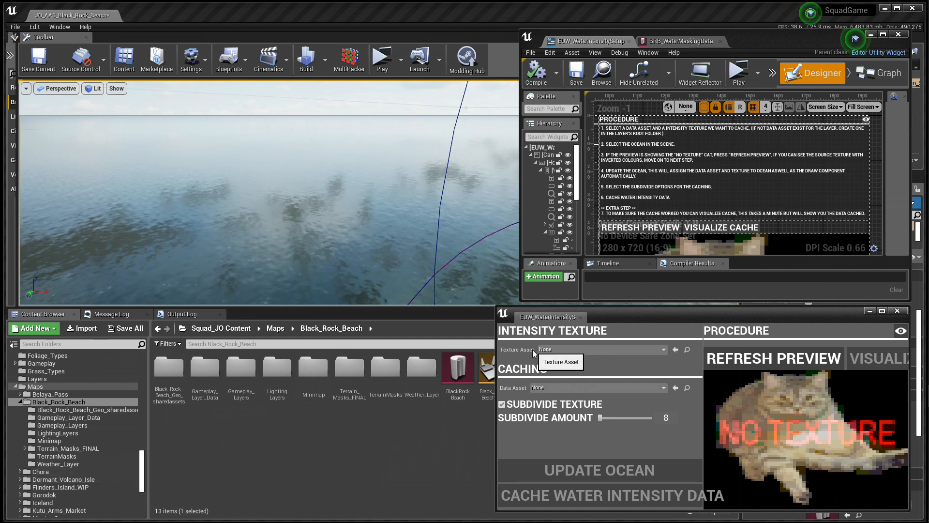
pyautogui.doubleClick(421, 368)
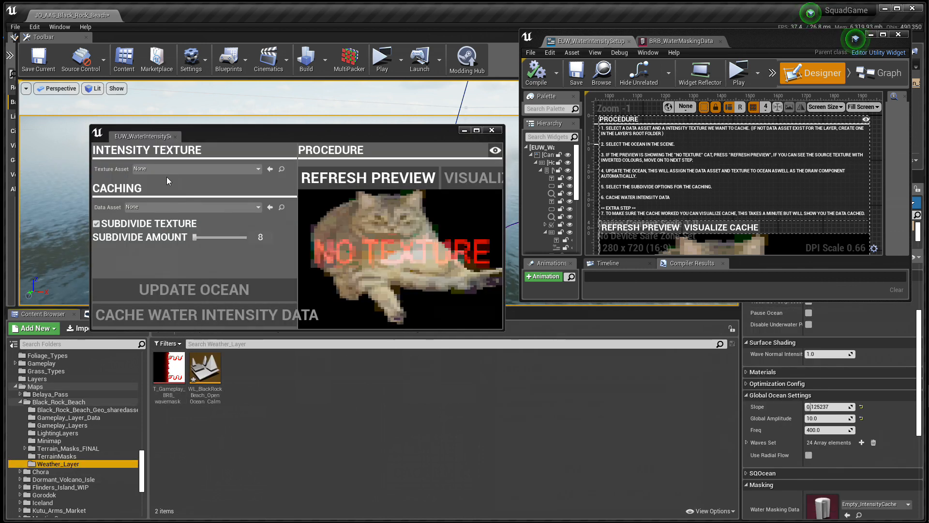
pyautogui.click(168, 373)
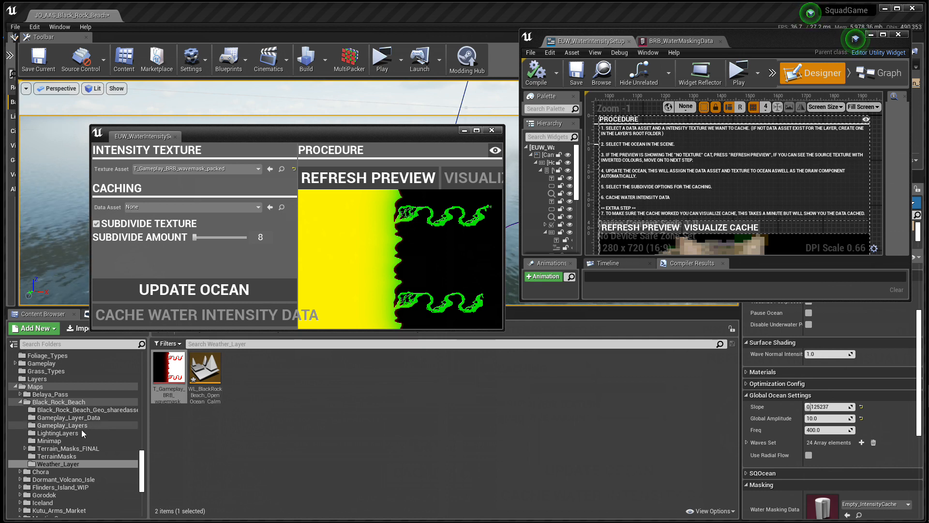
# Step: Set BRB_WaterMaskingData from the Black_Rock_Beach folder as the tool's data asset and update the ocean with it
pyautogui.click(51, 402)
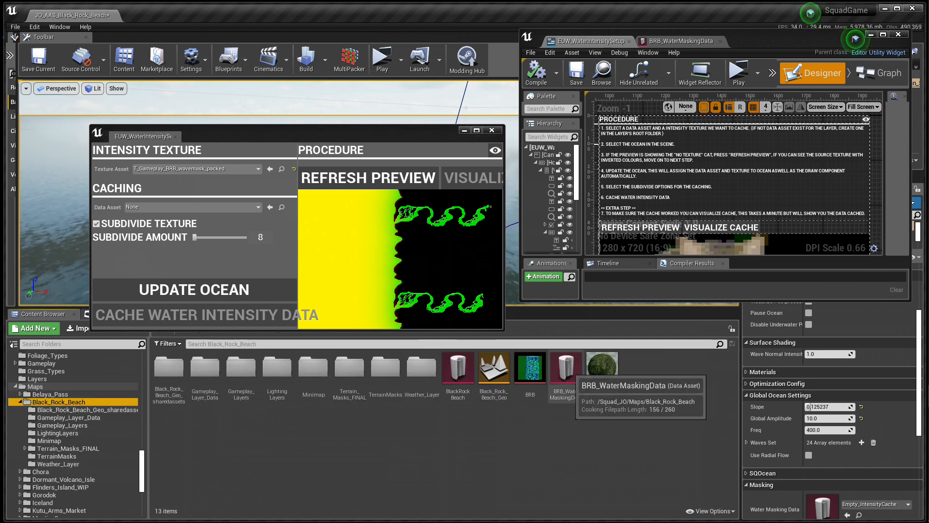
pyautogui.click(567, 367)
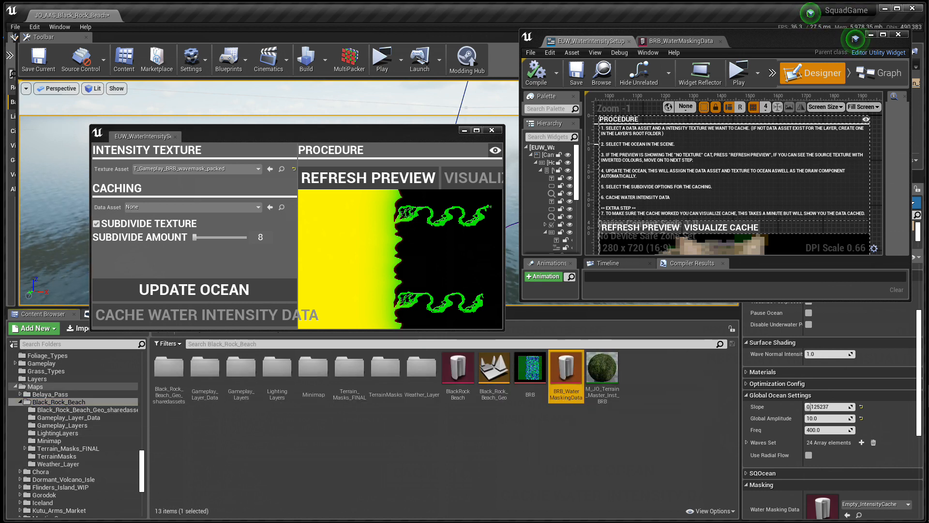
pyautogui.click(270, 207)
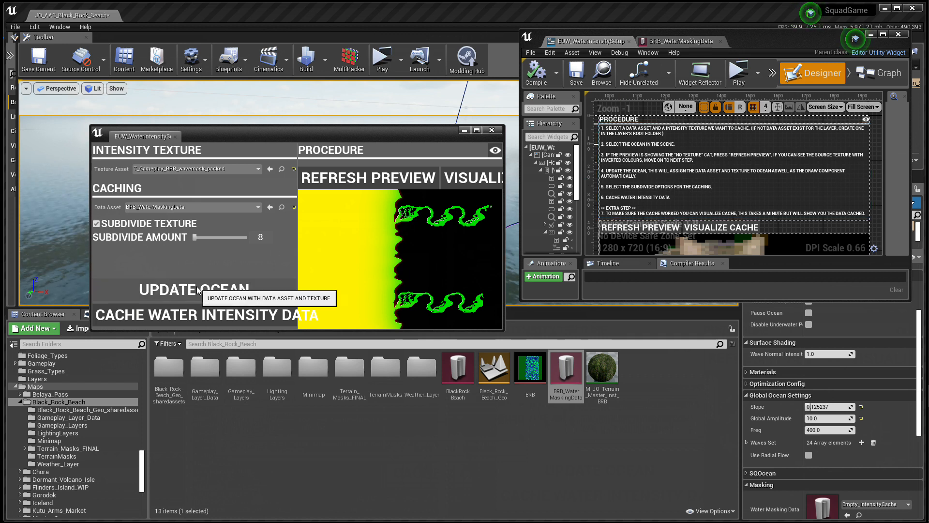
# Step: Check the intensity texture in BRB_WaterMaskingData, and cache the water intensity data with a subdivide amount of 32
pyautogui.click(684, 42)
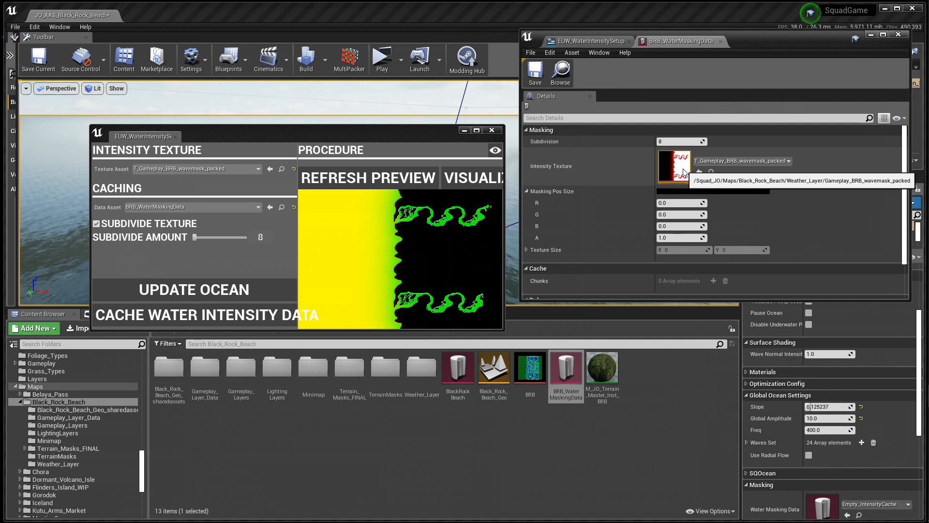
pyautogui.click(592, 42)
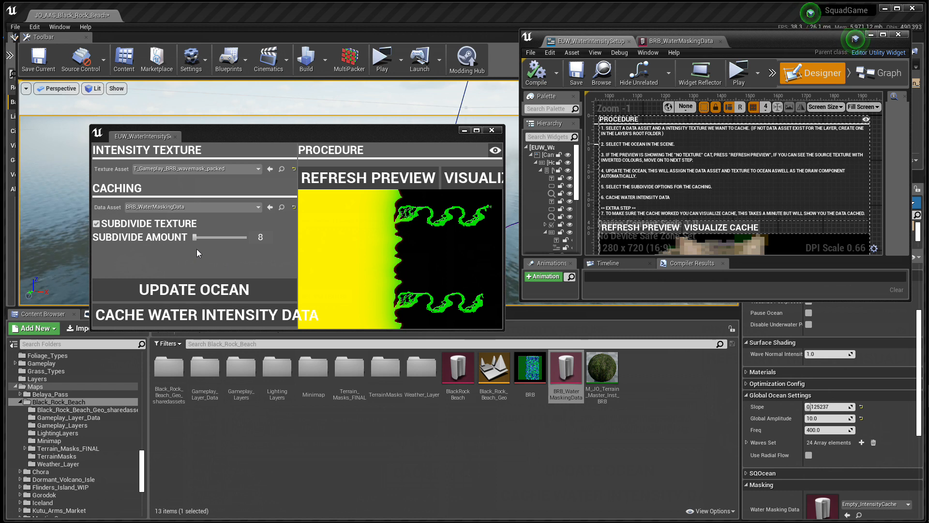
pyautogui.moveTo(196, 239); pyautogui.dragTo(216, 238)
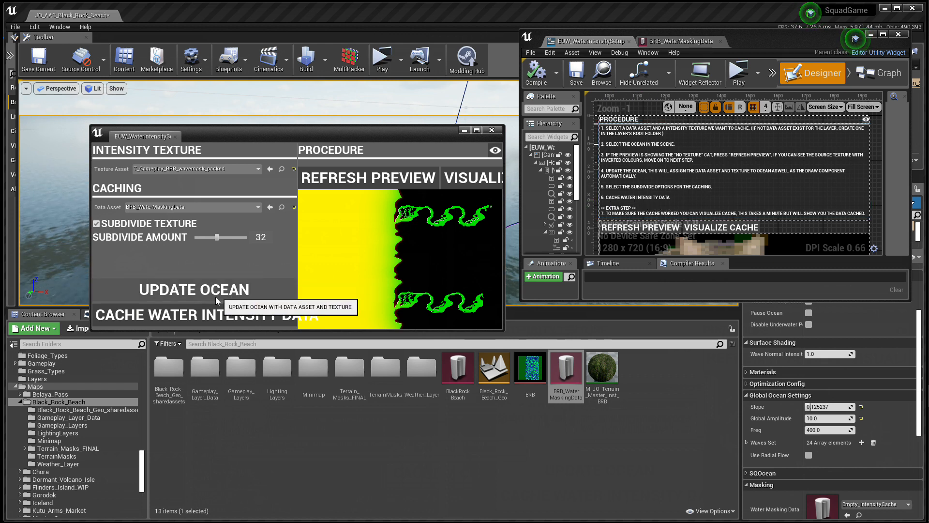
pyautogui.click(187, 317)
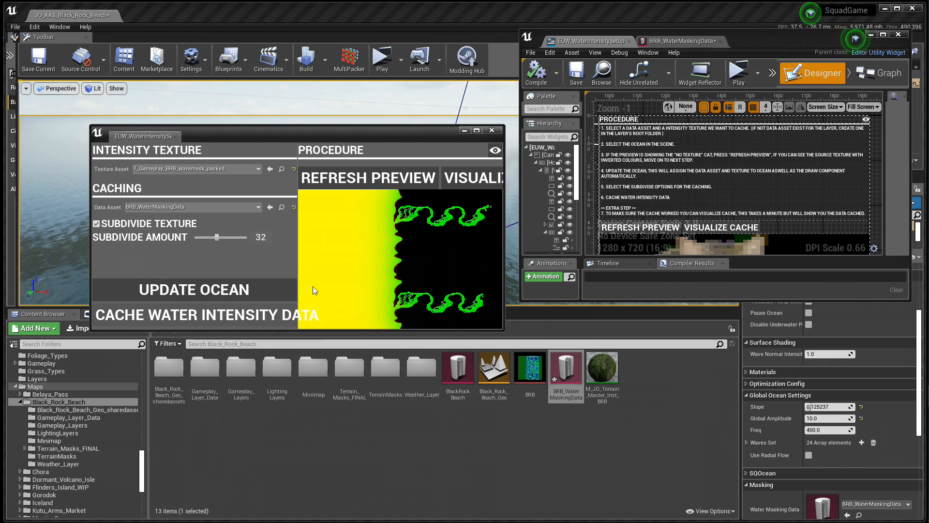
# Step: Inspect the first cached chunks in BRB_WaterMaskingData and save the data asset
pyautogui.click(672, 42)
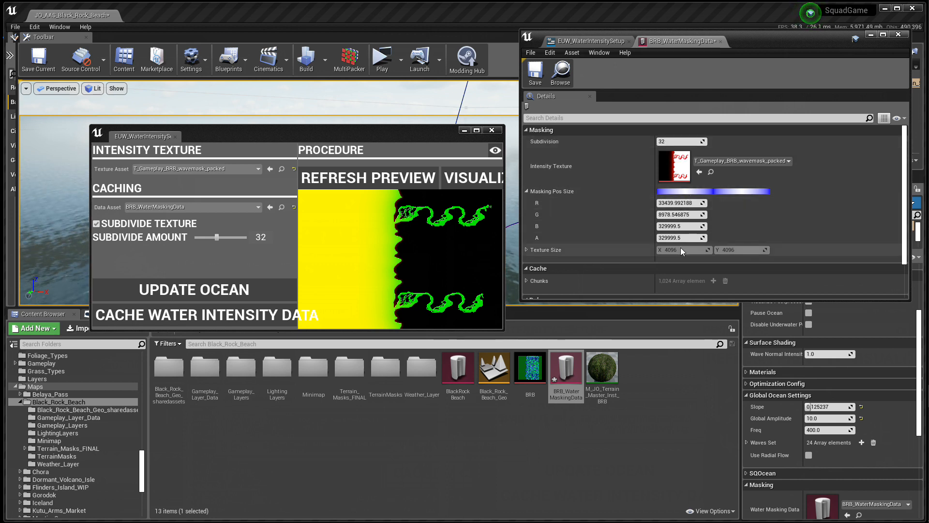
pyautogui.click(526, 281)
pyautogui.scroll(-2, 547, 271)
pyautogui.click(531, 231)
pyautogui.click(532, 266)
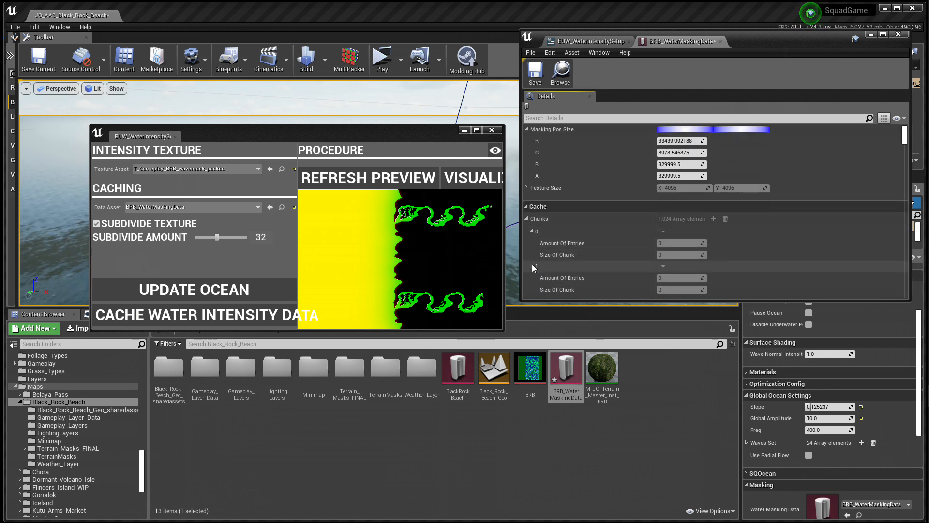
pyautogui.click(528, 220)
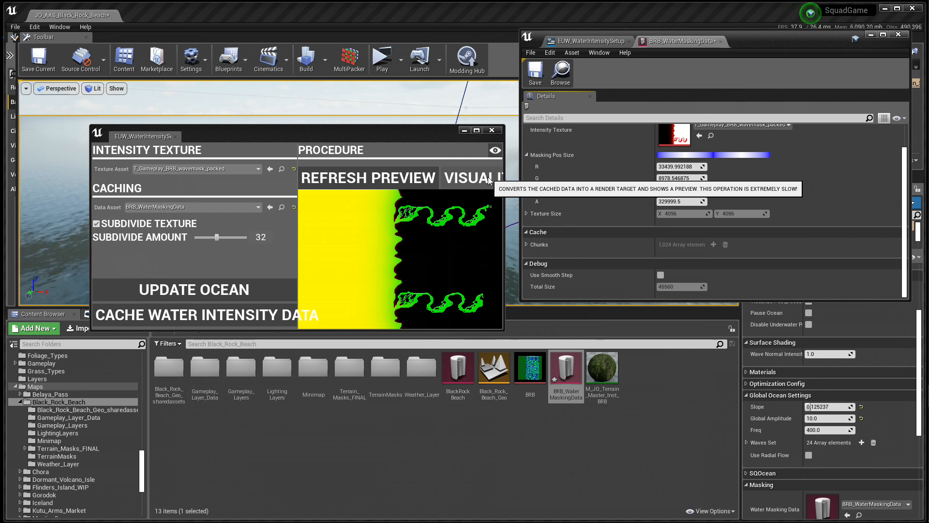
pyautogui.click(425, 136)
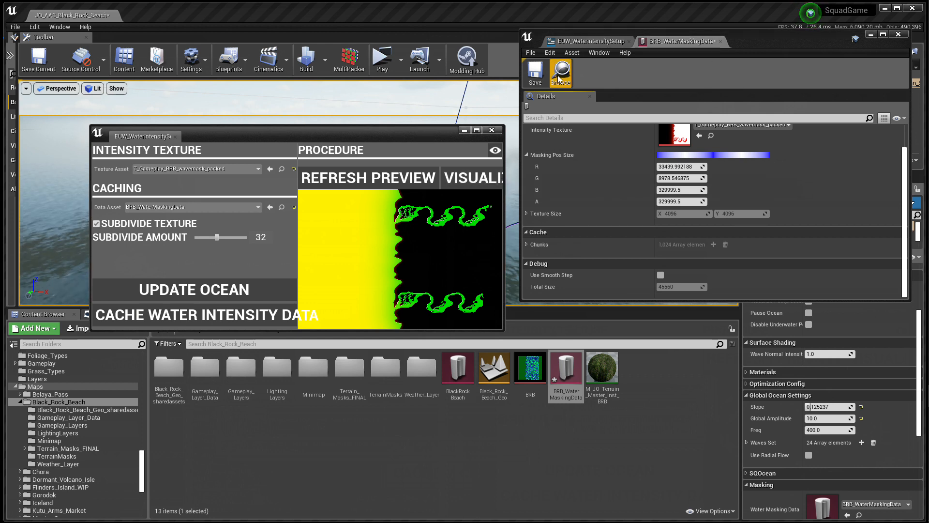
pyautogui.click(535, 77)
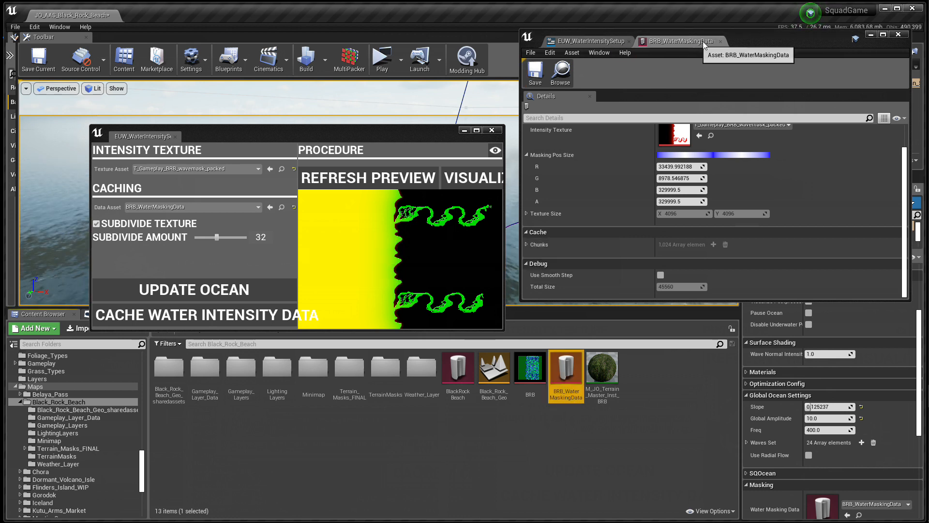
# Step: Close the BRB_WaterMaskingData and EUW_WaterIntensitySetup editors, enlarge the water intensity tool window to check its preview, and close the tool
pyautogui.click(721, 41)
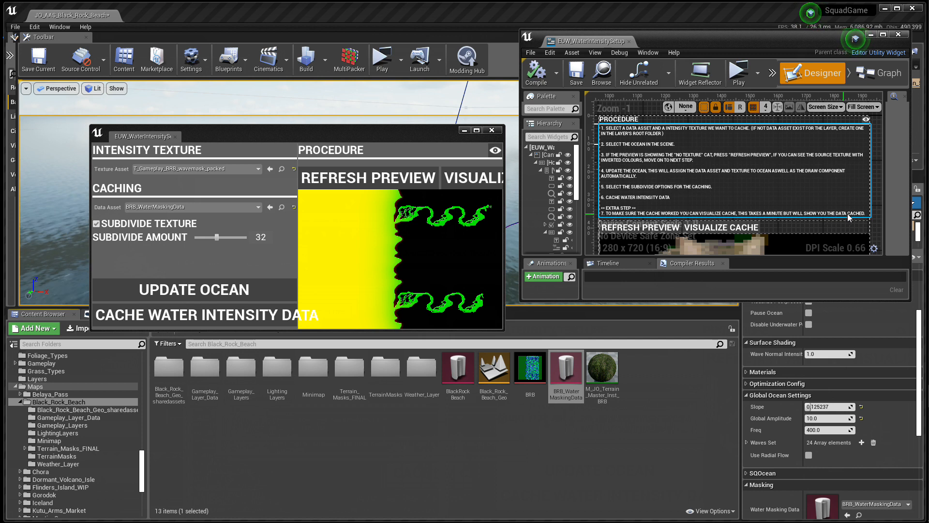
pyautogui.click(629, 41)
pyautogui.moveTo(425, 126); pyautogui.dragTo(691, 18)
pyautogui.moveTo(771, 224); pyautogui.dragTo(903, 308)
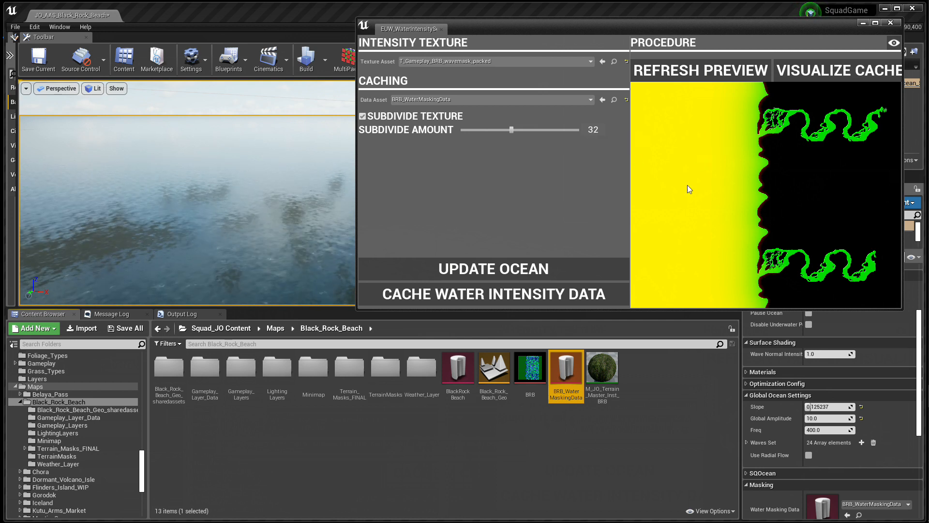
pyautogui.click(441, 29)
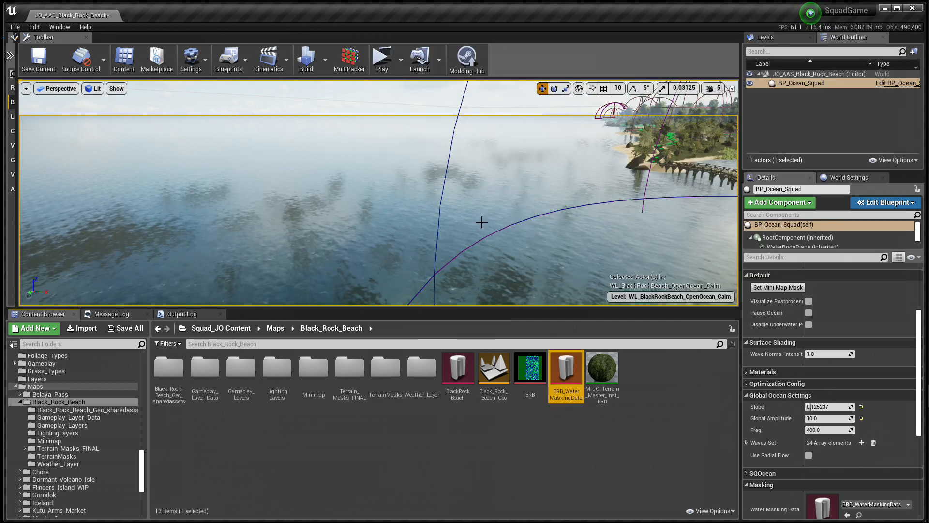
# Step: Reset BP_Ocean_Squad's global amplitude to 5.0 and its slope to 0.03 in the global ocean settings
pyautogui.press('w')
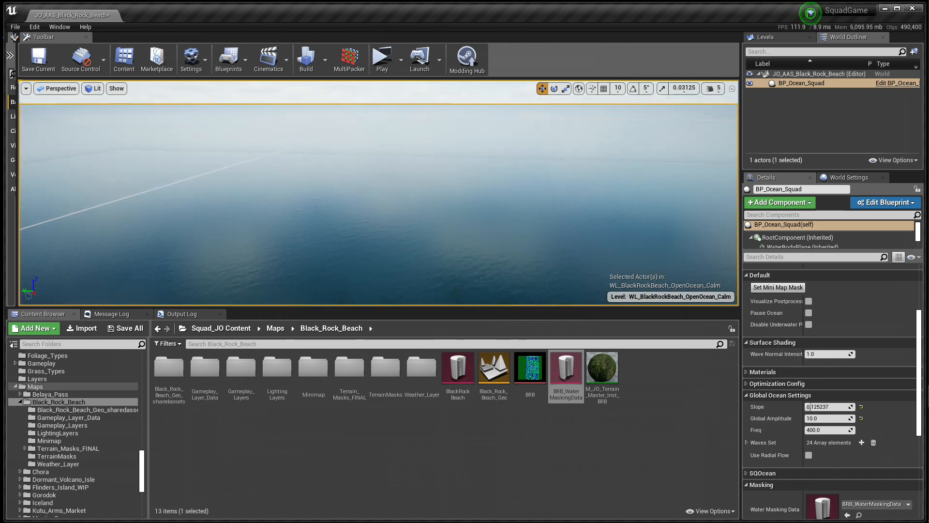
pyautogui.press('w')
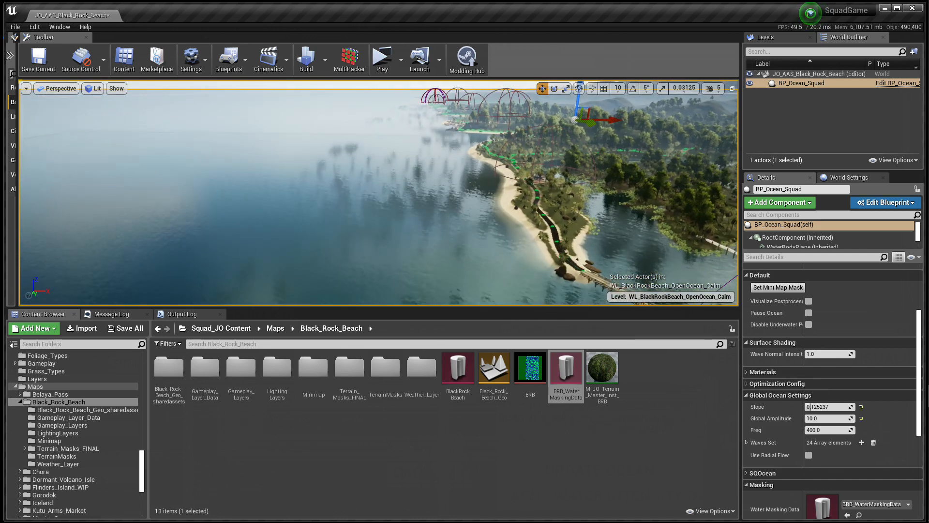
pyautogui.press('w')
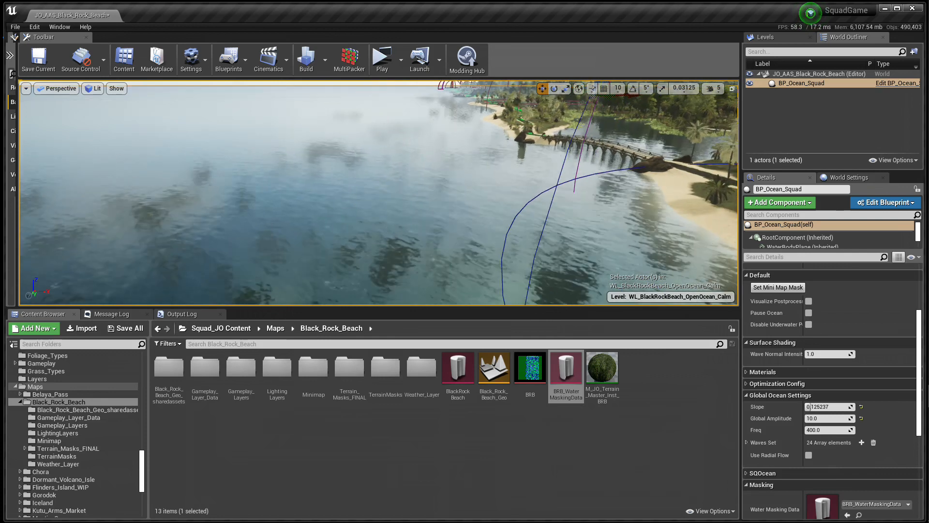
pyautogui.click(861, 418)
pyautogui.click(861, 407)
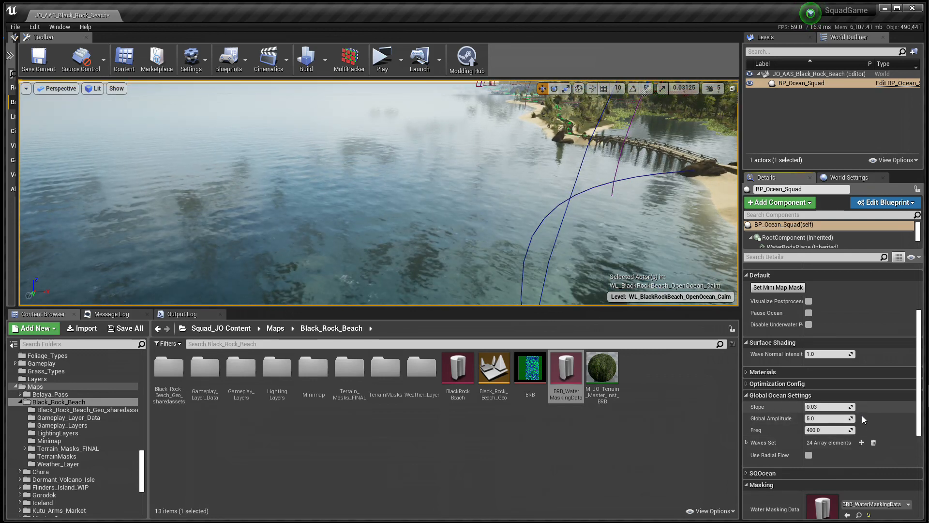
# Step: Review the masking settings of BP_Ocean_Squad and save the current level
pyautogui.scroll(-2, 874, 435)
pyautogui.scroll(-3, 873, 436)
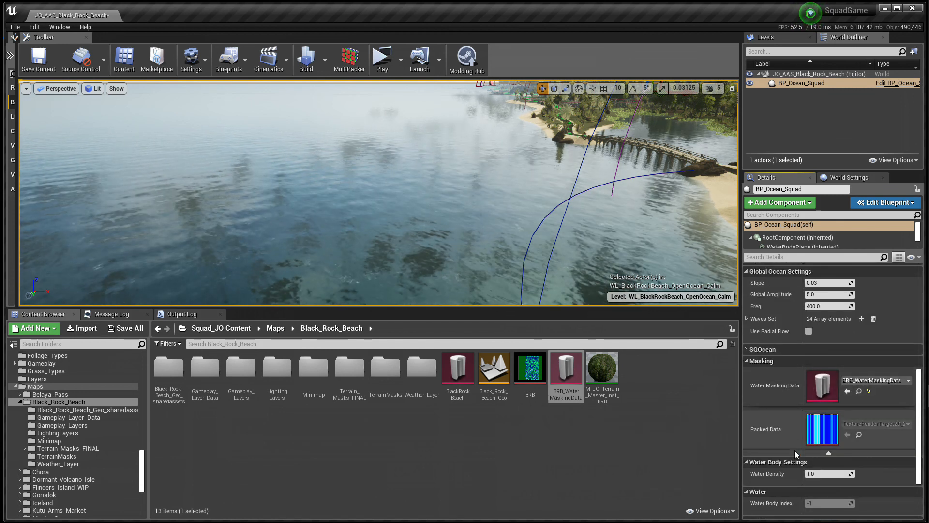
pyautogui.scroll(6, 792, 458)
pyautogui.scroll(3, 791, 455)
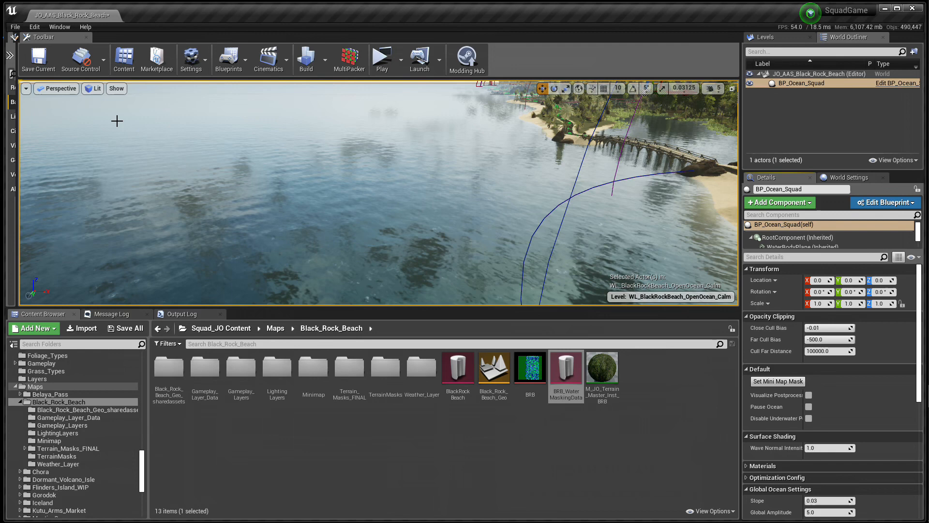
pyautogui.click(41, 61)
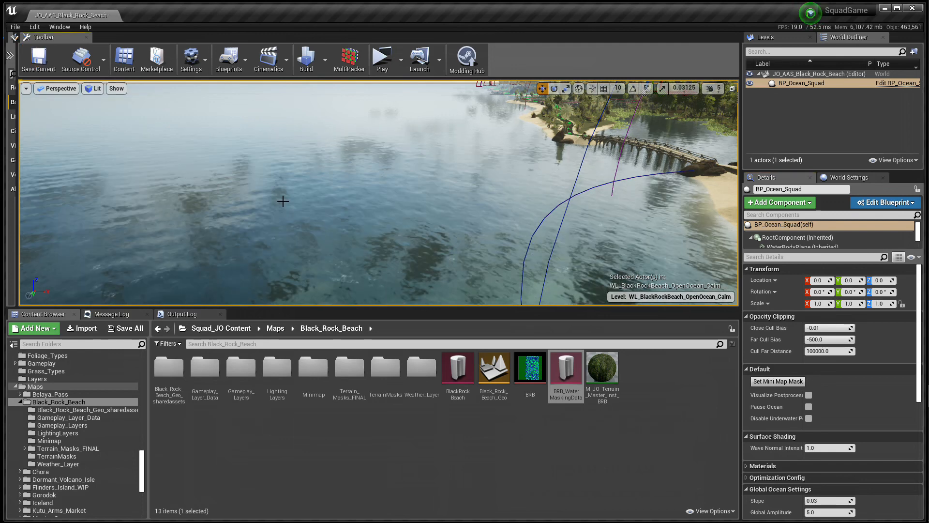
# Step: Examine how the waves differ between the beach shoreline and the open ocean at water level
pyautogui.moveTo(442, 210); pyautogui.dragTo(393, 195)
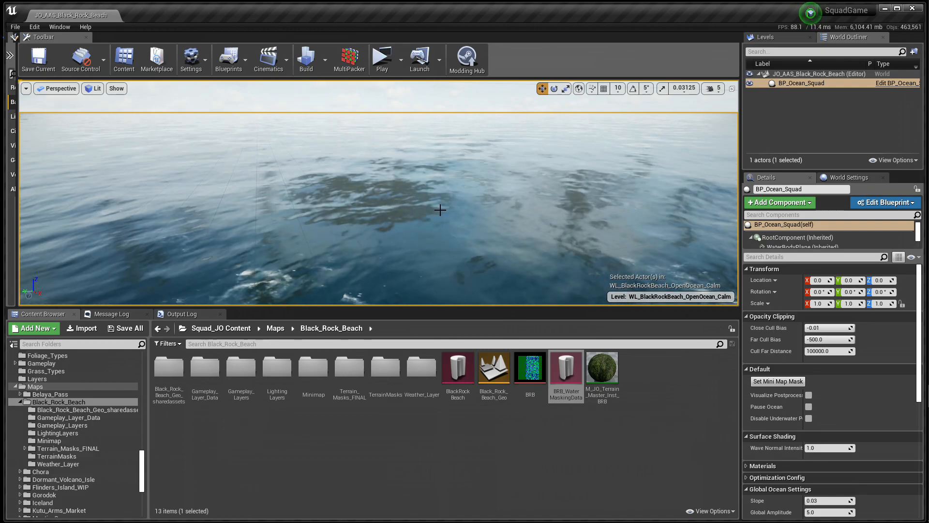
pyautogui.rightClick(408, 218)
pyautogui.press('w')
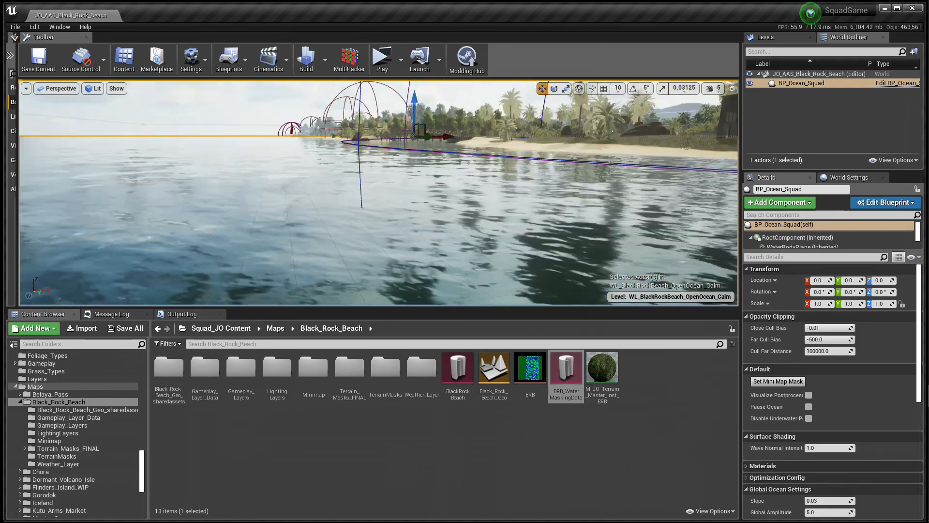
pyautogui.press('w')
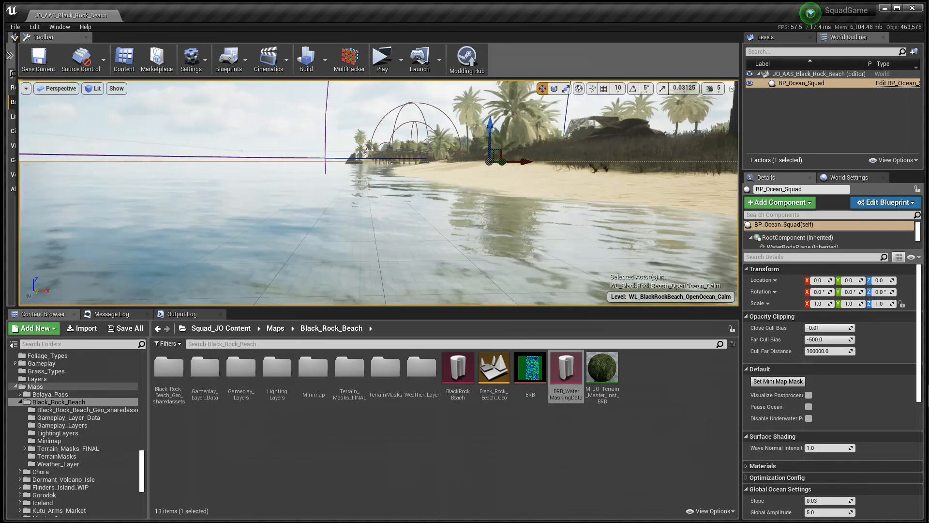
pyautogui.press('w')
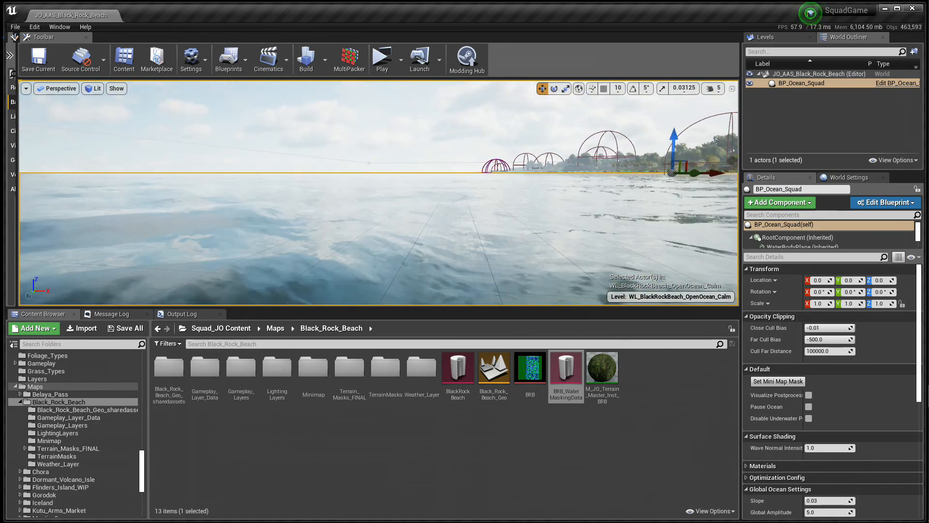
pyautogui.press('a')
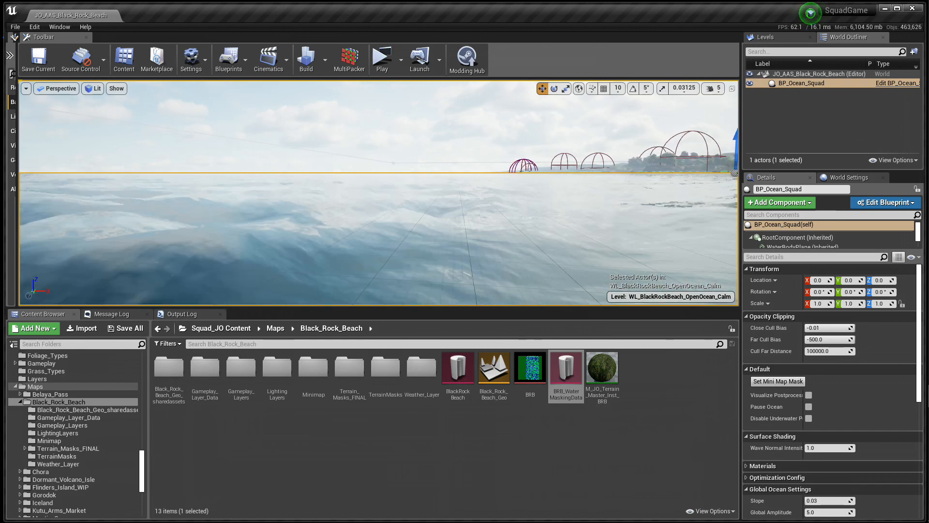
pyautogui.press('a')
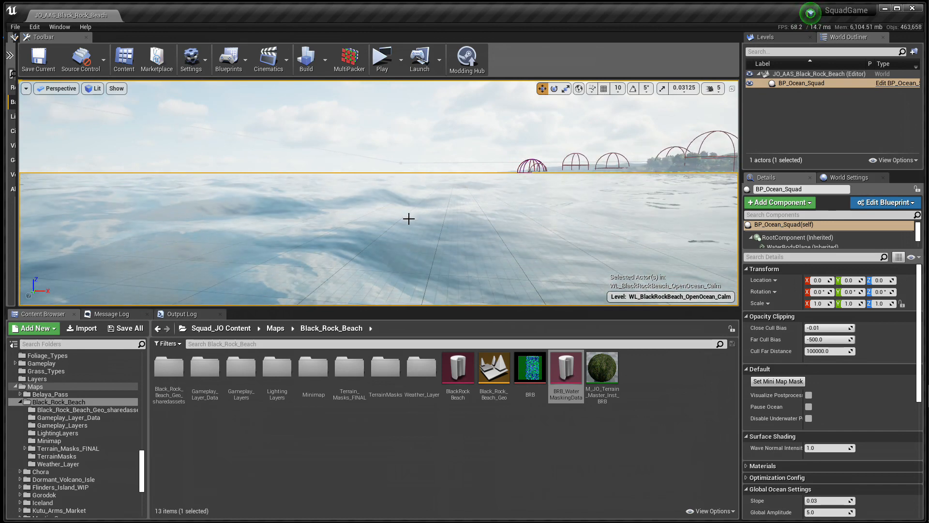
pyautogui.moveTo(408, 219); pyautogui.dragTo(413, 241)
pyautogui.press('w')
# Step: Try a global amplitude of about 10.86 and a frequency of about 413 on the ocean
pyautogui.scroll(-4, 844, 470)
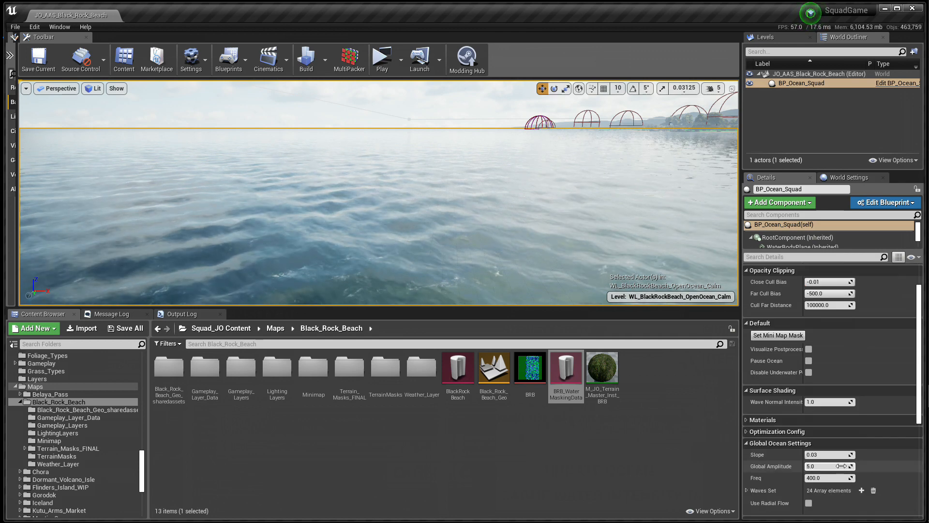
pyautogui.moveTo(828, 434); pyautogui.dragTo(837, 434)
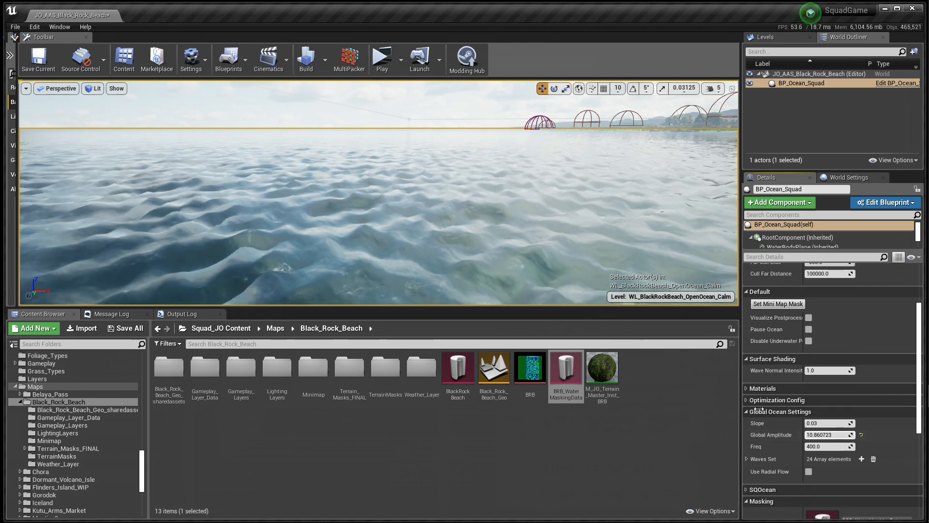
pyautogui.moveTo(820, 447)
pyautogui.mouseDown()
pyautogui.moveTo(833, 447)
pyautogui.moveTo(804, 447)
pyautogui.moveTo(834, 446)
pyautogui.mouseUp()
# Step: Examine the waves near the shore rocks, under the wooden bridge and in the sheltered water behind it
pyautogui.moveTo(555, 249); pyautogui.dragTo(622, 276)
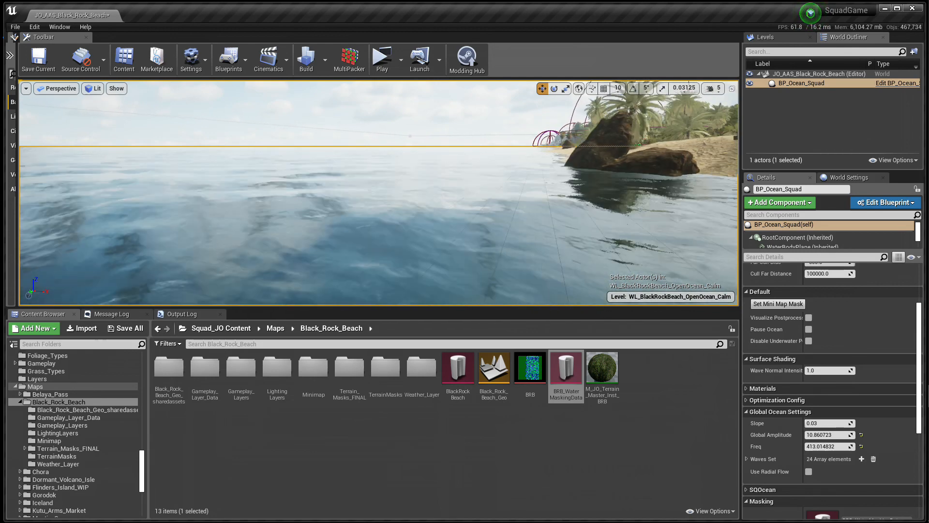
pyautogui.press('d')
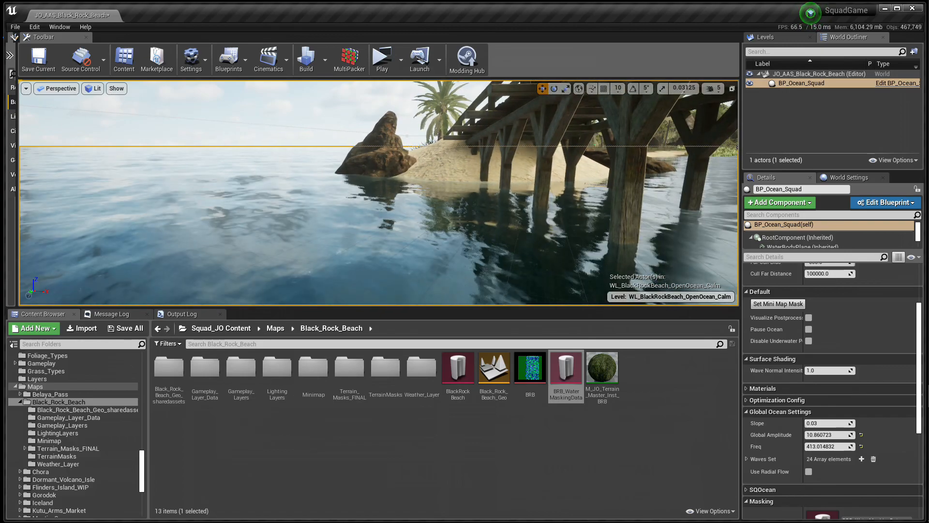
pyautogui.press('a')
pyautogui.press('w')
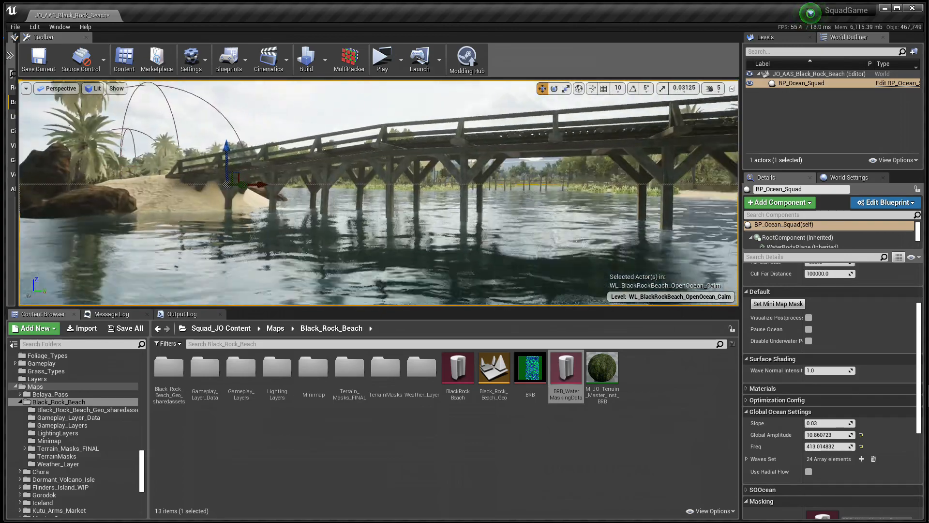
pyautogui.press('w')
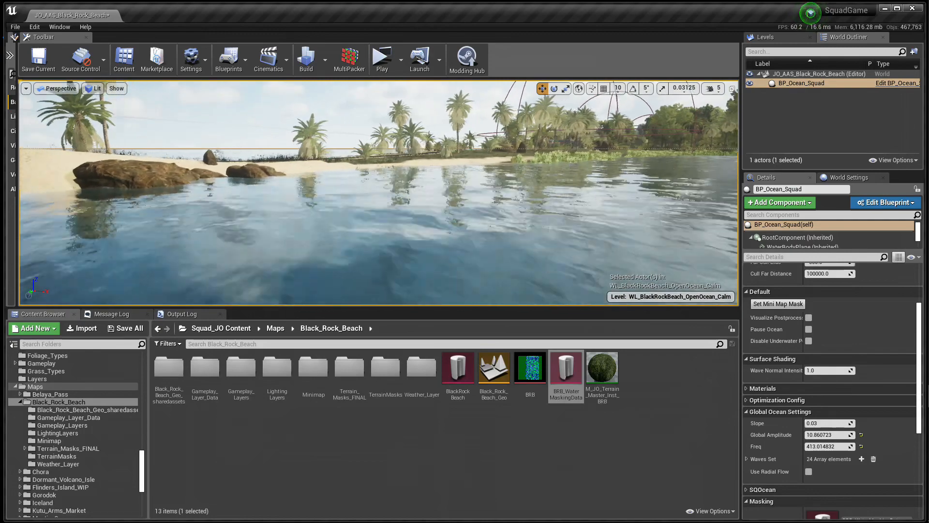
pyautogui.press('s')
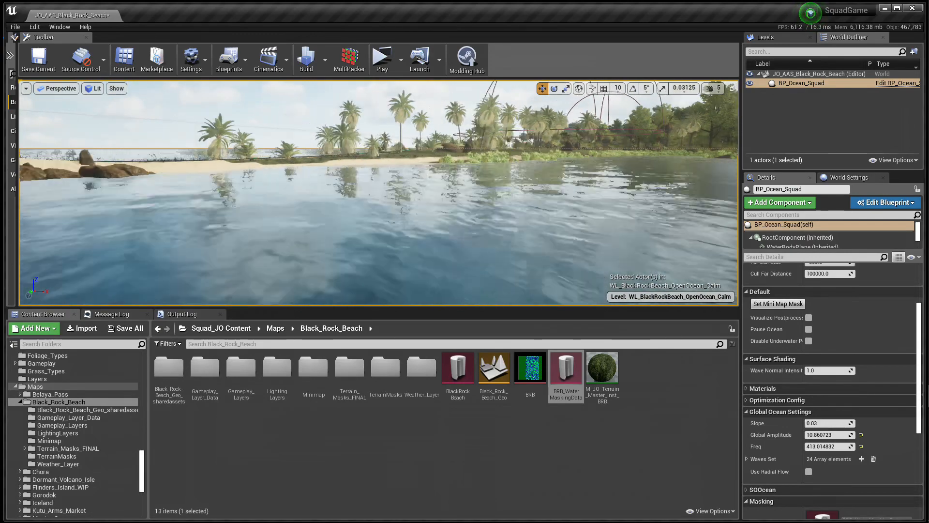
pyautogui.press('q')
pyautogui.press('e')
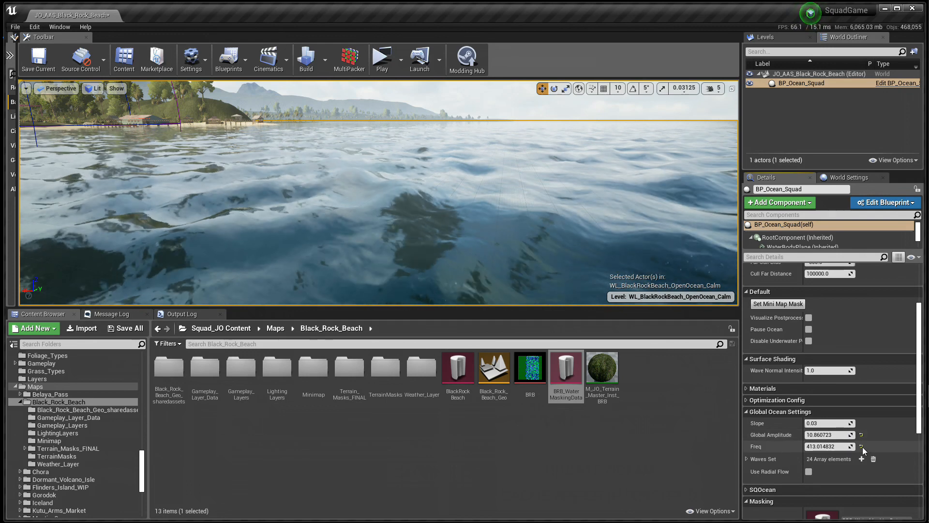
# Step: Reset the ocean's global amplitude to 5.0 and frequency to 400.0, and check the water beside the beach pier
pyautogui.click(861, 435)
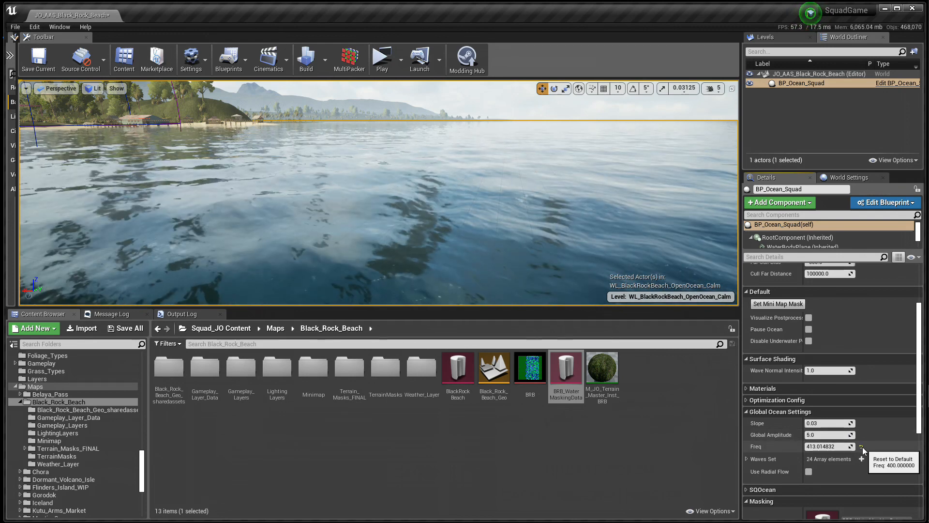
pyautogui.click(862, 445)
pyautogui.press('w')
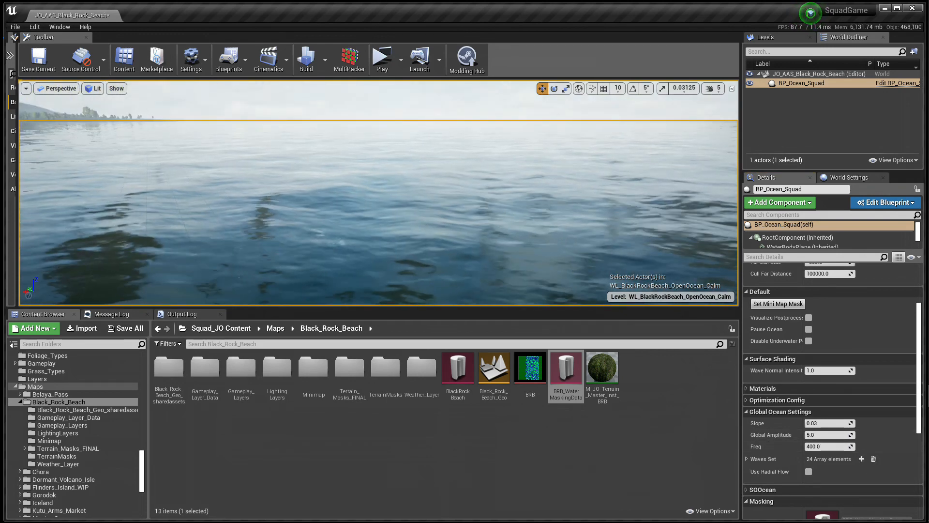
pyautogui.press('s')
pyautogui.press('w')
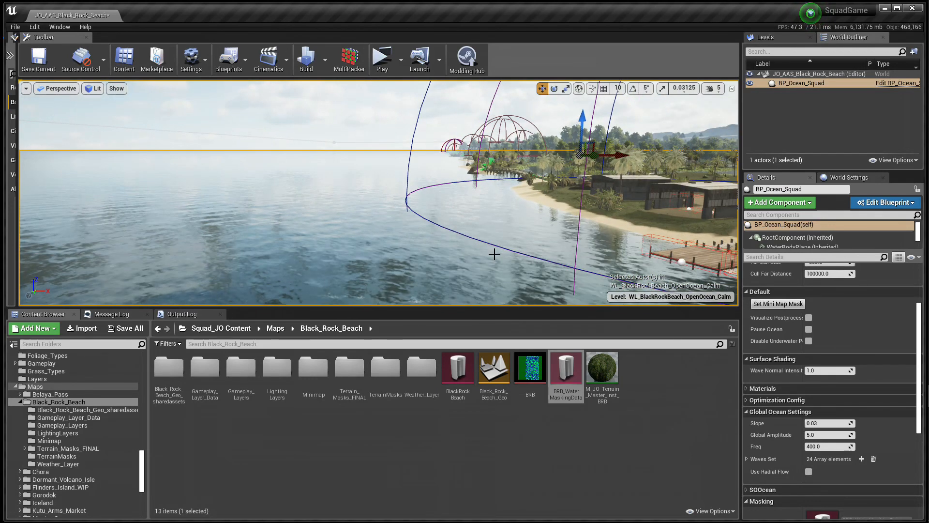
pyautogui.moveTo(532, 209); pyautogui.dragTo(547, 167)
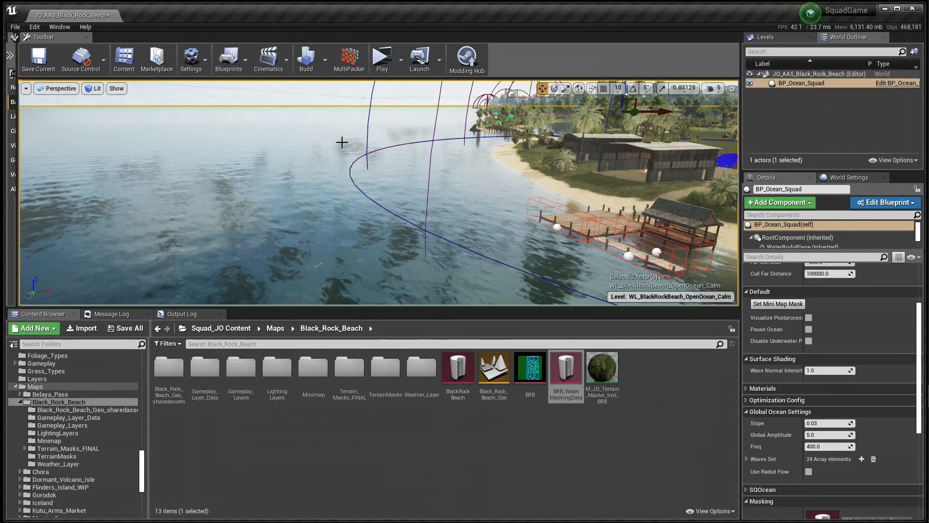
# Step: Collapse the Black Rock Beach map folders and locate the BP_Ocean_Squad actor's source asset in the project content
pyautogui.click(15, 386)
pyautogui.moveTo(143, 489); pyautogui.dragTo(131, 373)
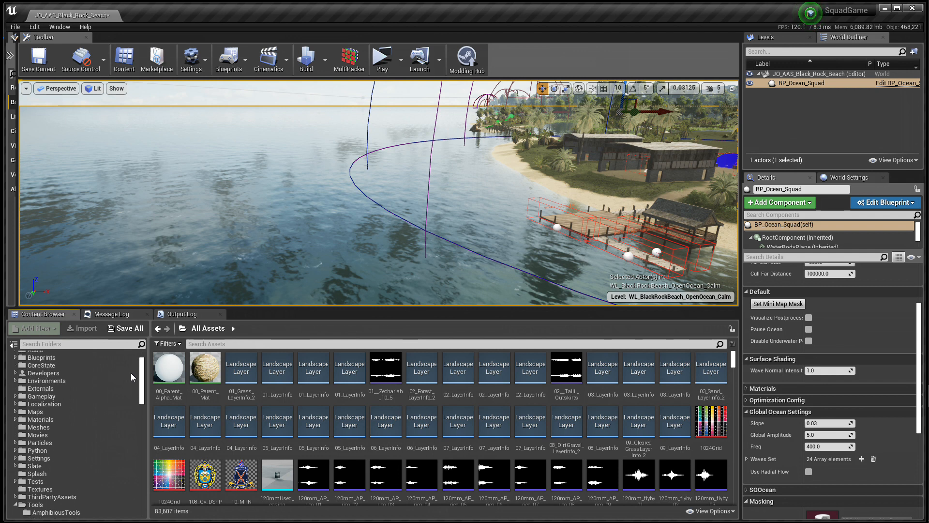
pyautogui.rightClick(797, 84)
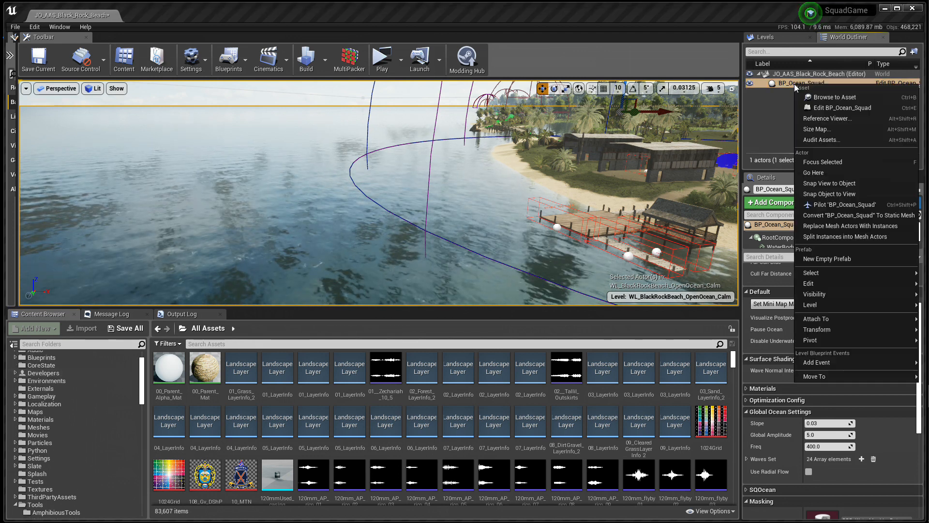
pyautogui.click(815, 99)
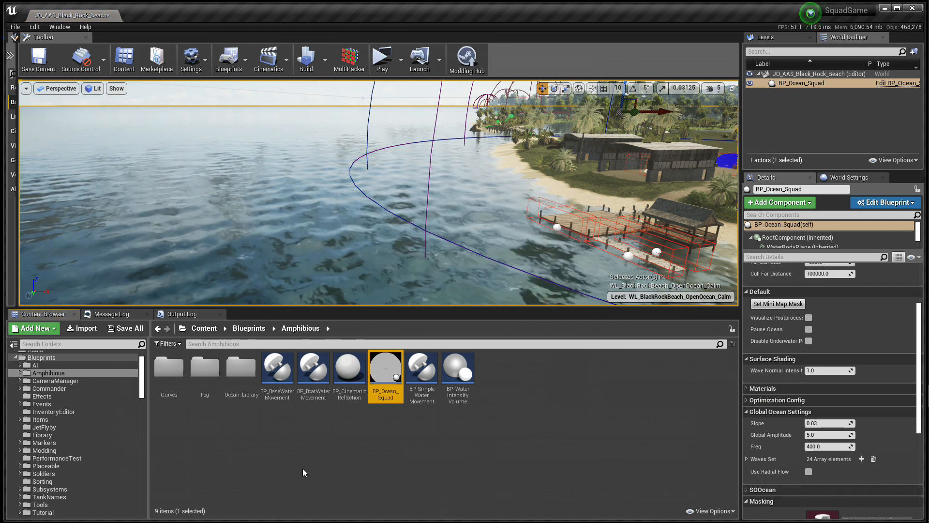
# Step: View the wave presets in Ocean_Library's WavePresetsLibrary folder and return to the Amphibious folder
pyautogui.doubleClick(26, 374)
pyautogui.click(25, 396)
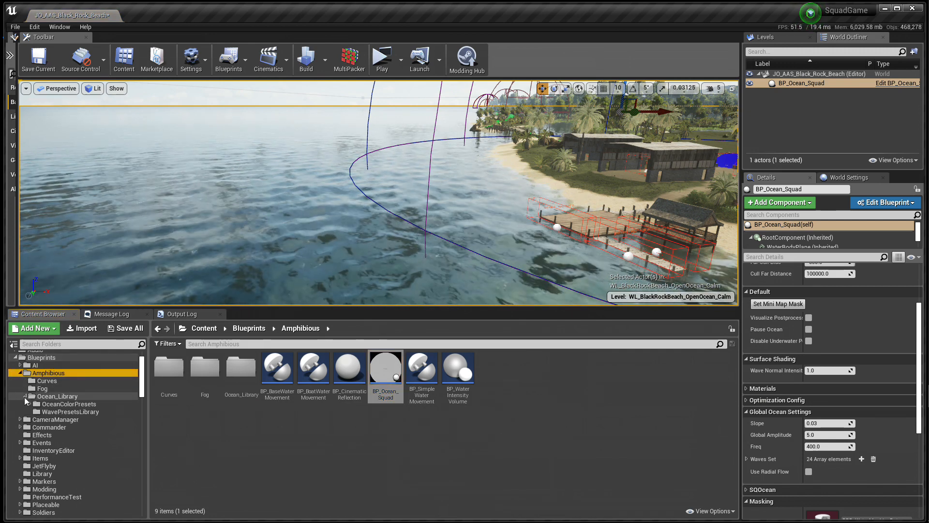
pyautogui.click(70, 411)
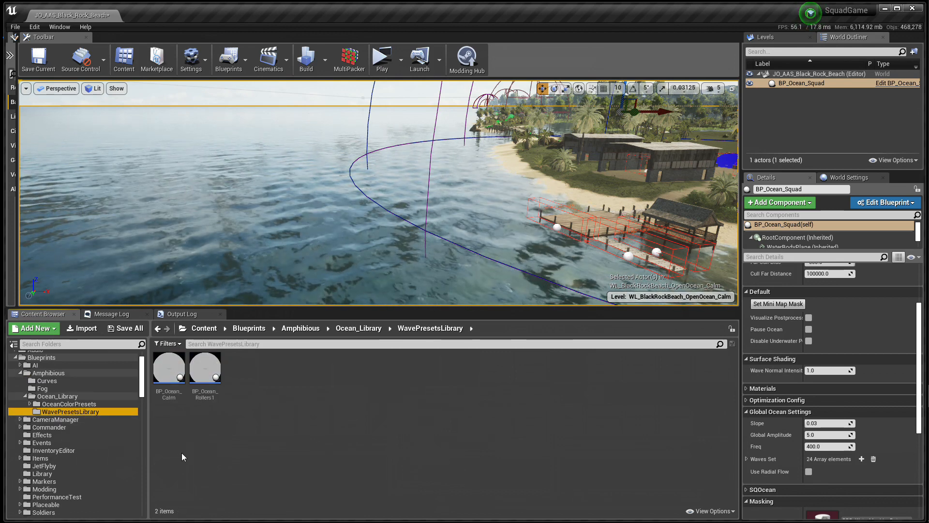
pyautogui.click(278, 413)
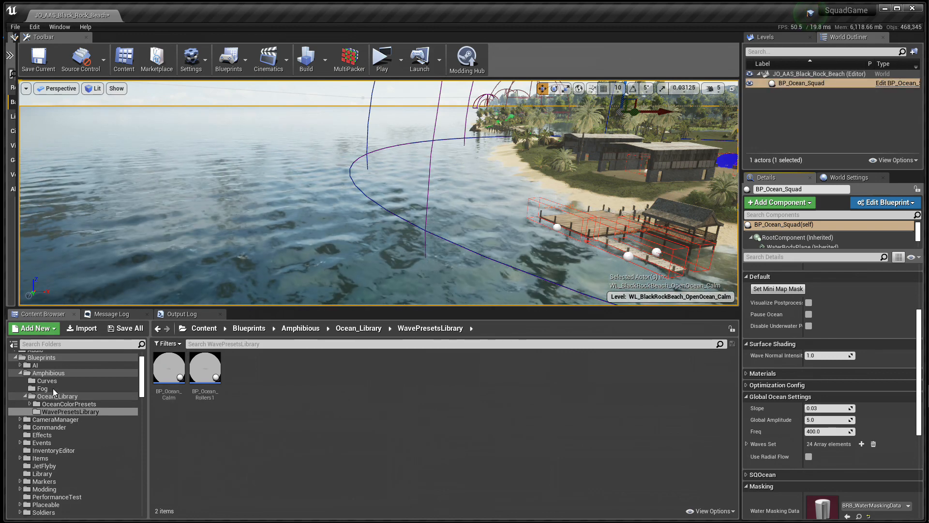
pyautogui.click(48, 373)
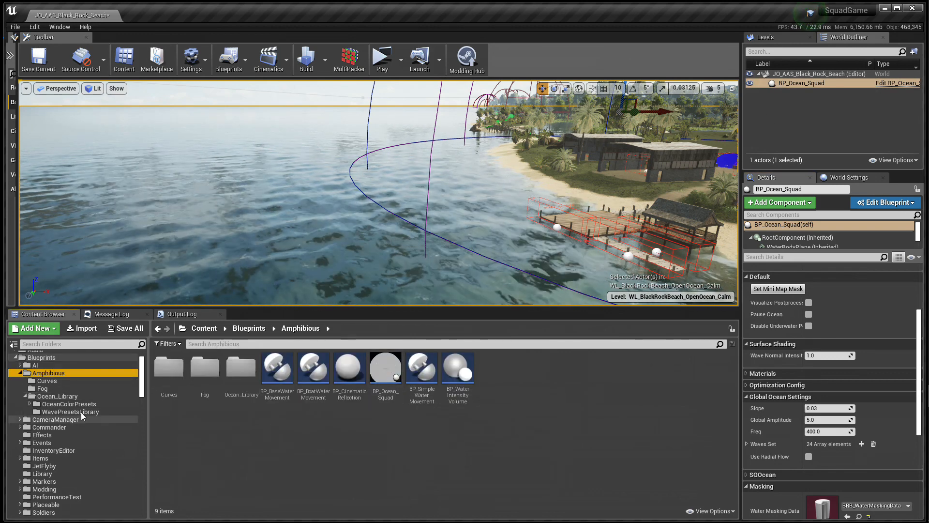
# Step: Place the BP_Ocean_Rollers1 preset from WavePresetsLibrary in the level and delete the existing BP_Ocean_Squad actor
pyautogui.click(72, 412)
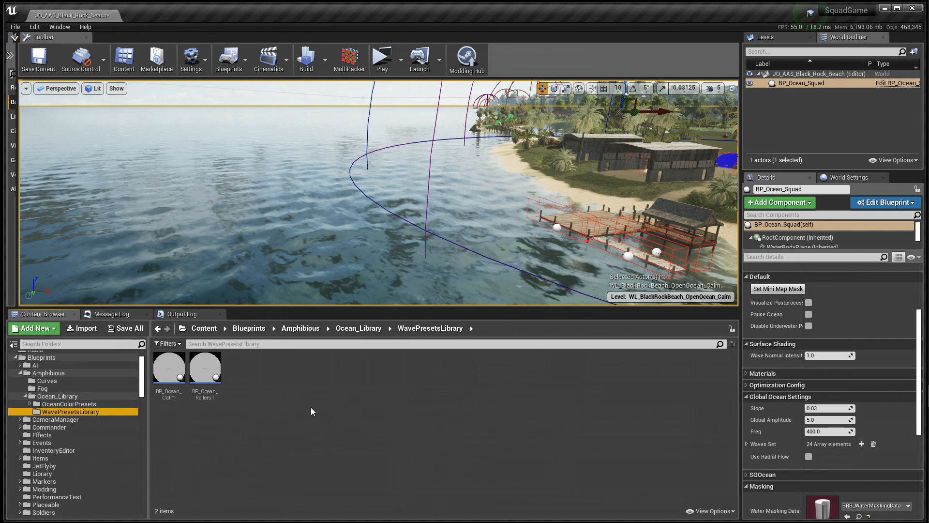
pyautogui.moveTo(208, 406)
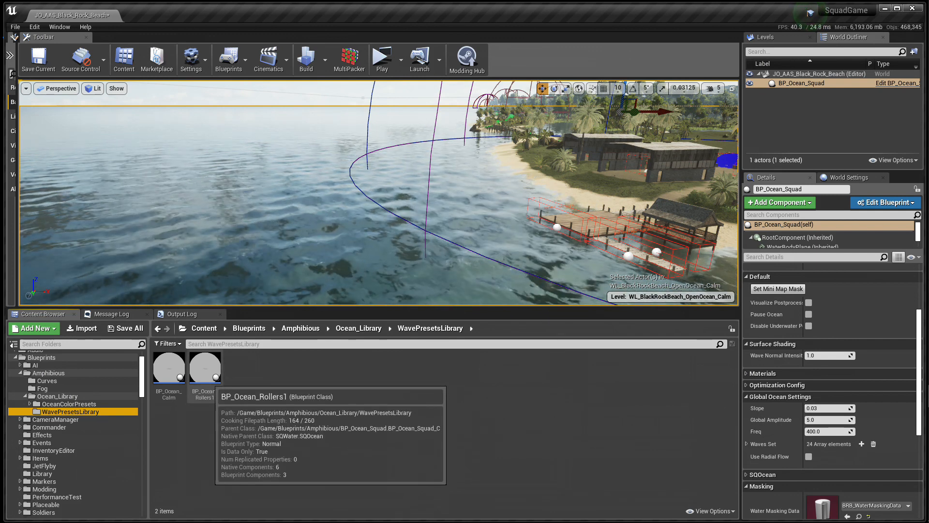
pyautogui.moveTo(207, 387); pyautogui.dragTo(799, 116)
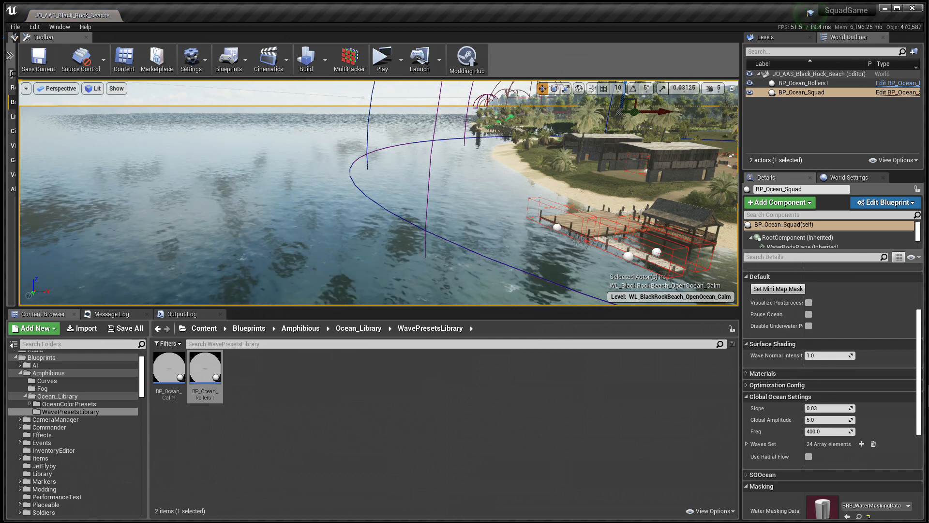
pyautogui.rightClick(792, 92)
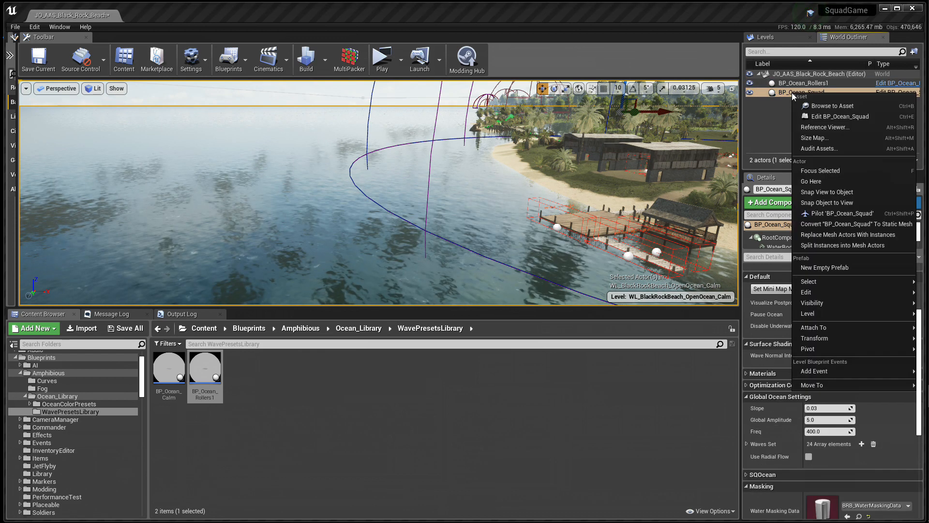
pyautogui.moveTo(820, 282)
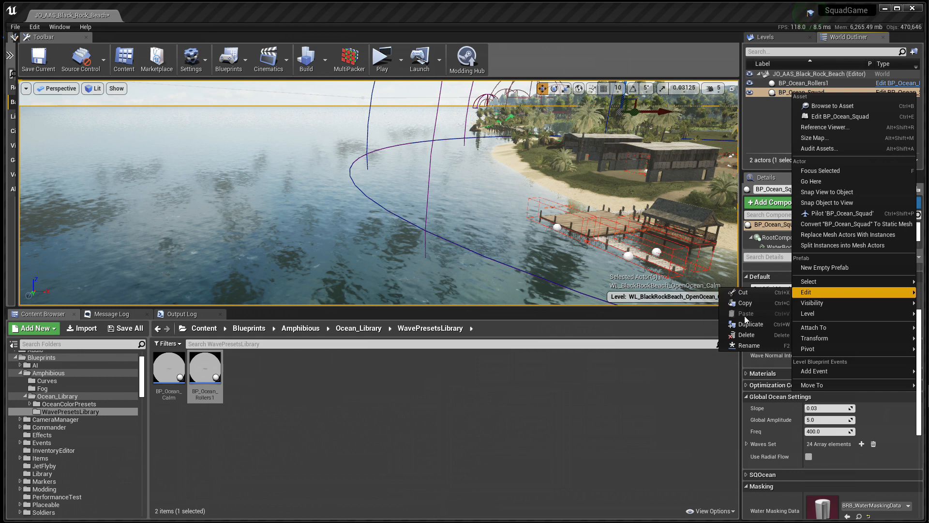
pyautogui.click(748, 335)
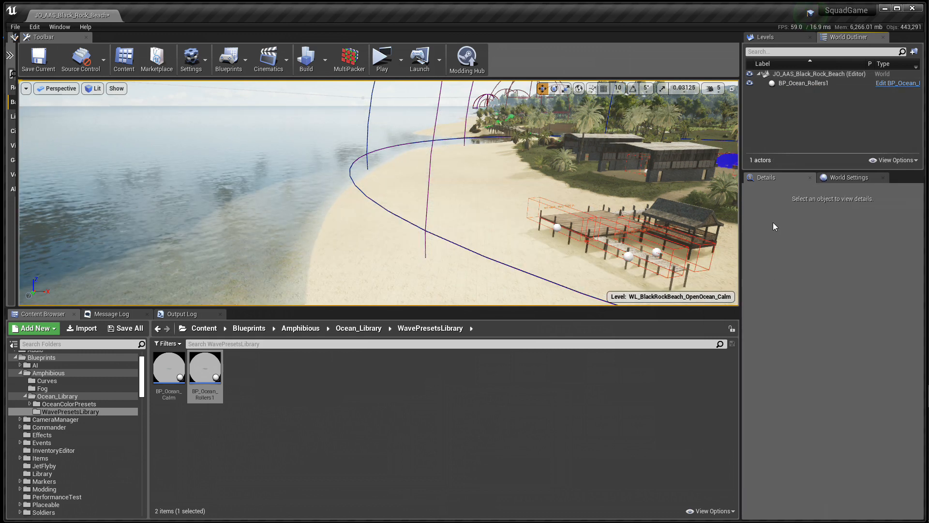
# Step: Set the BP_Ocean_Rollers1 actor's Z location to 0 and check the water off the beach pier
pyautogui.click(800, 83)
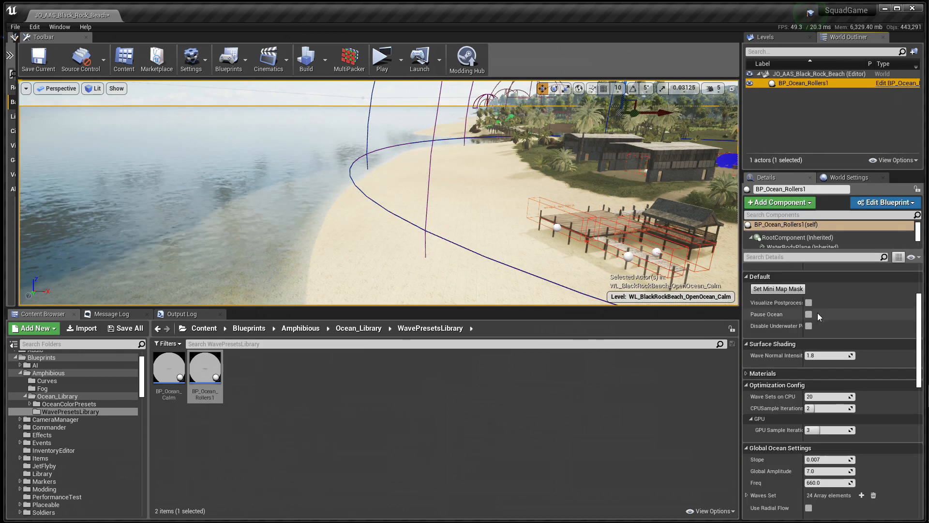
pyautogui.scroll(6, 781, 290)
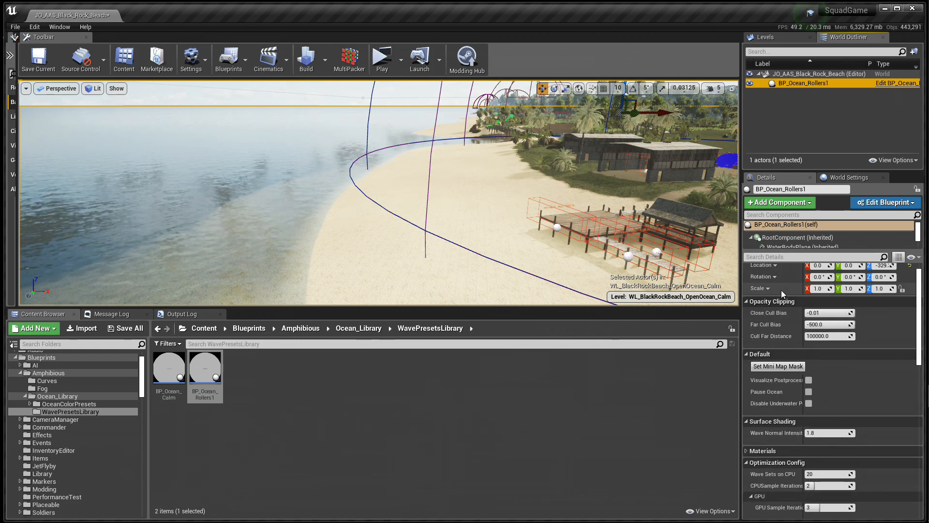
pyautogui.click(883, 281)
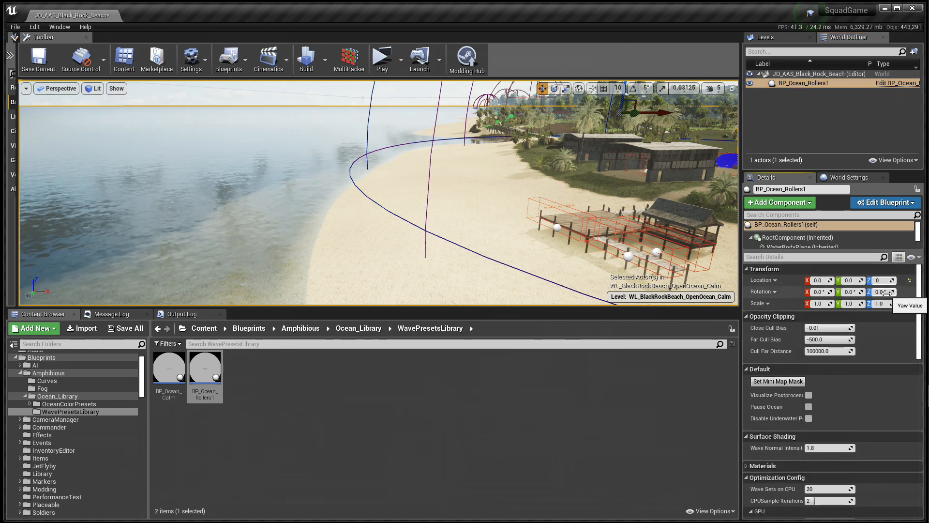
pyautogui.write('0')
pyautogui.press('Return')
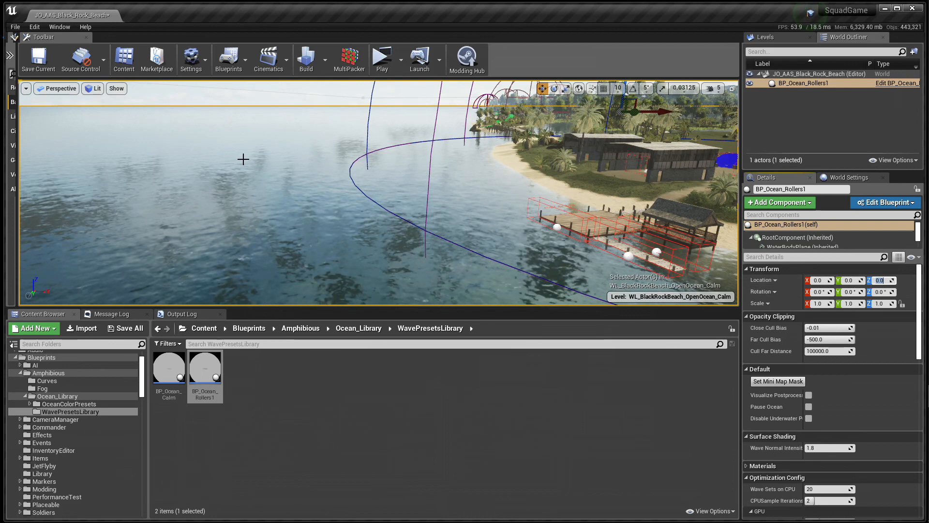
pyautogui.moveTo(323, 210); pyautogui.dragTo(279, 247)
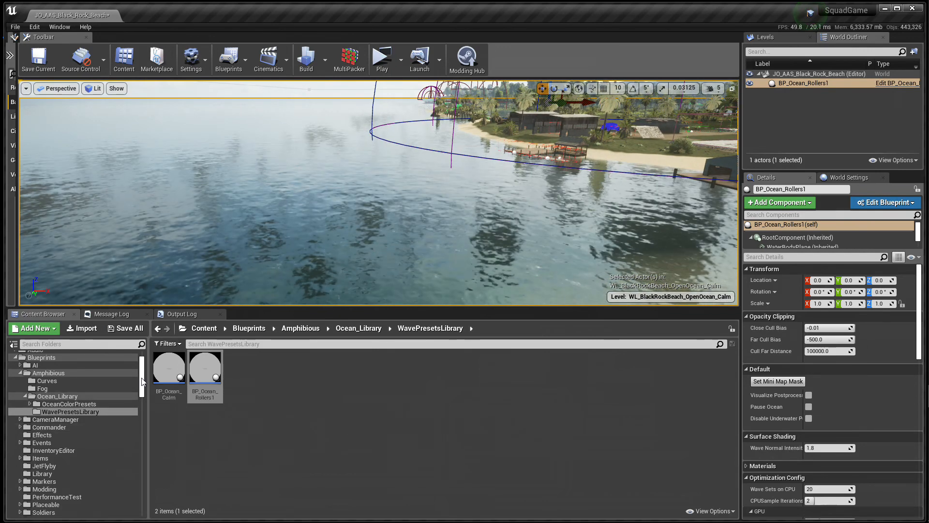
# Step: Run the EUW_WaterIntensitySetupTool editor utility widget from the Tools/EditorAutomation/WaterIntensityTool folder
pyautogui.moveTo(143, 380); pyautogui.dragTo(142, 372)
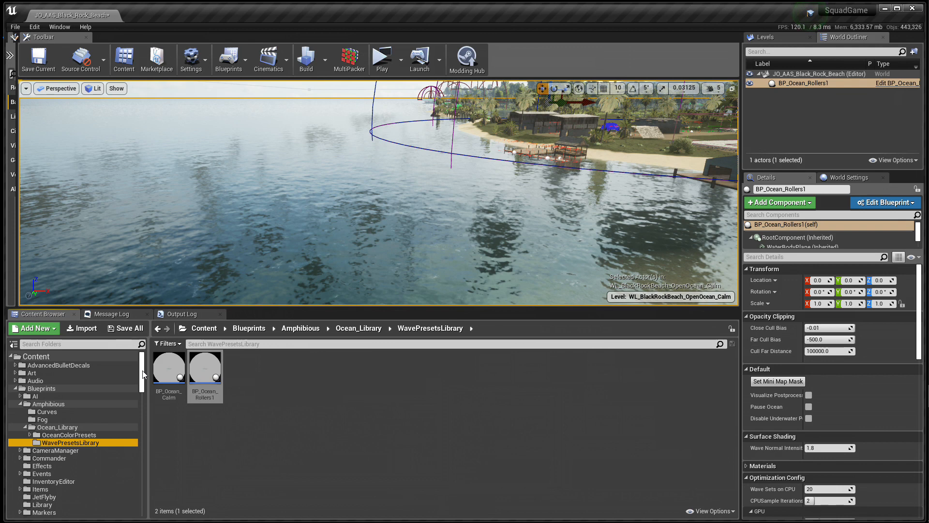
pyautogui.click(16, 388)
pyautogui.scroll(-3, 73, 417)
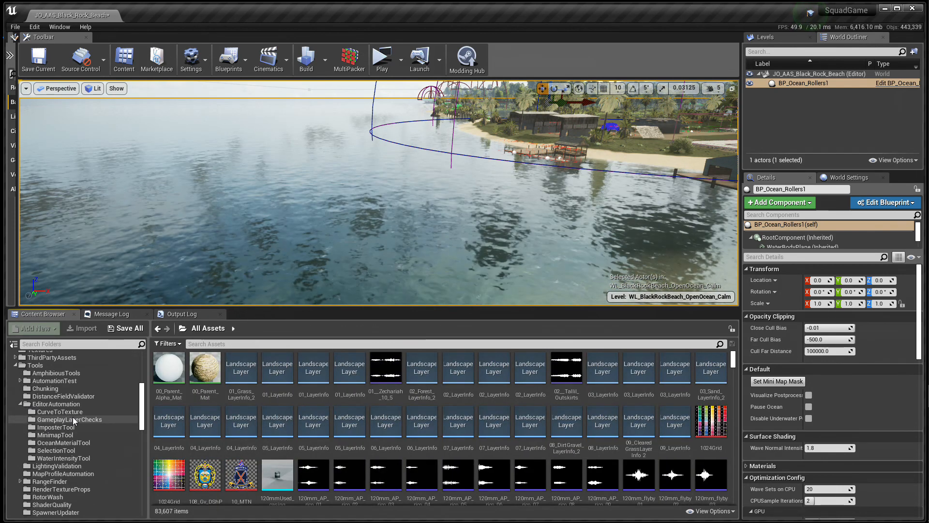
pyautogui.scroll(-6, 68, 412)
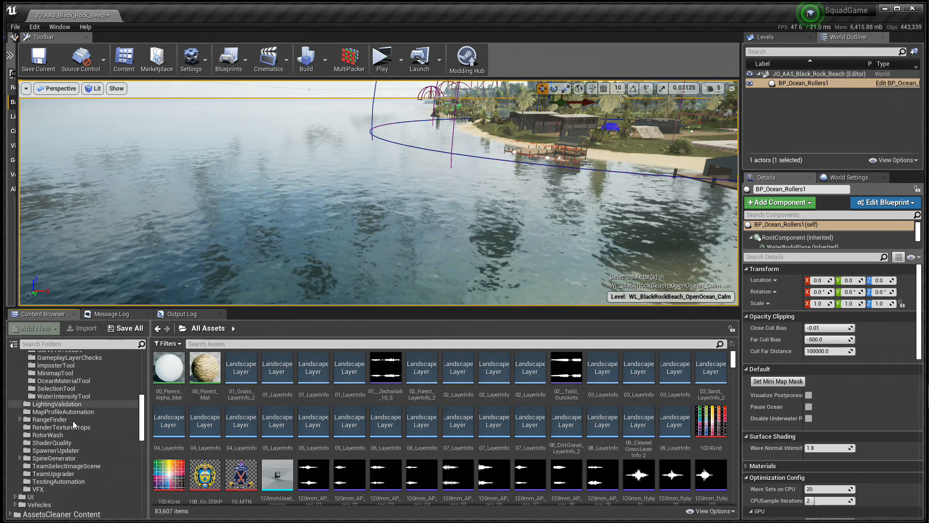
pyautogui.click(58, 396)
pyautogui.rightClick(168, 369)
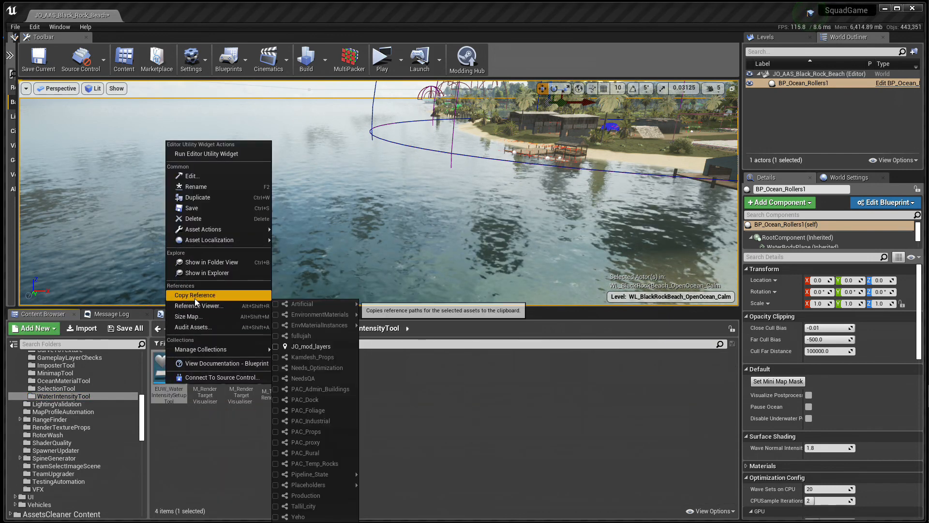
pyautogui.click(199, 155)
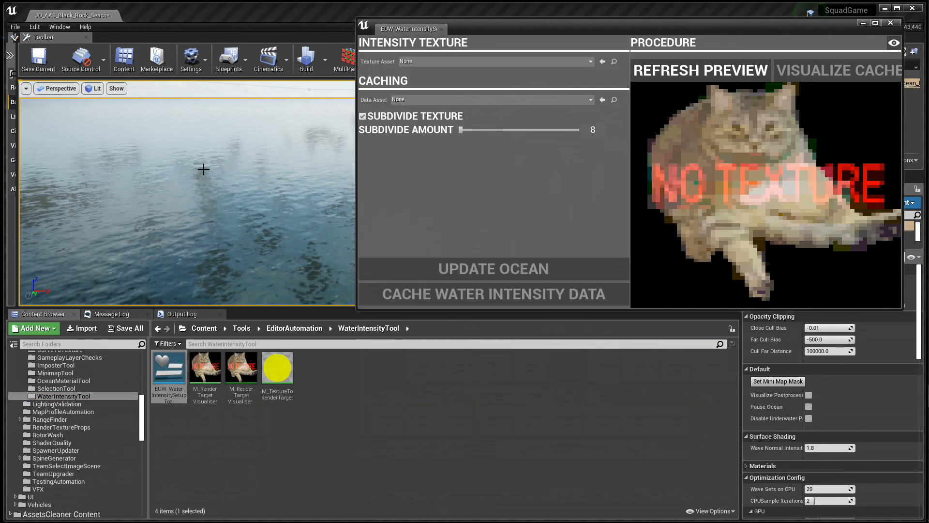
# Step: Assign BRB_WaterMaskingData as the data asset and T_Gameplay_BRB_wavemask_packed as the intensity texture in the water intensity tool
pyautogui.click(536, 73)
pyautogui.click(899, 34)
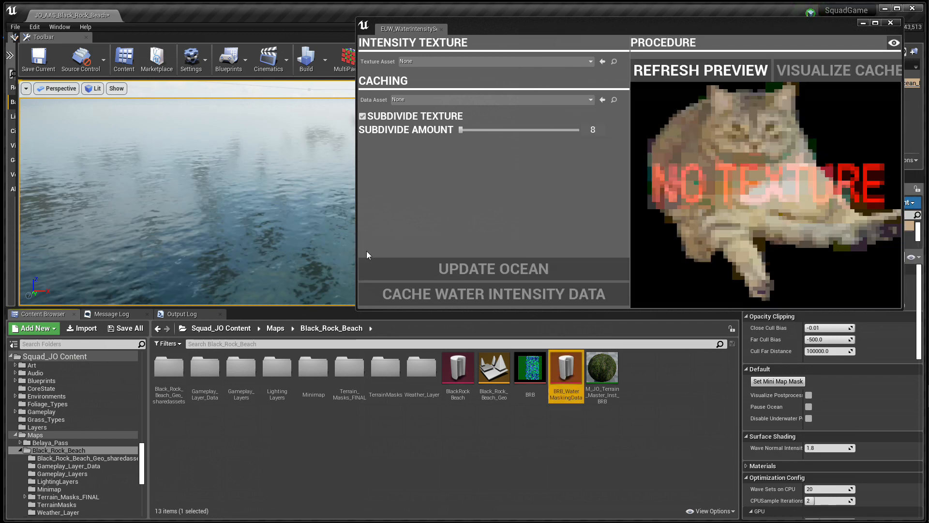
pyautogui.click(59, 451)
pyautogui.moveTo(724, 29); pyautogui.dragTo(724, 32)
pyautogui.moveTo(566, 370); pyautogui.dragTo(506, 103)
pyautogui.doubleClick(422, 371)
pyautogui.moveTo(170, 369); pyautogui.dragTo(497, 64)
# Step: Update the ocean with a subdivide amount of 32 and open the BRB_WaterMaskingData asset to check its subdivision
pyautogui.click(492, 273)
pyautogui.moveTo(461, 132); pyautogui.dragTo(512, 132)
pyautogui.click(59, 420)
pyautogui.doubleClick(566, 370)
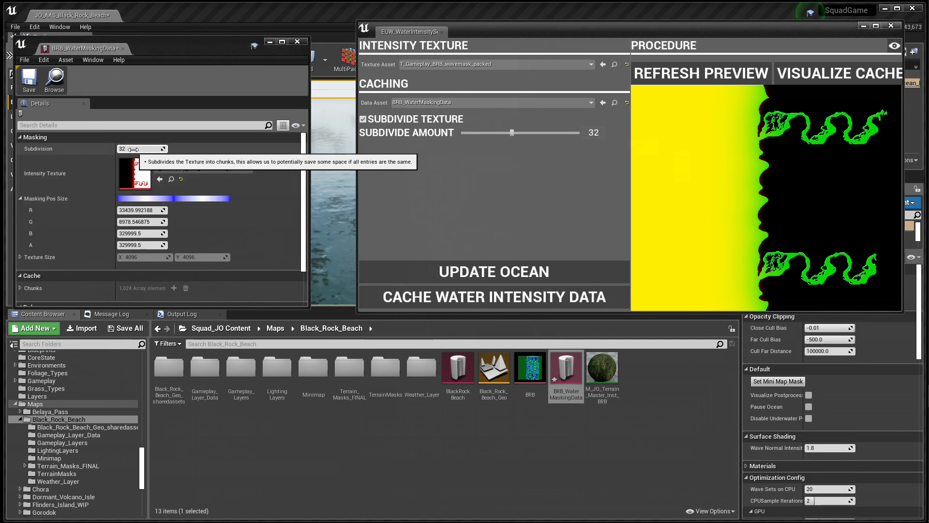
# Step: Save and close the BRB_WaterMaskingData asset, close the water intensity tool, and save the current level
pyautogui.click(29, 80)
pyautogui.click(297, 42)
pyautogui.click(891, 26)
pyautogui.rightClick(470, 192)
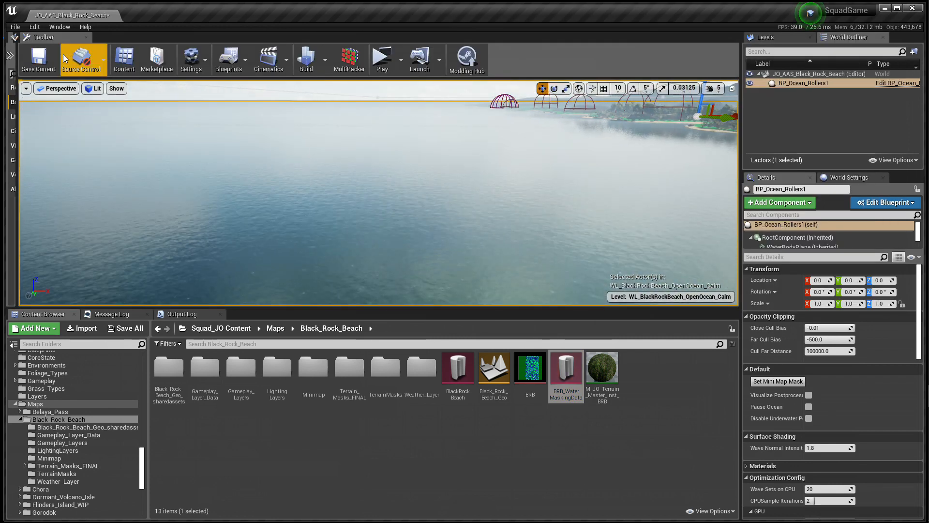
pyautogui.click(51, 68)
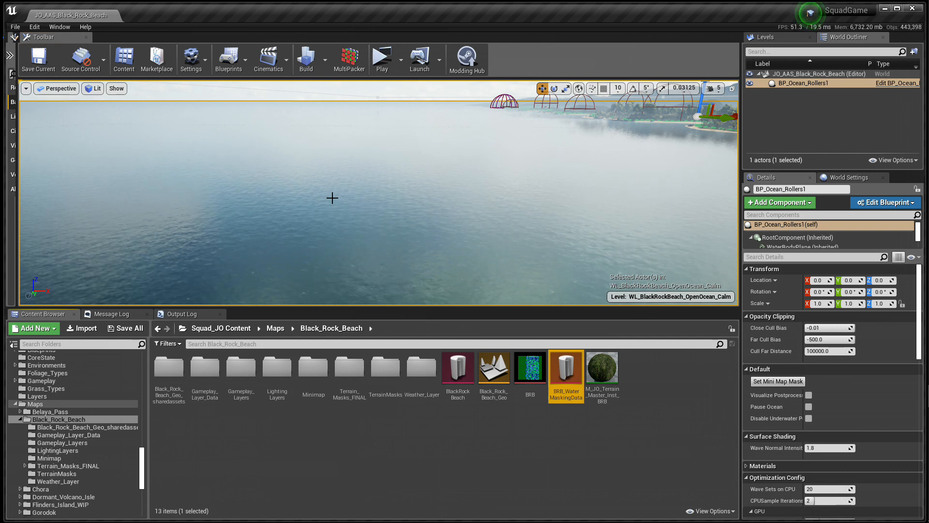
# Step: Pause the BP_Ocean_Rollers1 ocean to inspect the frozen waves, and resume it
pyautogui.scroll(-2, 832, 373)
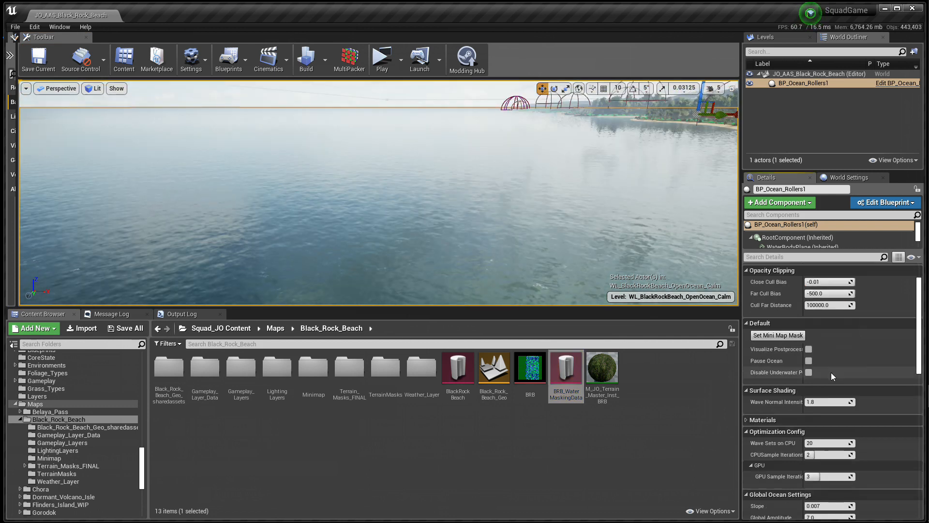
pyautogui.click(809, 361)
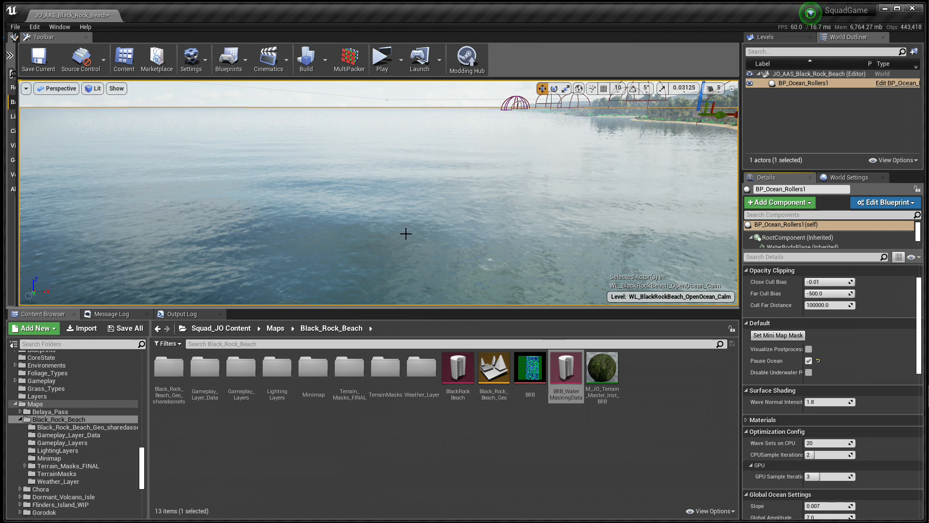
pyautogui.click(807, 362)
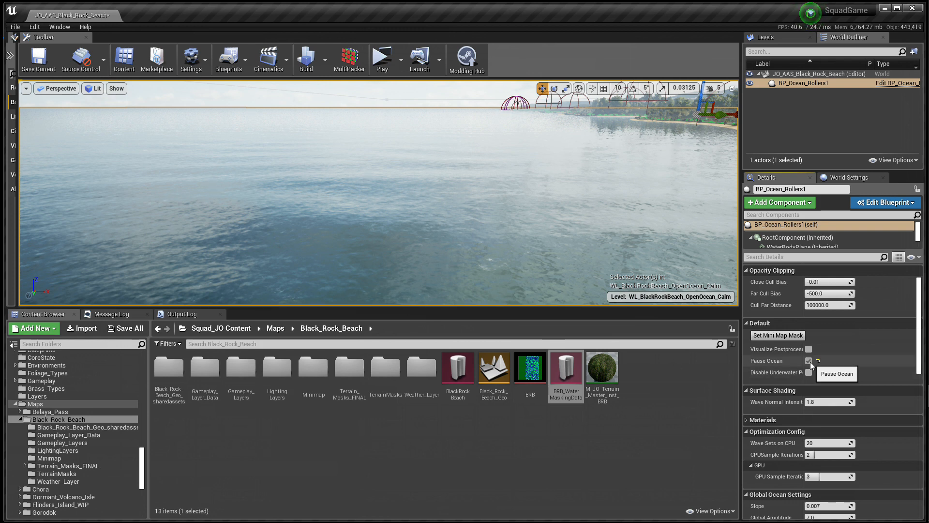
pyautogui.click(809, 361)
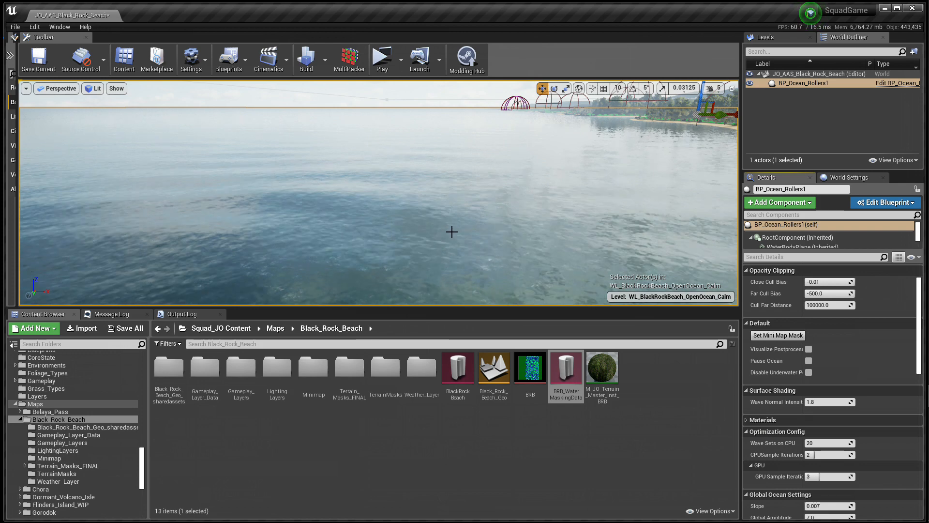
# Step: Rotate the BP_Ocean_Rollers1 actor to 90 degrees around Z and examine the waves from open water
pyautogui.moveTo(434, 234); pyautogui.dragTo(520, 249)
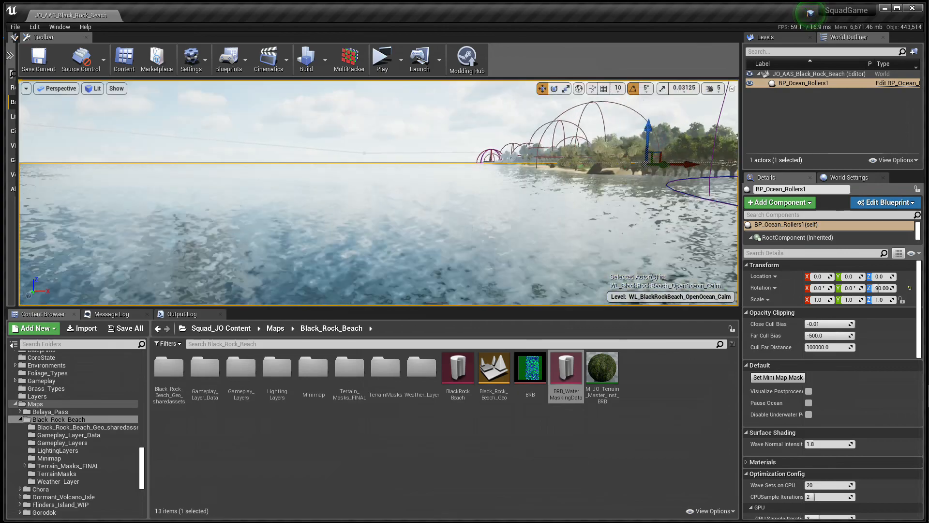
pyautogui.moveTo(379, 192)
pyautogui.mouseDown()
pyautogui.moveTo(375, 216)
pyautogui.moveTo(375, 194)
pyautogui.mouseUp()
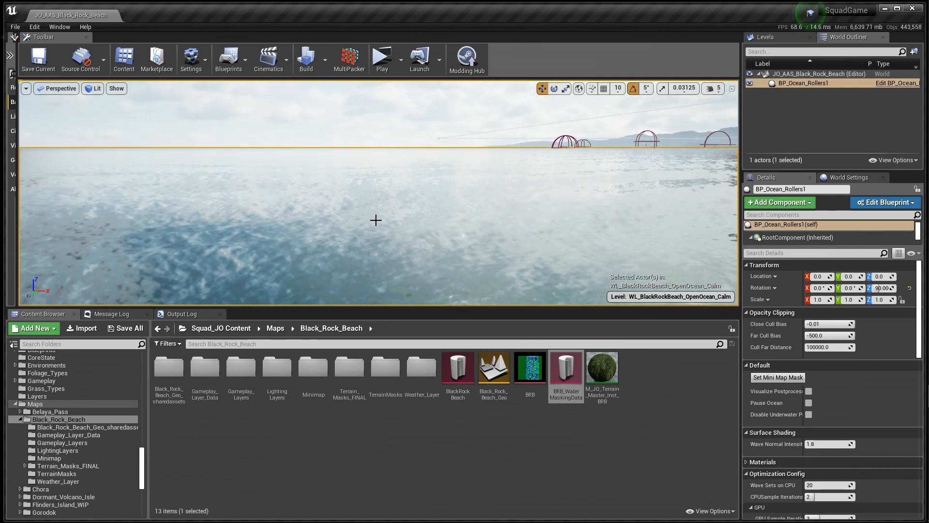
pyautogui.moveTo(376, 220); pyautogui.dragTo(393, 231)
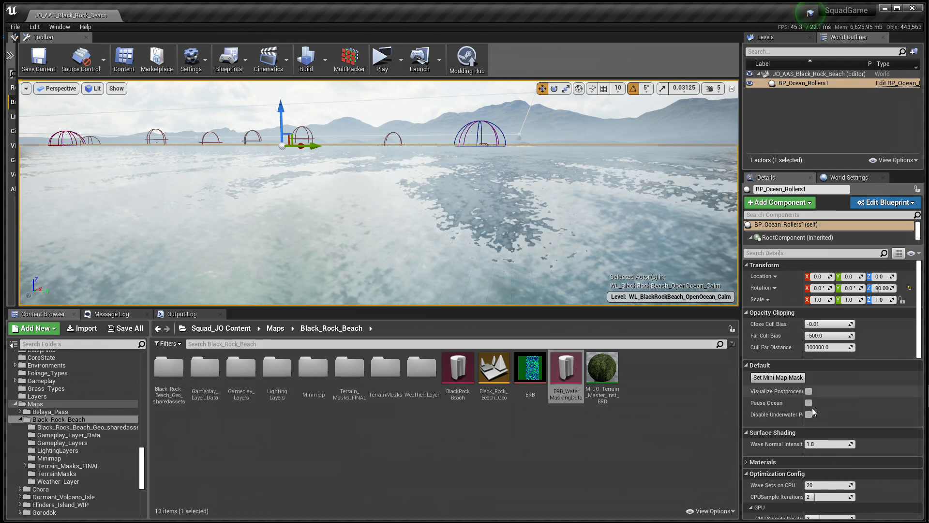
# Step: Raise the rollers ocean's slope to about 0.13, increase its global amplitude, and look over the water
pyautogui.scroll(-5, 813, 412)
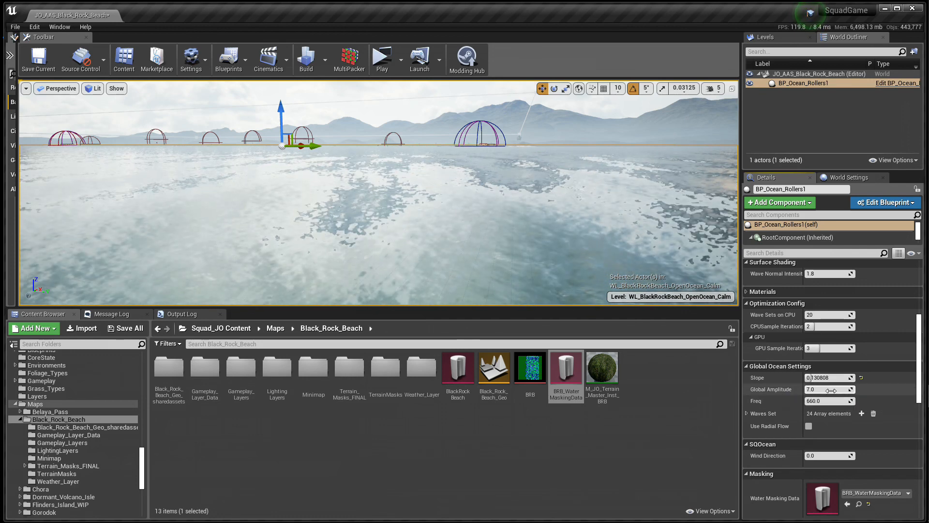
pyautogui.moveTo(829, 390); pyautogui.dragTo(865, 390)
pyautogui.moveTo(560, 262); pyautogui.dragTo(600, 192)
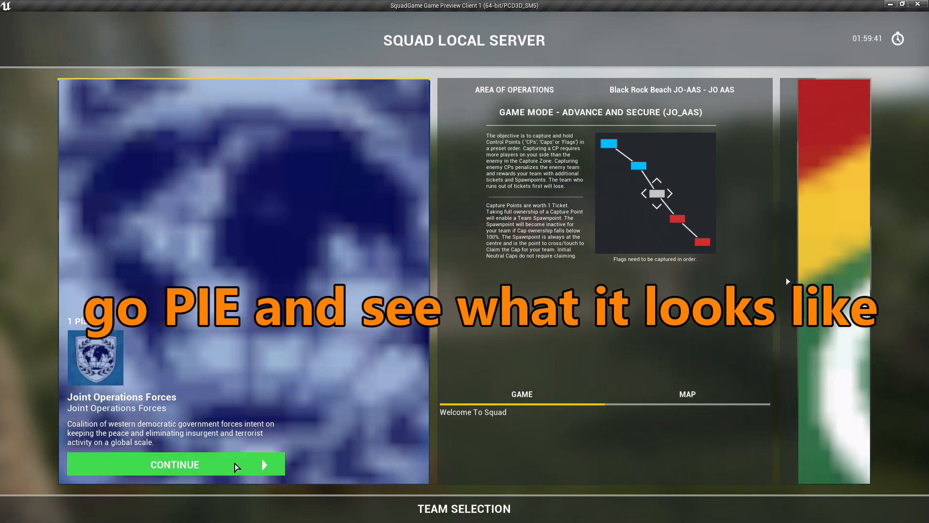
# Step: Join the Joint Operations Forces in the game preview, skip the objective intro, and spawn at the Main Base
pyautogui.click(234, 463)
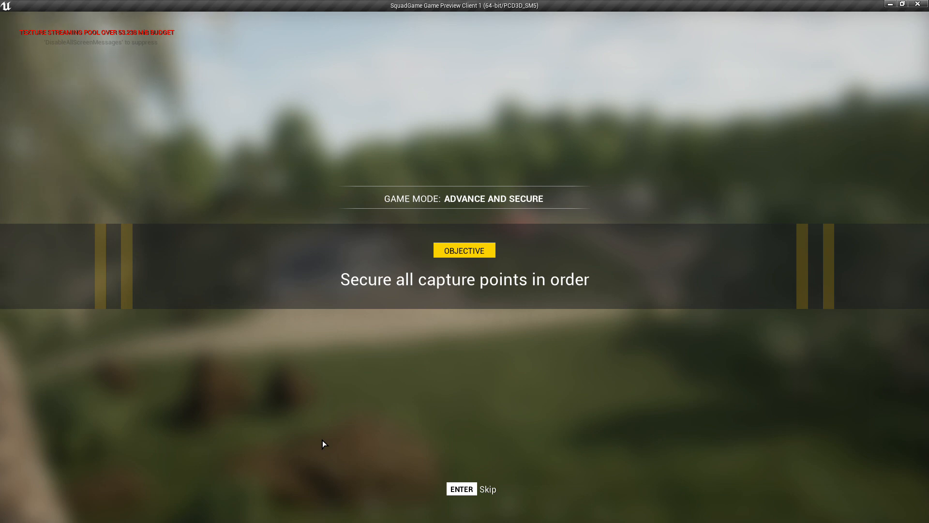
pyautogui.press('Return')
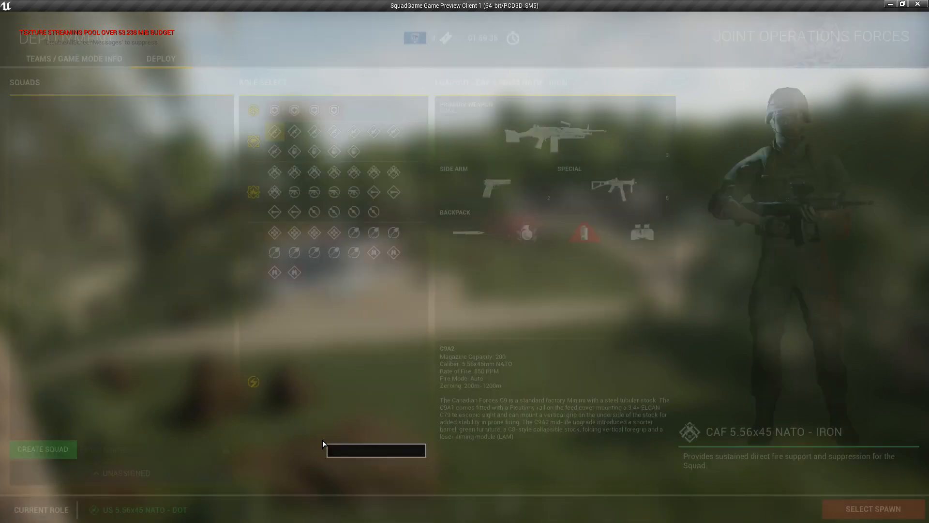
pyautogui.scroll(5, 691, 463)
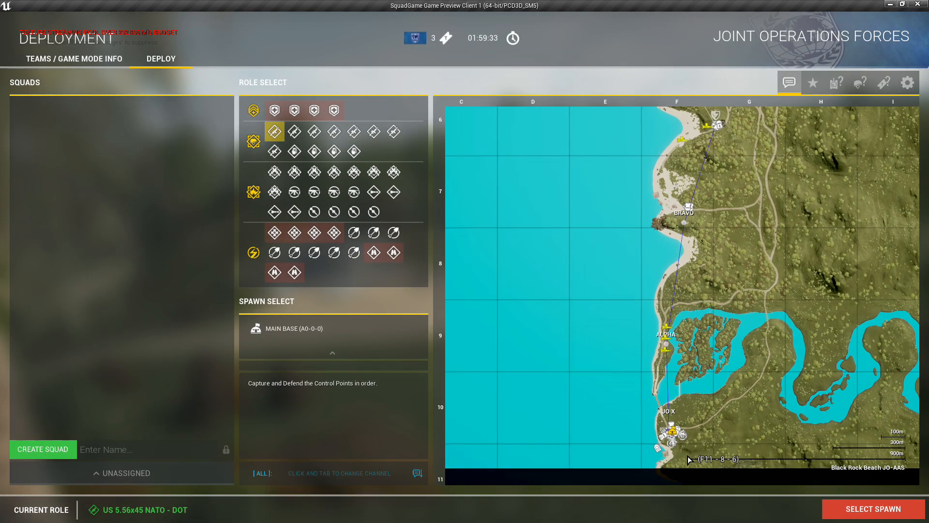
pyautogui.doubleClick(644, 359)
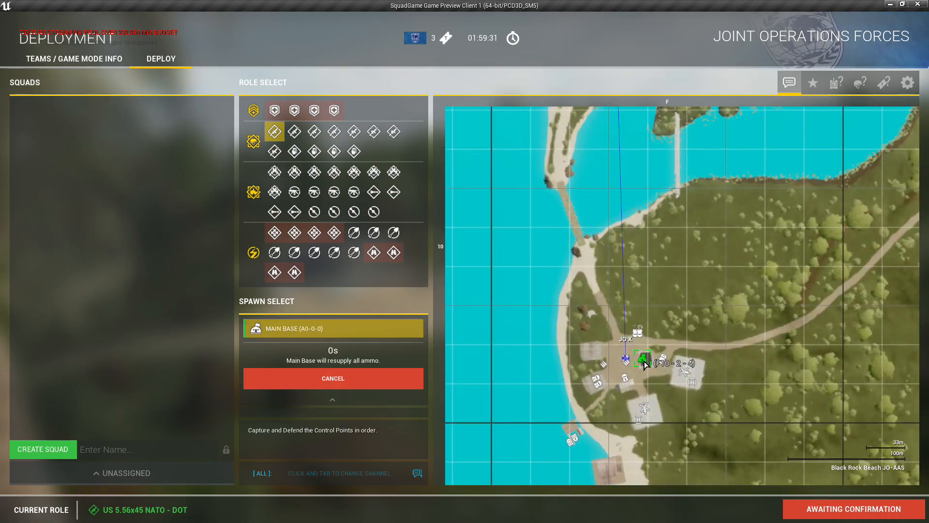
# Step: Equip the M4A1 rifle and run from the Main Base past the hangar to the shoreline beside the wooden dock
pyautogui.press('w')
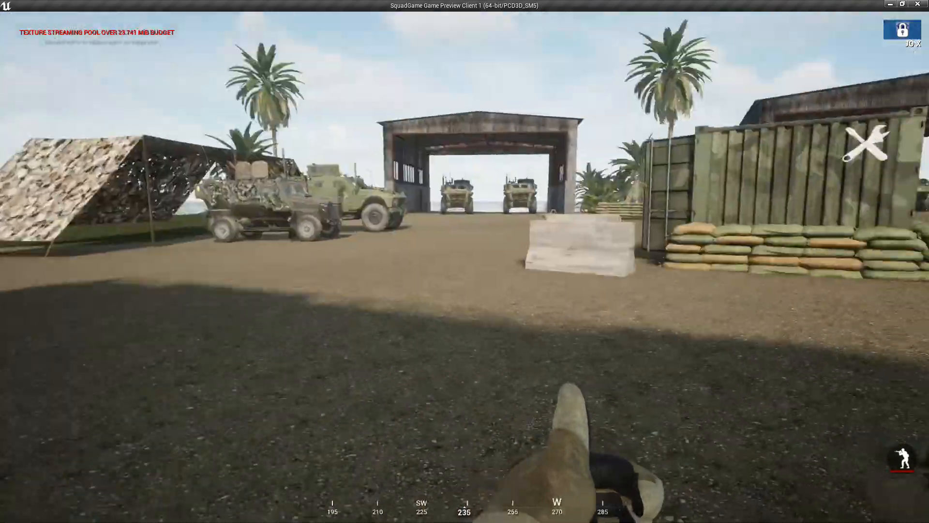
pyautogui.press('1')
pyautogui.hotkey('shift', 'w')
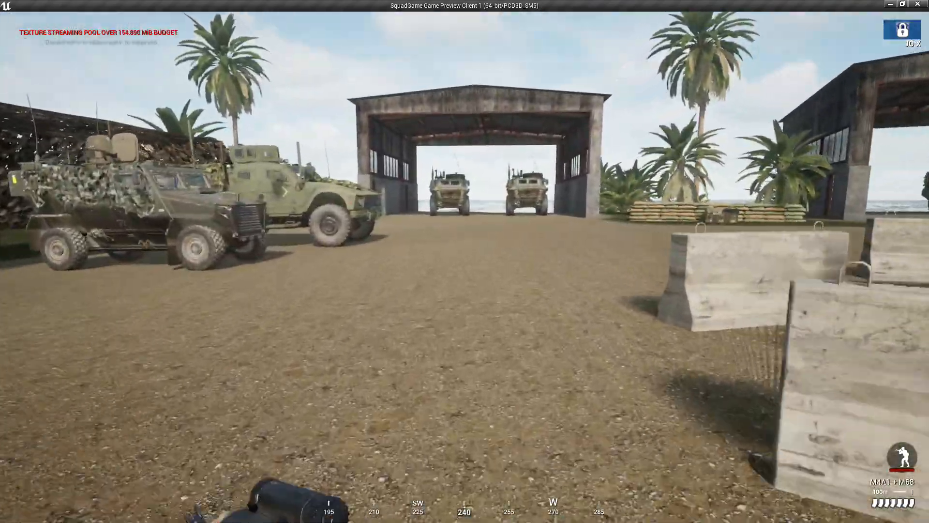
pyautogui.hotkey('shift', 'w')
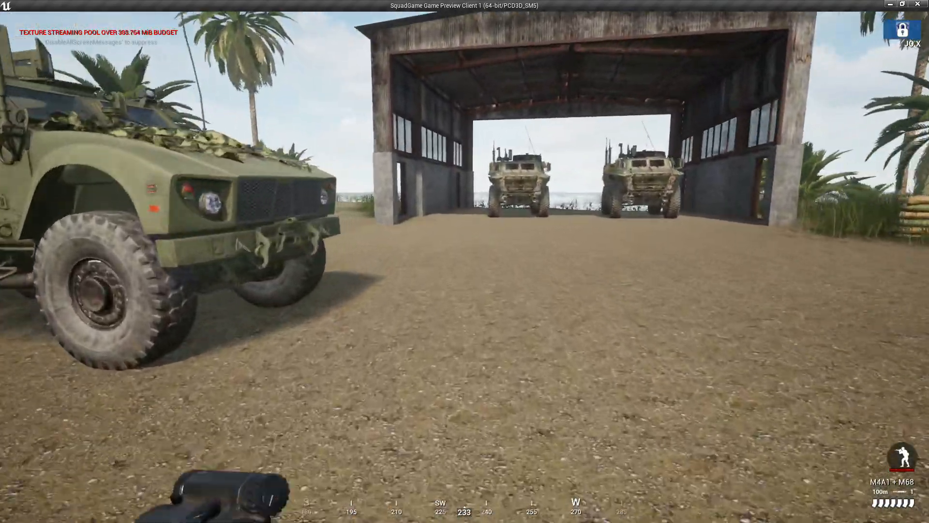
pyautogui.hotkey('shift', 'w')
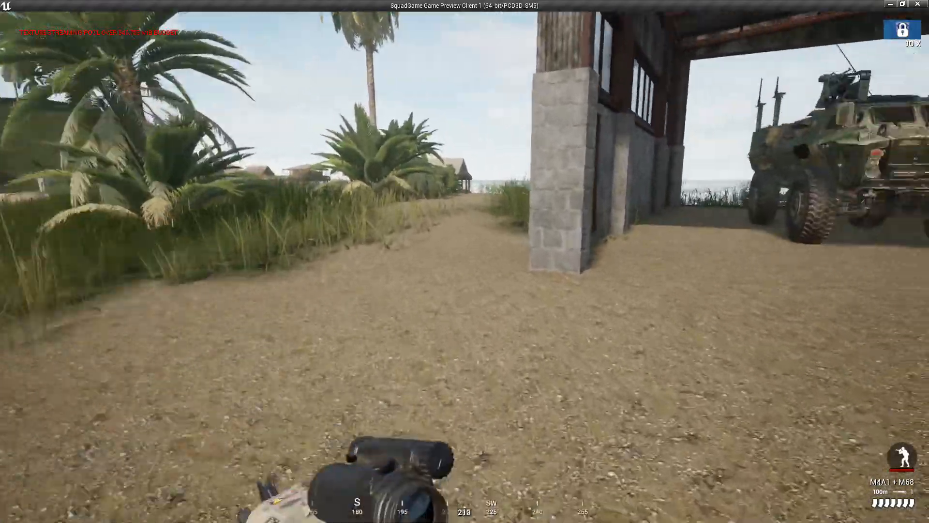
pyautogui.hotkey('shift', 'w')
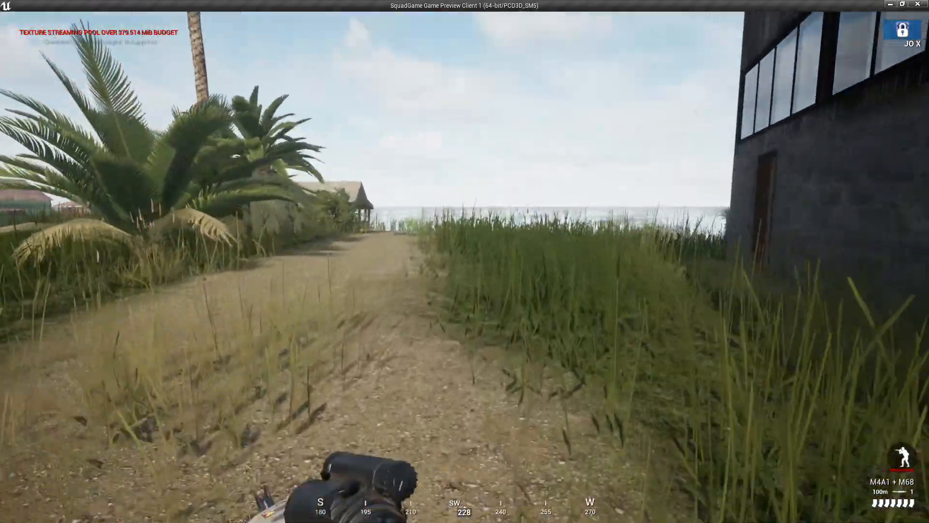
pyautogui.hotkey('shift', 'w')
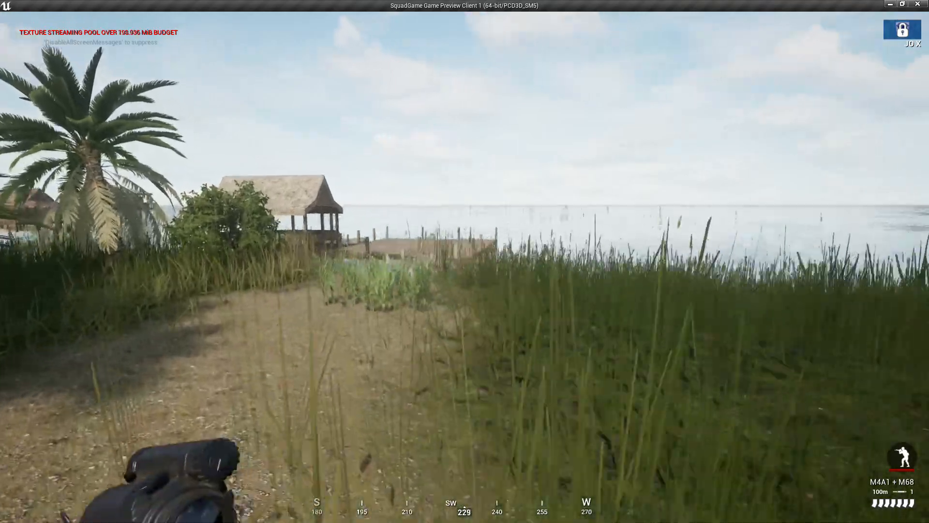
pyautogui.hotkey('shift', 'w')
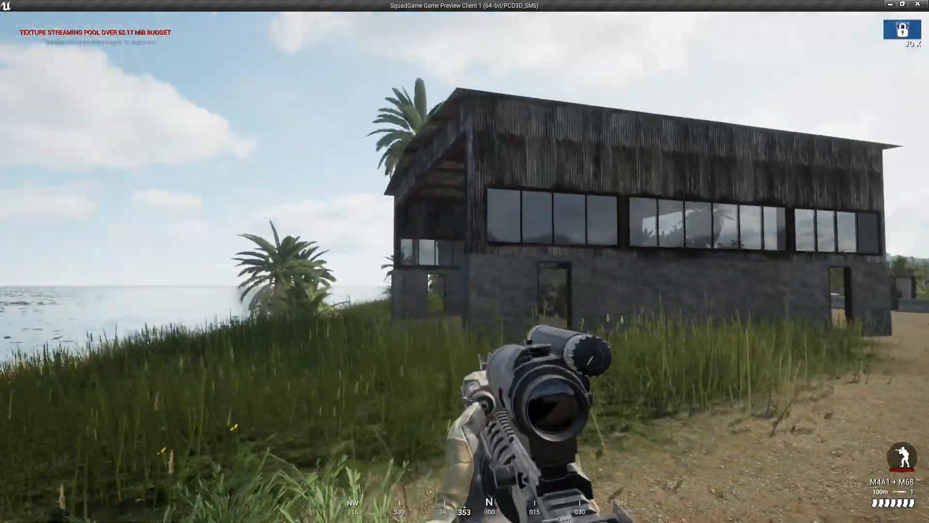
pyautogui.hotkey('shift', 'w')
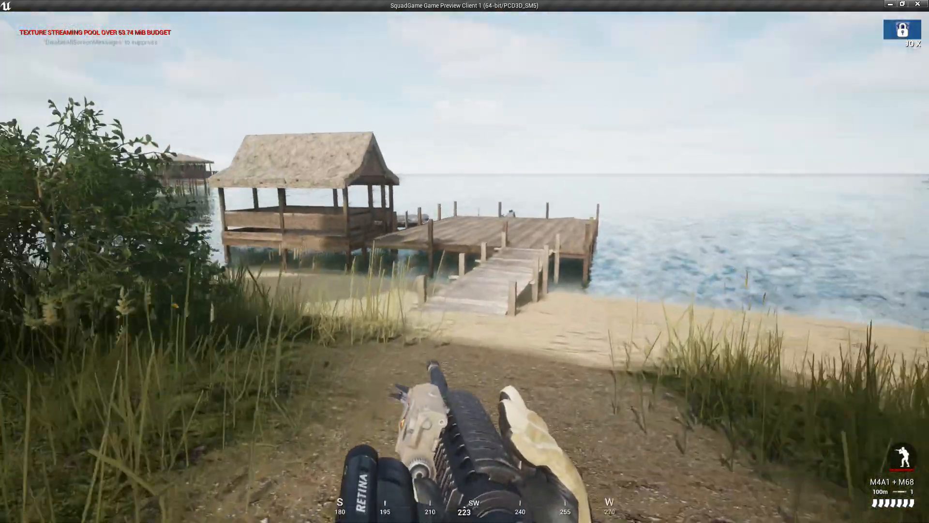
pyautogui.hotkey('shift', 'w')
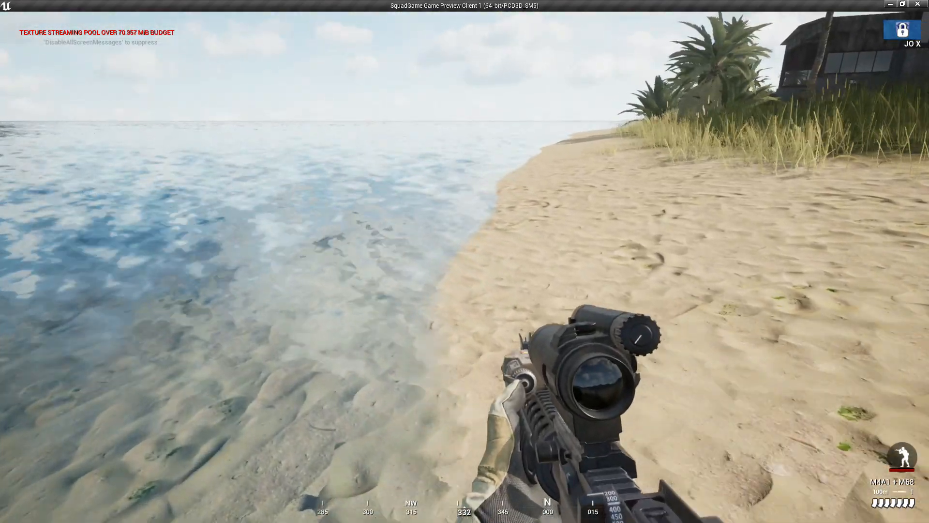
# Step: Walk along the water's edge to examine how the ocean meets the sand, and return to the dock
pyautogui.press('w')
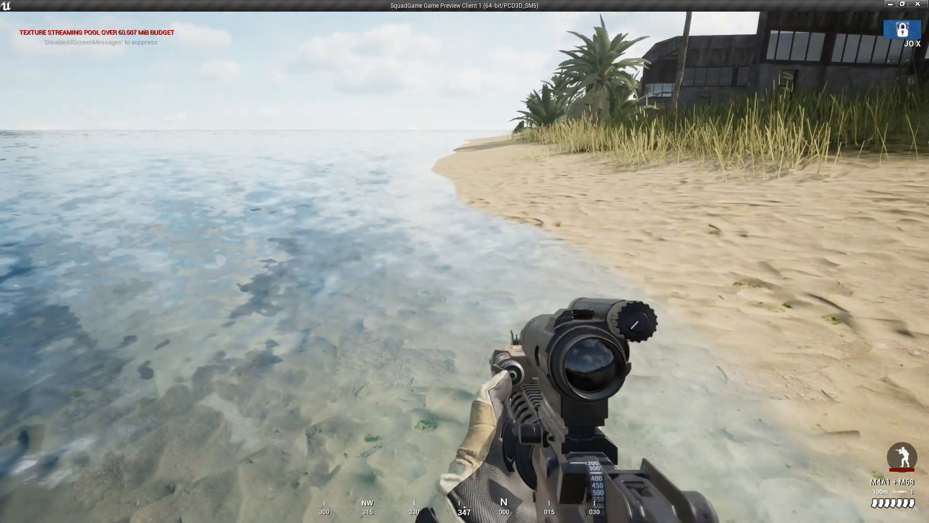
pyautogui.press('d')
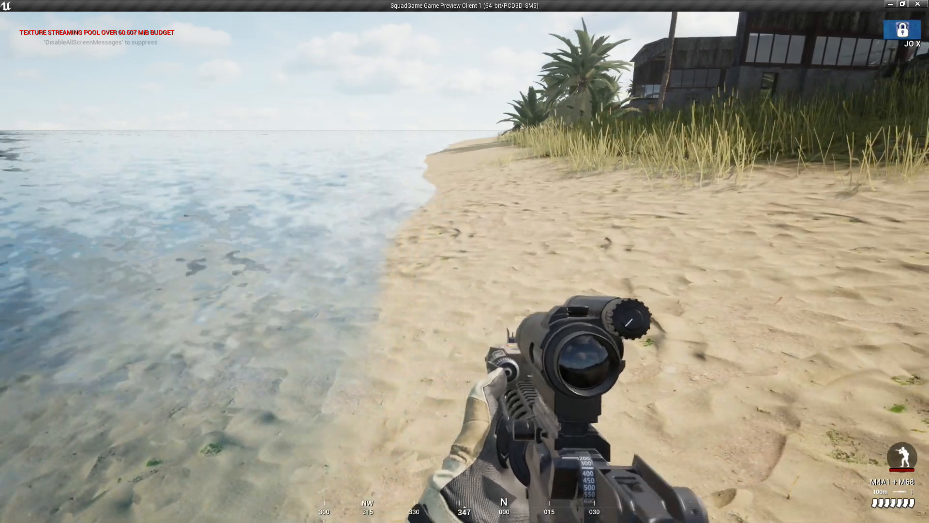
pyautogui.press('w')
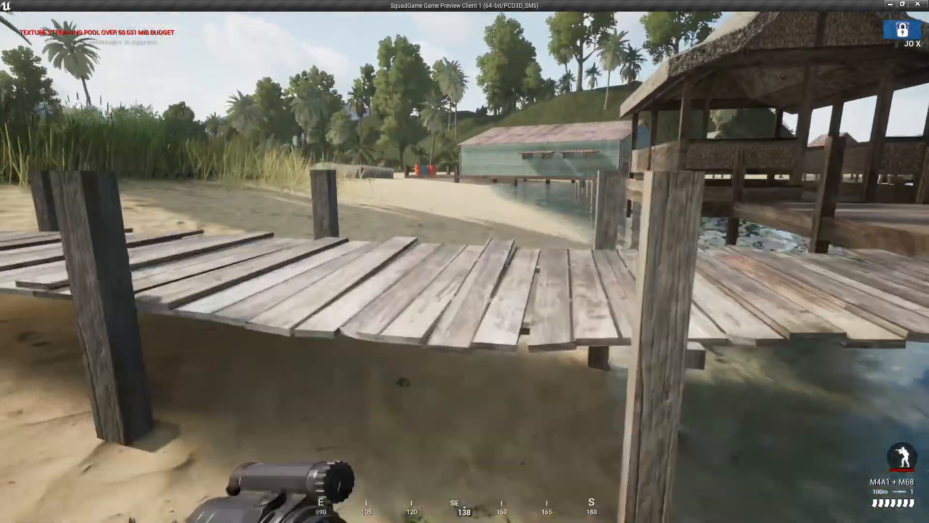
# Step: Cross the dock, board the moored inflatable boat, take the driver's position, and start its engine
pyautogui.press('w')
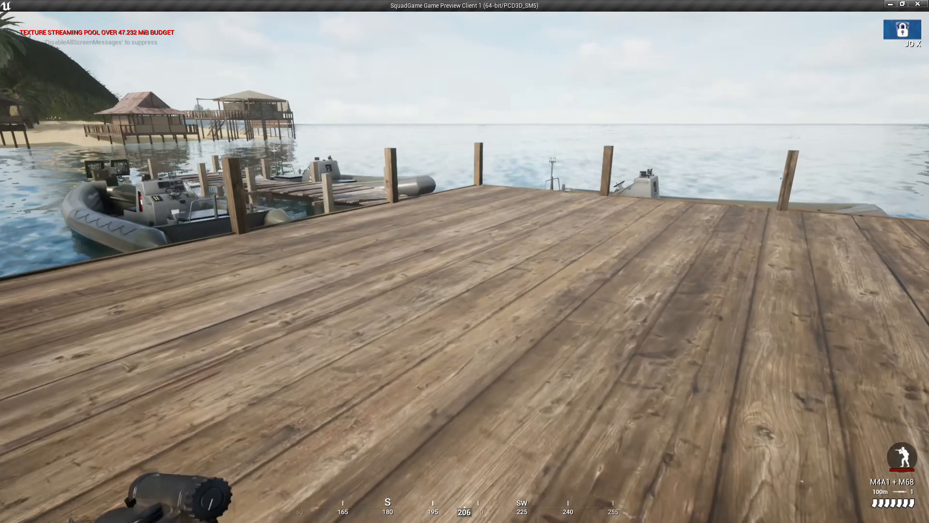
pyautogui.press('w')
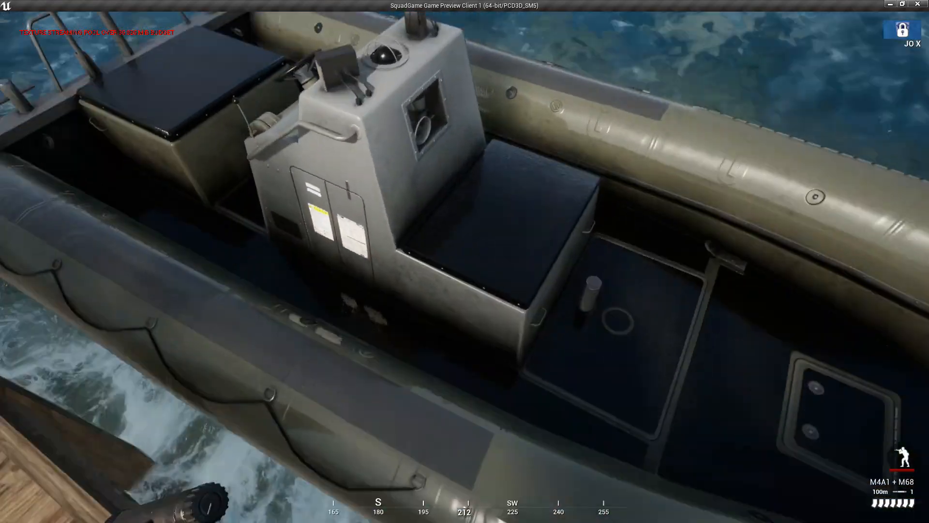
pyautogui.press('w')
pyautogui.press('f')
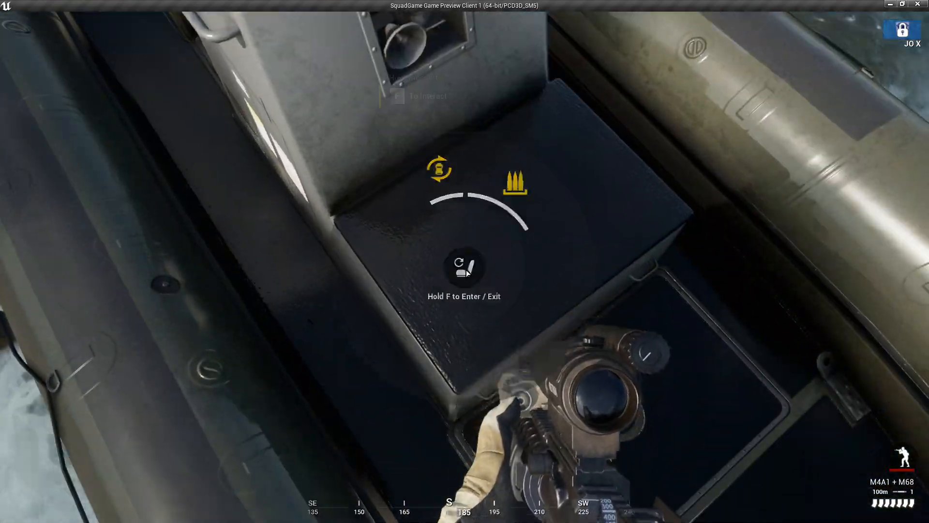
pyautogui.press('e')
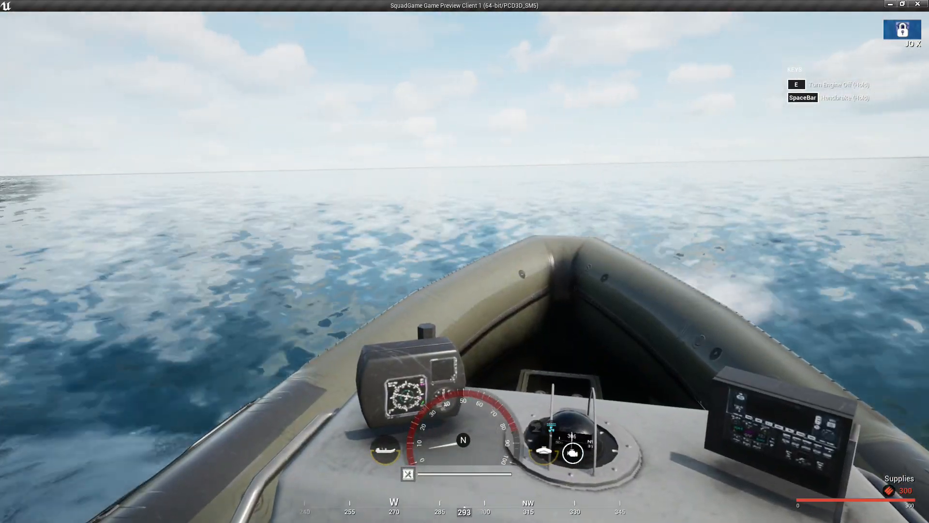
# Step: Drive the boat through open water to examine the waves, and turn back toward the tree-lined coast
pyautogui.press('w')
pyautogui.press('a')
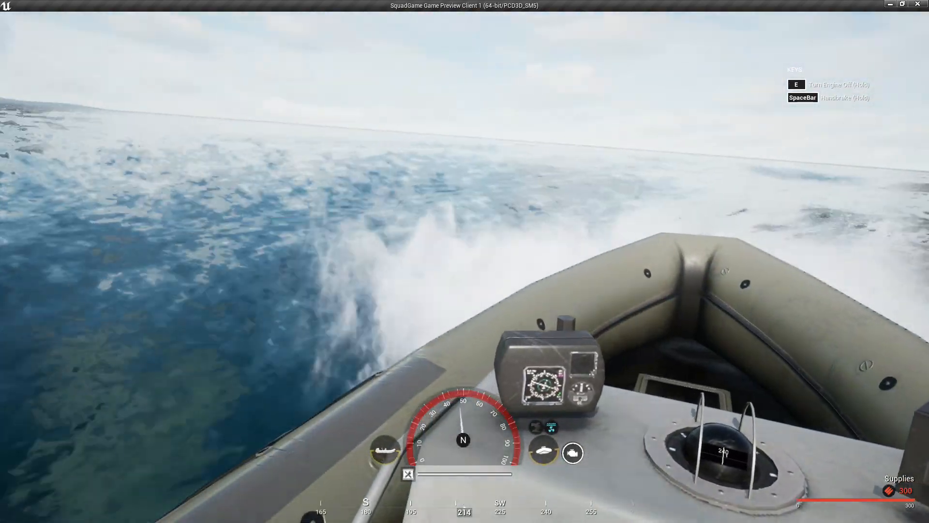
pyautogui.press('a')
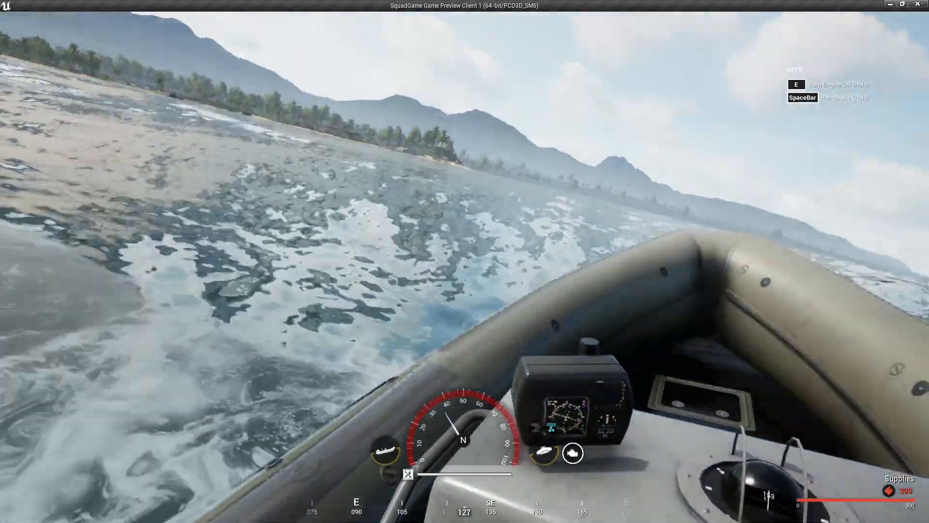
pyautogui.press('d')
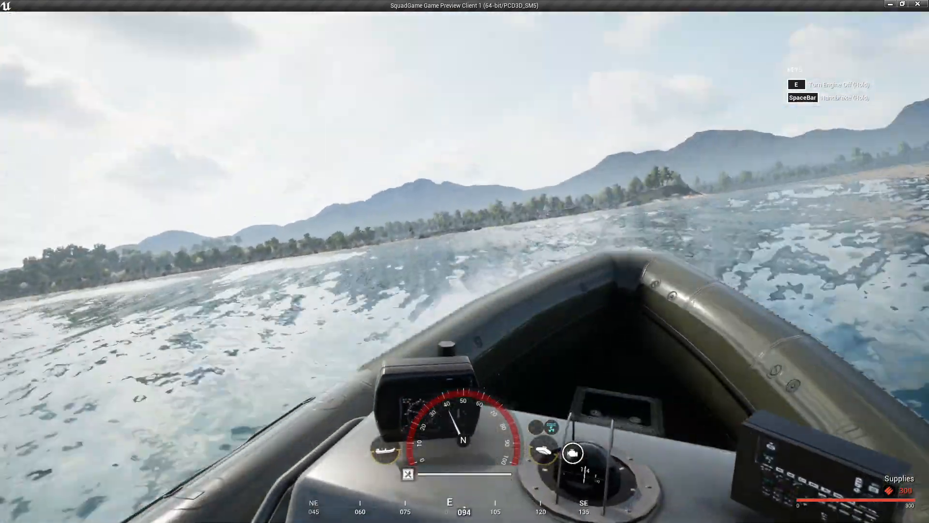
pyautogui.press('a')
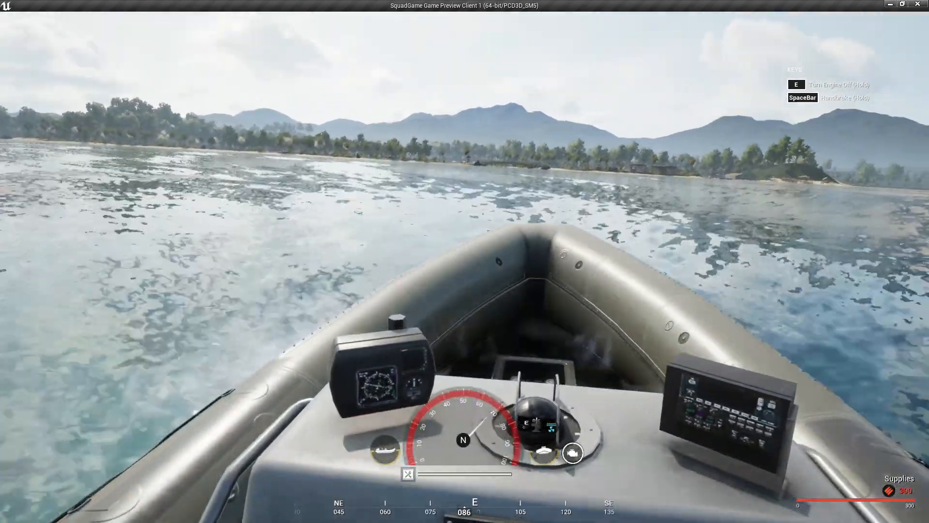
# Step: Steer the boat under the wooden bridge and the plank walkway to check the sheltered inland water, and end the game preview
pyautogui.press('a')
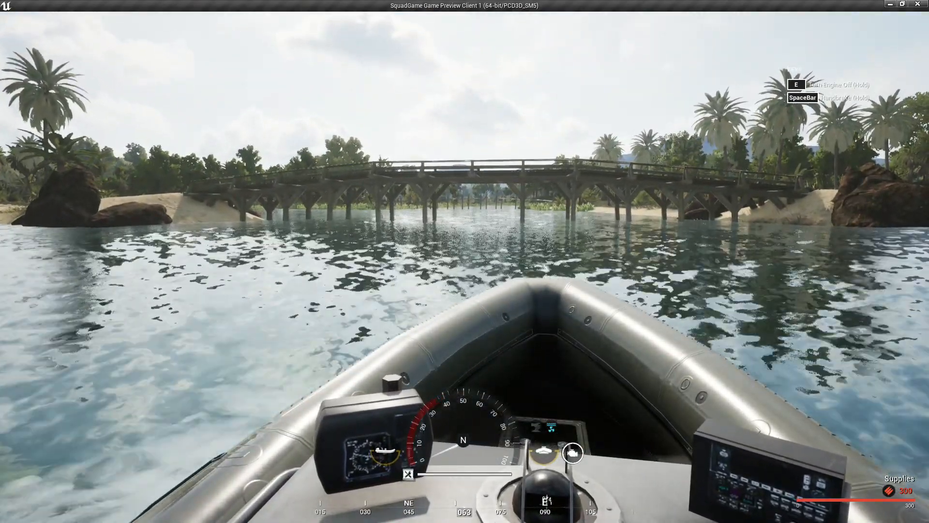
pyautogui.press('w')
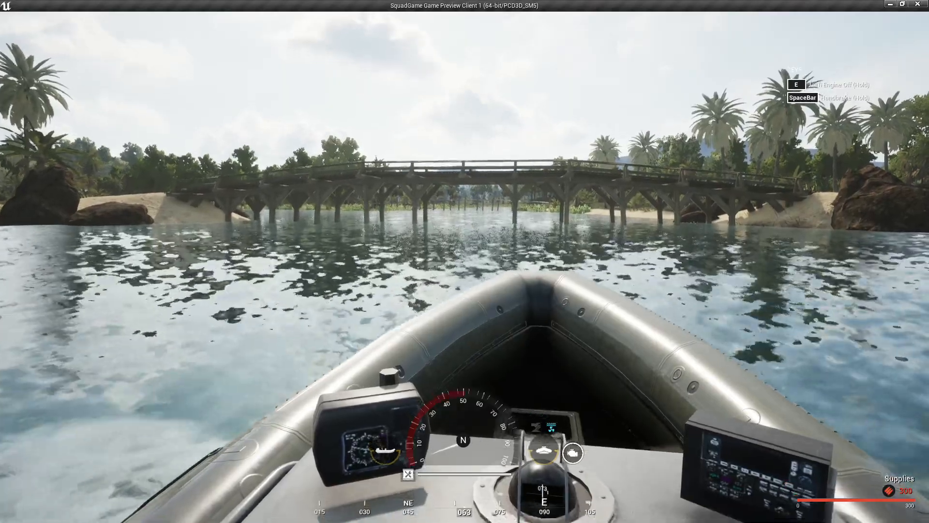
pyautogui.press('a')
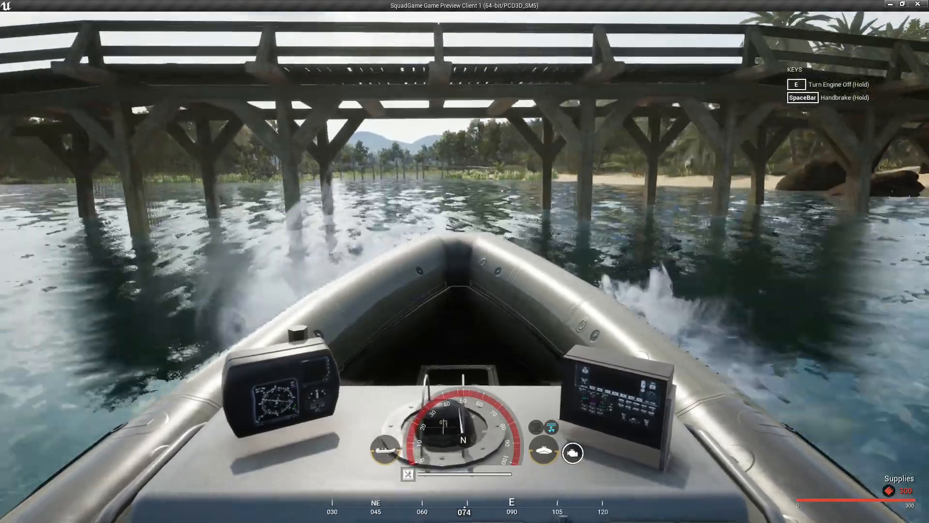
pyautogui.press('d')
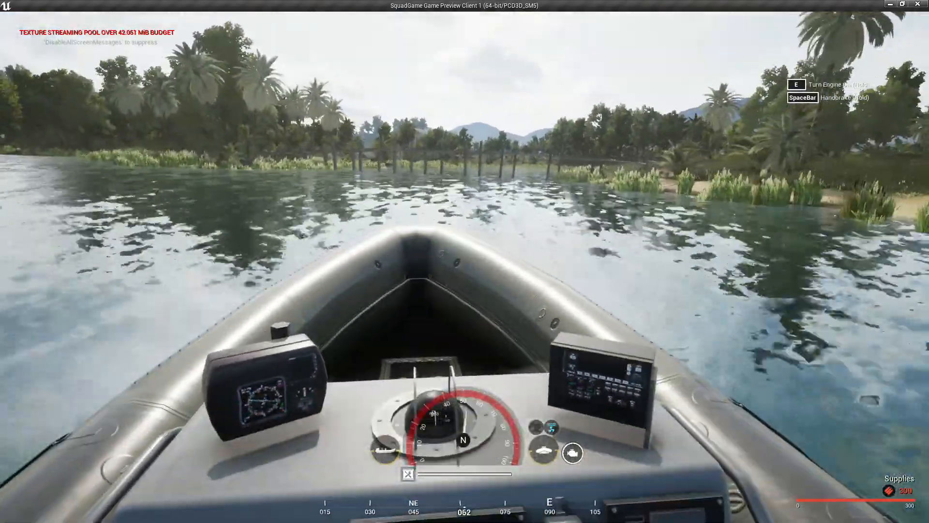
pyautogui.press('a')
pyautogui.press('d')
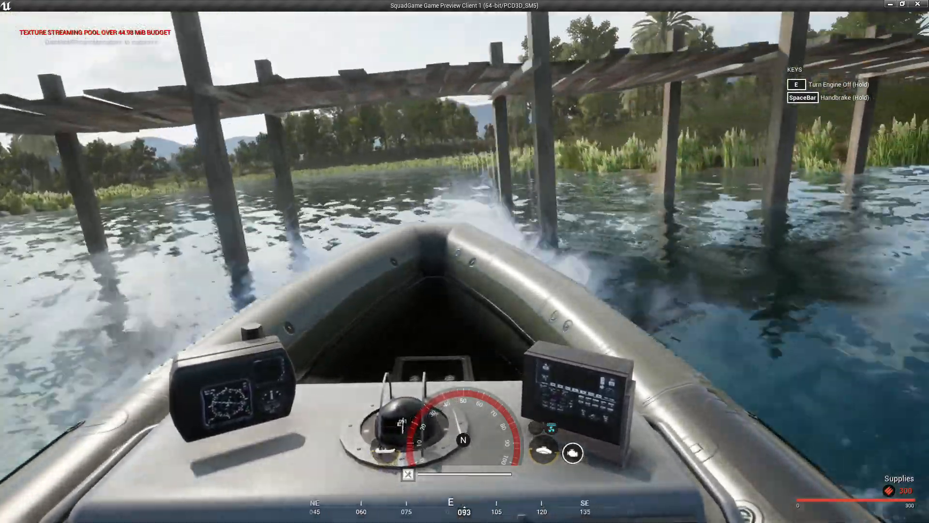
pyautogui.press('a')
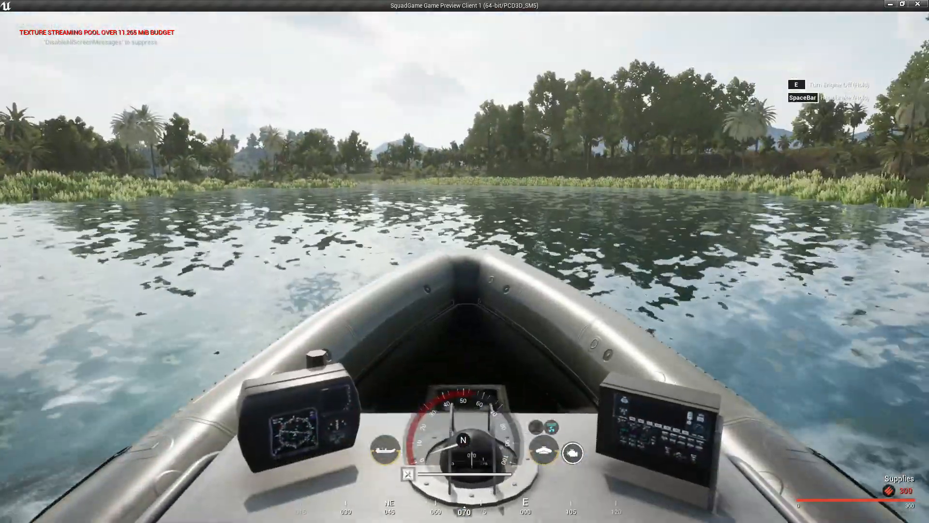
pyautogui.press('w')
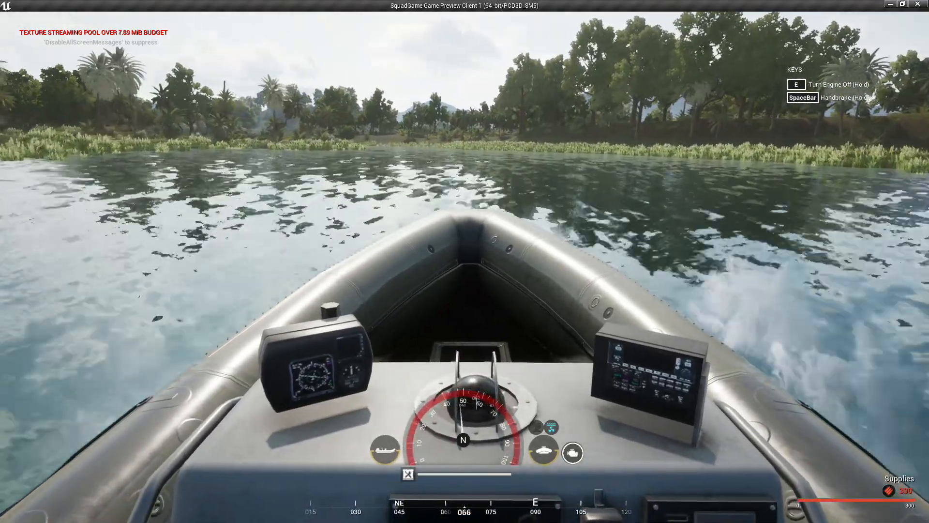
pyautogui.press('Escape')
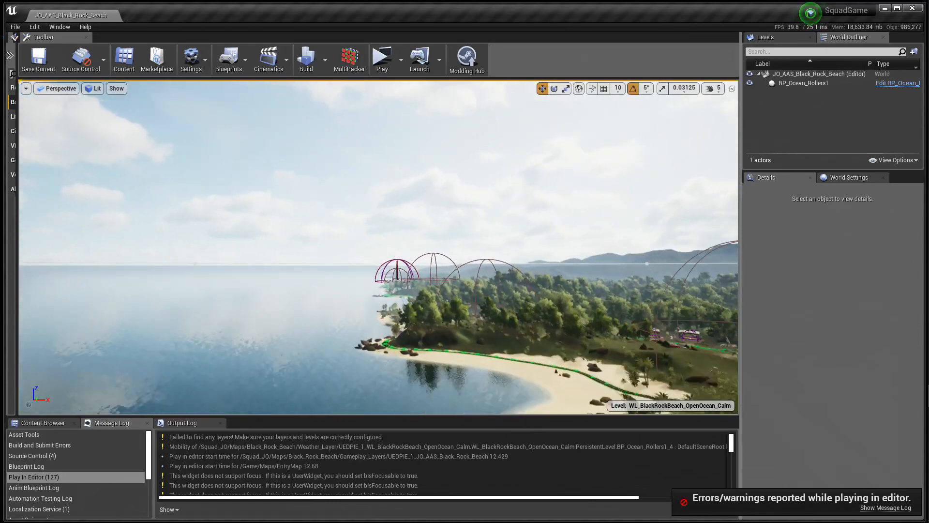
# Step: Select the JO_RSV - Team Two vehicle spawner at the main base and view its surroundings
pyautogui.press('w')
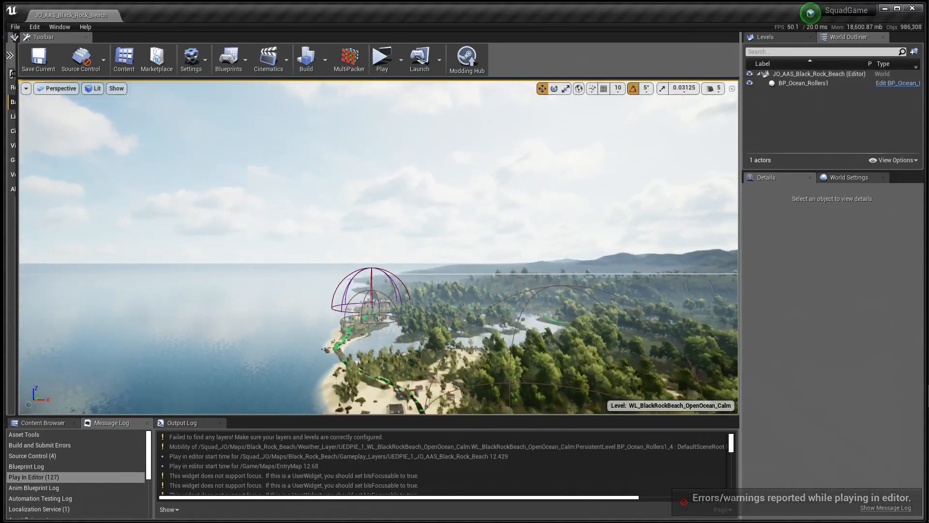
pyautogui.press('w')
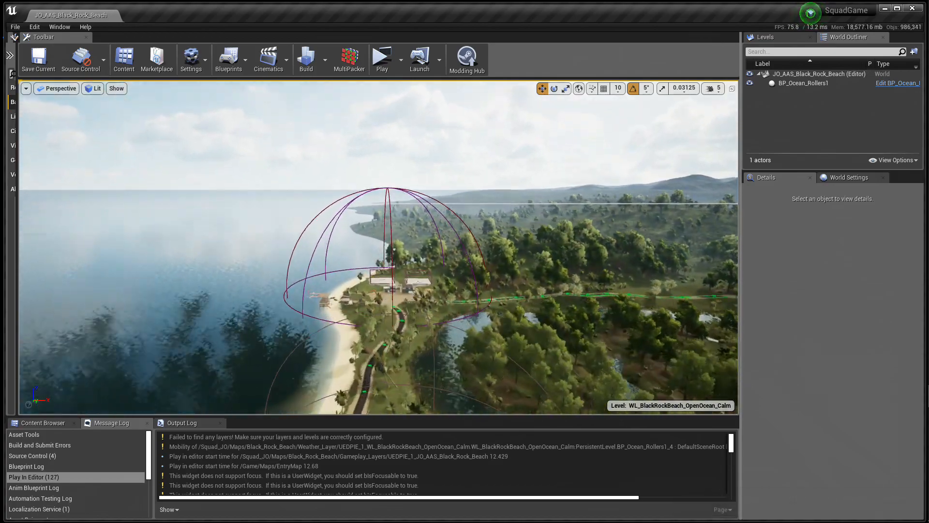
pyautogui.press('w')
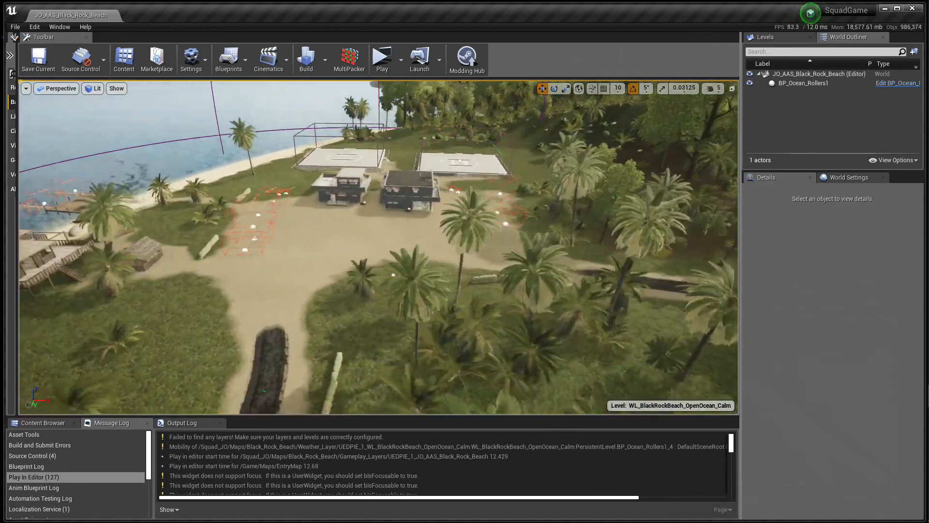
pyautogui.press('w')
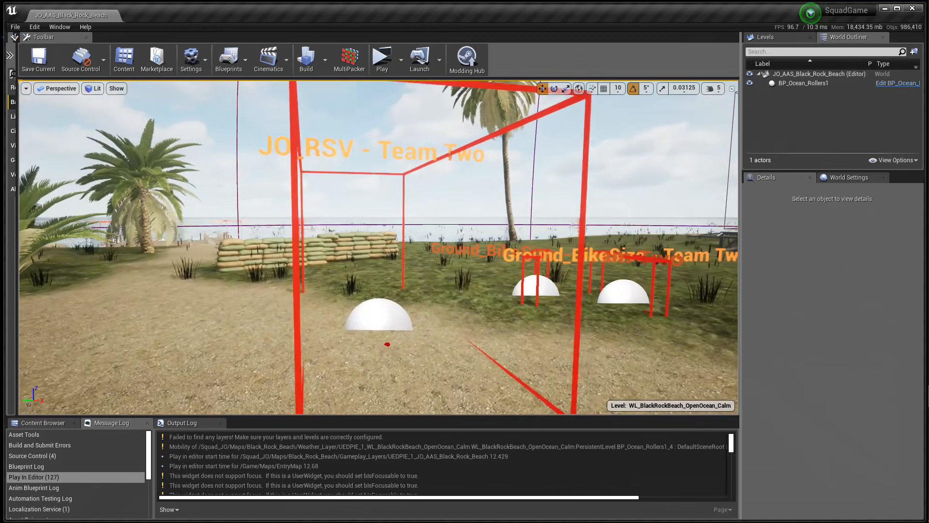
pyautogui.click(373, 319)
pyautogui.press('f')
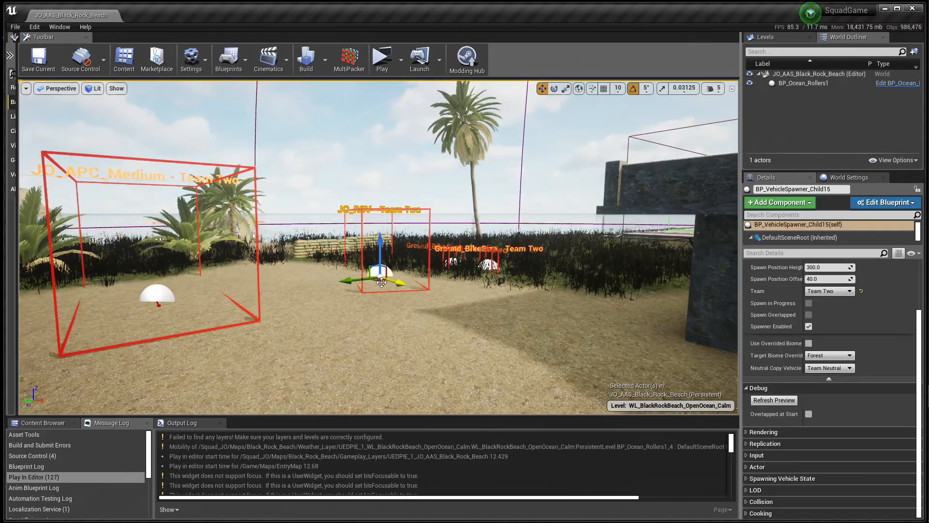
pyautogui.press('s')
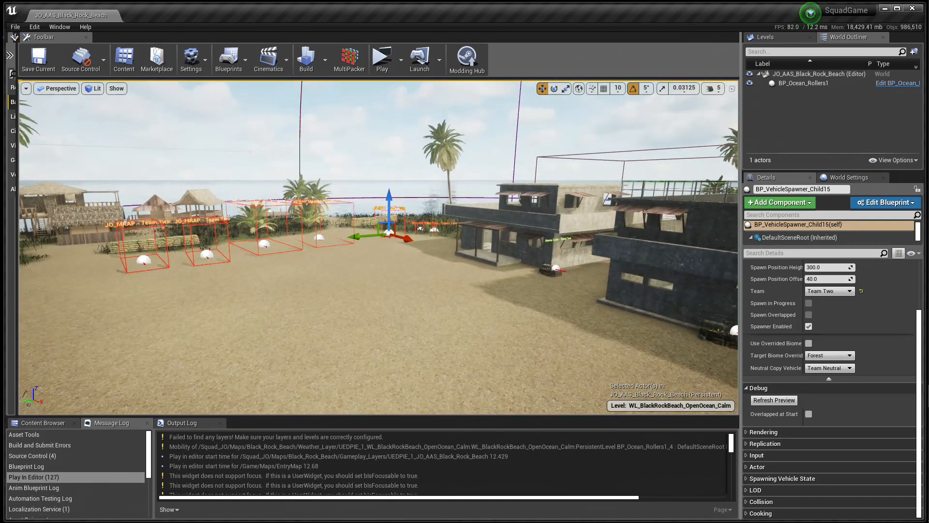
pyautogui.moveTo(371, 196); pyautogui.dragTo(366, 216)
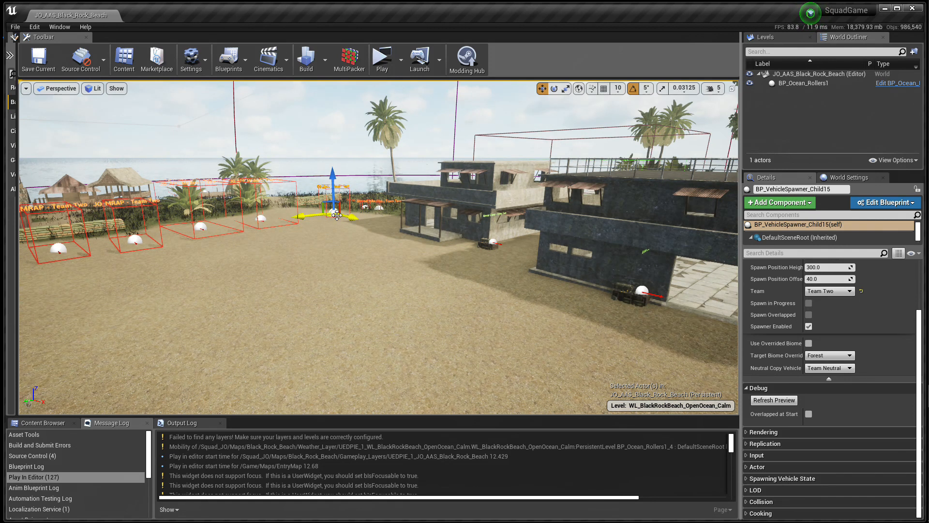
# Step: Examine the water surface near the shore and the area around the main base's vehicle spawners and beach huts
pyautogui.moveTo(333, 213); pyautogui.dragTo(295, 211)
pyautogui.press('a')
pyautogui.press('d')
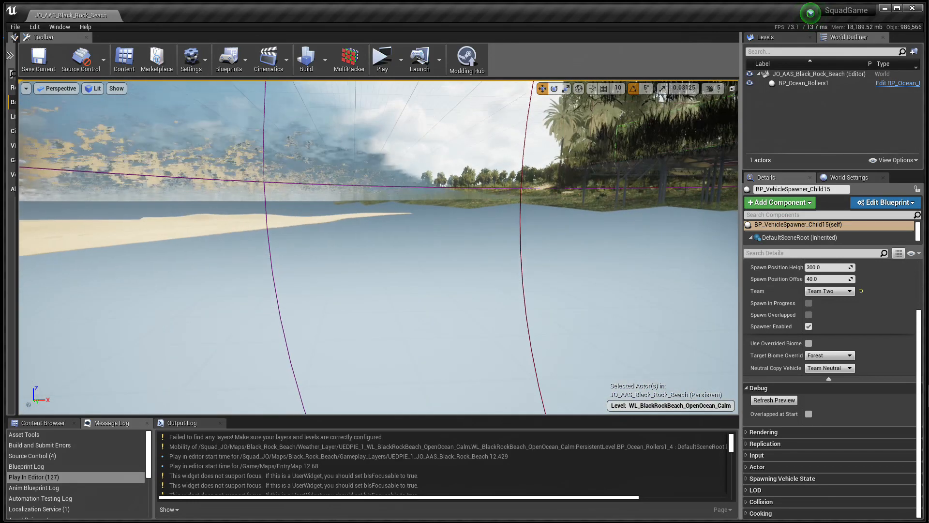
pyautogui.press('d')
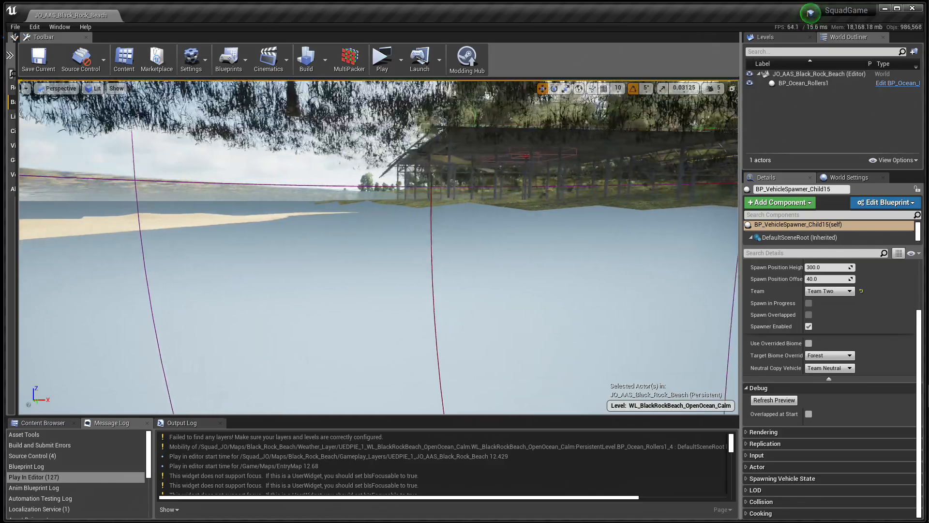
pyautogui.press('s')
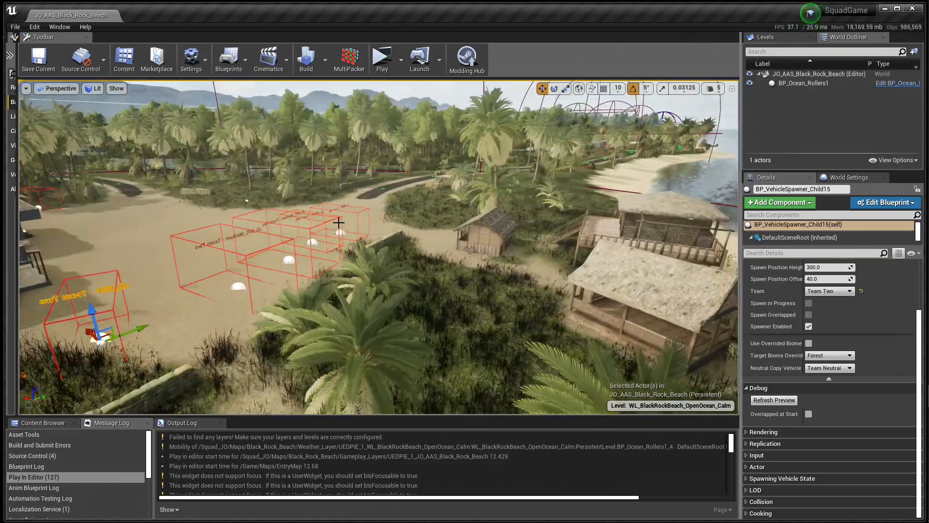
pyautogui.press('s')
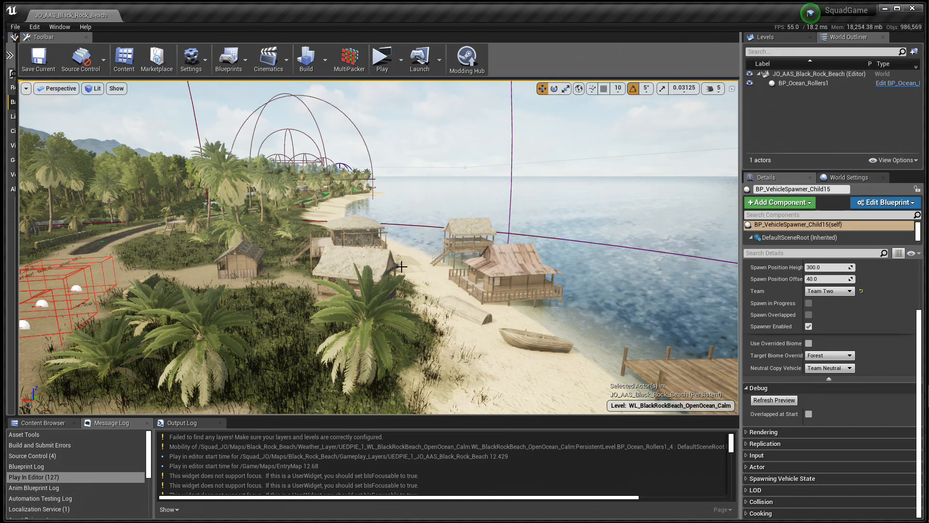
# Step: Survey the coastline from the main base along the beach road to the bridge, comparing the open ocean with the inland water
pyautogui.press('w')
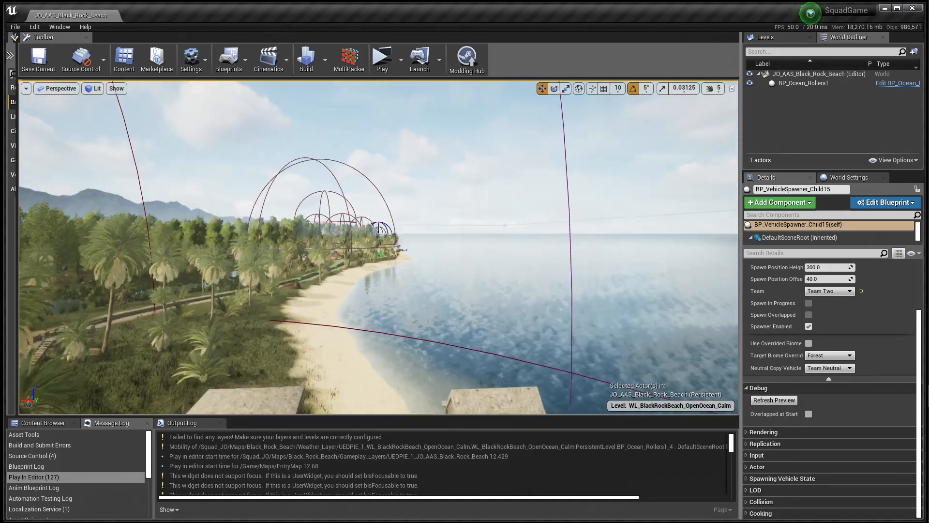
pyautogui.press('w')
pyautogui.press('e')
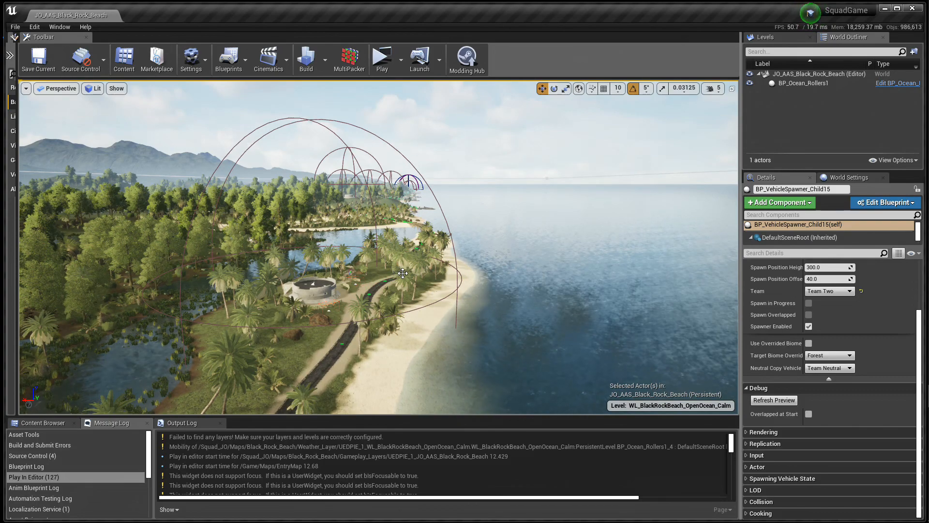
pyautogui.press('w')
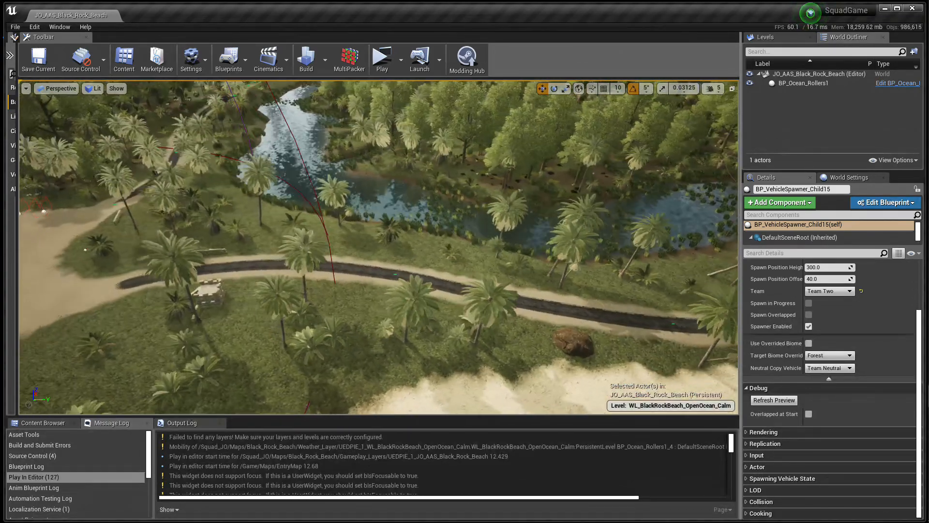
pyautogui.press('w')
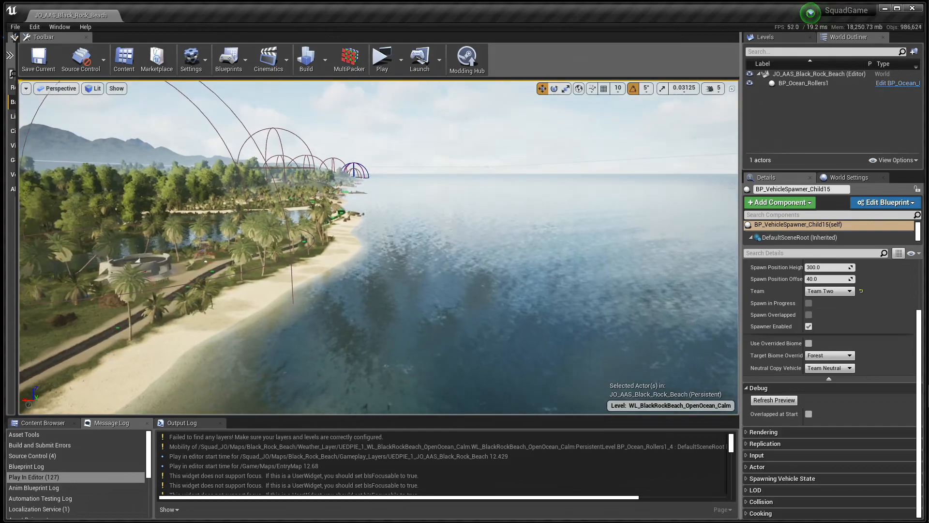
pyautogui.press('w')
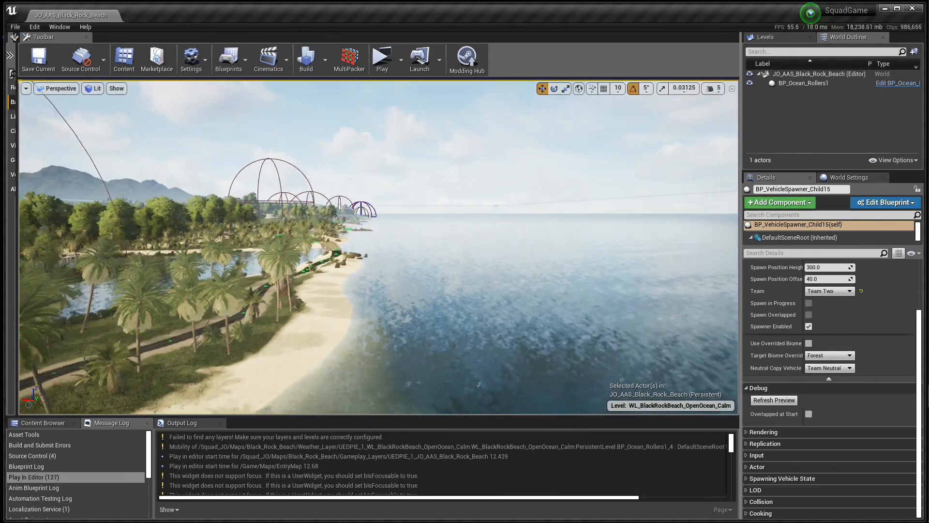
pyautogui.press('w')
pyautogui.press('w')
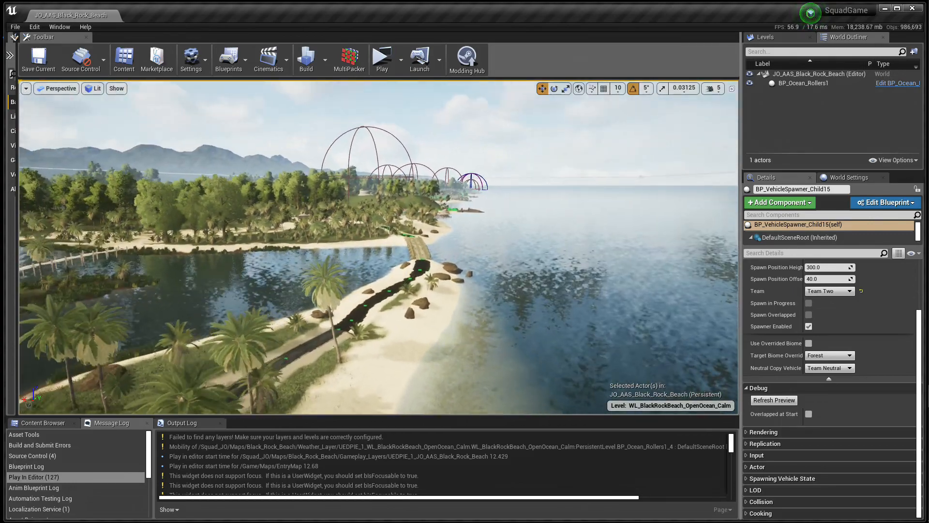
pyautogui.press('w')
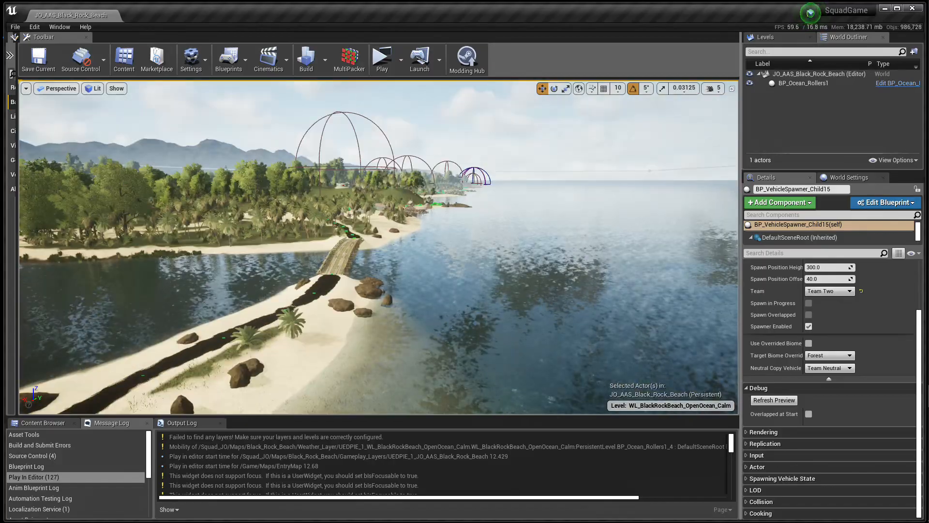
# Step: Survey the main base from the sea, including its helipads, dock and boat spawners, and the water along its beach
pyautogui.press('w')
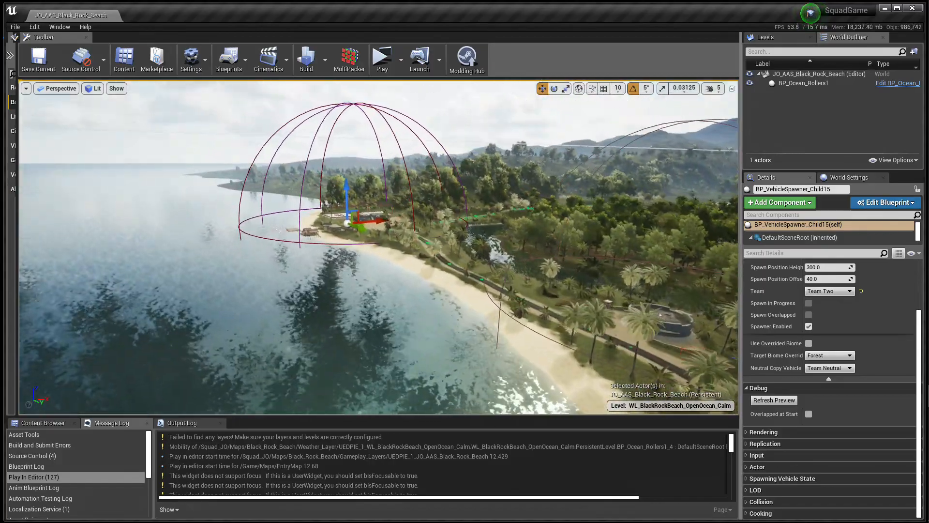
pyautogui.press('w')
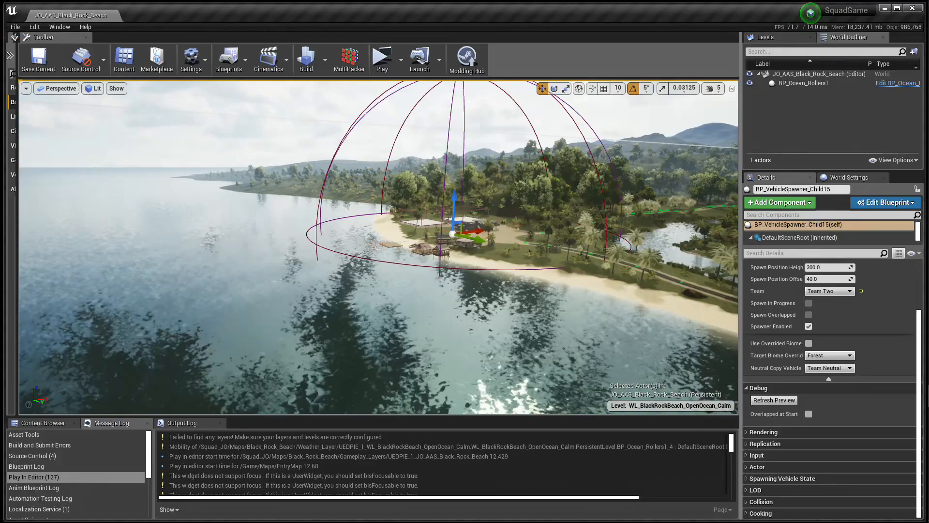
pyautogui.press('w')
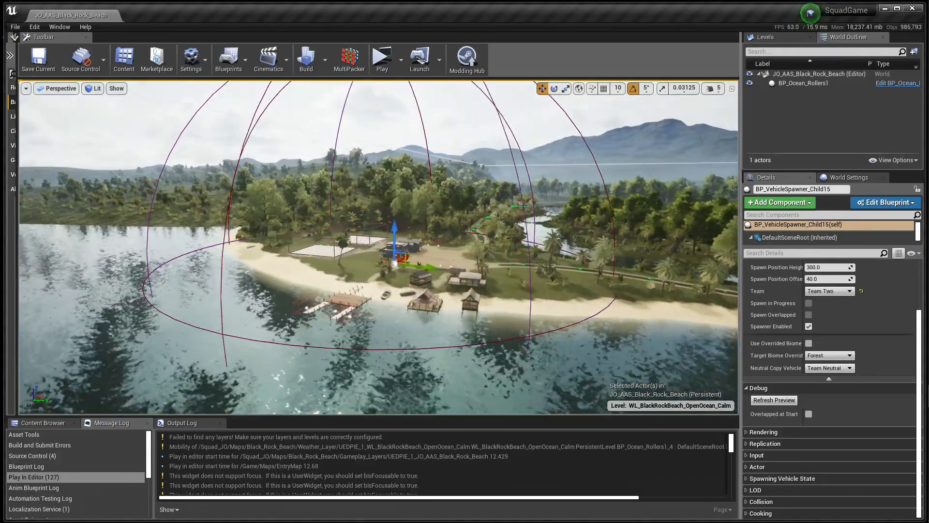
pyautogui.press('w')
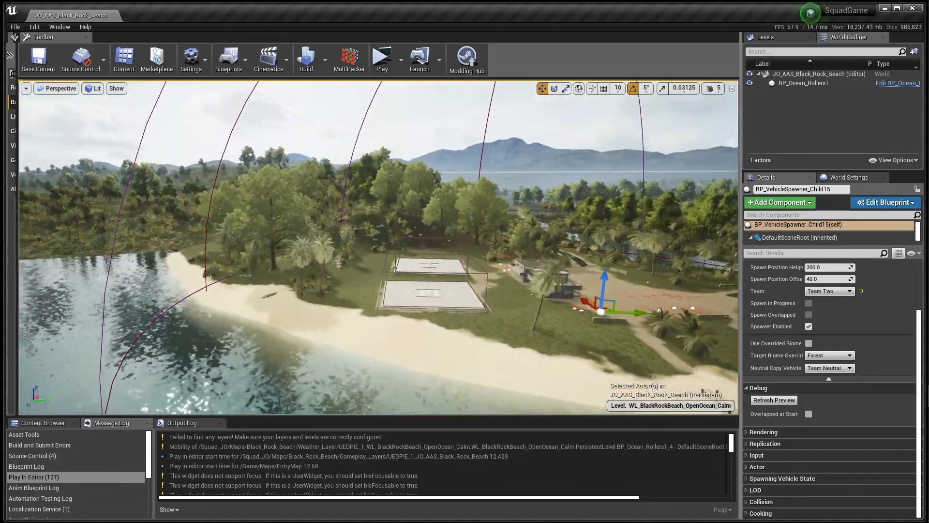
pyautogui.press('w')
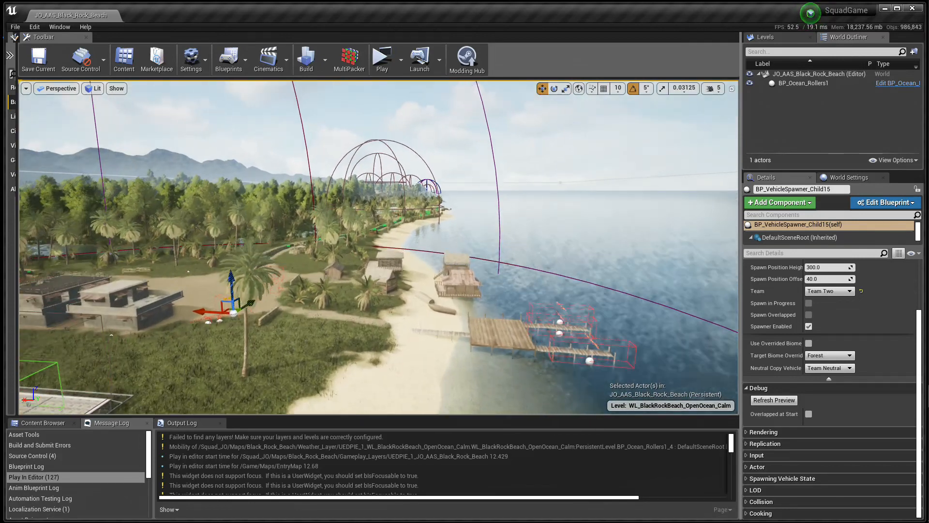
pyautogui.press('w')
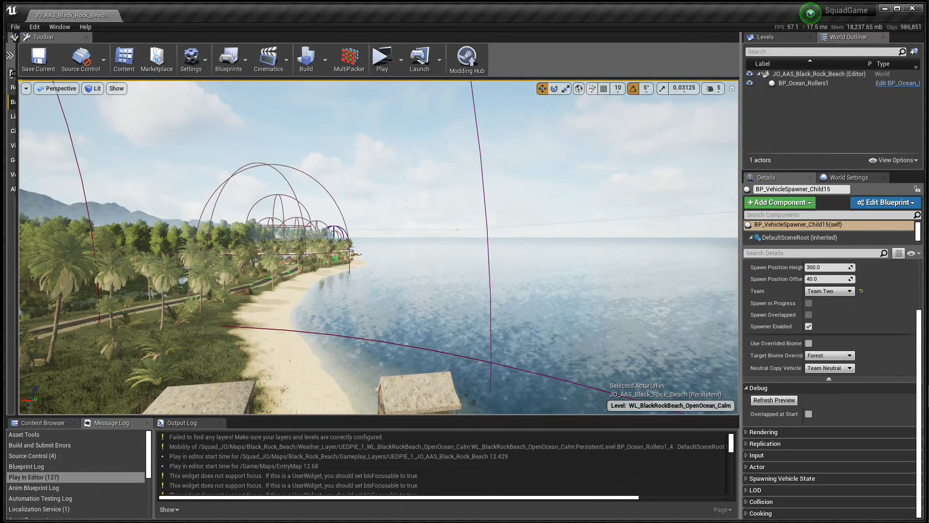